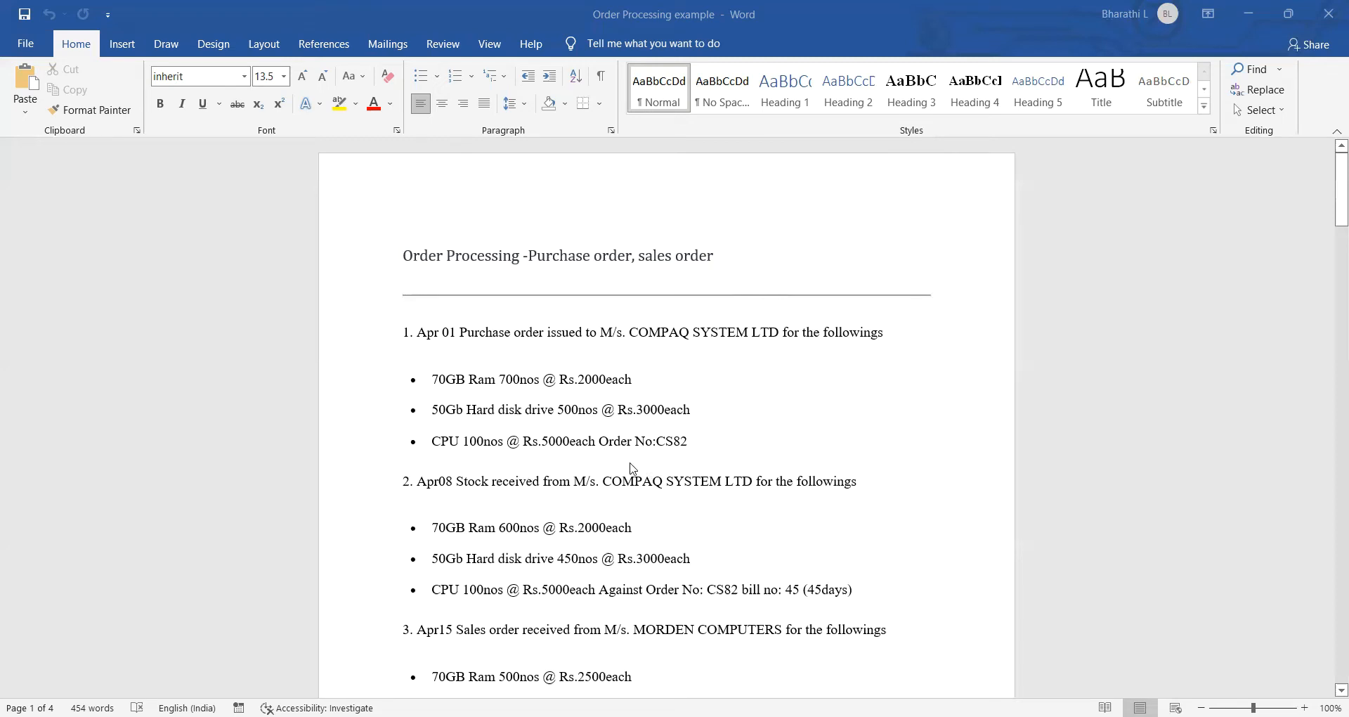
Step: Shut the currently loaded company, confirming Yes, then load the company whose books begin 1-Apr-22
scroll(583, 478, down, 1)
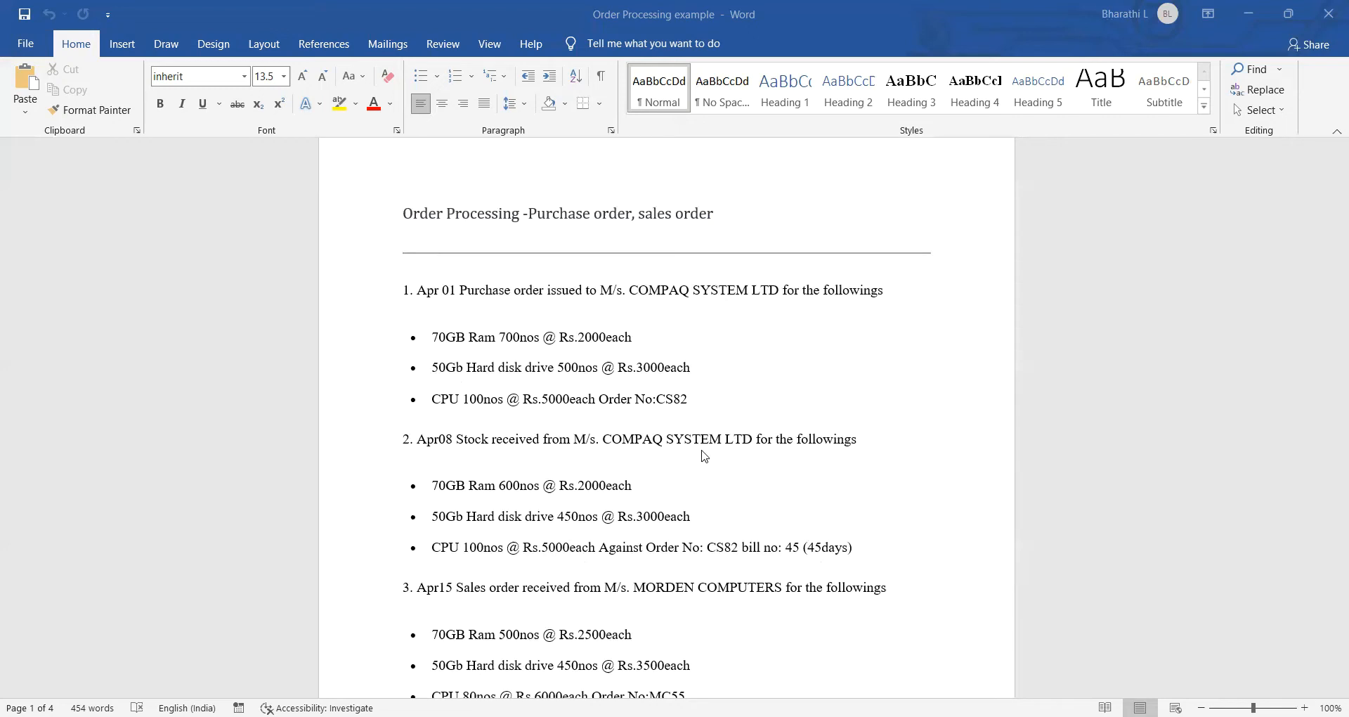
scroll(702, 450, down, 2)
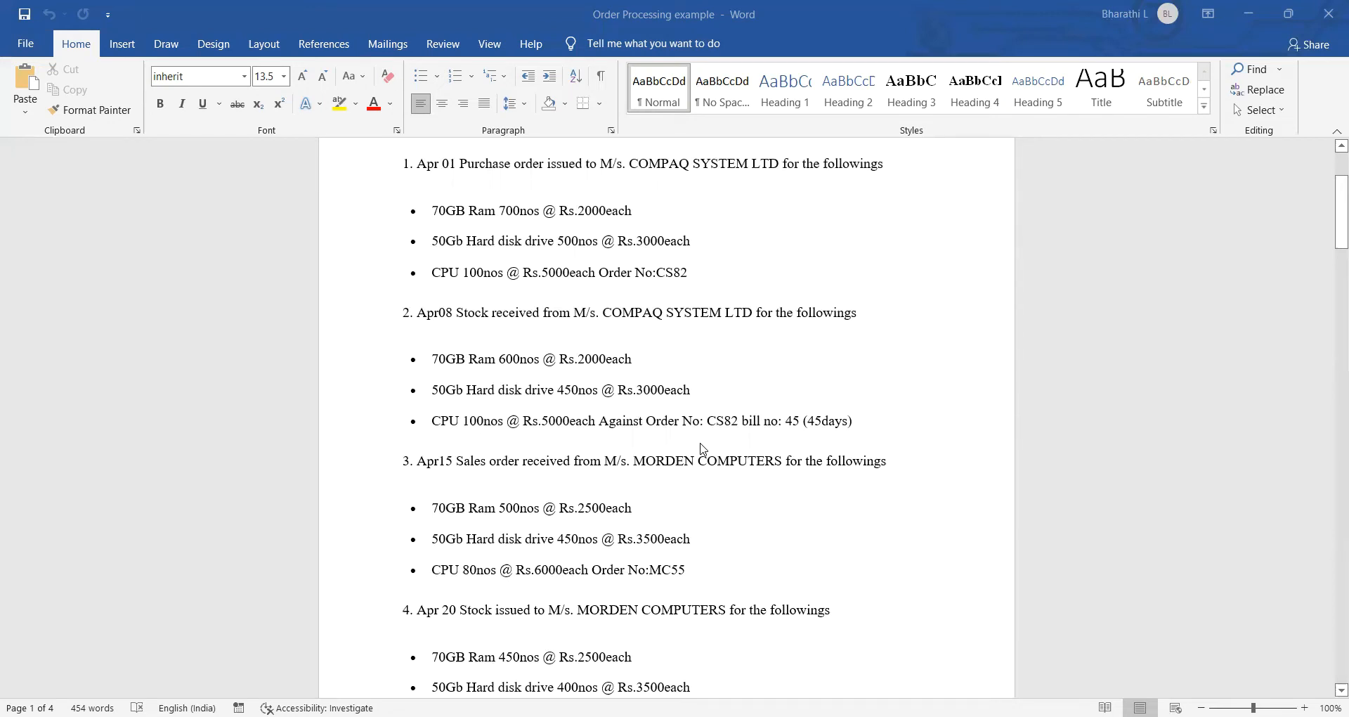
scroll(702, 449, down, 3)
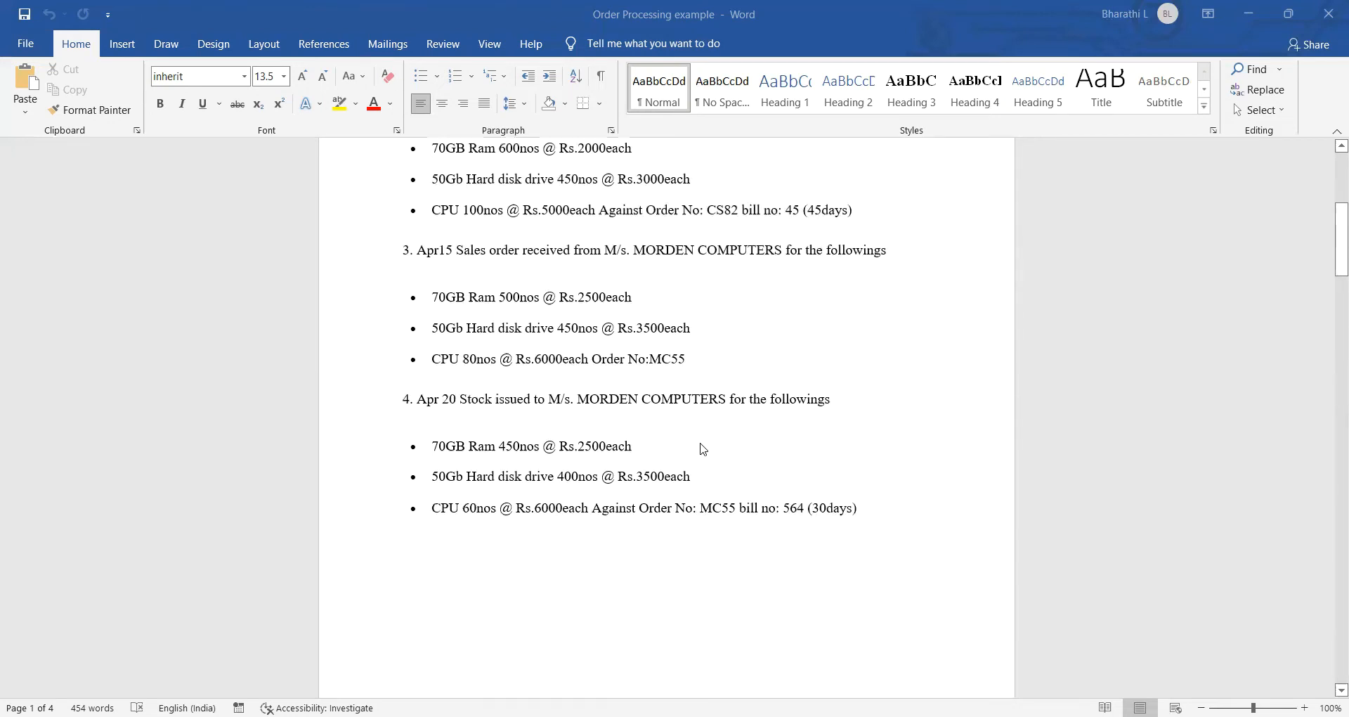
scroll(703, 448, down, 5)
scroll(703, 449, down, 2)
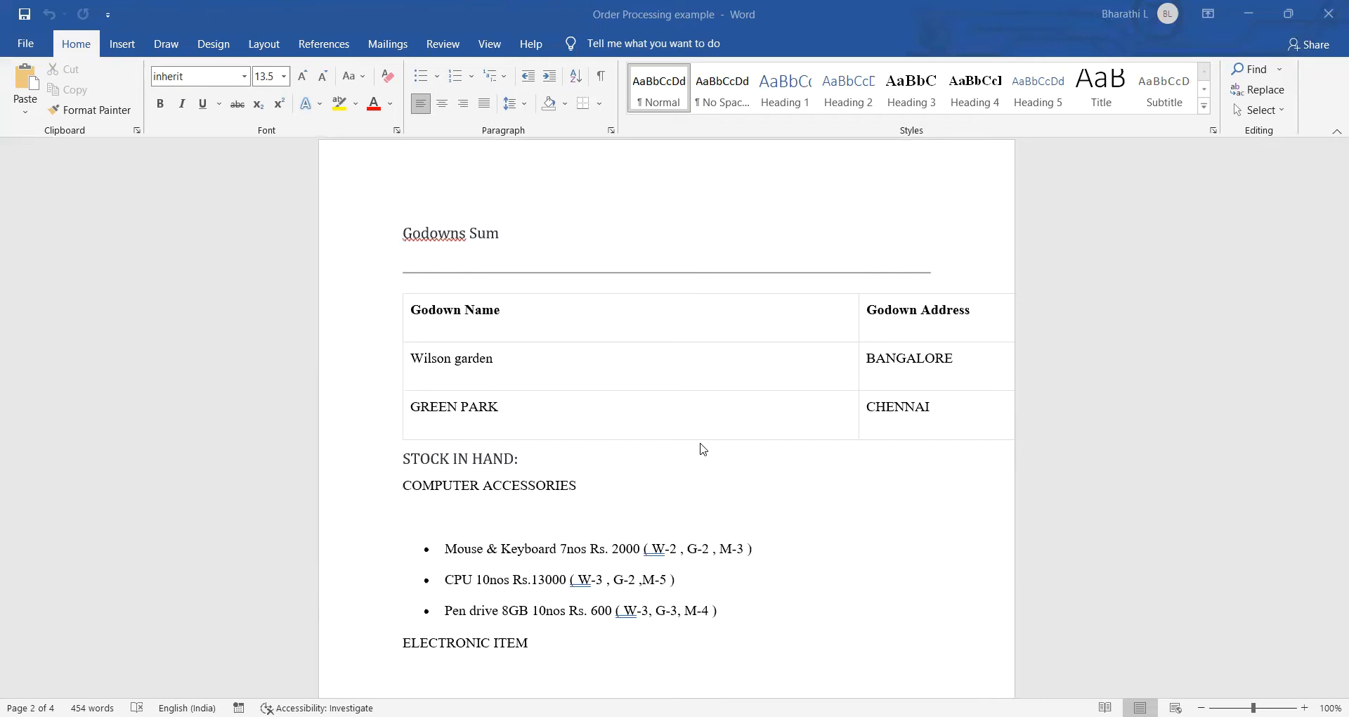
scroll(704, 449, down, 3)
scroll(704, 449, up, 8)
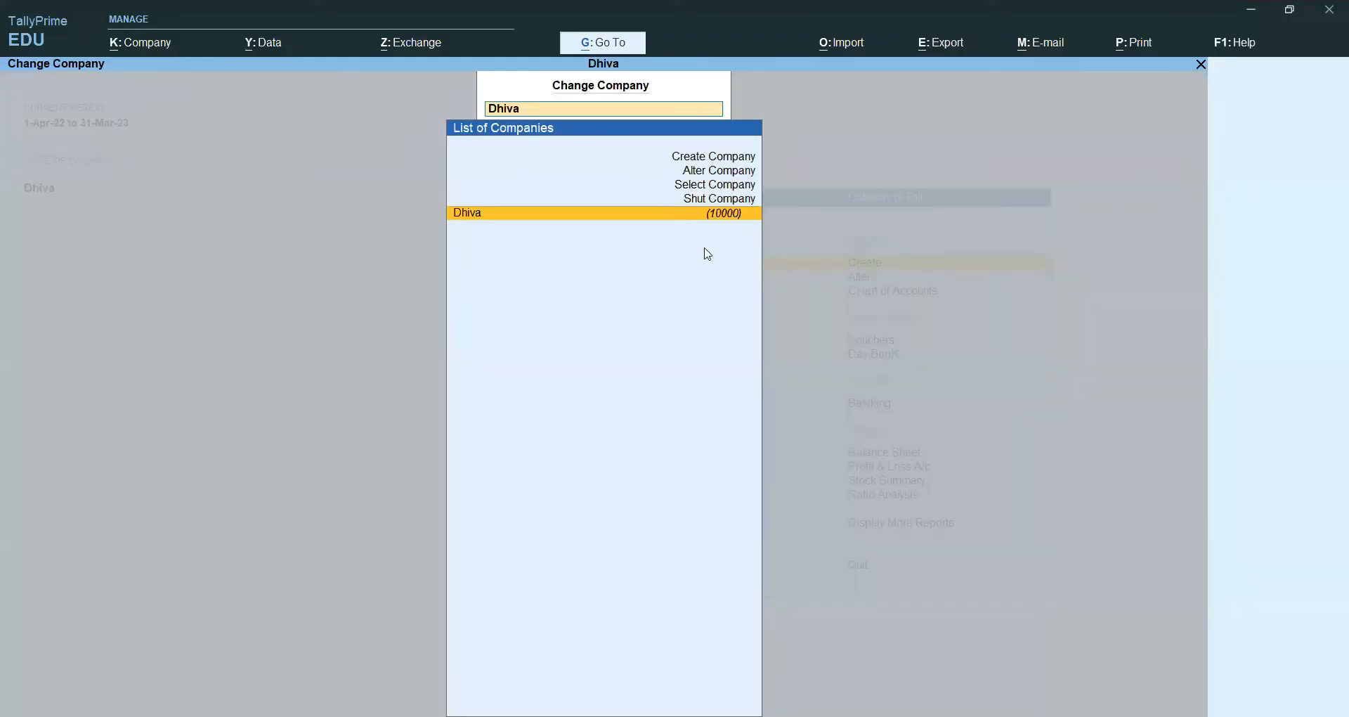
click(722, 200)
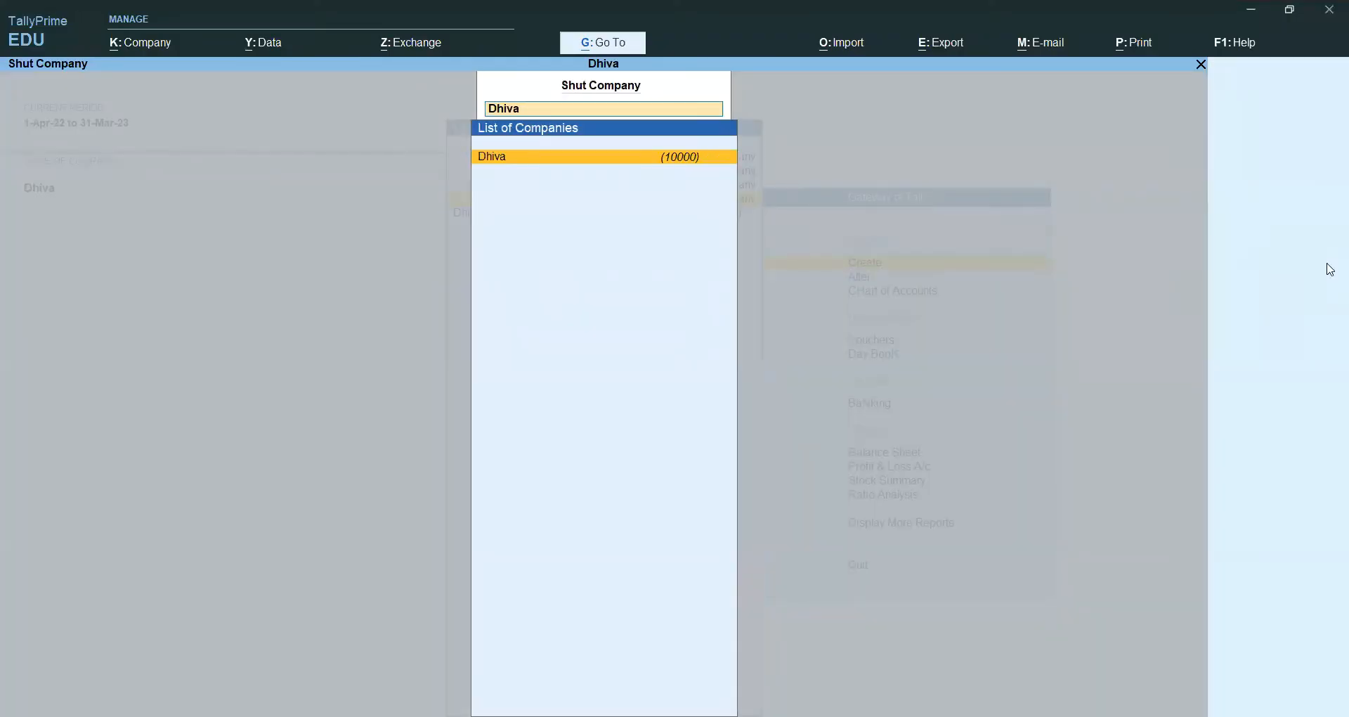
key(Return)
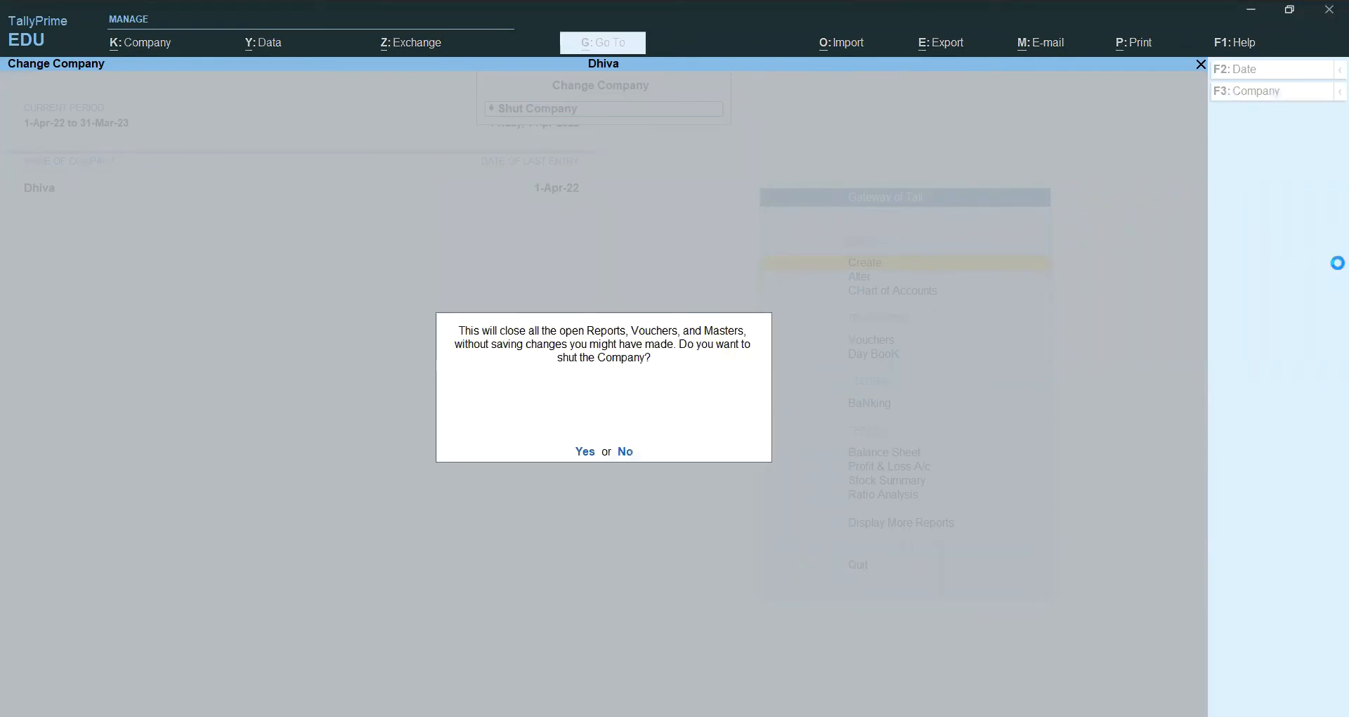
key(y)
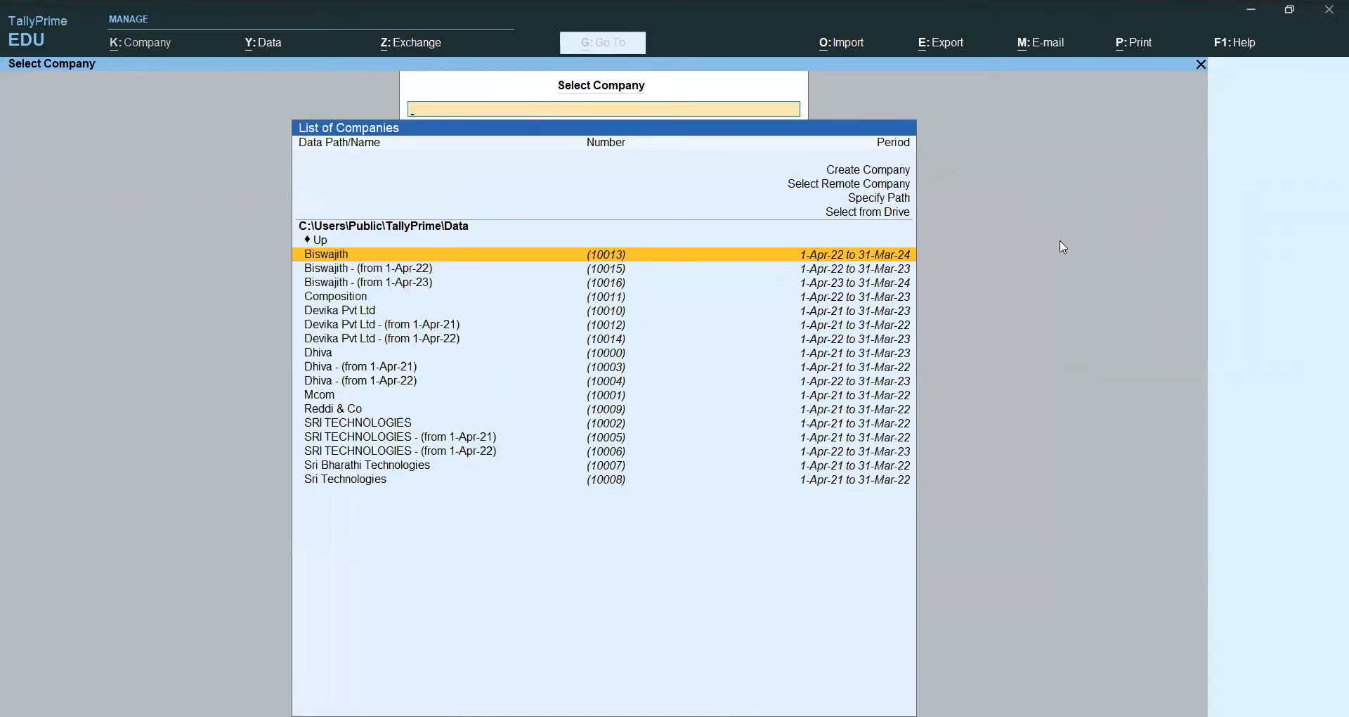
key(Down)
key(Return)
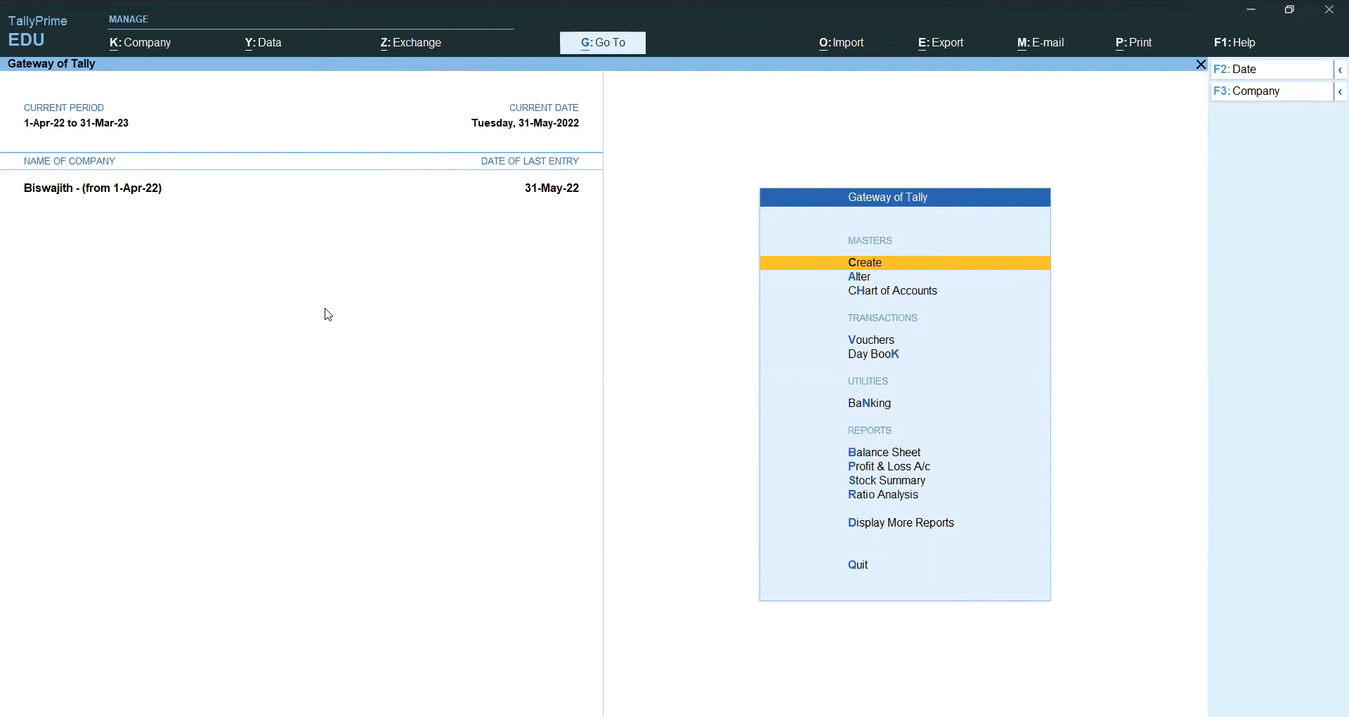
Step: Start a new ledger named Compaq Systemsltd
click(913, 271)
key(Down)
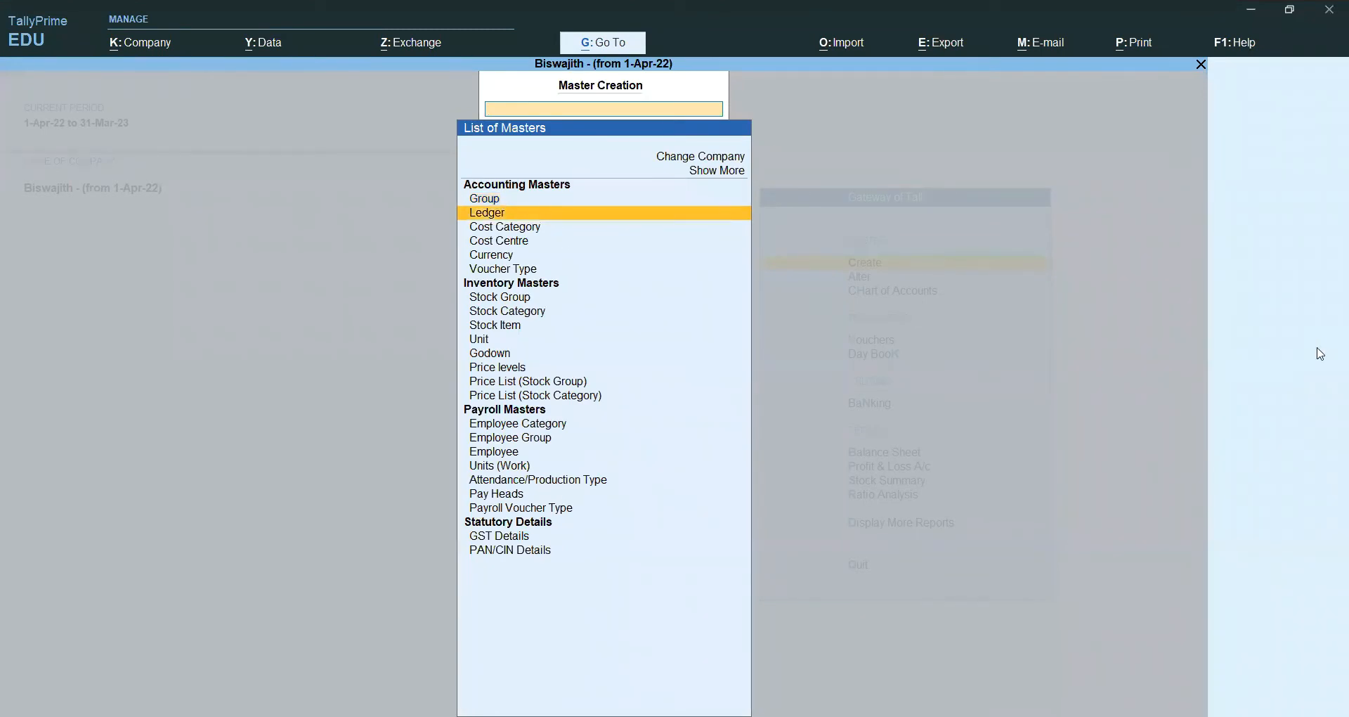
key(Return)
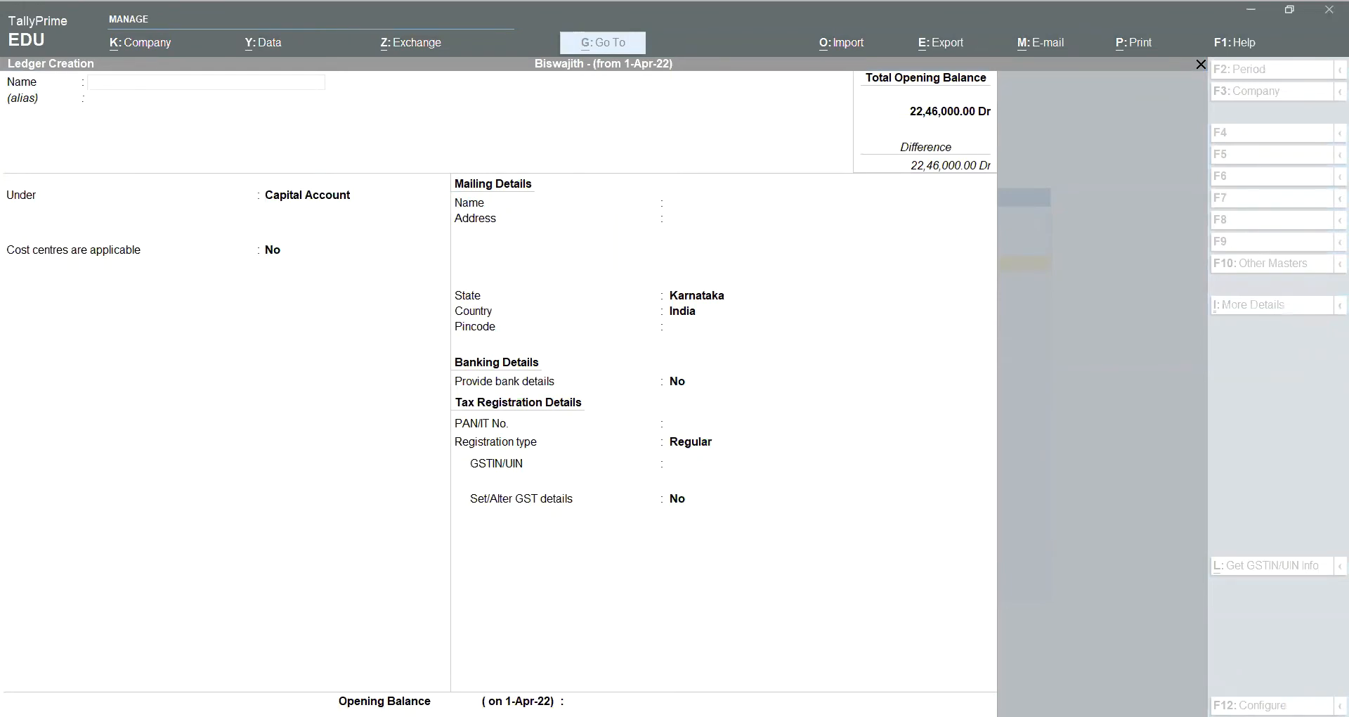
click(1282, 586)
text(Comp)
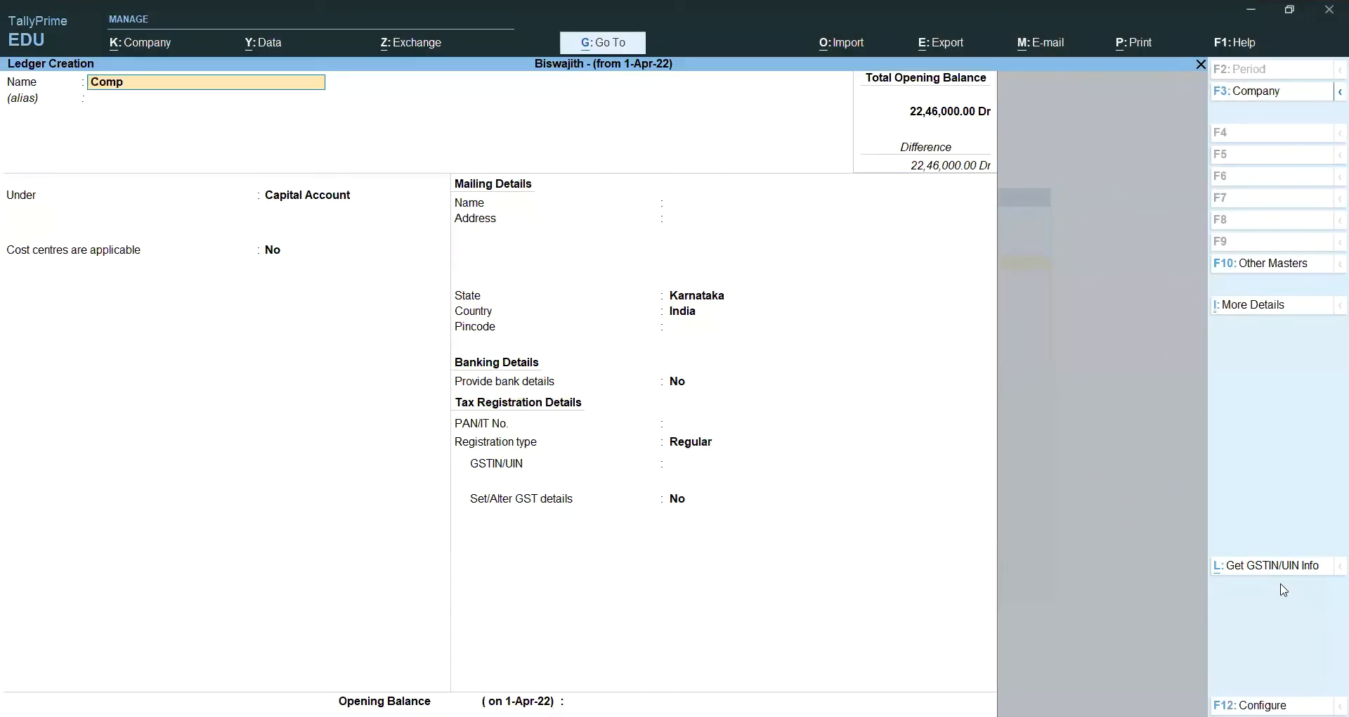
text(aq Systems)
key(alt)
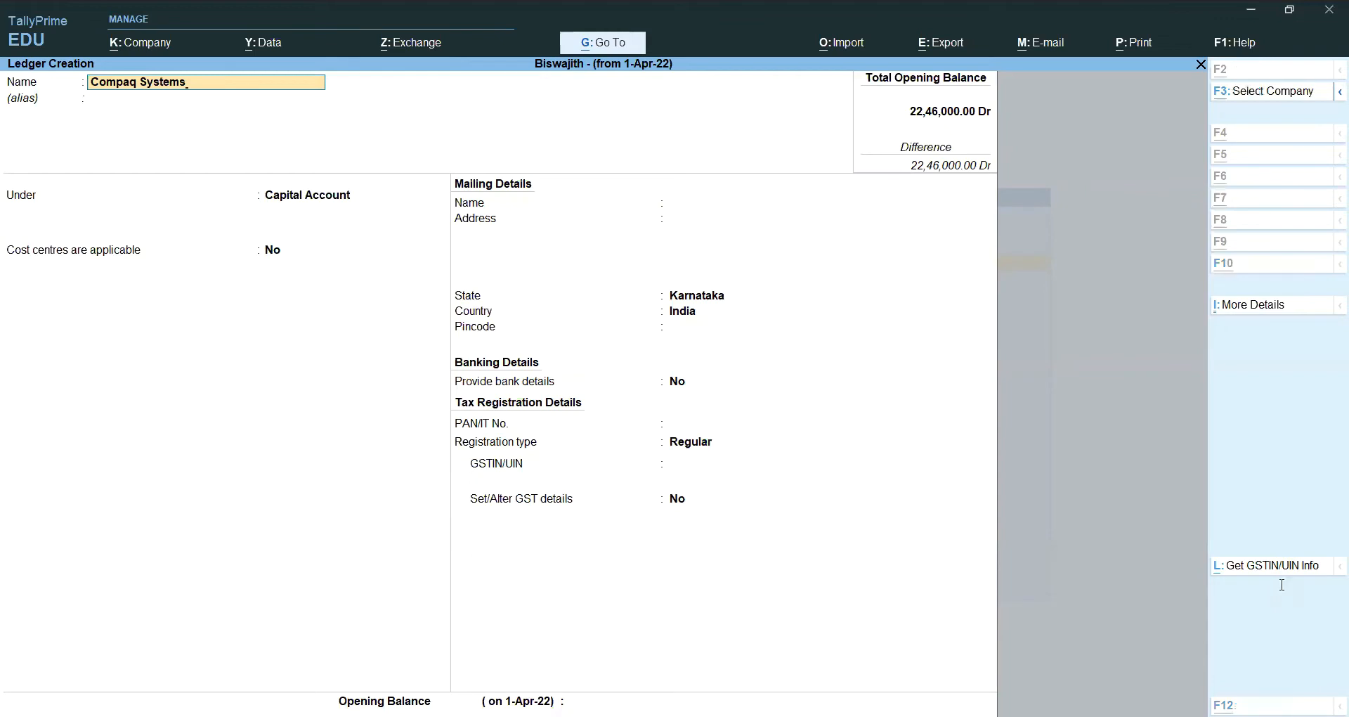
text(sltd)
key(Return)
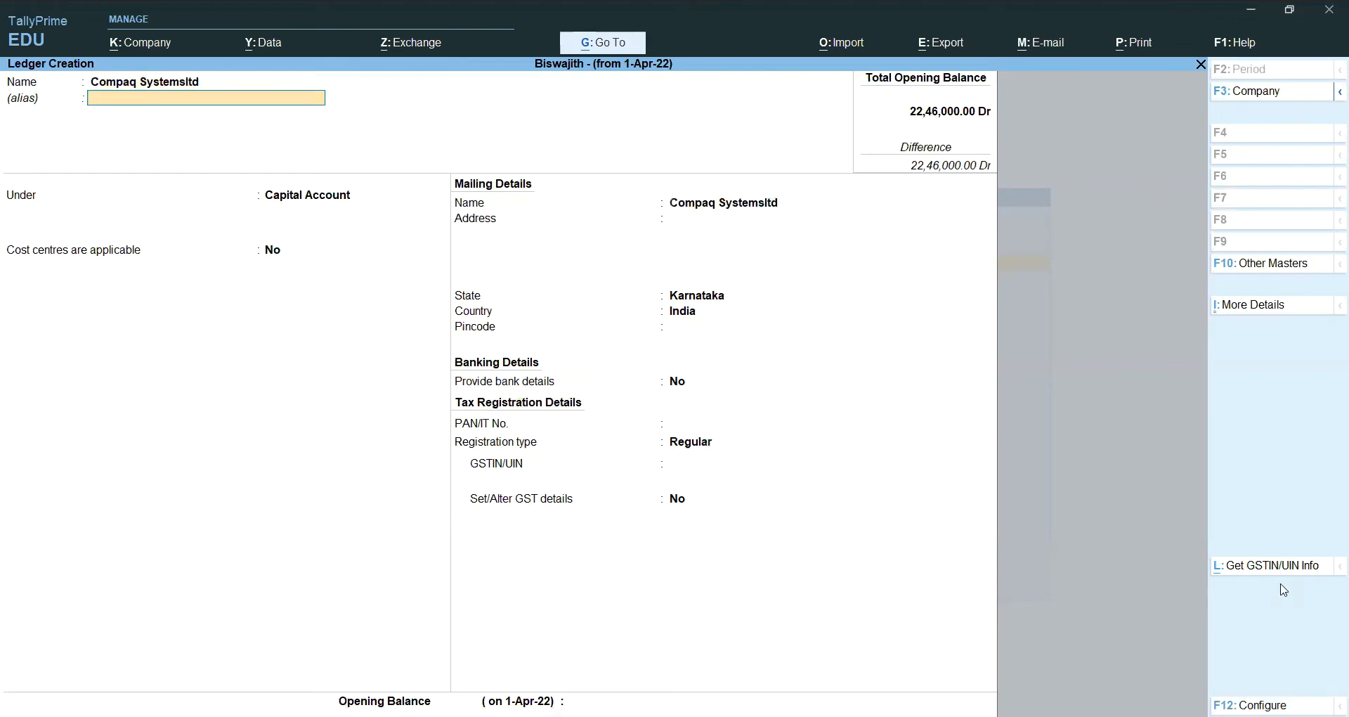
Step: Place the ledger under Sundry Creditors, keeping bill-by-bill balances on
key(Return)
text(S)
key(Down)
key(Down)
key(Down)
key(Down)
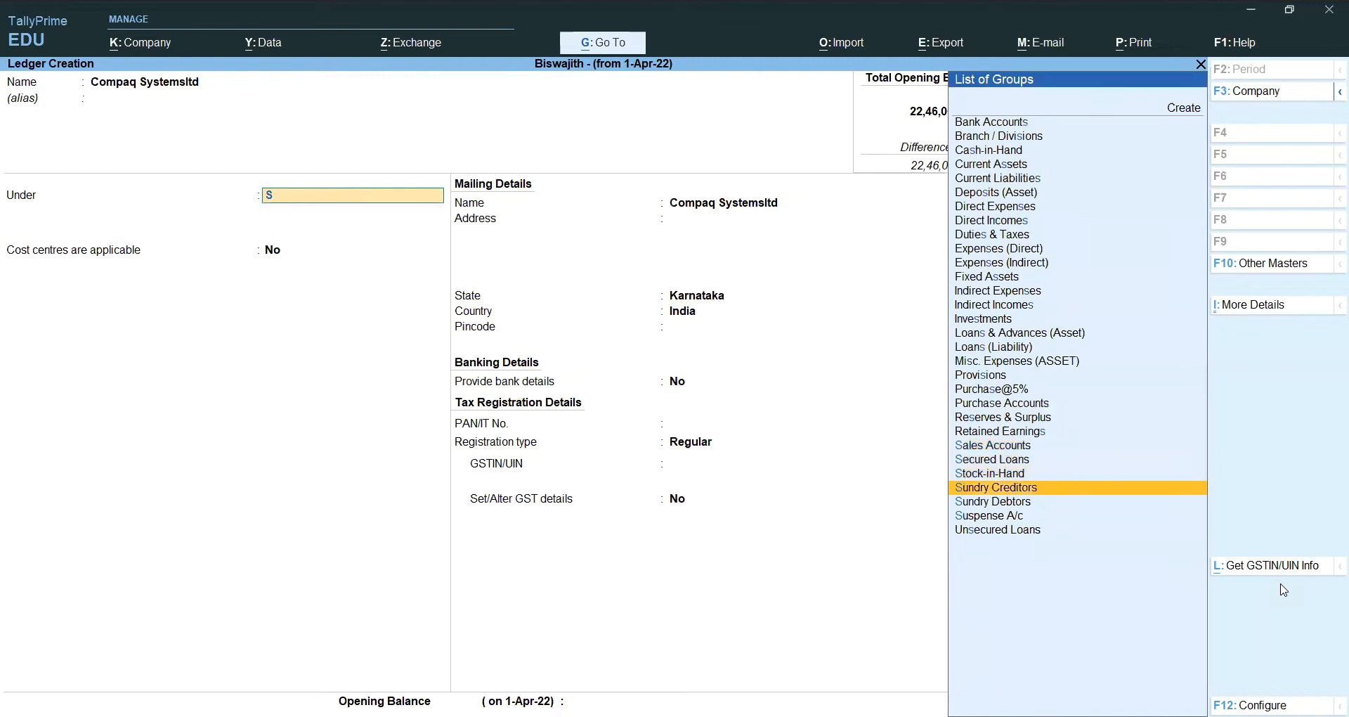
key(Return)
key(Return)
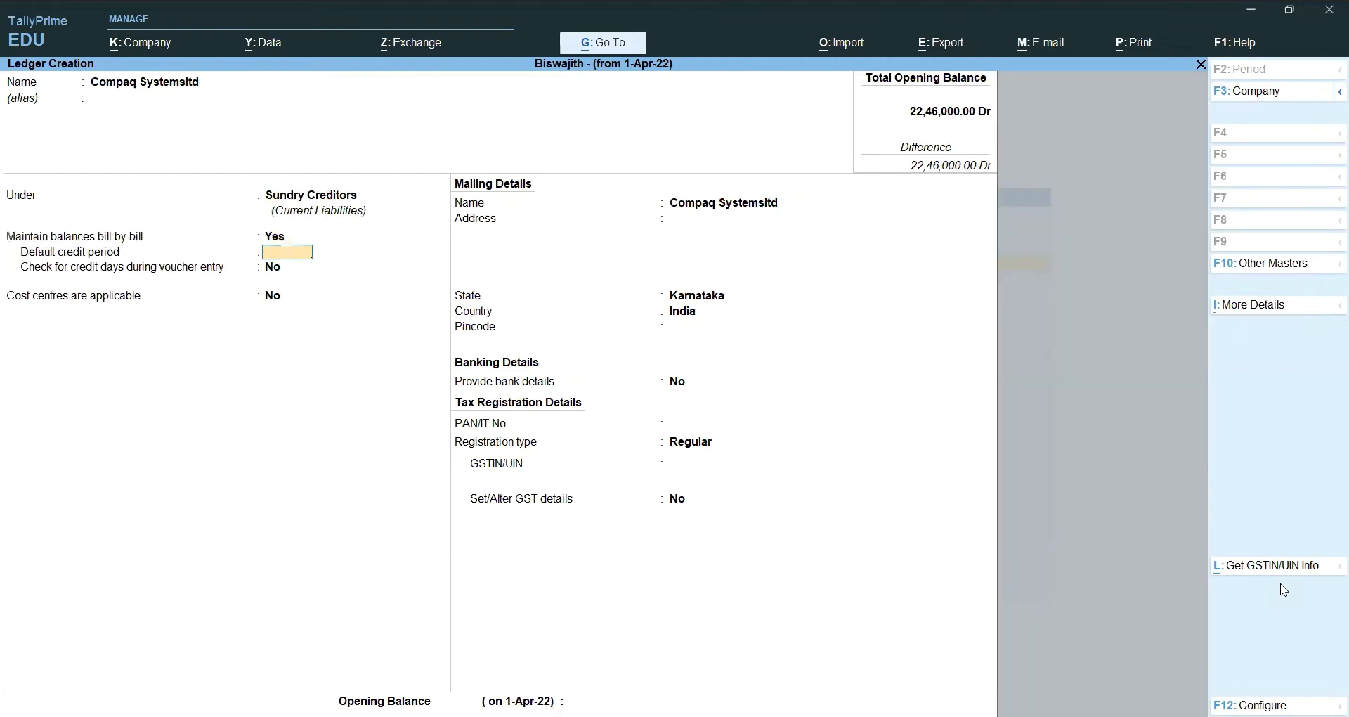
key(Return)
key(Return)
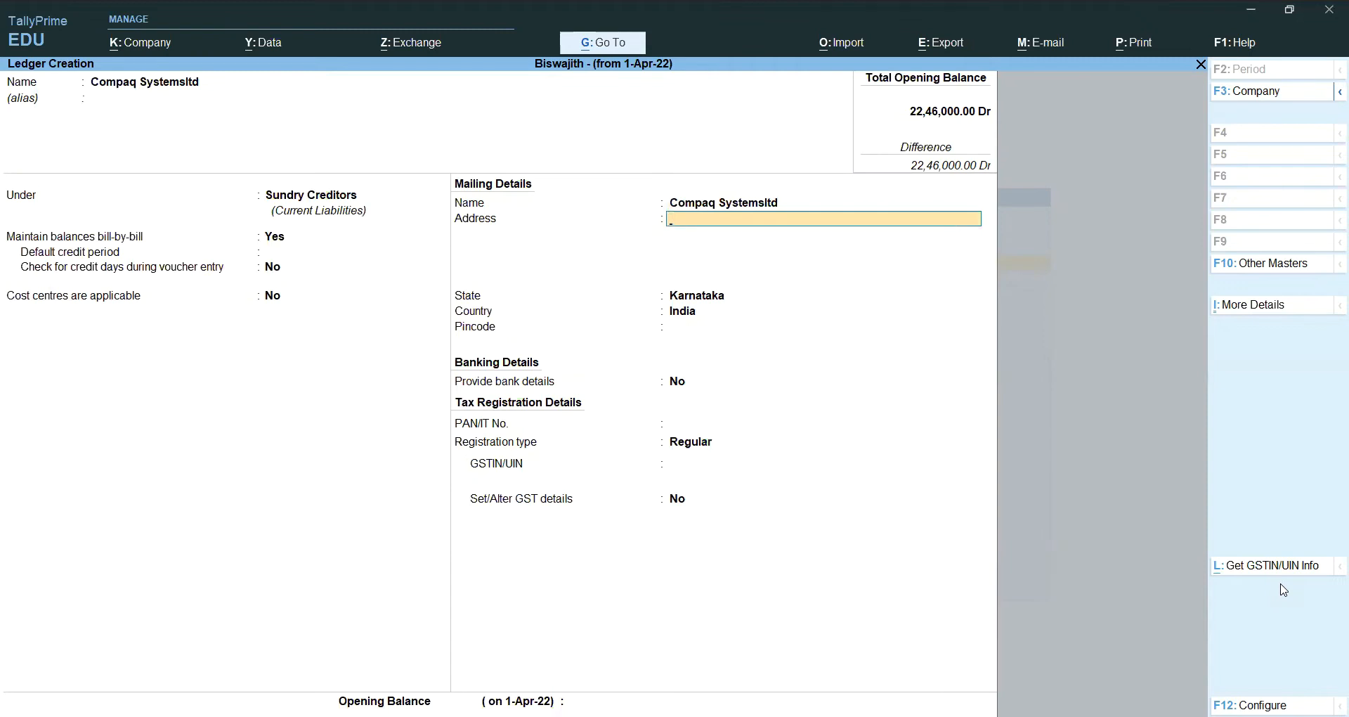
Step: Enter address Kormangala, Bangalire and pincode 560069, save the ledger, then exit ledger creation
text(Kormangala)
key(Return)
text(Ba)
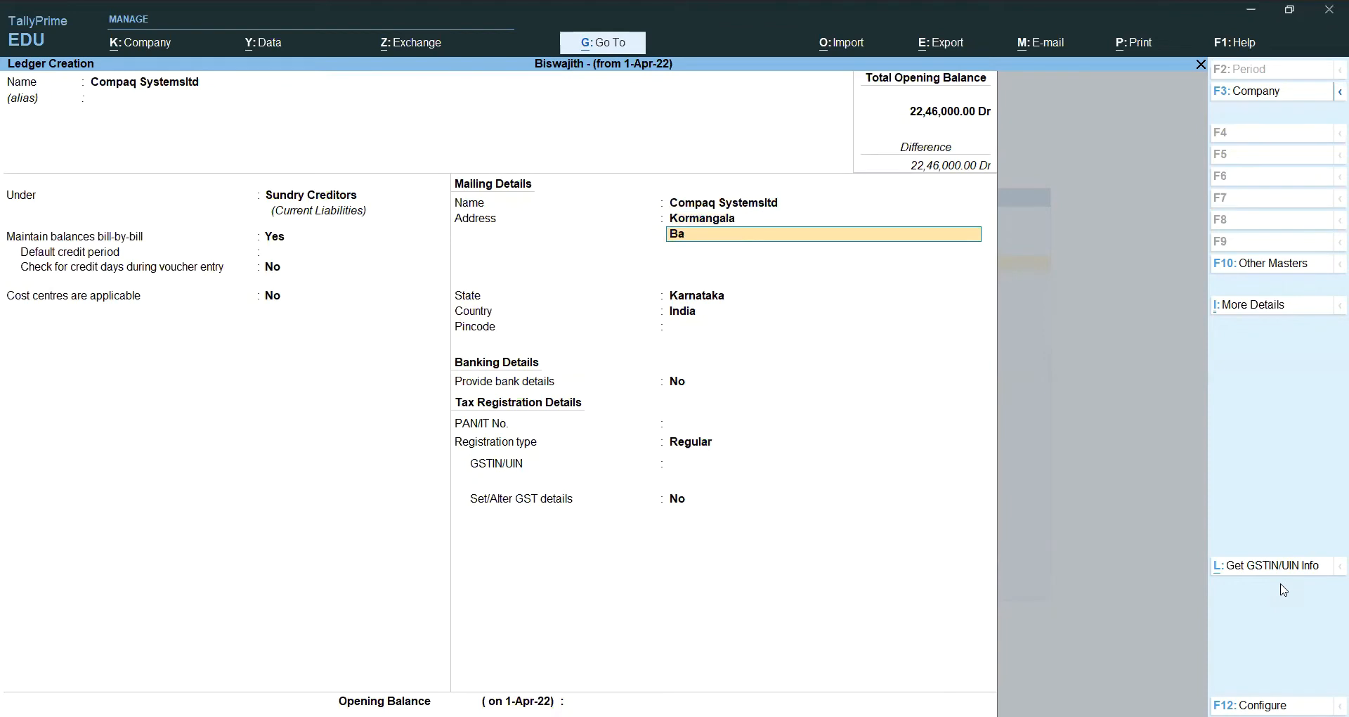
text(ngali)
text(re)
key(Return)
key(Return)
key(Return)
key(Return)
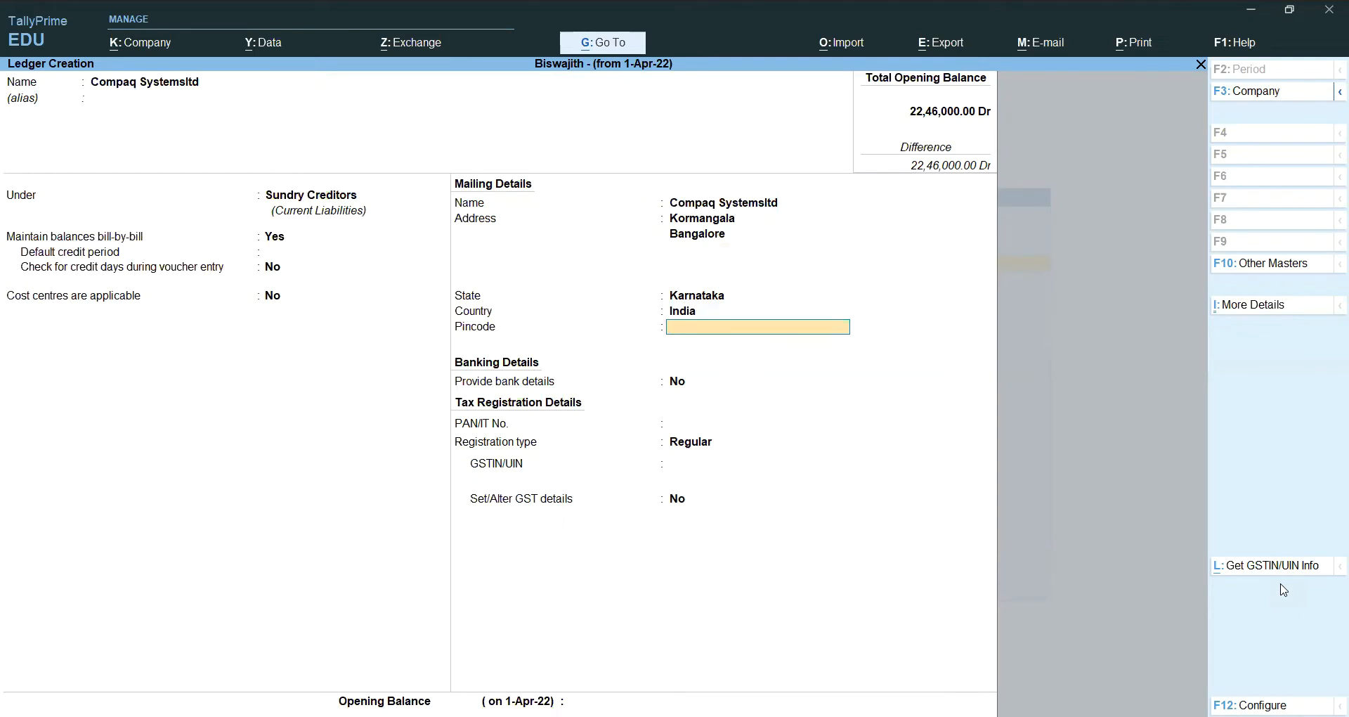
text(560069)
key(Return)
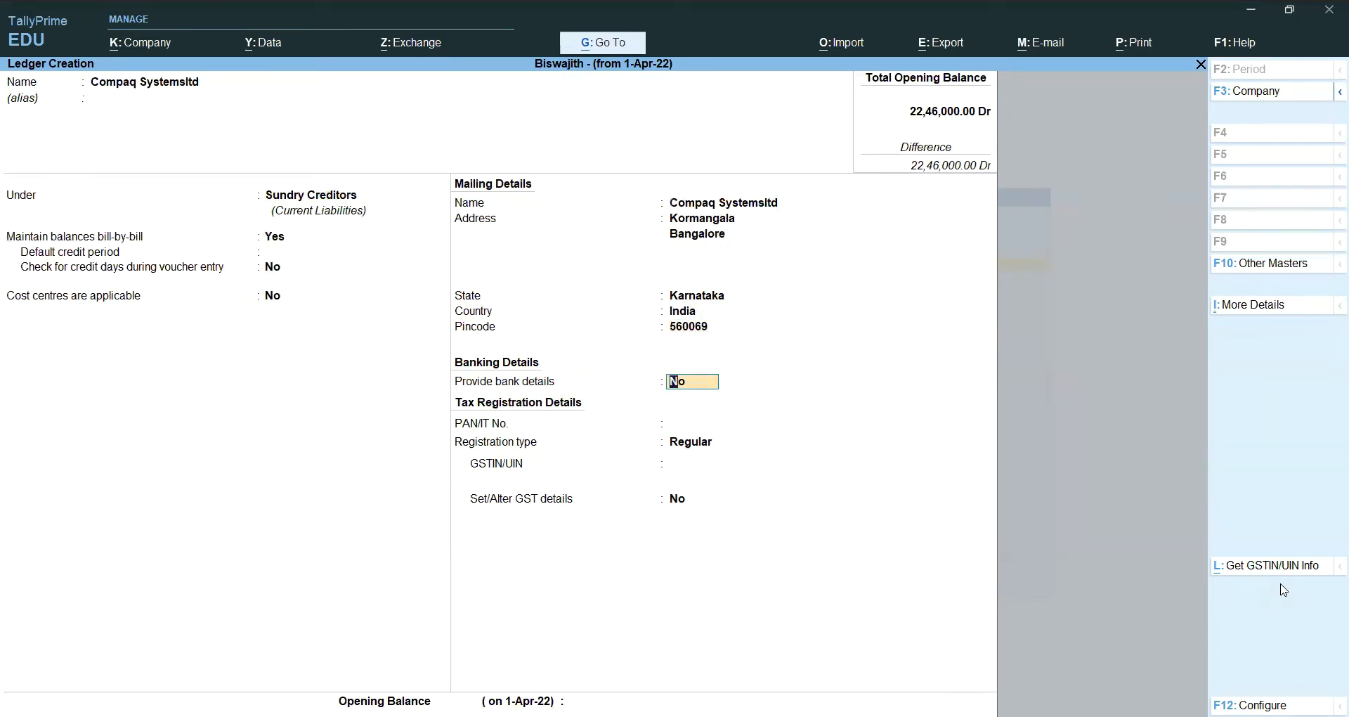
key(Return)
key(Return)
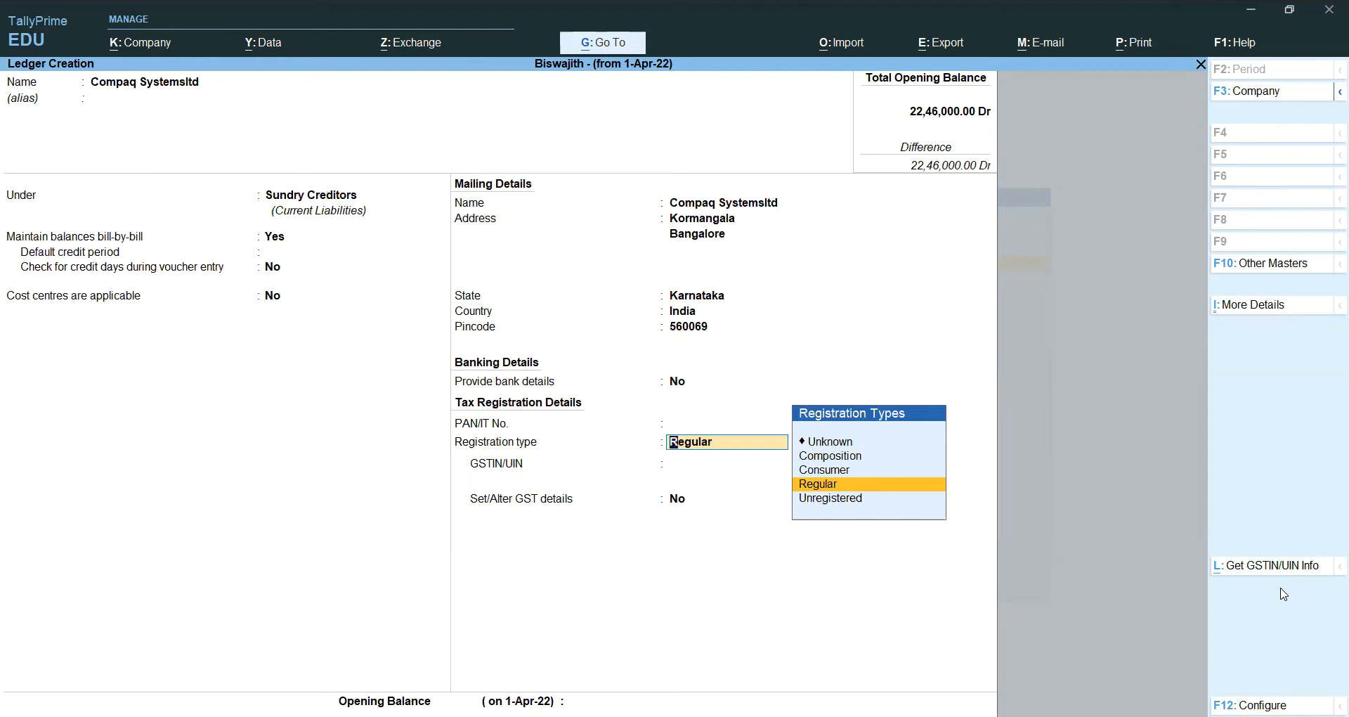
key(Return)
key(Return)
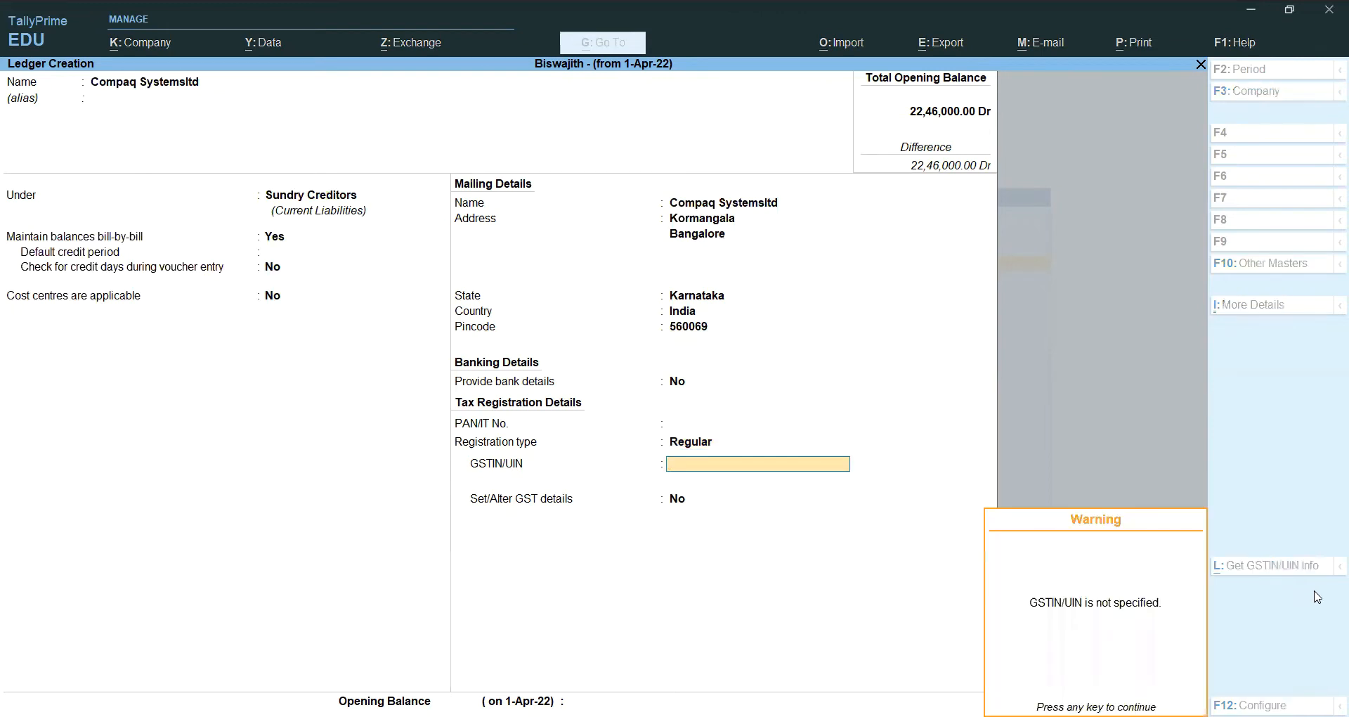
key(Return)
key(Return)
key(Return)
key(Return)
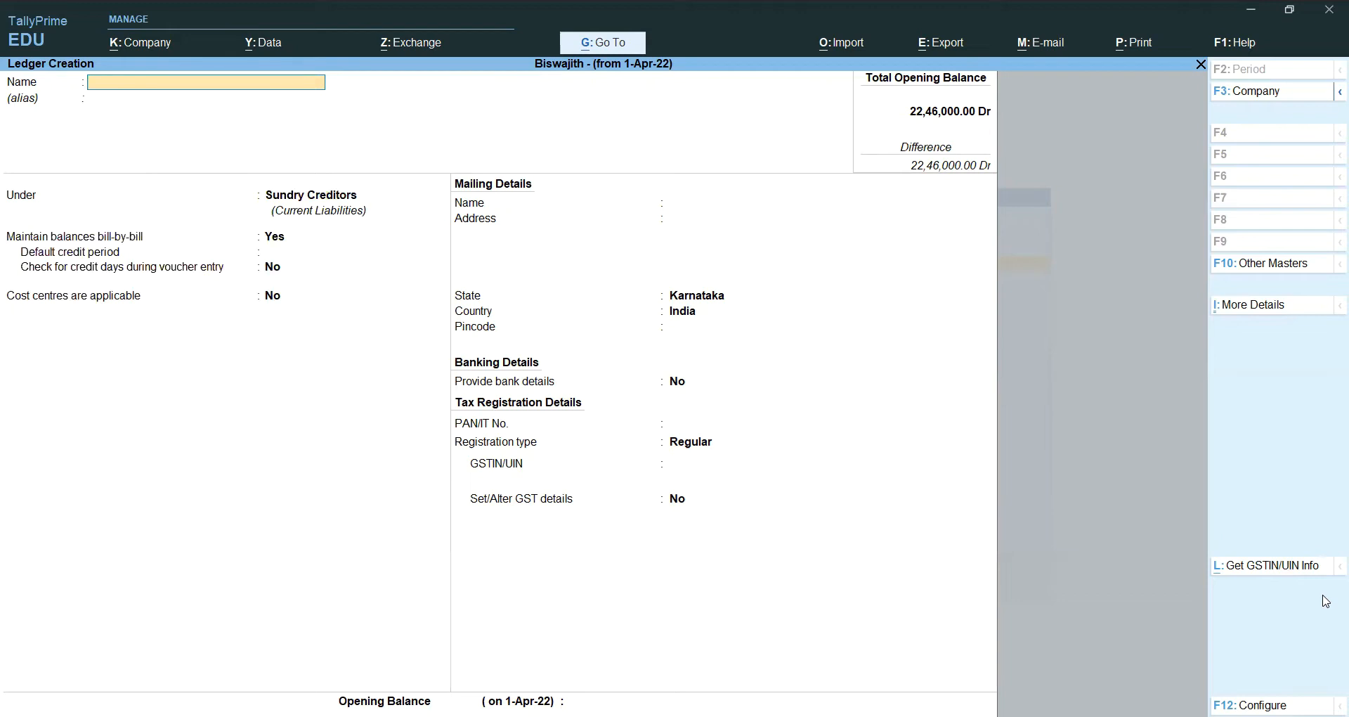
key(alt)
key(Escape)
key(y)
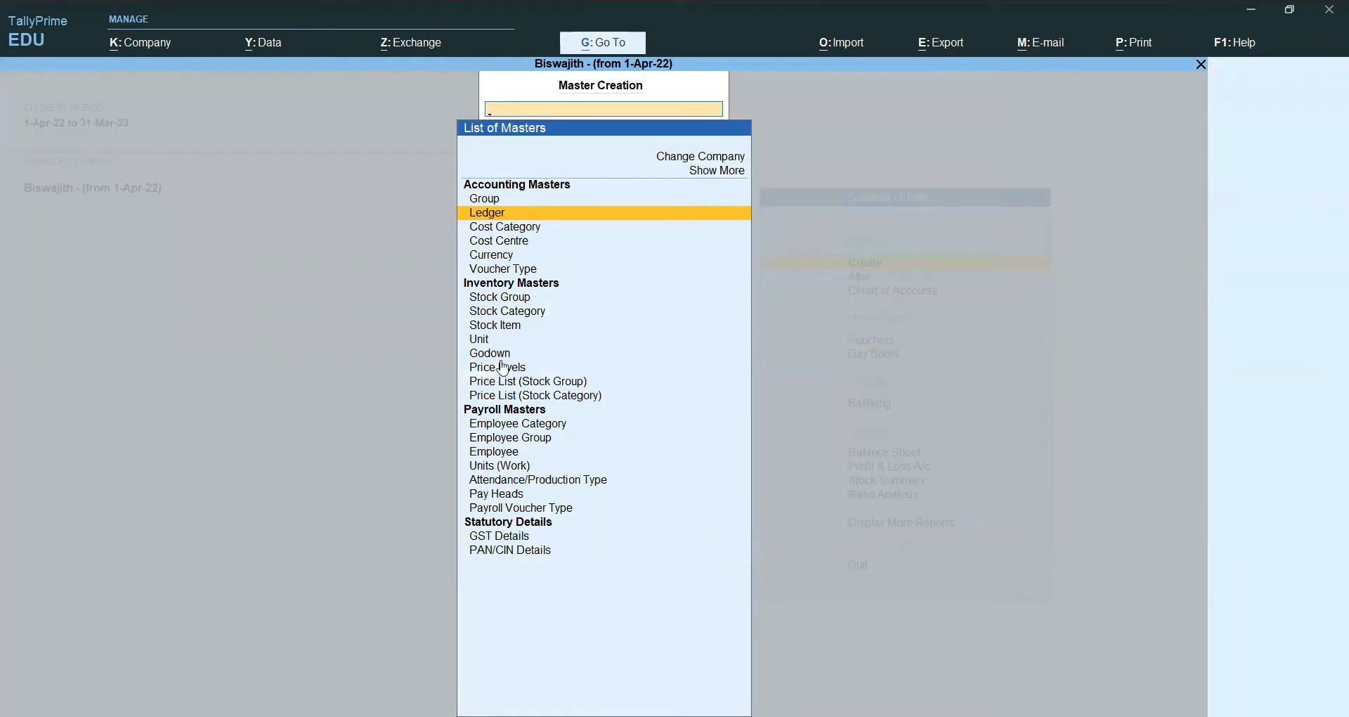
Step: Create stock item 70 GB RAM under Primary with unit nos
click(510, 325)
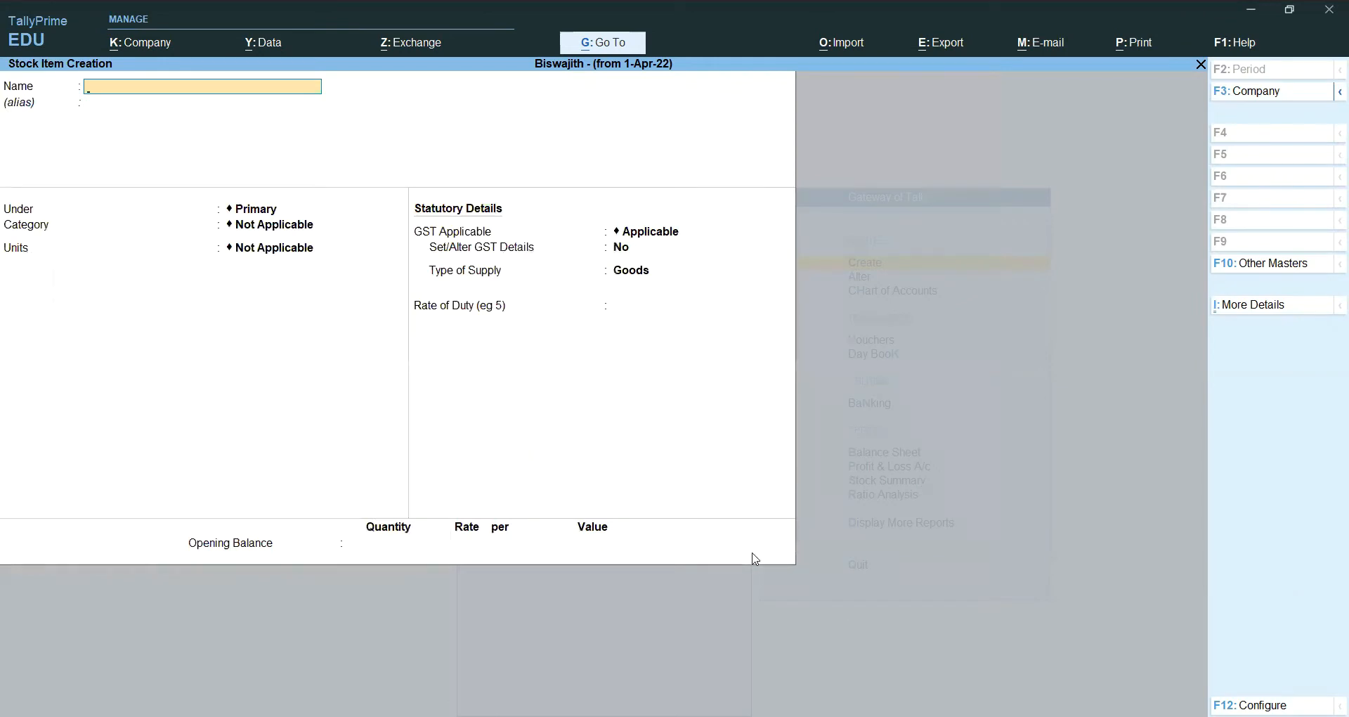
key(Escape)
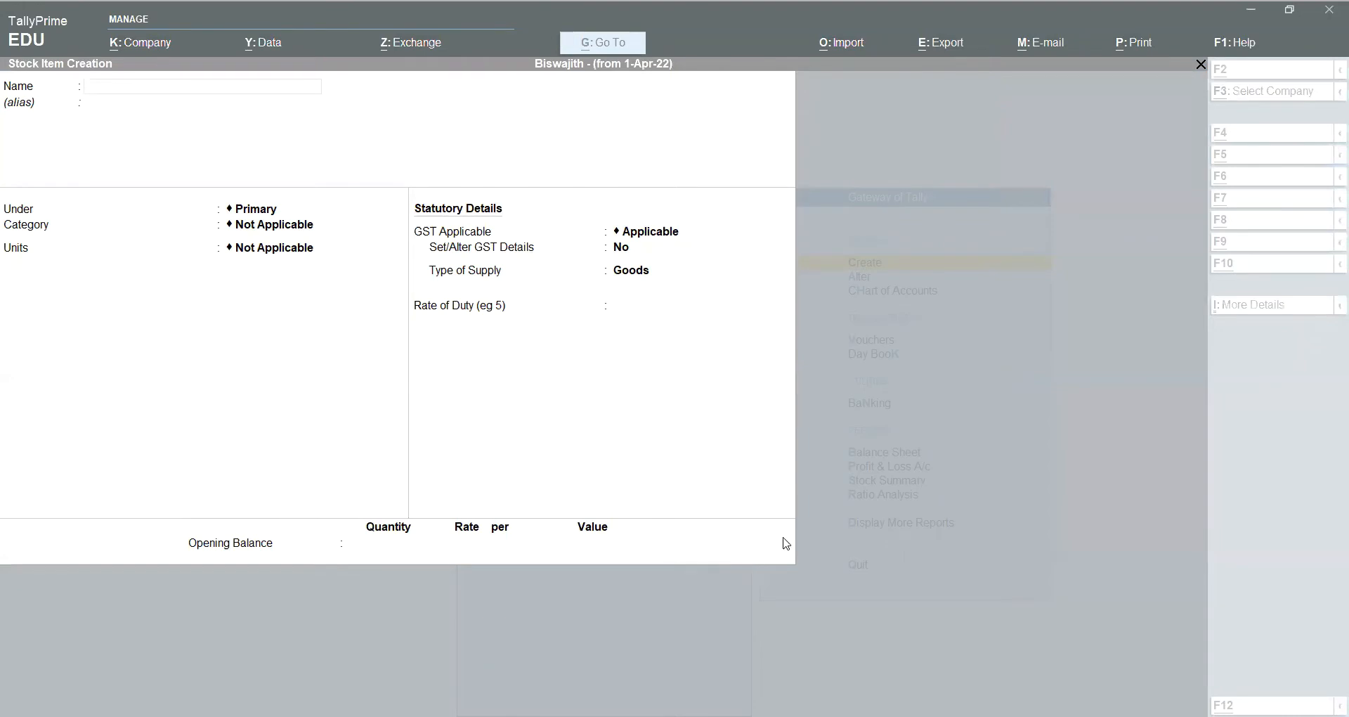
click(786, 544)
text(70 GB RAM)
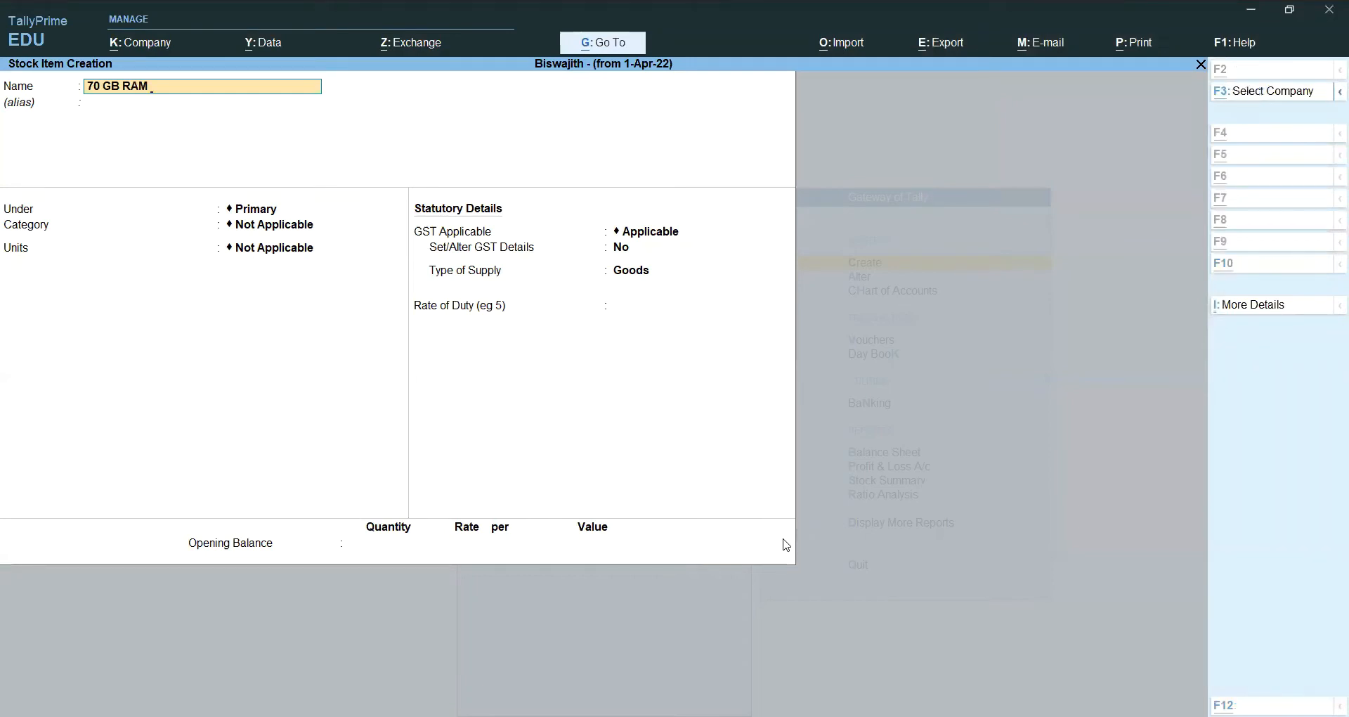
key(alt+Tab)
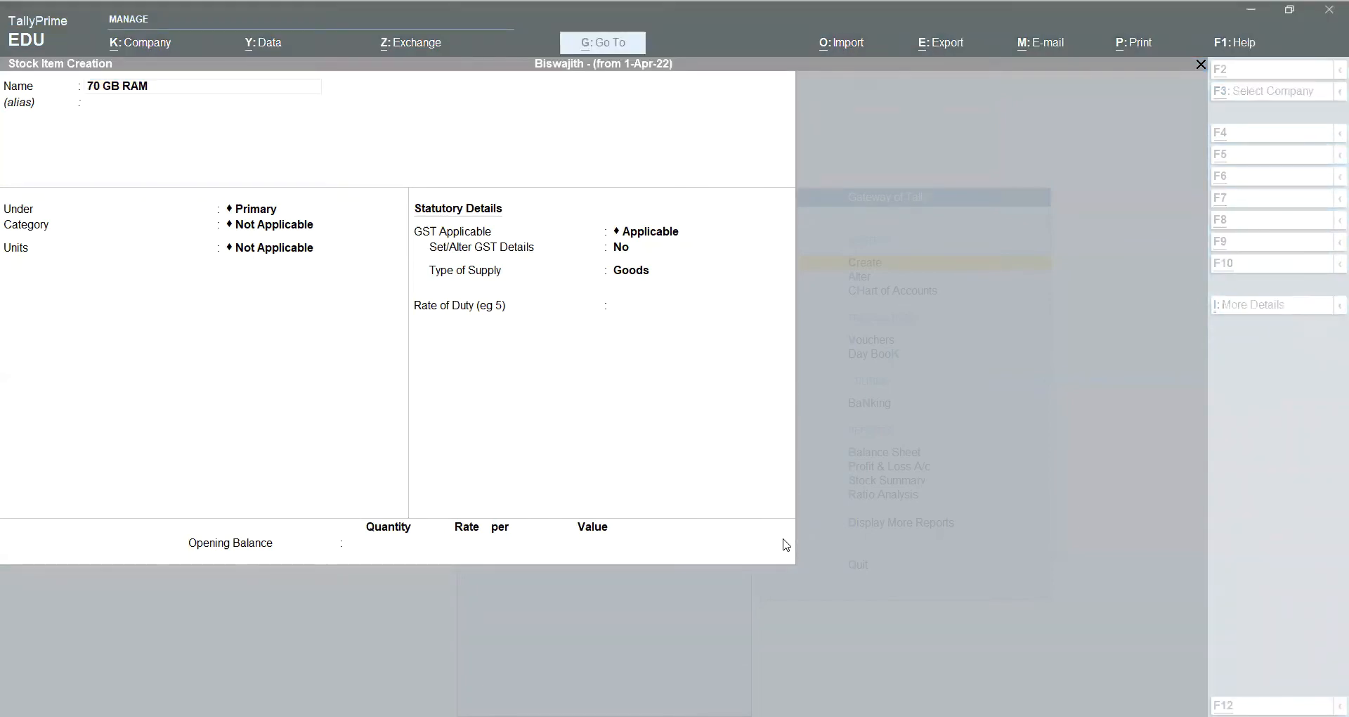
key(alt+Tab)
key(Return)
key(Return)
key(Return)
key(Return)
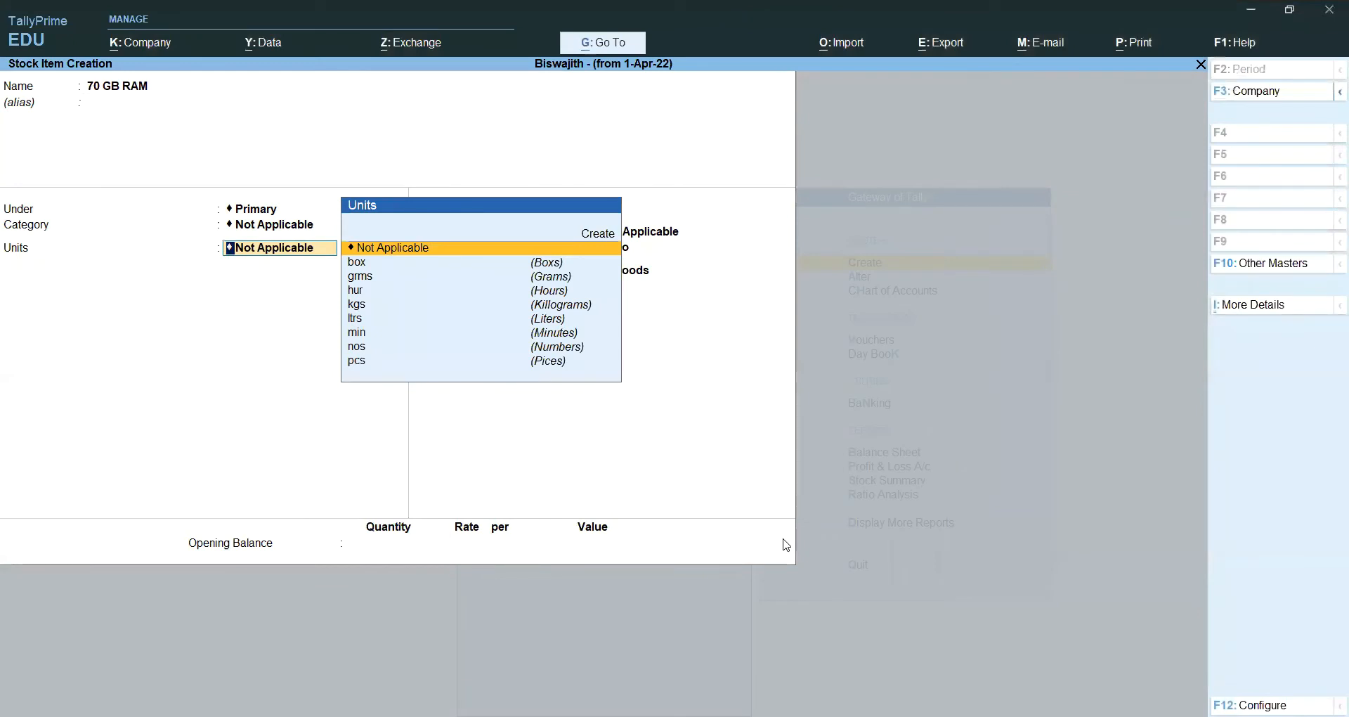
key(Down)
key(Down)
key(Down)
key(Down)
key(Down)
key(Down)
key(Down)
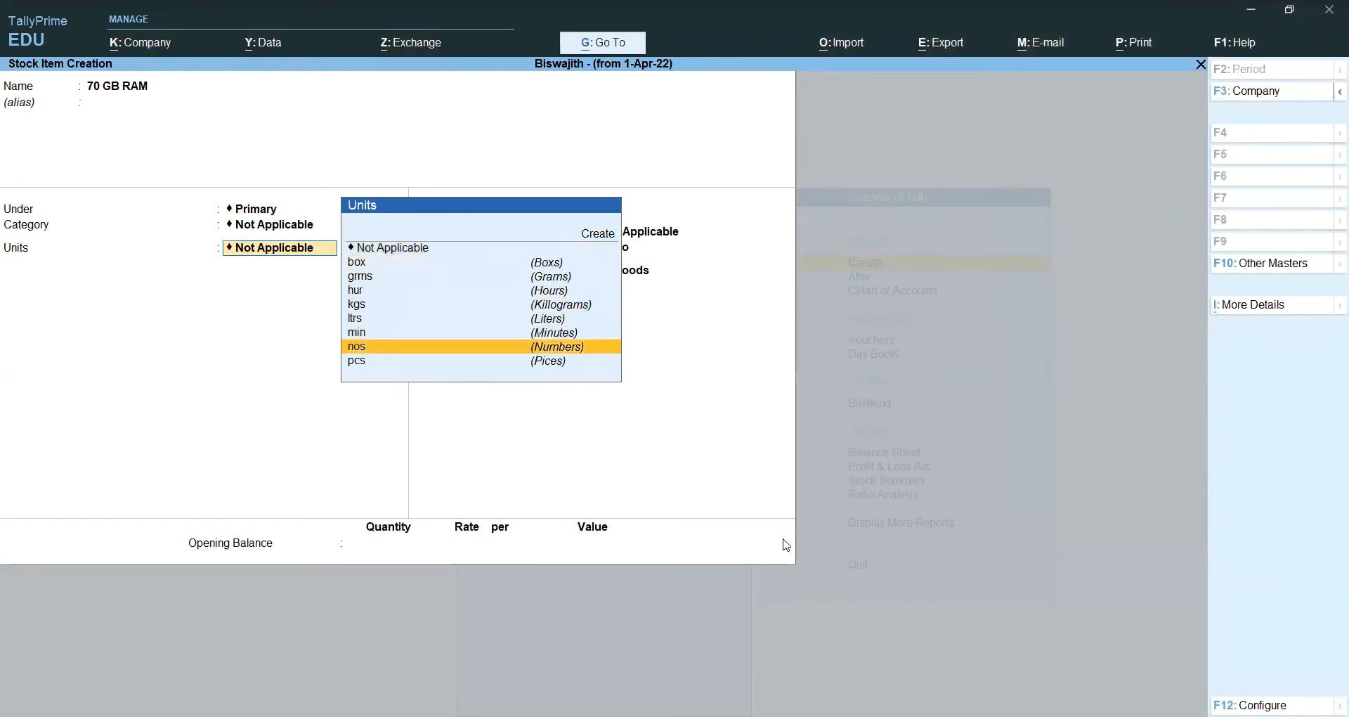
key(Return)
key(Return)
key(Return)
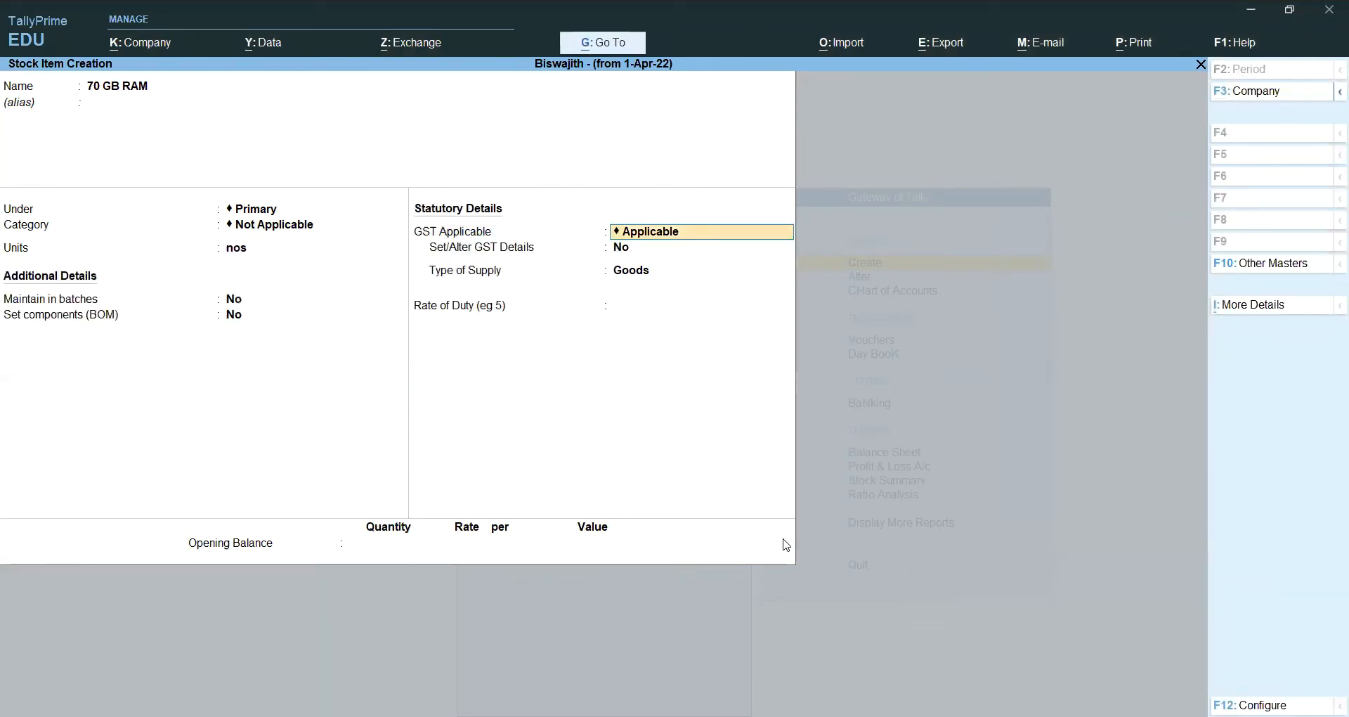
Step: Set 70 GB RAM's GST details to Taxable at 18% integrated tax and save the item
key(alt)
key(alt+Tab)
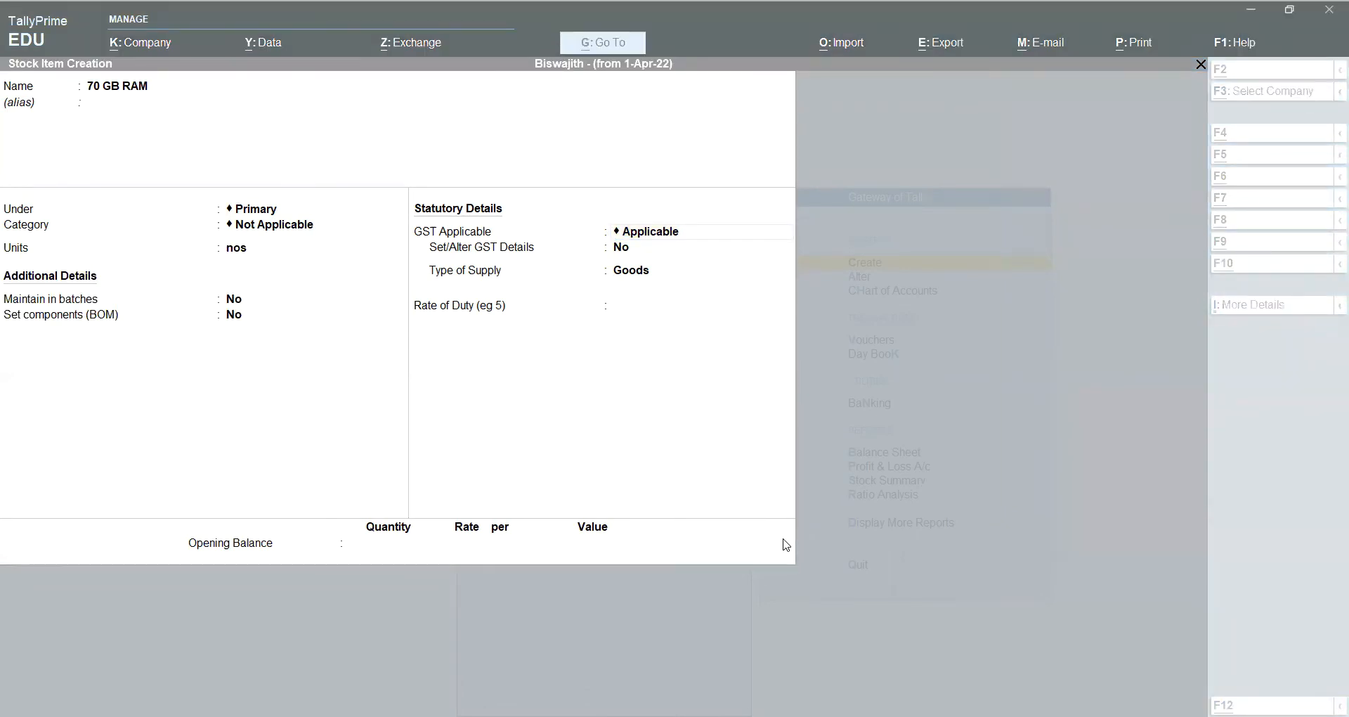
key(alt+Tab)
key(Return)
text(y)
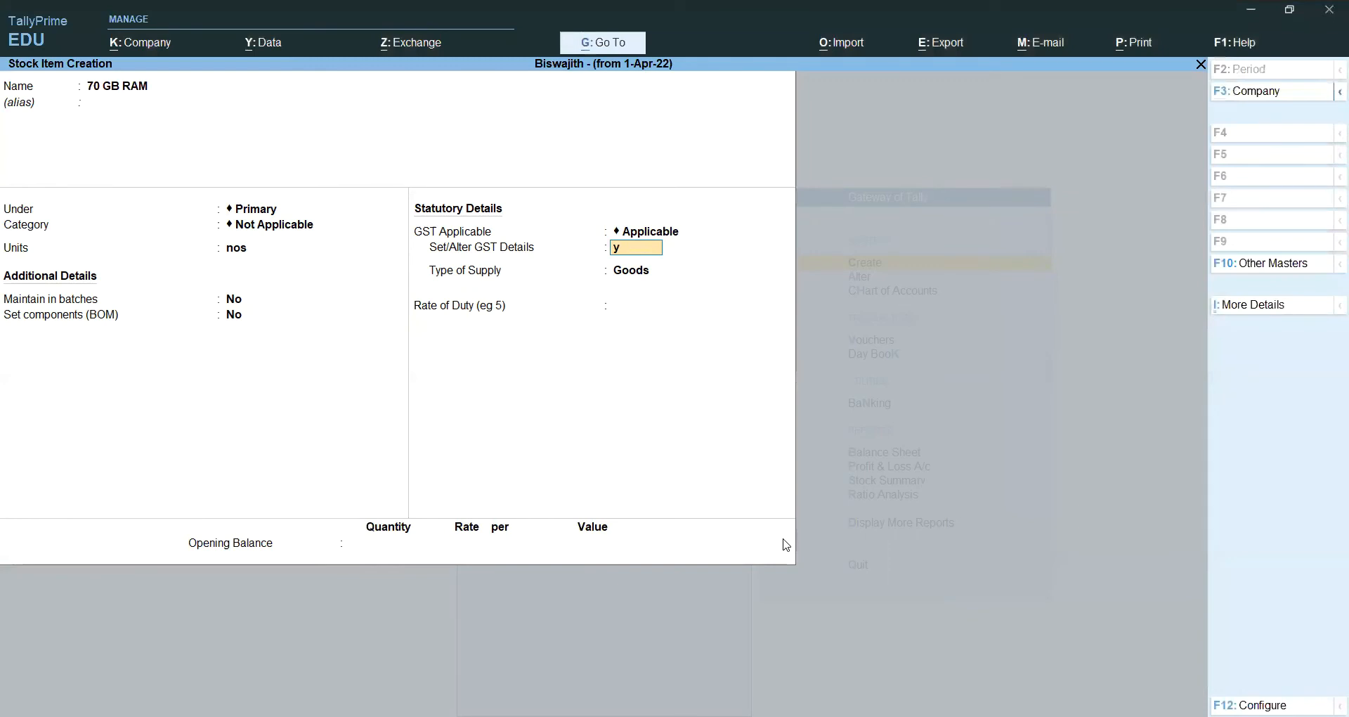
key(Return)
key(Return)
key(Return)
key(Return)
key(Return)
key(Return)
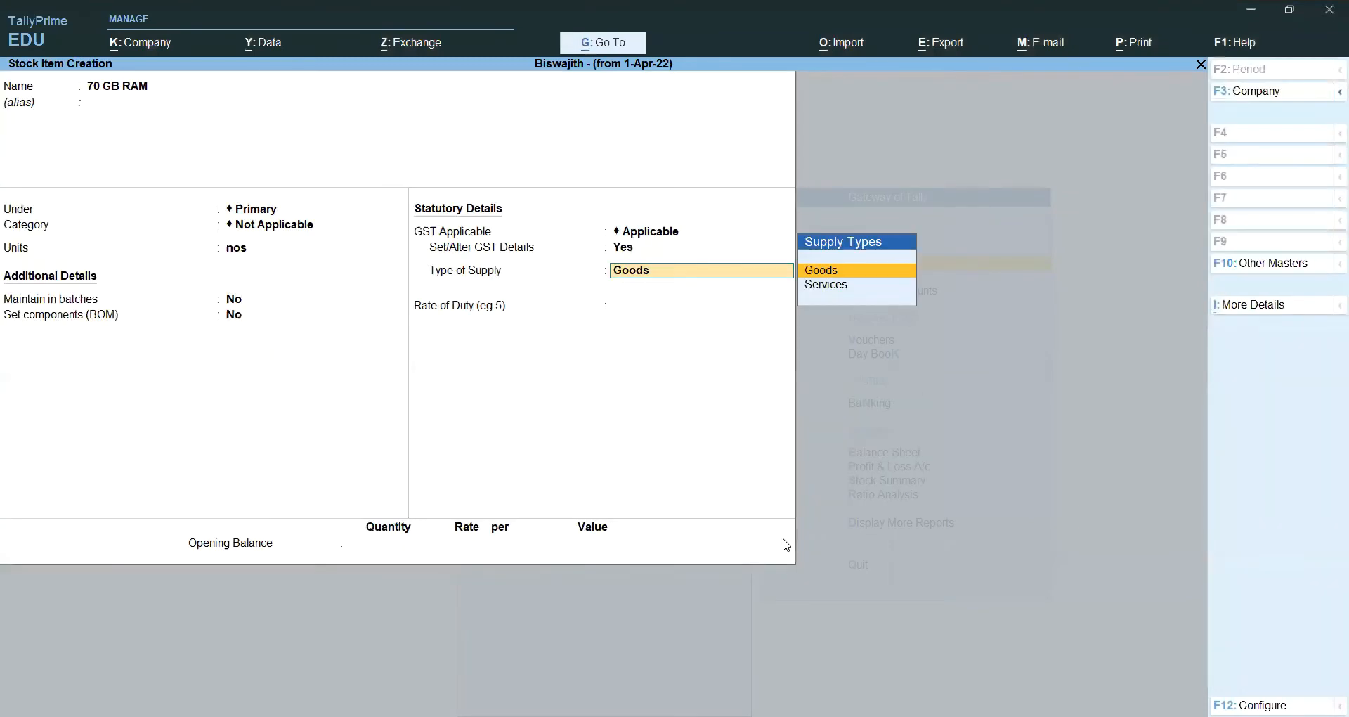
key(BackSpace)
key(Return)
key(Return)
key(Return)
key(Return)
key(Return)
key(Down)
key(Down)
key(Down)
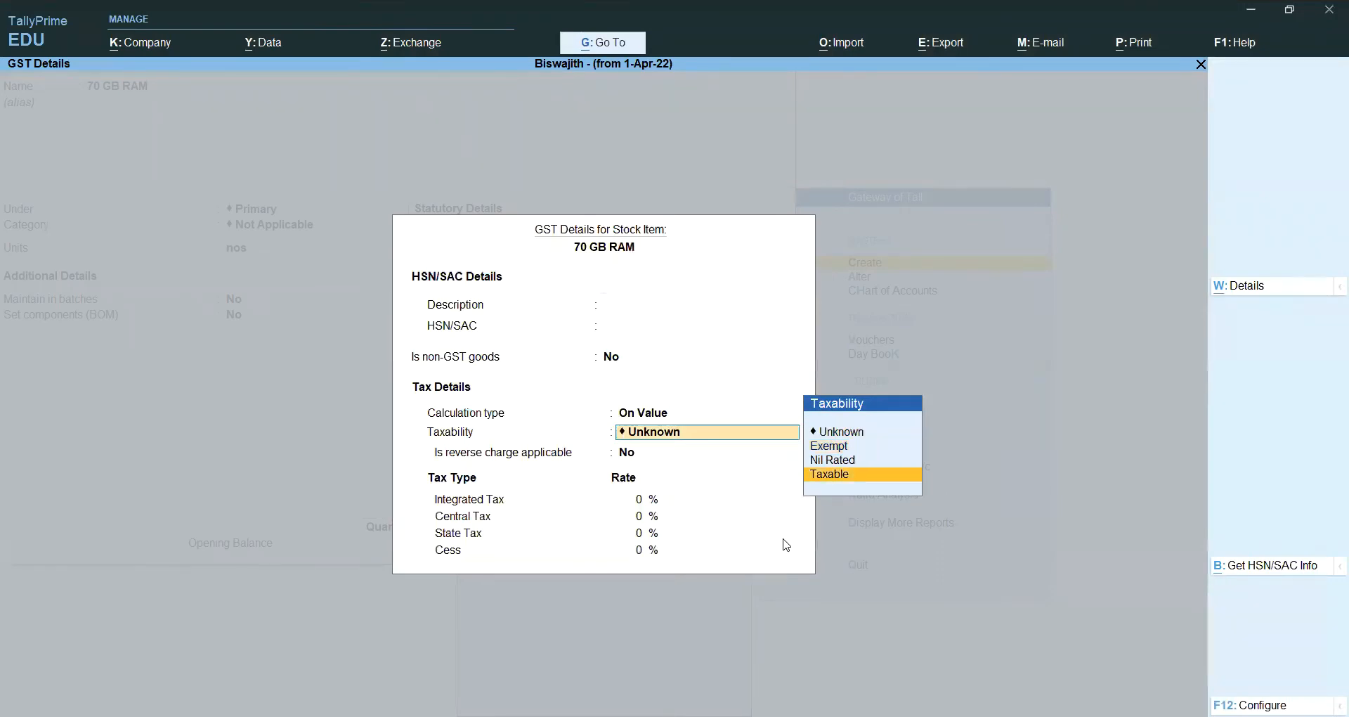
key(Return)
key(Return)
text(12)
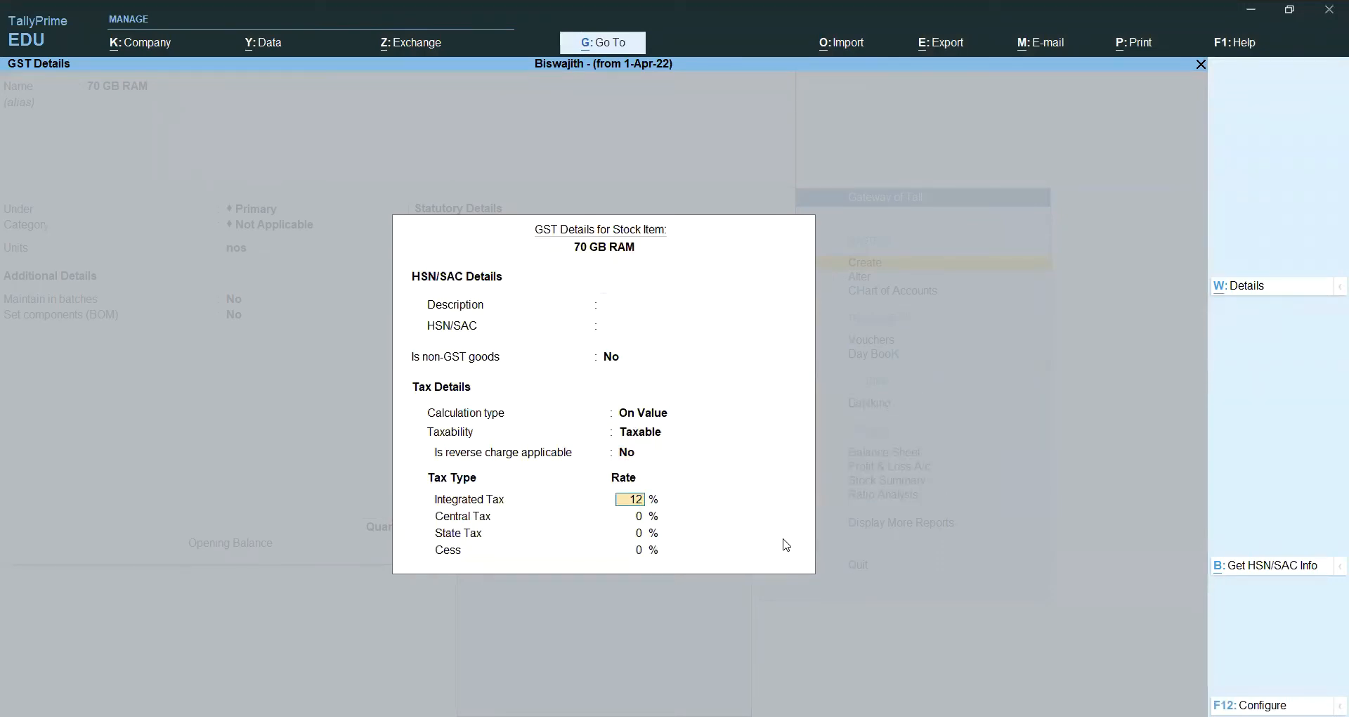
key(BackSpace)
text(8)
key(Return)
key(Return)
key(Return)
key(Return)
key(Return)
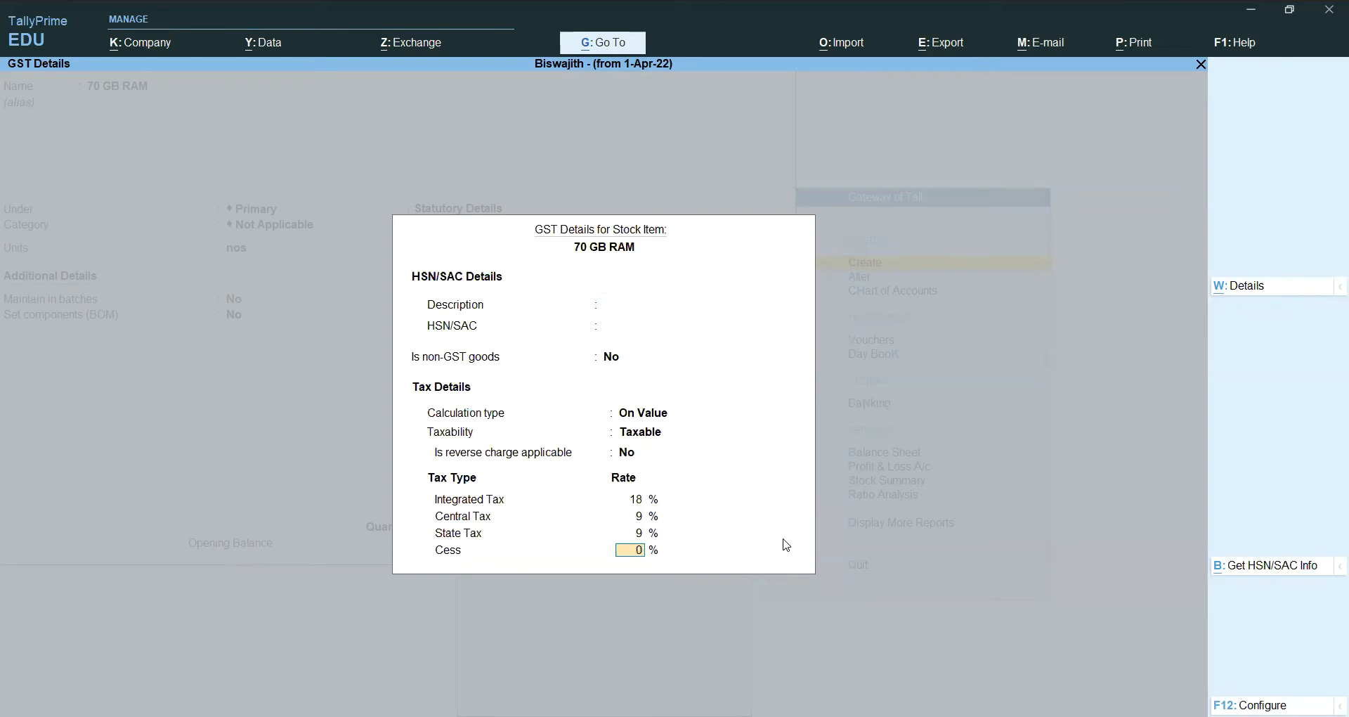
key(Return)
key(Return)
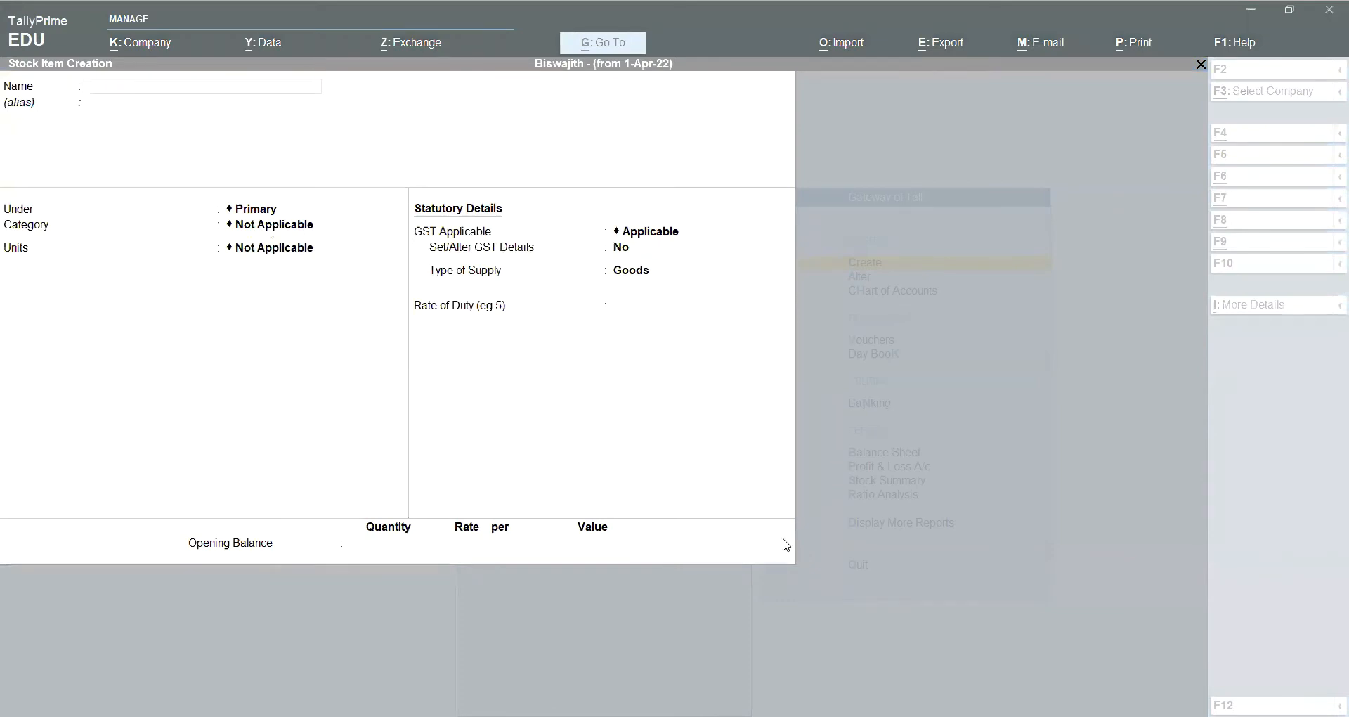
Step: Name the new stock item 50 GB Hard Disk Drive with unit nos
text(50 GS)
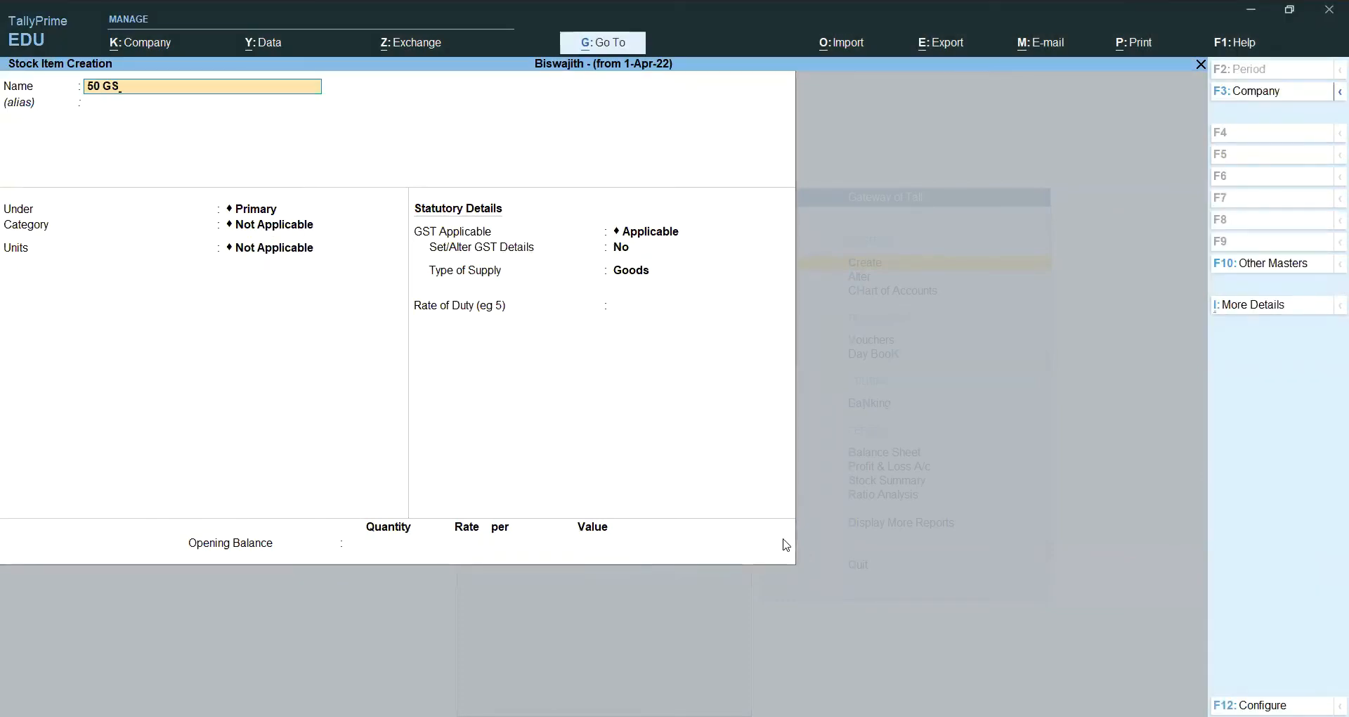
key(BackSpace)
text(B)
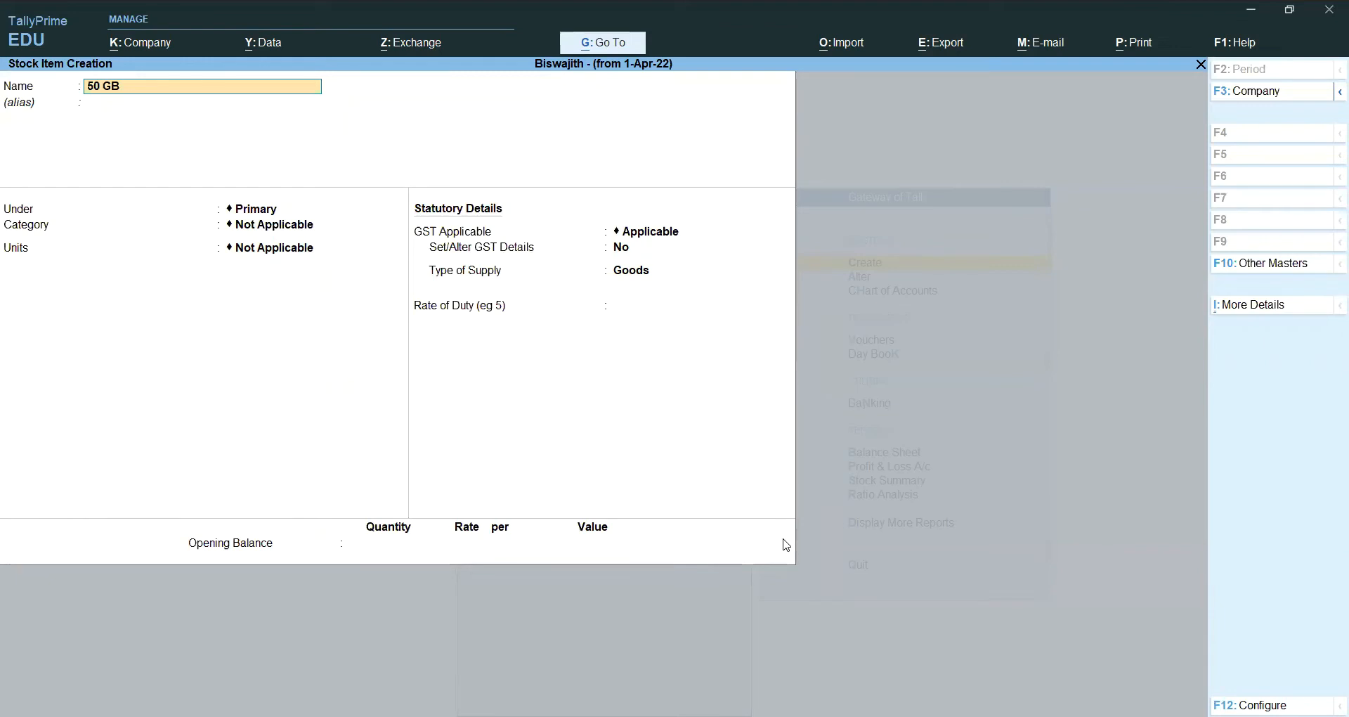
text( Hard Disk Dr)
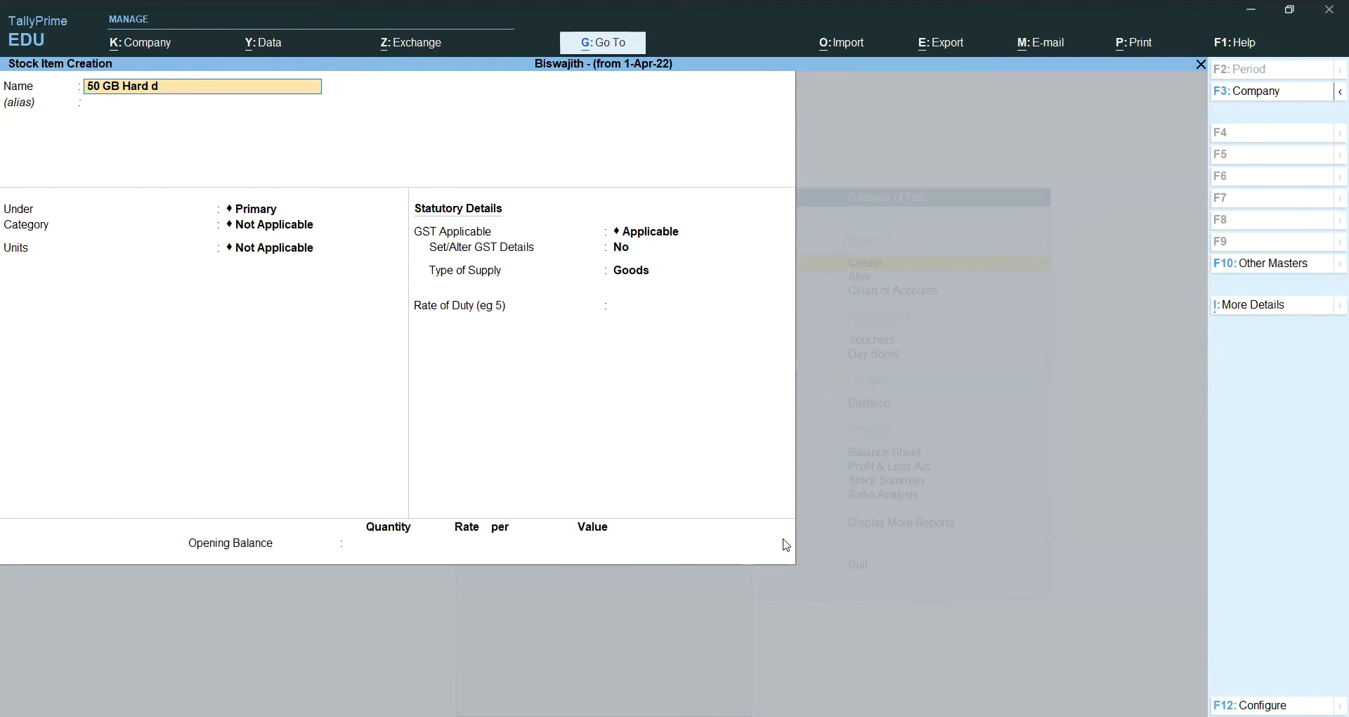
text(ive)
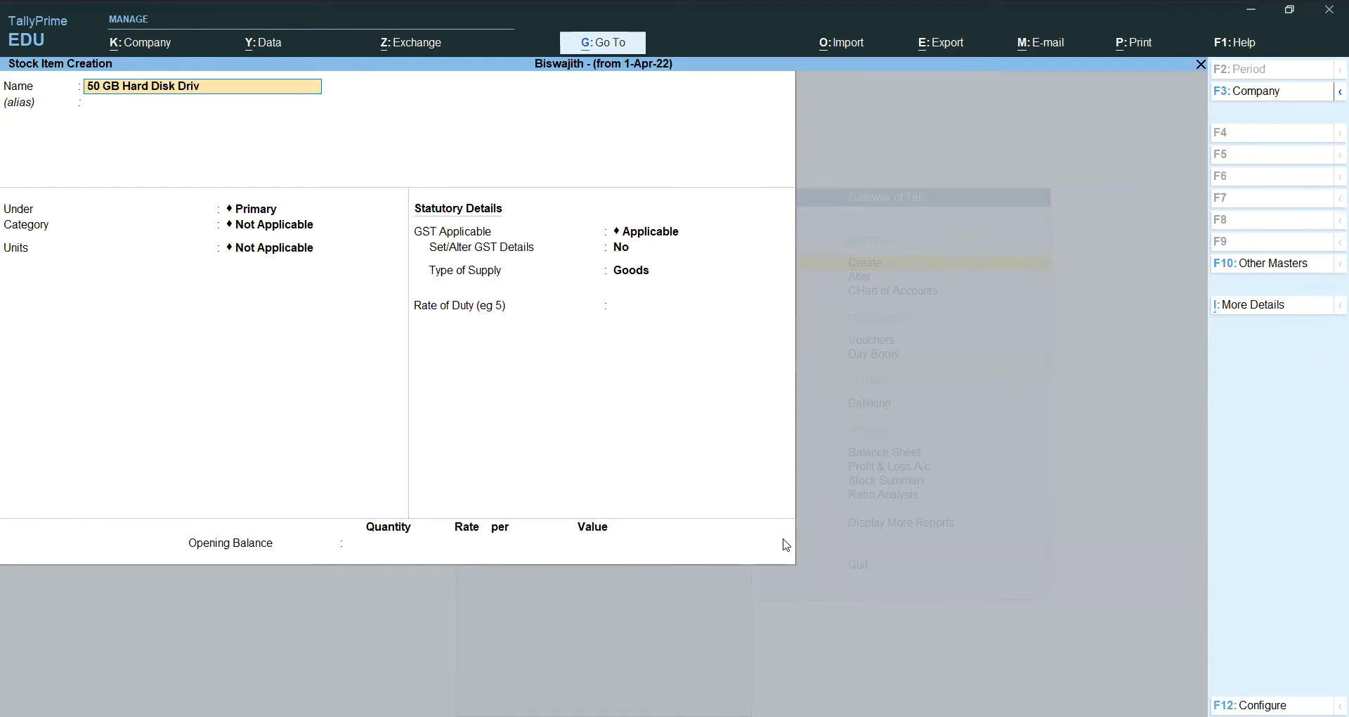
key(Return)
key(Return)
key(Return)
key(Down)
key(Down)
key(Down)
key(Down)
key(Down)
key(Down)
key(Down)
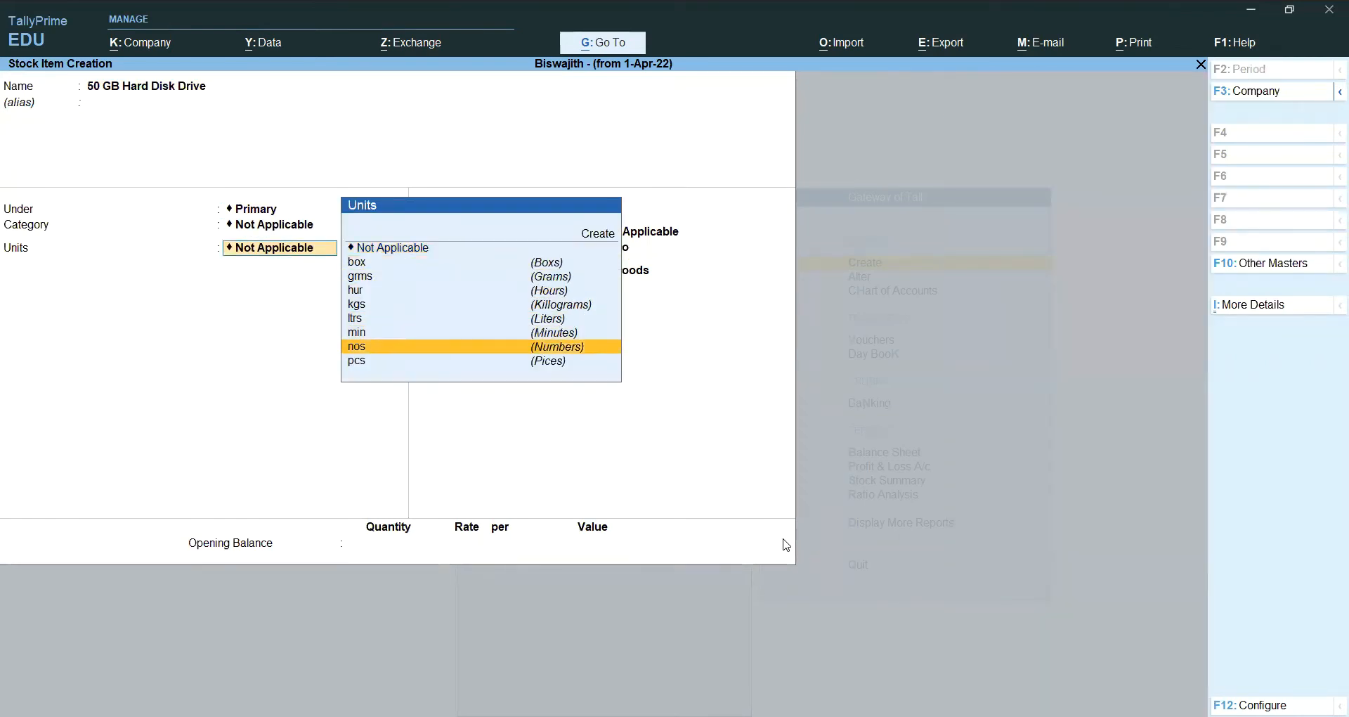
key(Return)
key(Return)
key(Return)
key(Return)
Step: Set the hard disk's GST details to Taxable at 18% integrated tax
text(y)
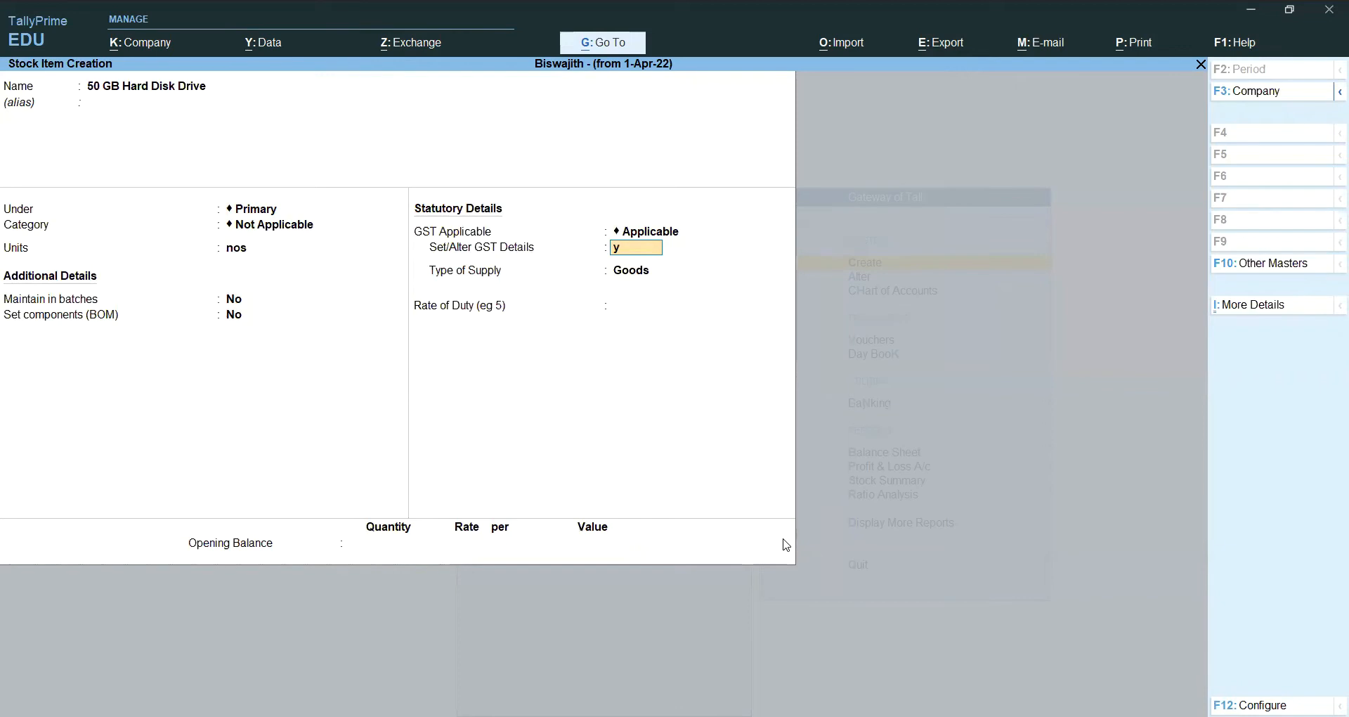
key(Return)
key(Return)
key(Return)
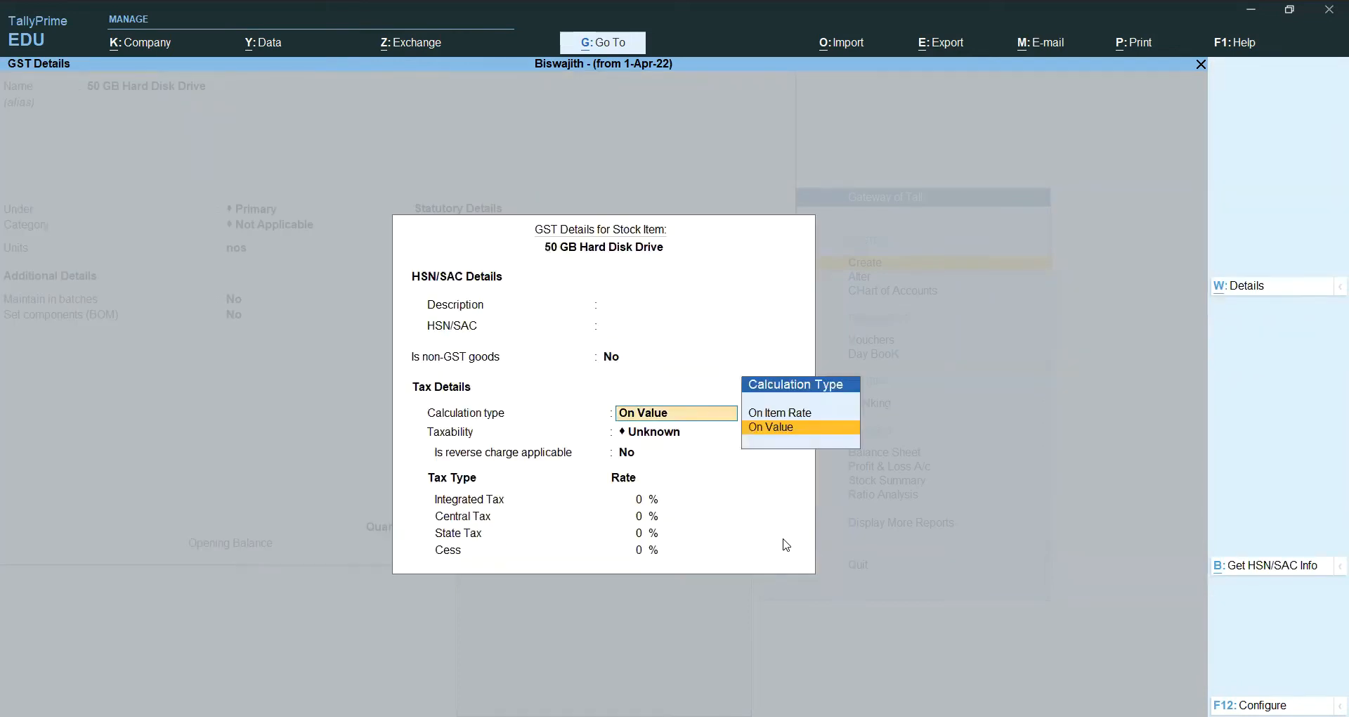
key(Return)
key(Down)
key(Down)
key(Down)
key(Return)
key(Return)
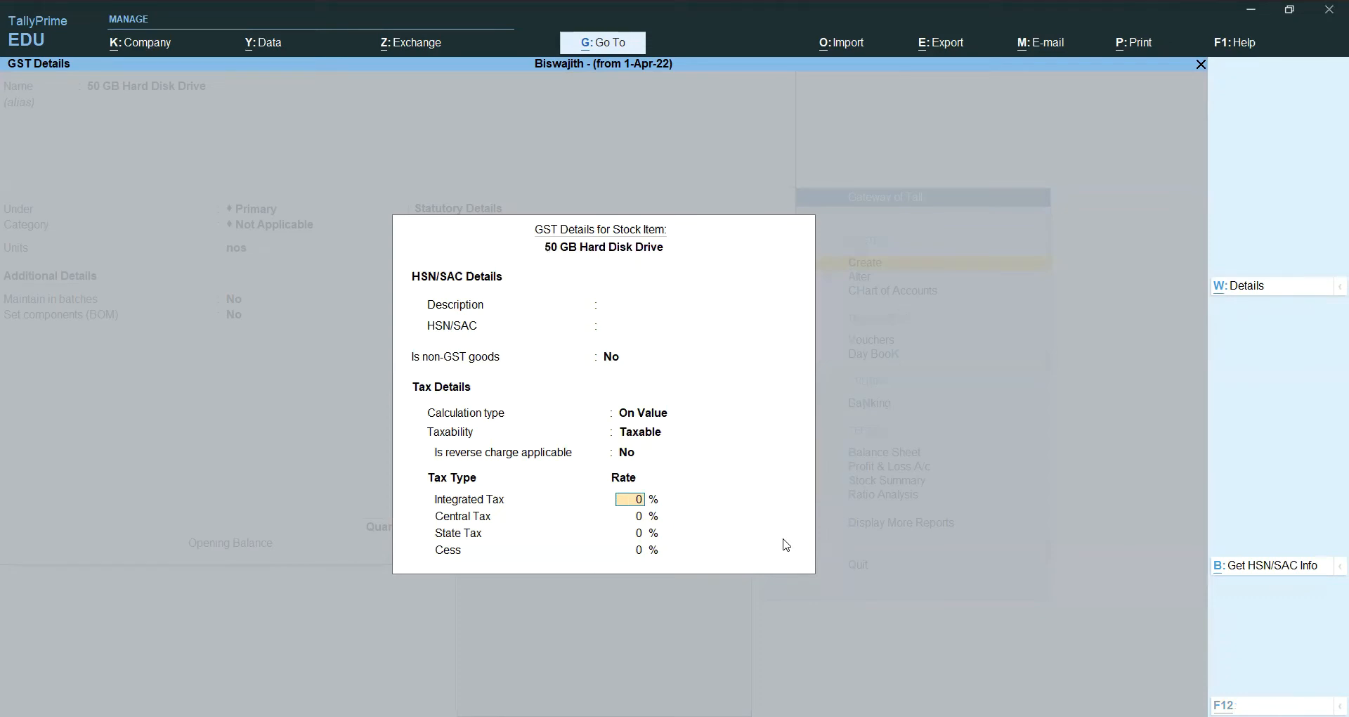
text(18)
key(Return)
key(Return)
key(Return)
key(Return)
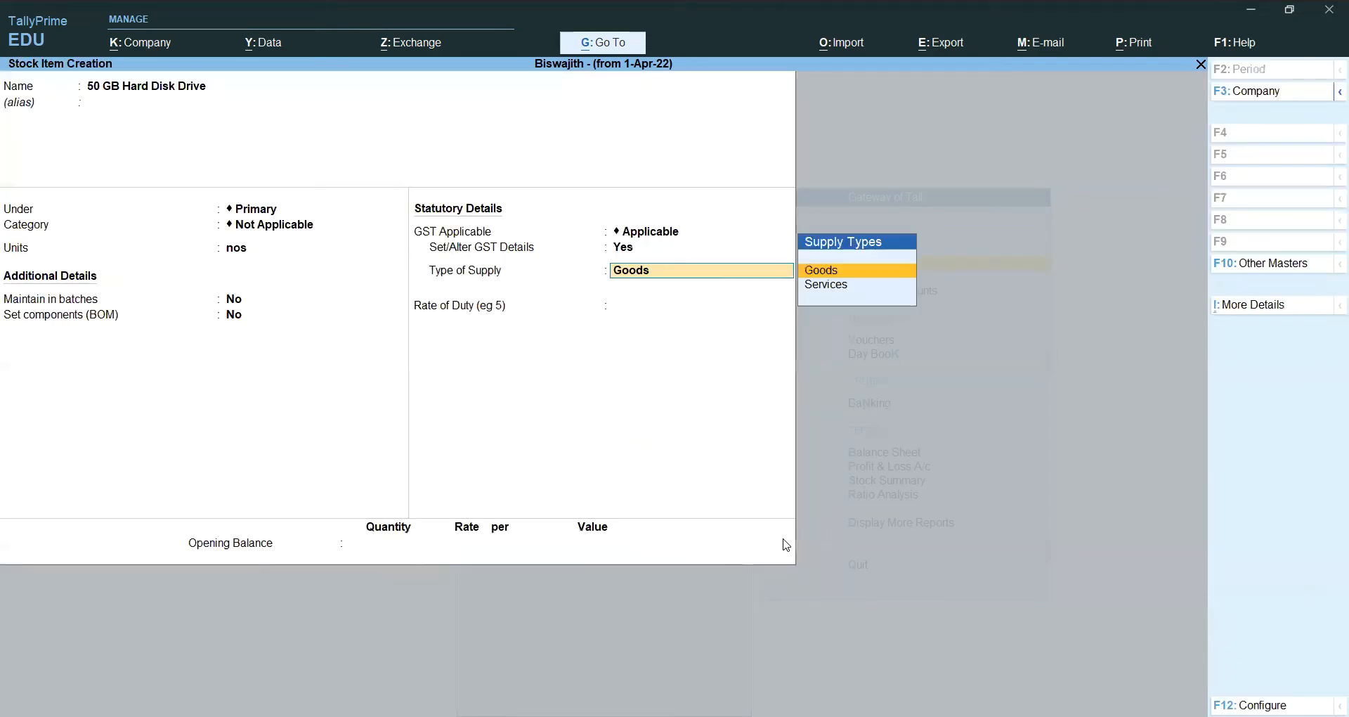
key(Return)
key(Return)
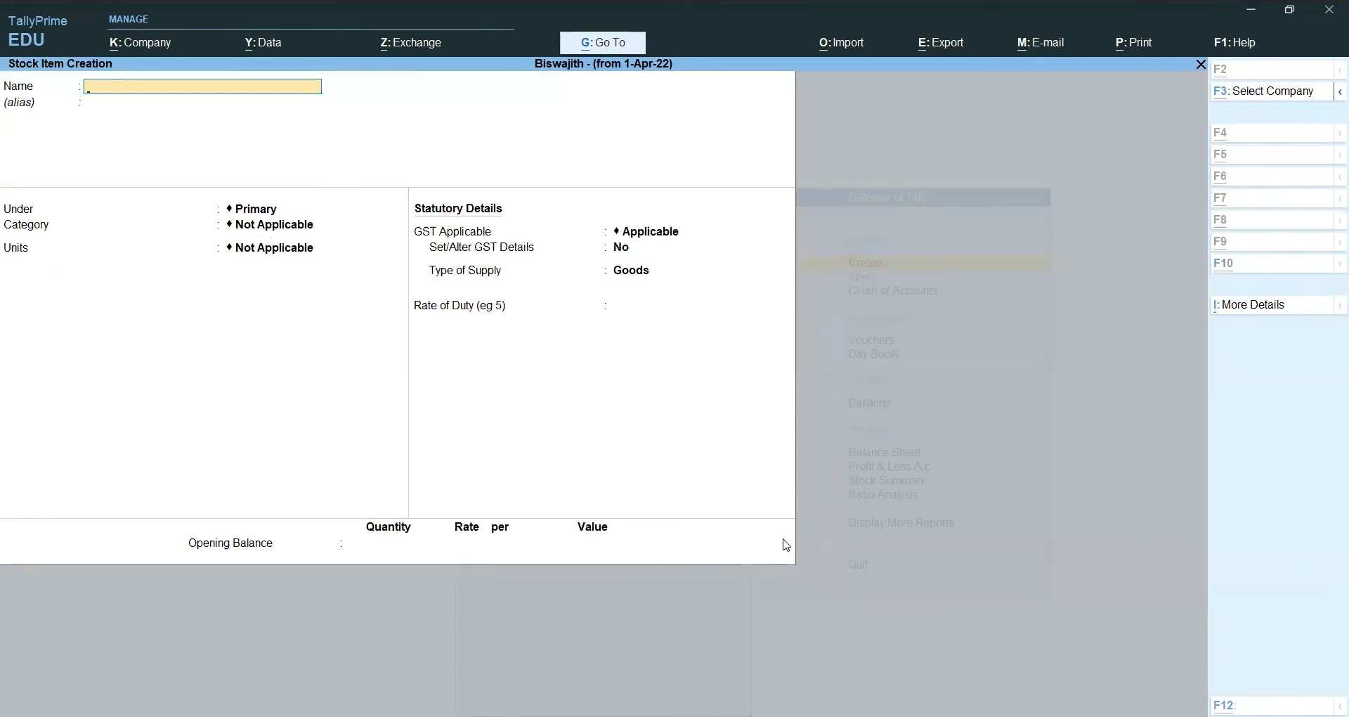
Step: Create stock item CPU under Primary with unit nos
key(Escape)
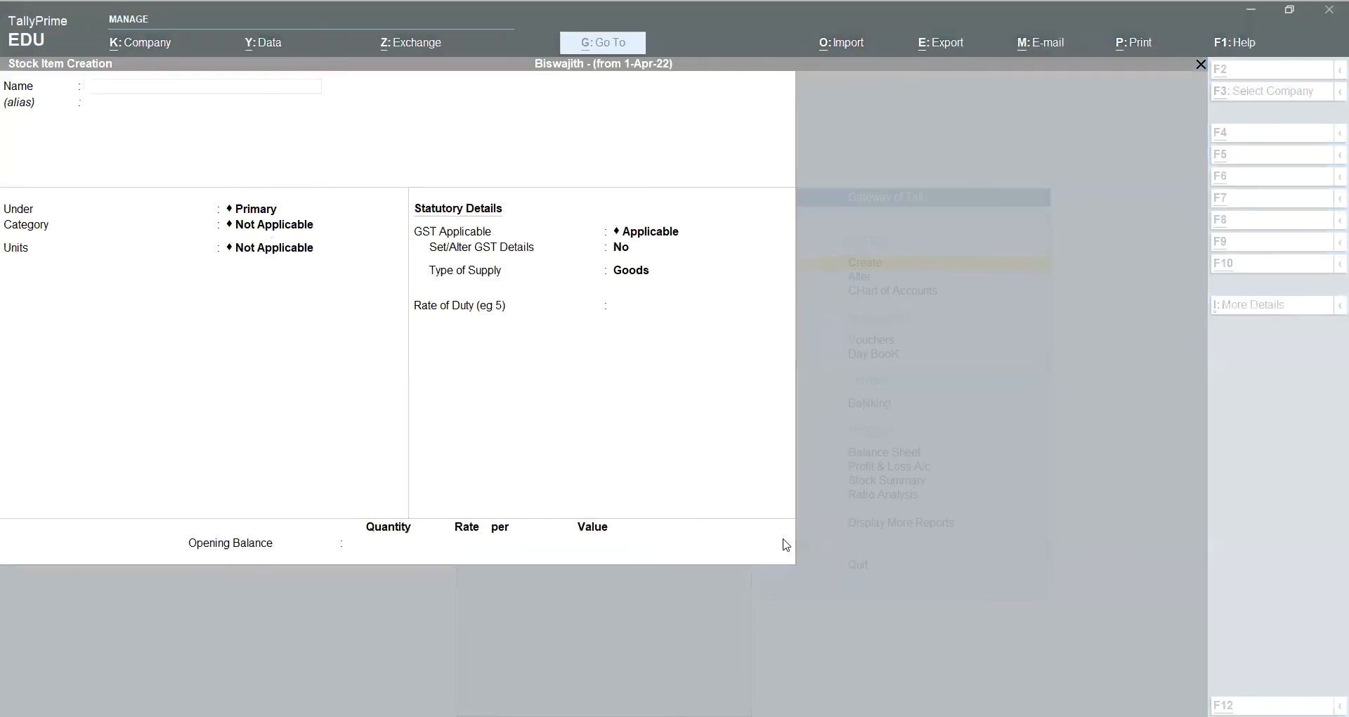
text(CPU)
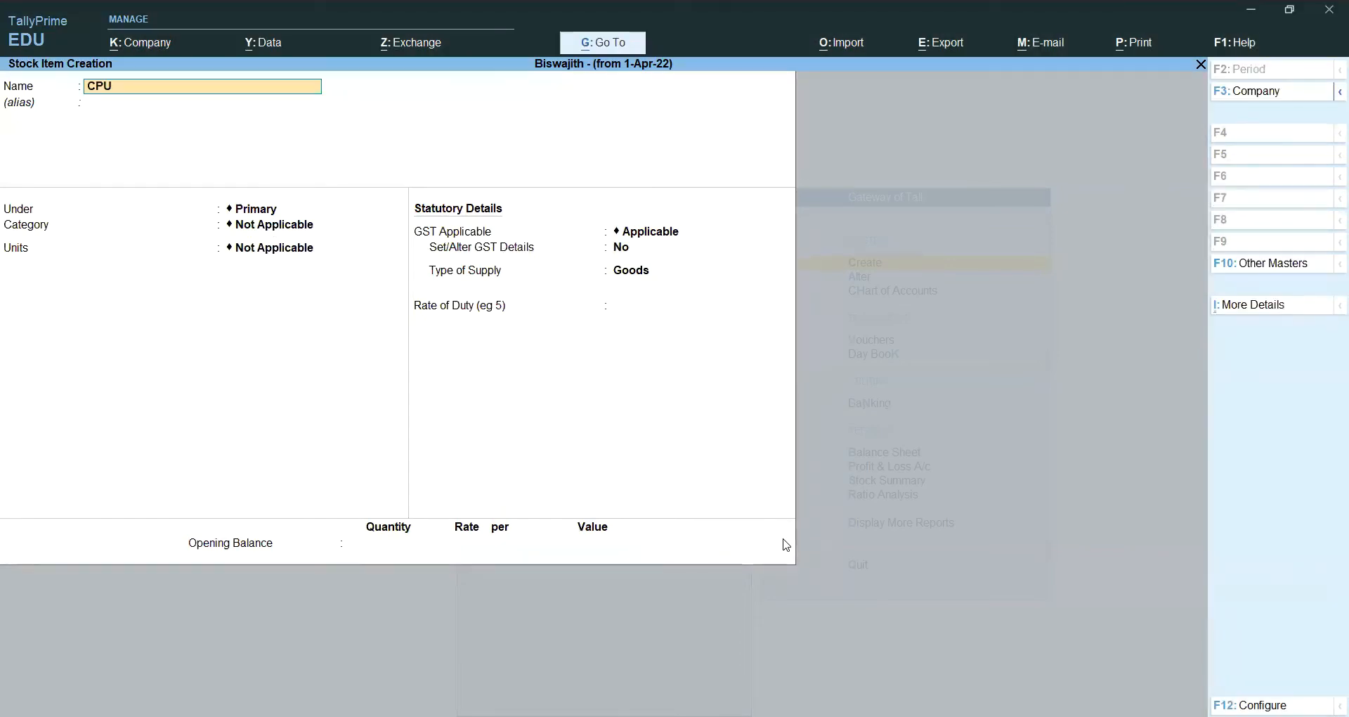
key(Return)
key(Return)
key(Return)
key(Down)
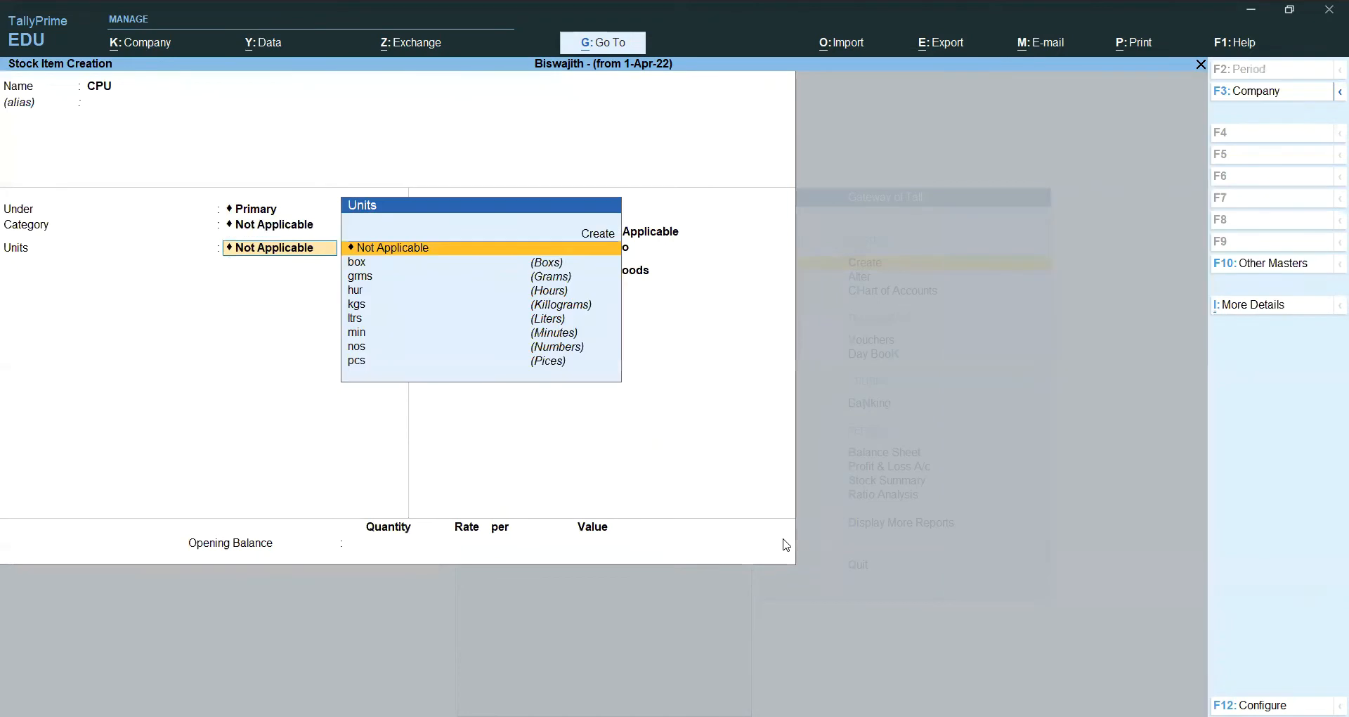
key(Down)
key(Down)
key(Down)
key(Down)
key(Down)
key(Down)
key(Down)
key(Up)
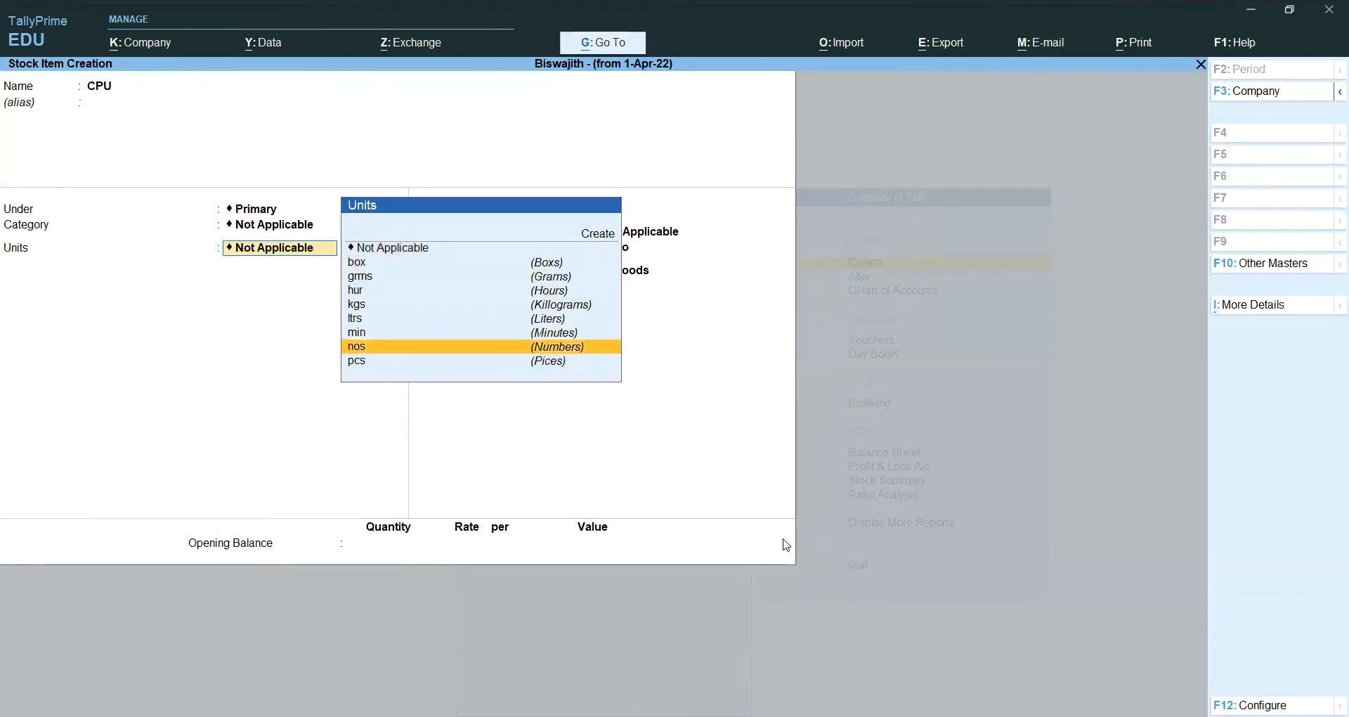
key(Return)
Step: Mark CPU as Taxable at 18% integrated GST and save the item
key(Return)
key(Return)
key(Return)
text(y)
key(Return)
key(Return)
key(Return)
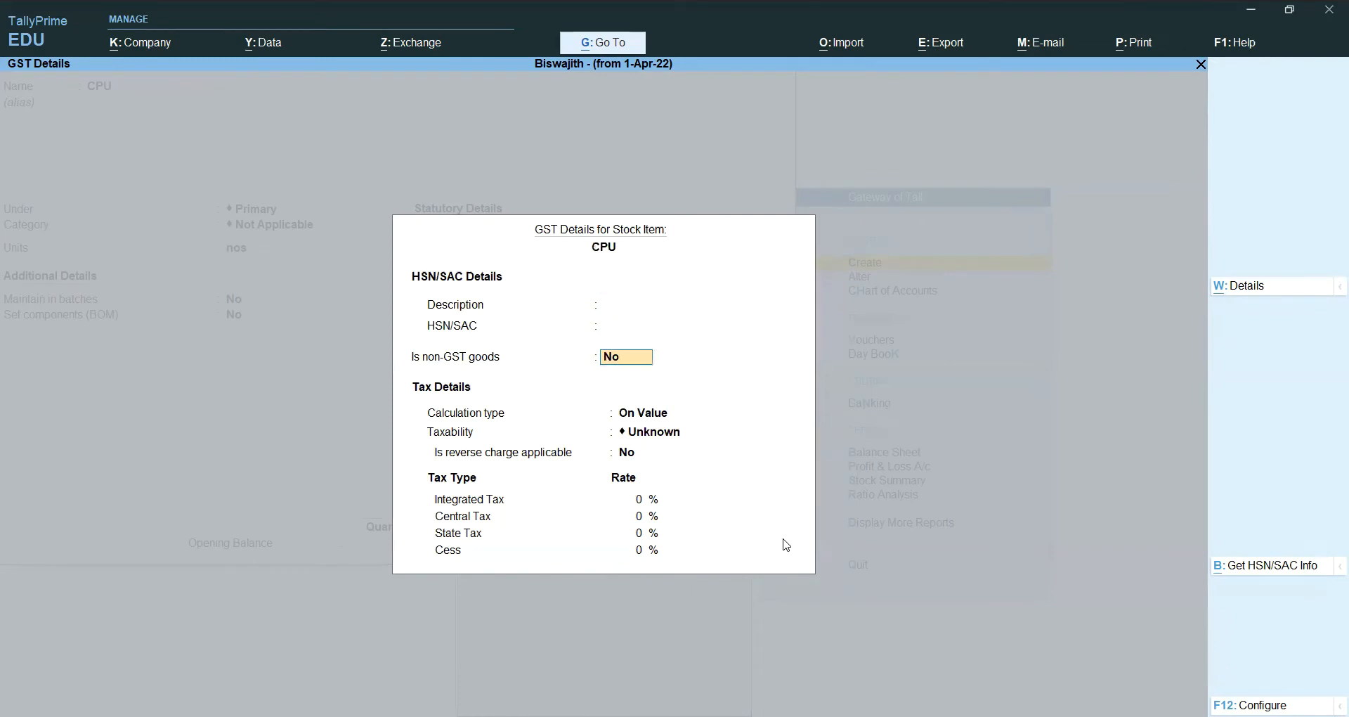
key(Return)
key(Return)
key(Down)
key(Down)
key(Down)
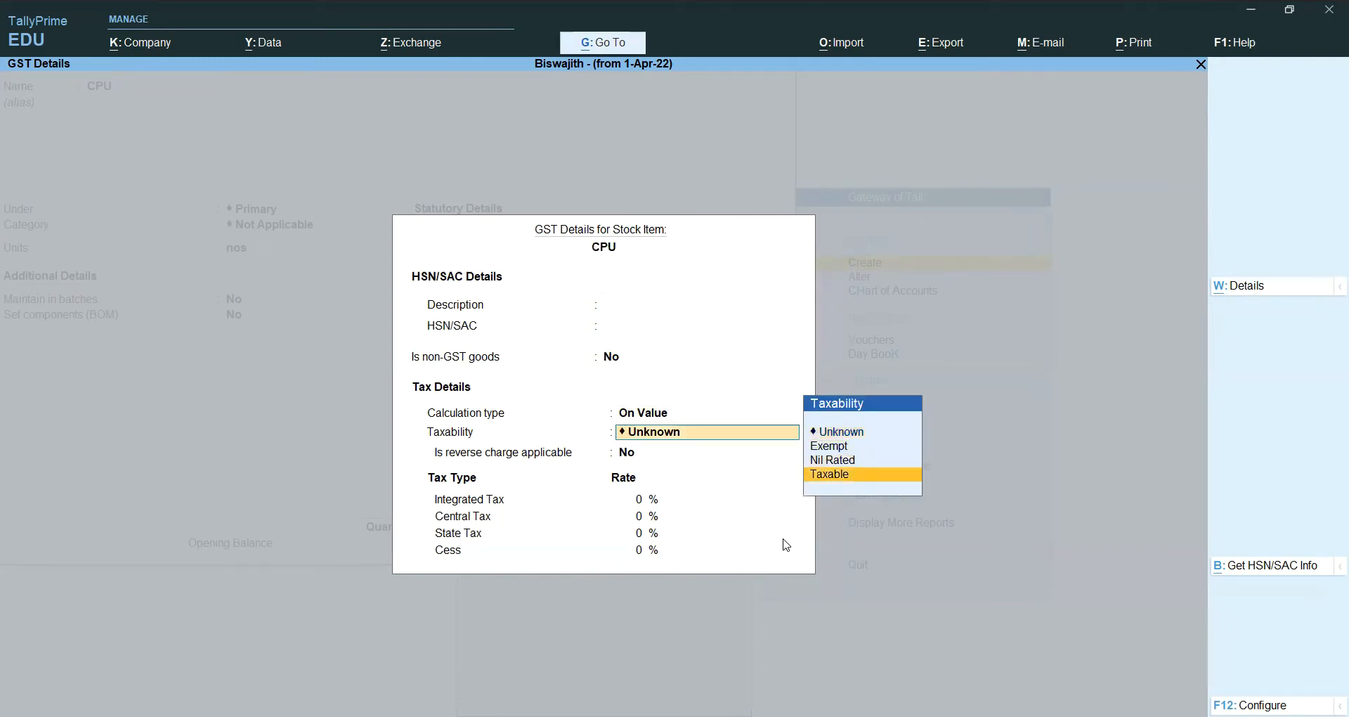
key(Return)
text(18)
key(Return)
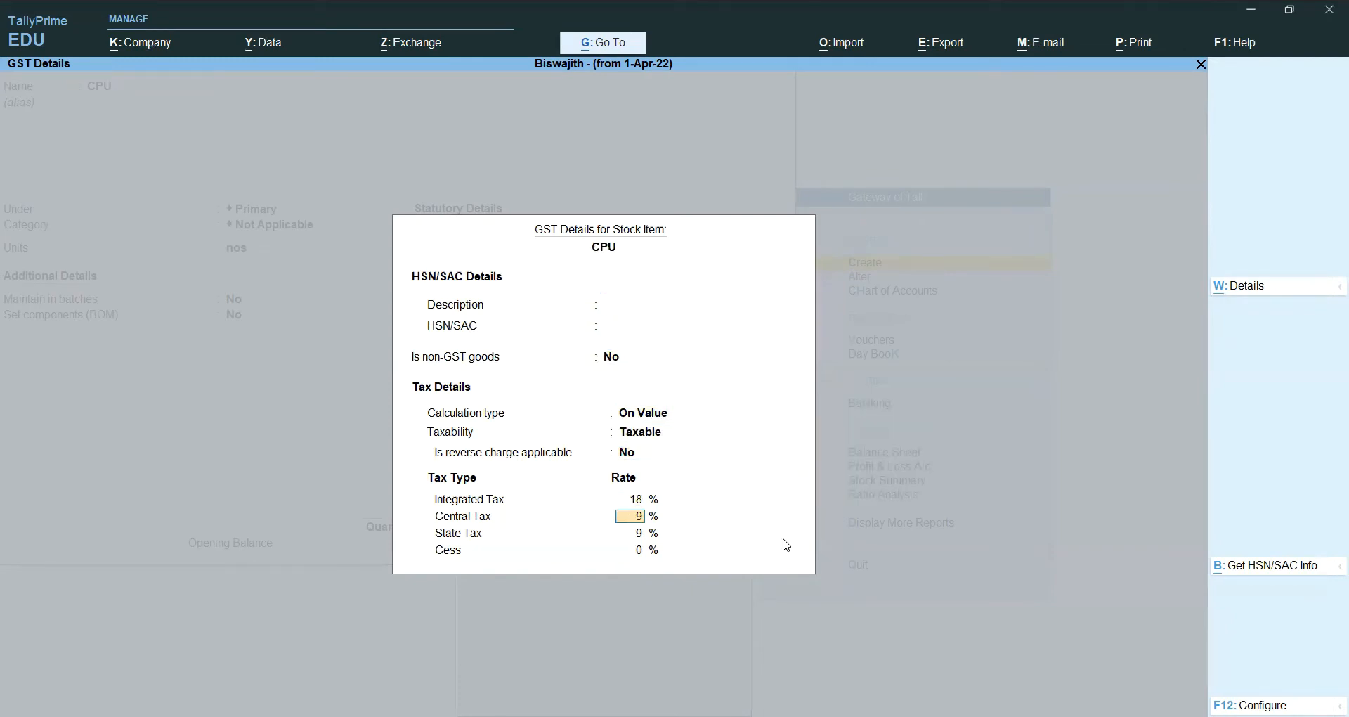
key(Return)
key(Return)
key(Return)
key(Return)
key(Return)
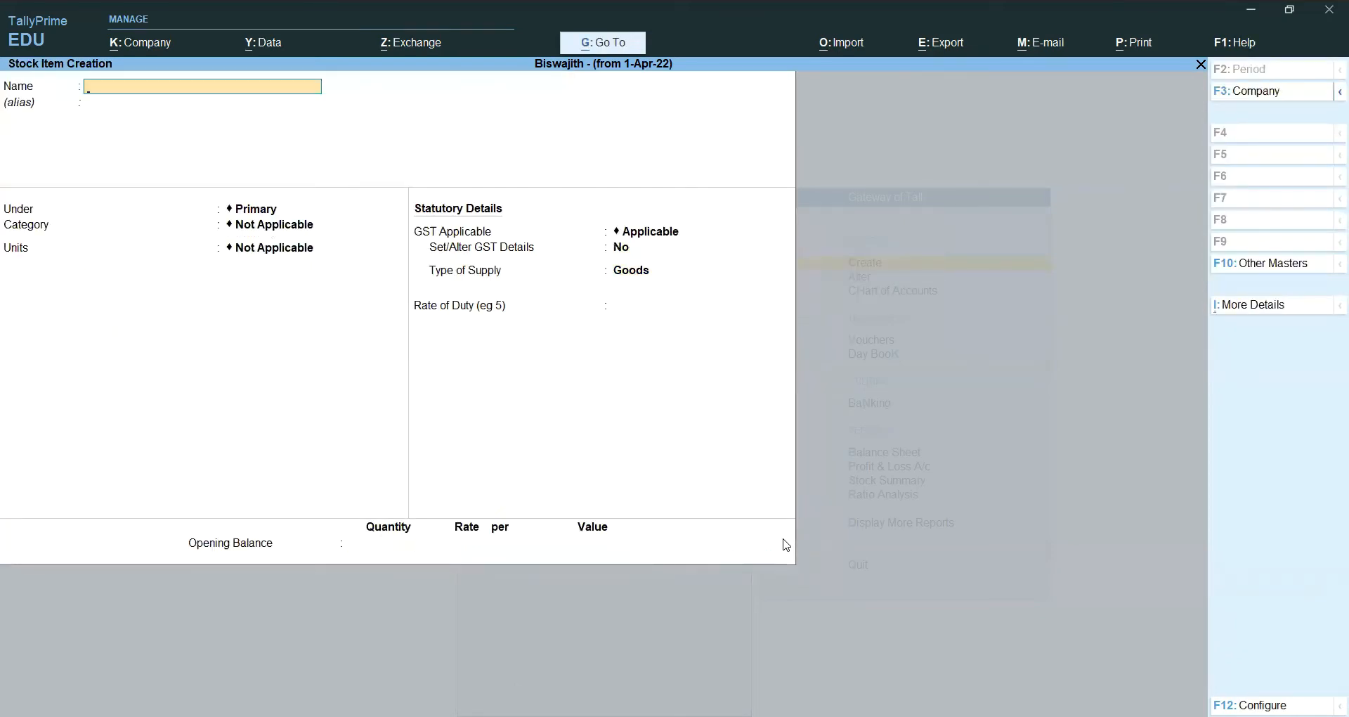
Step: Quit the blank stock item form and open voucher entry from Gateway of Tally
key(alt+Tab)
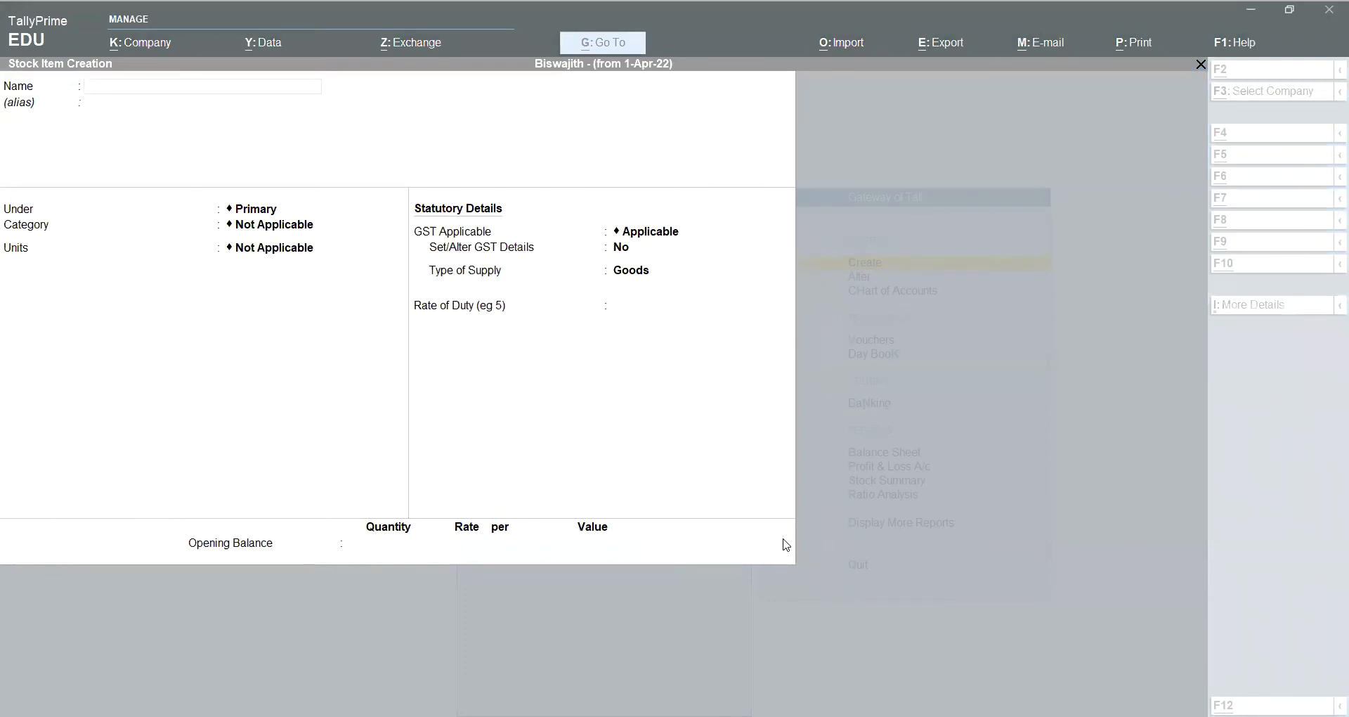
key(Escape)
key(Return)
key(Escape)
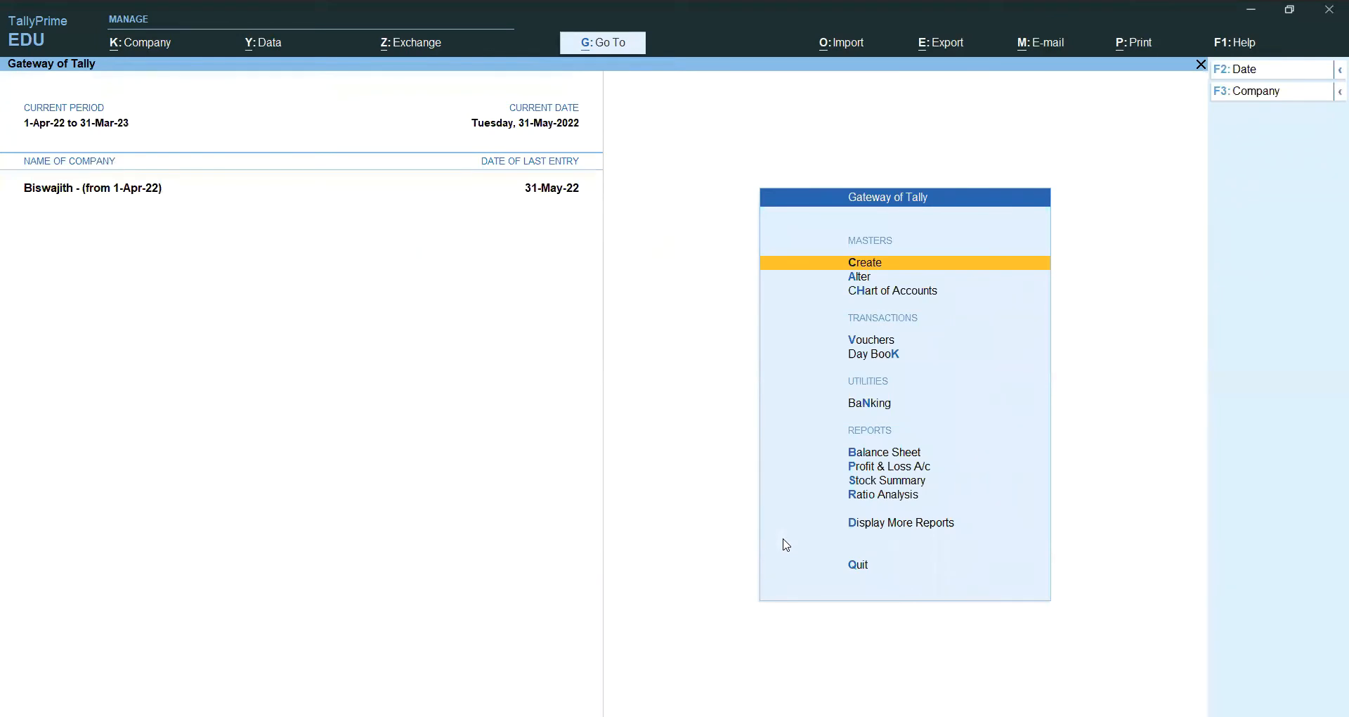
key(Down)
key(Down)
key(Down)
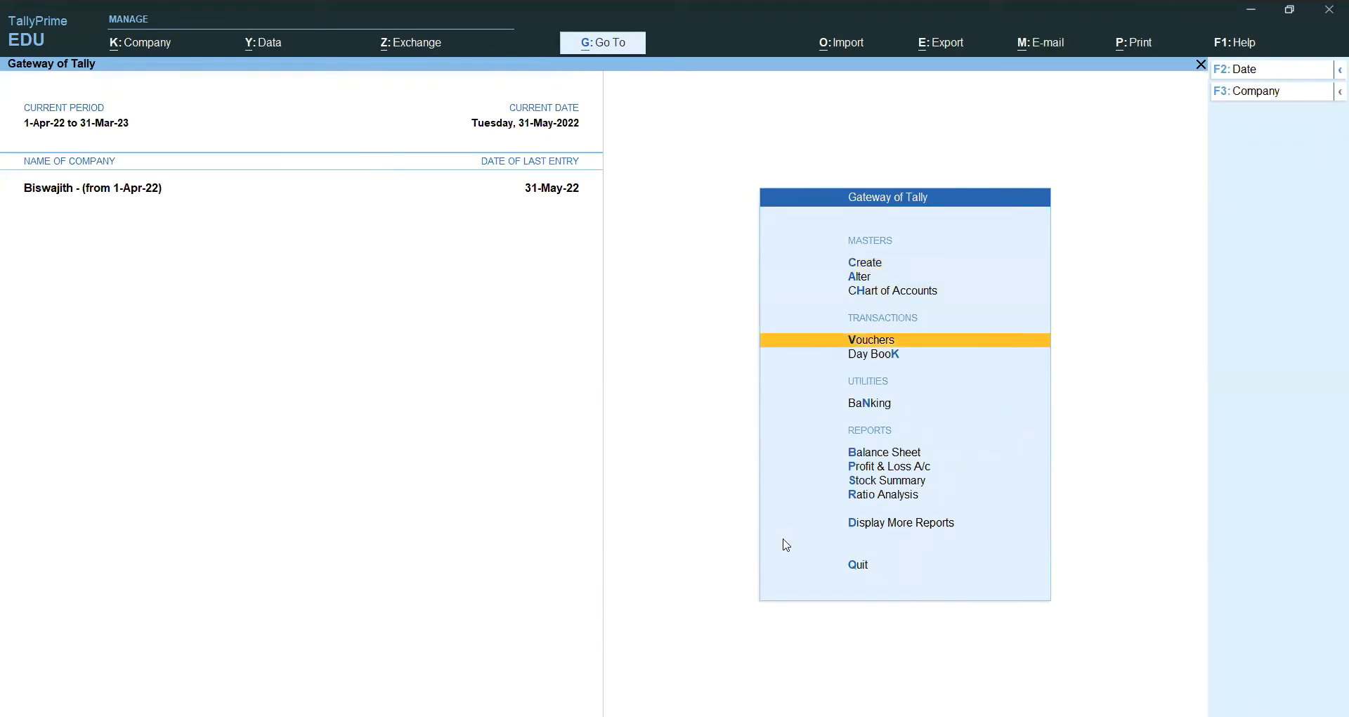
key(Return)
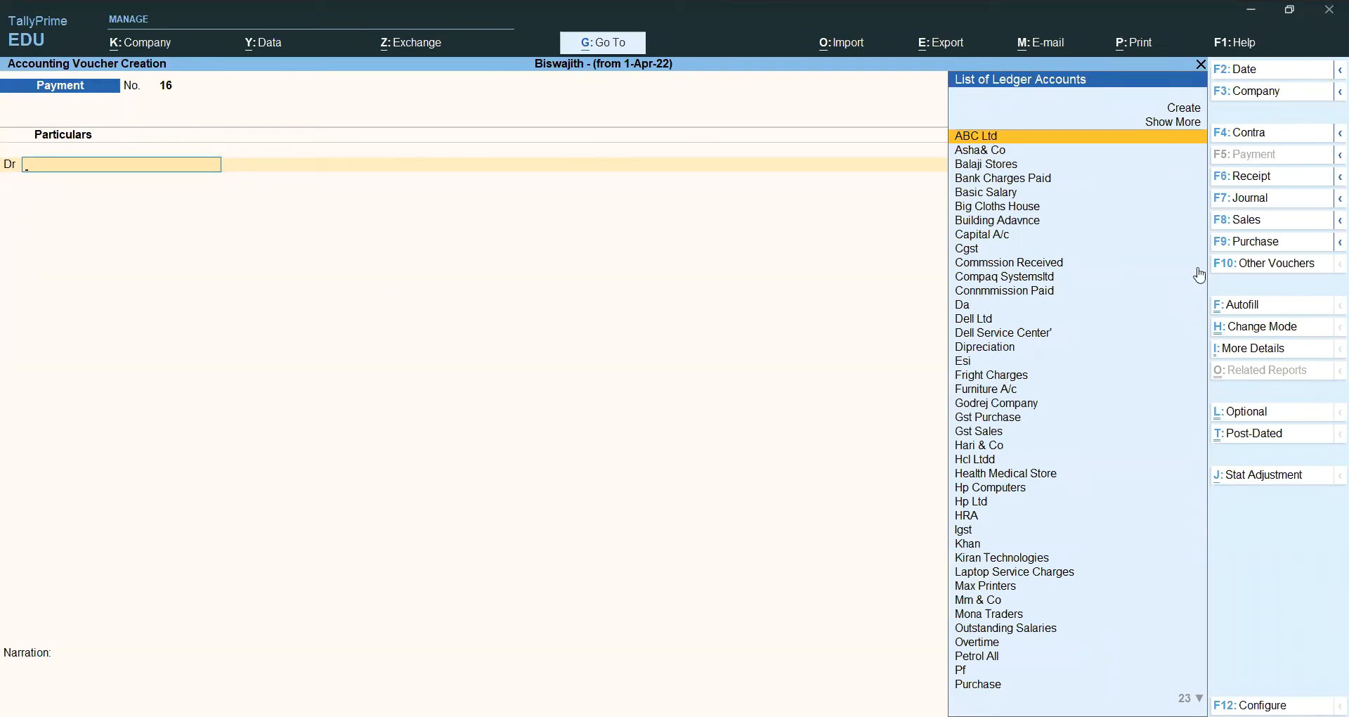
Step: Switch the voucher type to the inactive Purchase Order via Other Vouchers with Show Inactive
click(1274, 268)
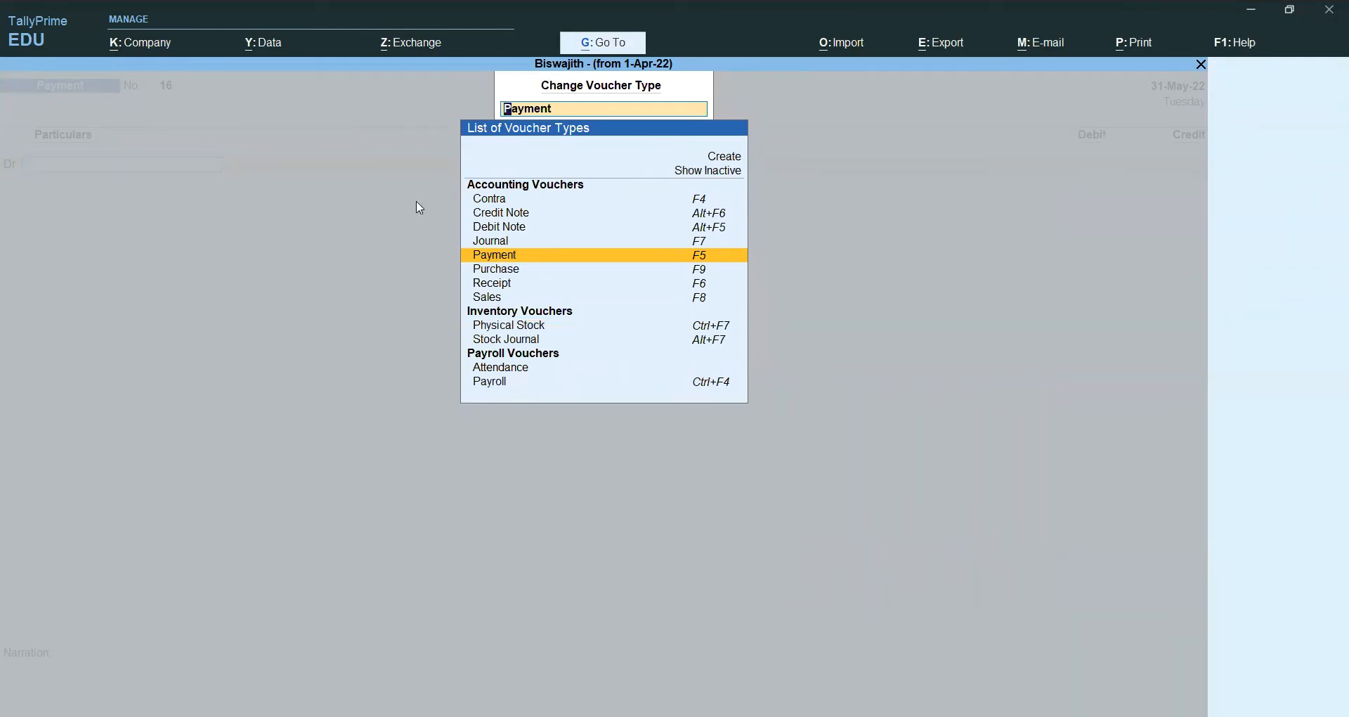
click(732, 174)
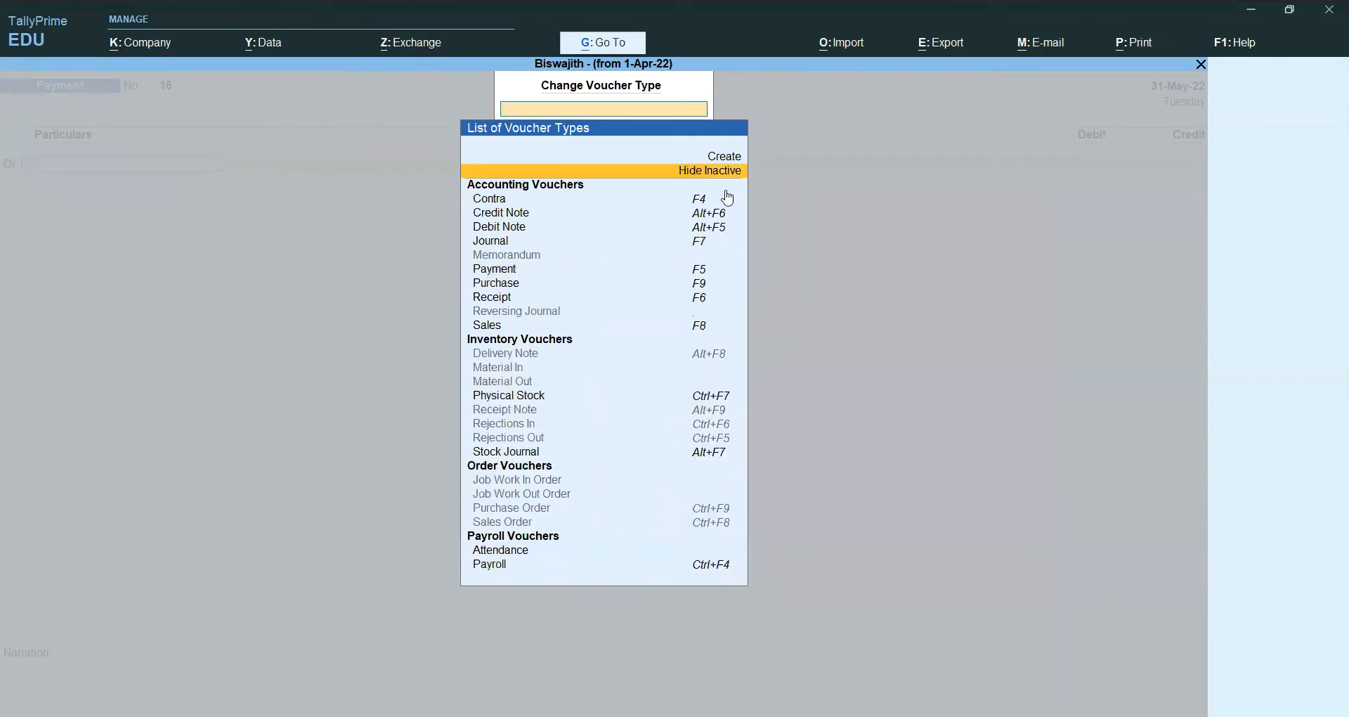
key(Down)
key(Down)
key(Down)
key(Down)
key(Down)
key(Down)
key(Down)
key(Down)
key(Down)
key(Down)
key(Down)
key(Down)
key(Down)
key(Down)
key(Down)
key(Down)
key(Down)
key(Down)
key(Down)
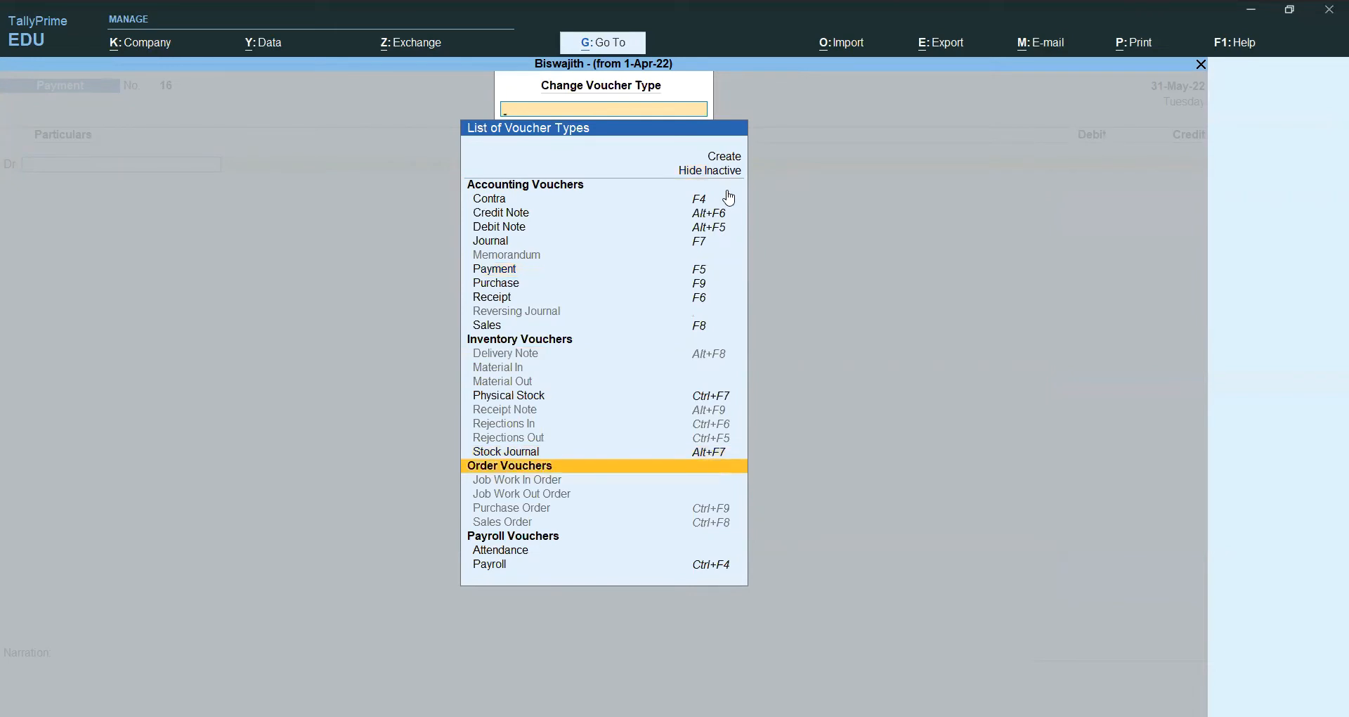
key(Down)
key(Down)
key(Down)
key(Down)
key(Down)
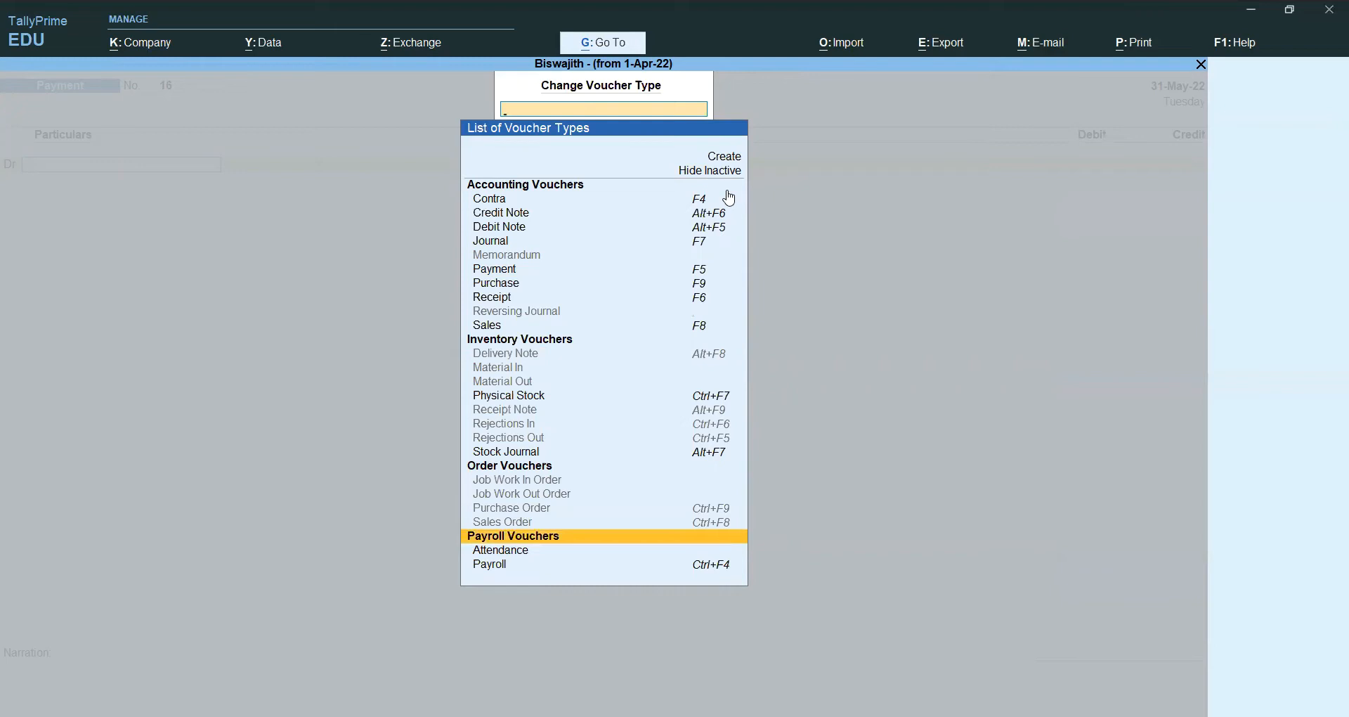
key(Up)
key(Up)
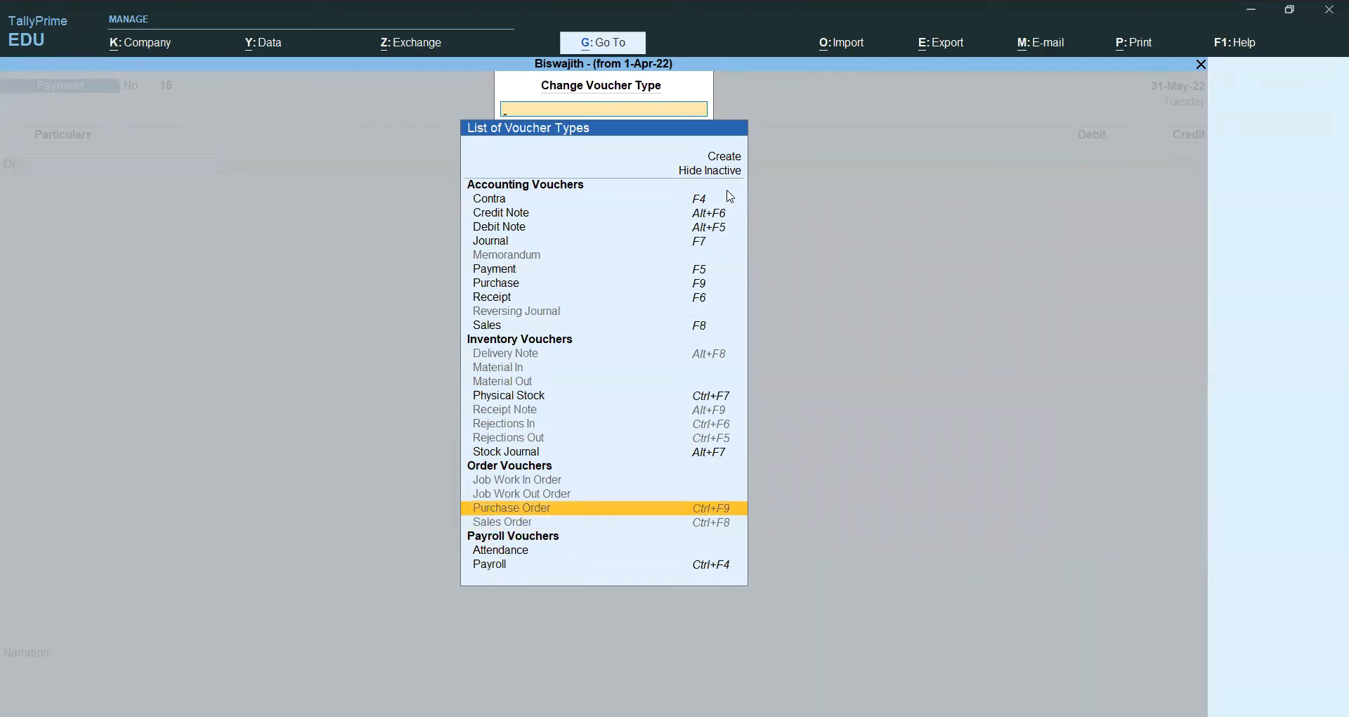
key(Return)
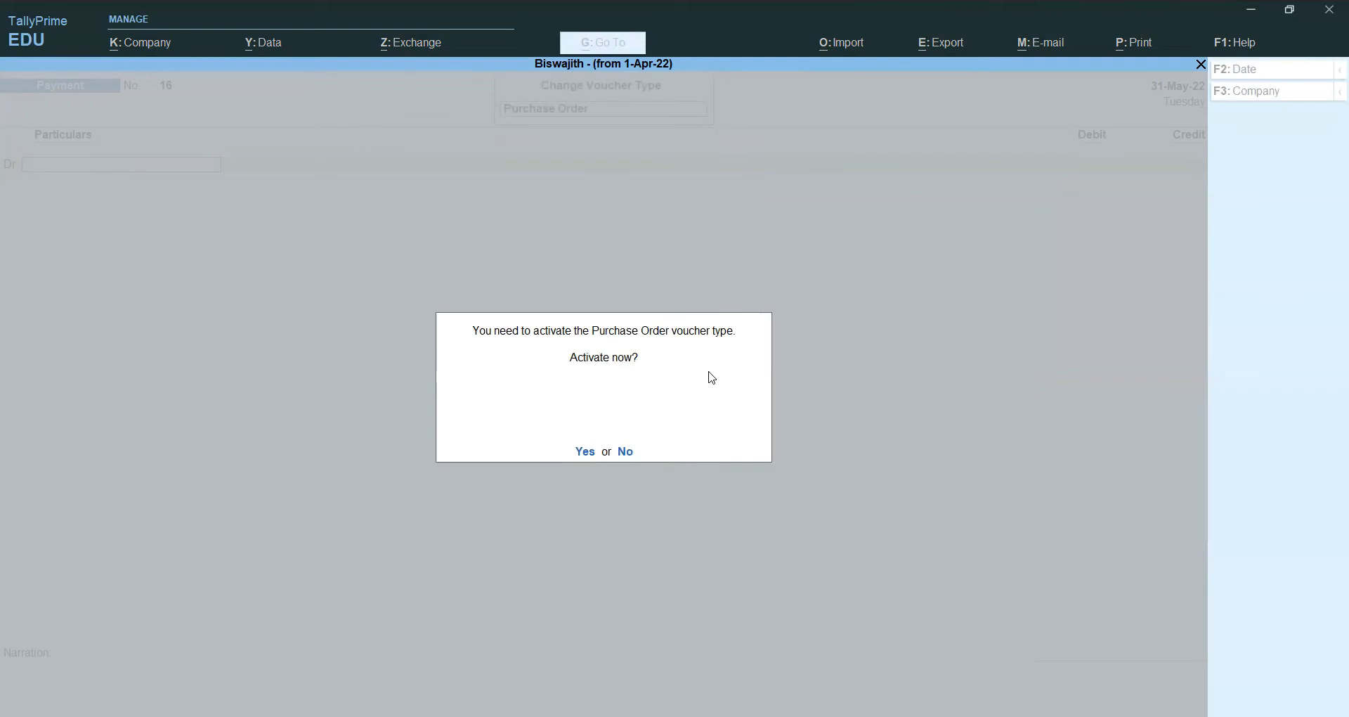
Step: Activate the Purchase Order type and set the voucher date to 1-Apr-22
click(592, 454)
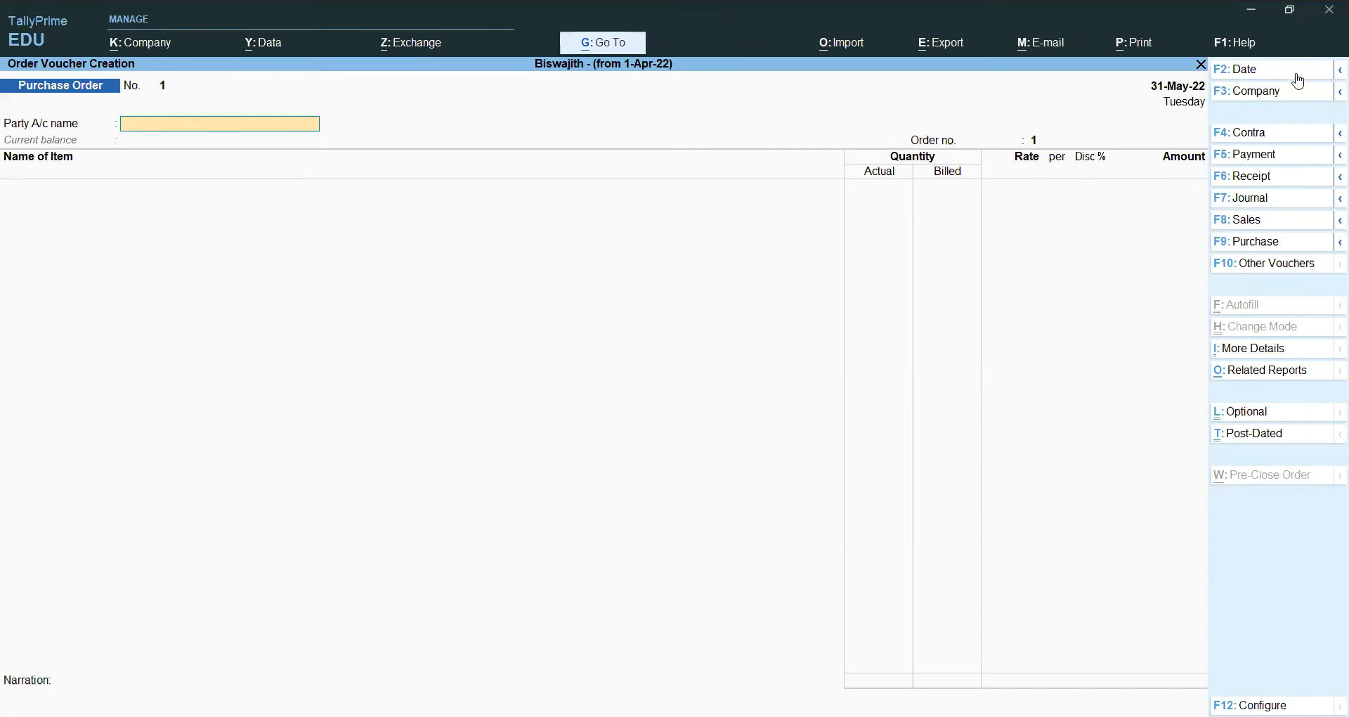
key(alt)
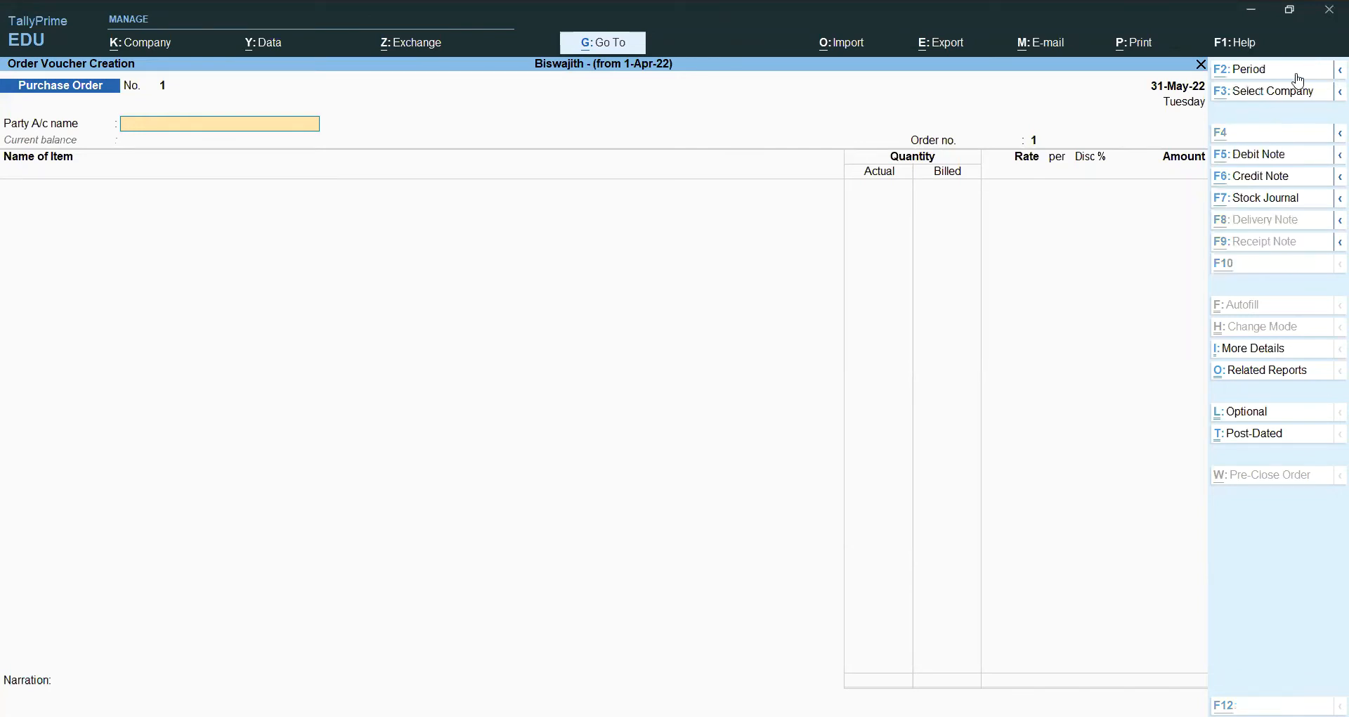
key(alt+F2)
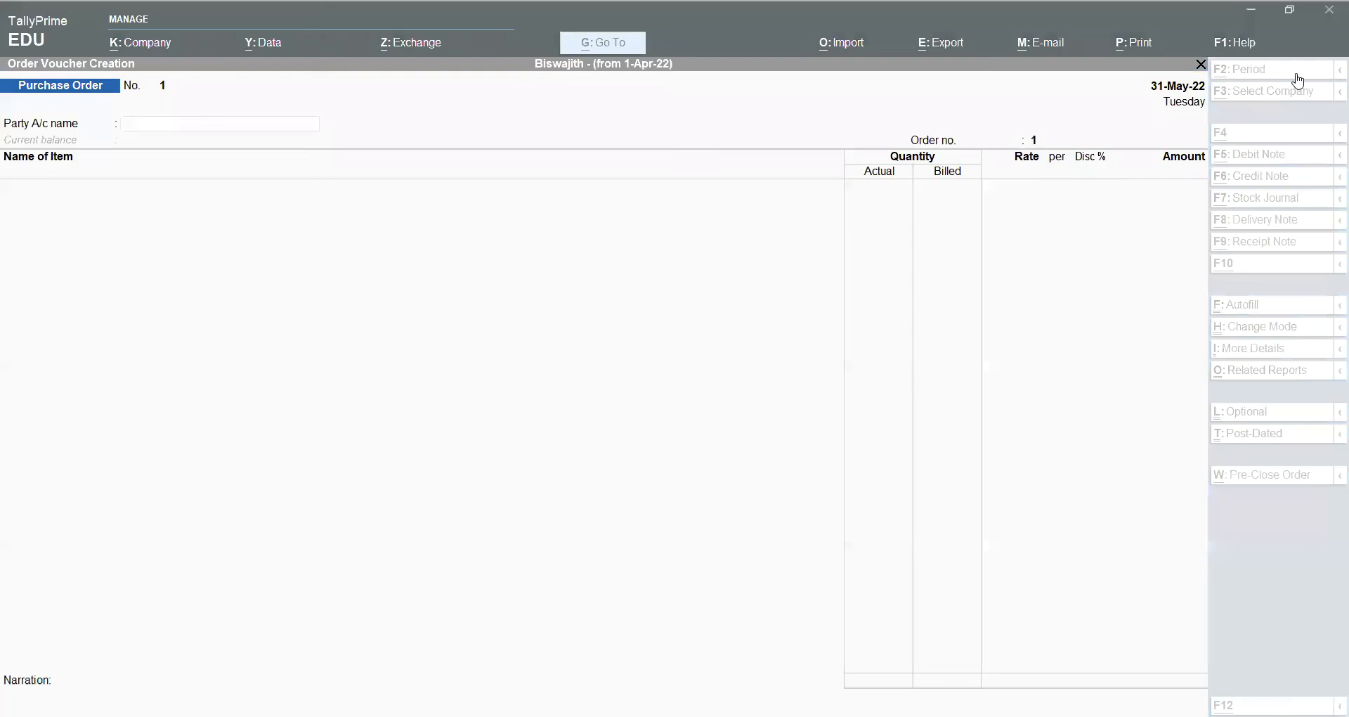
key(F2)
text(1-4-2022)
key(Return)
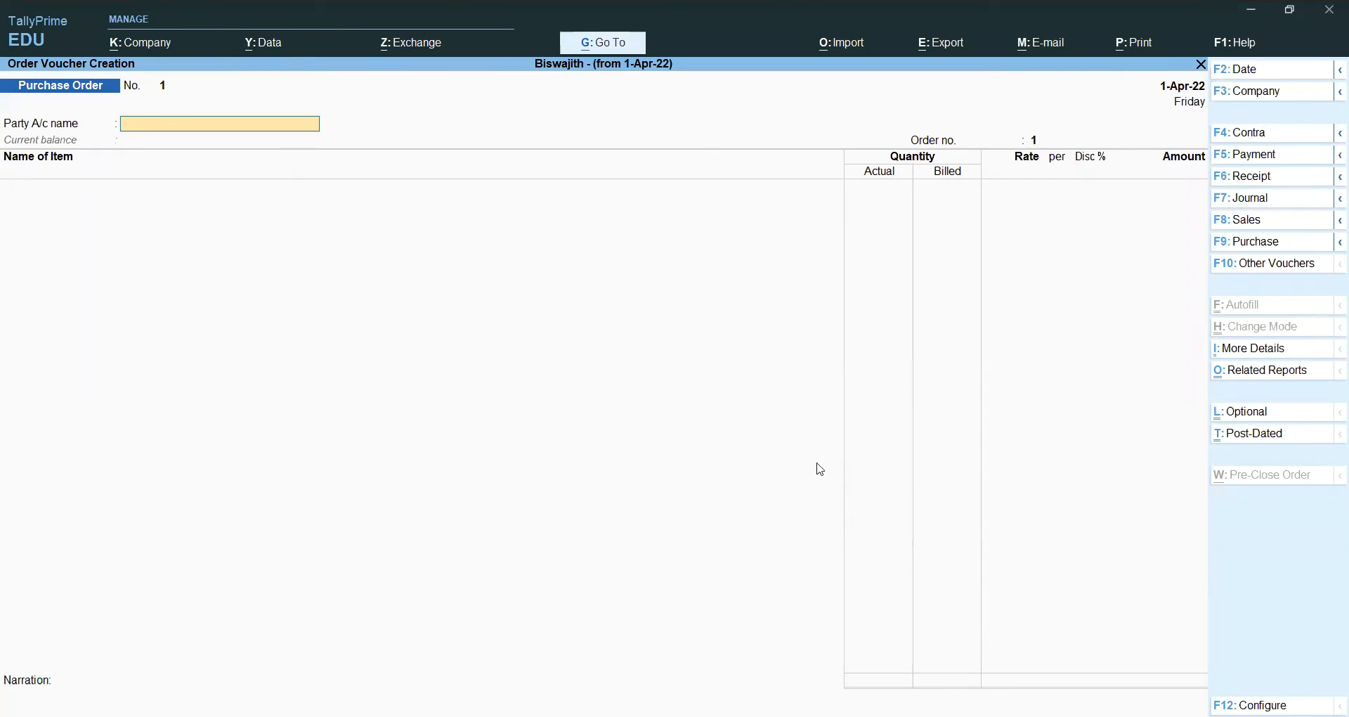
Step: Select Compaq Systemsltd as party and enter order number CS82
text(Com)
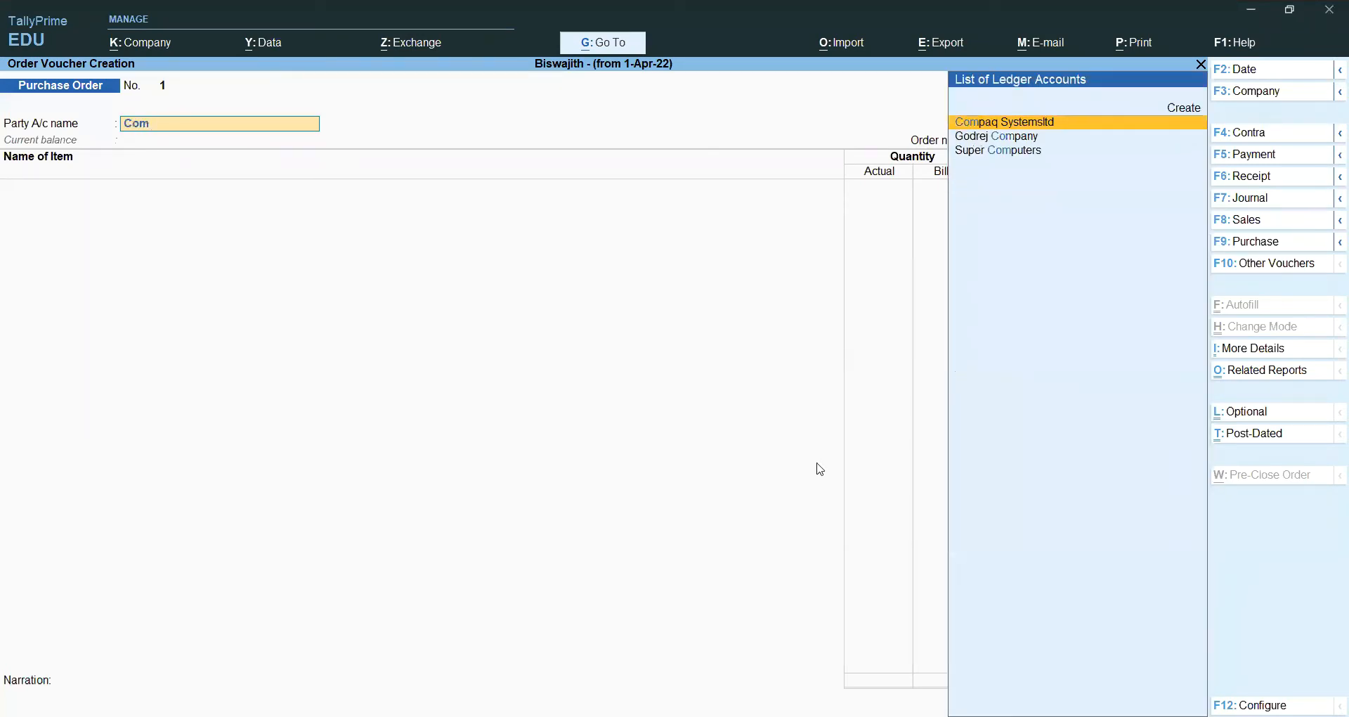
key(Return)
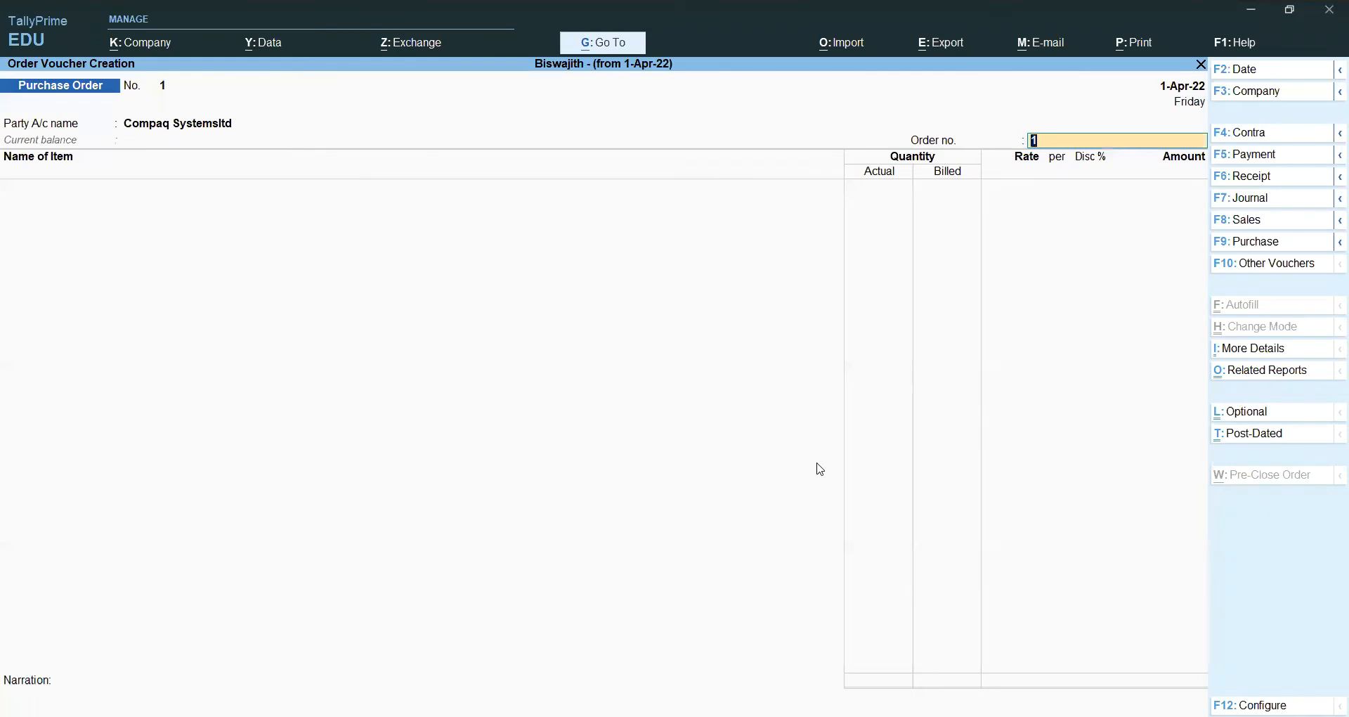
key(Return)
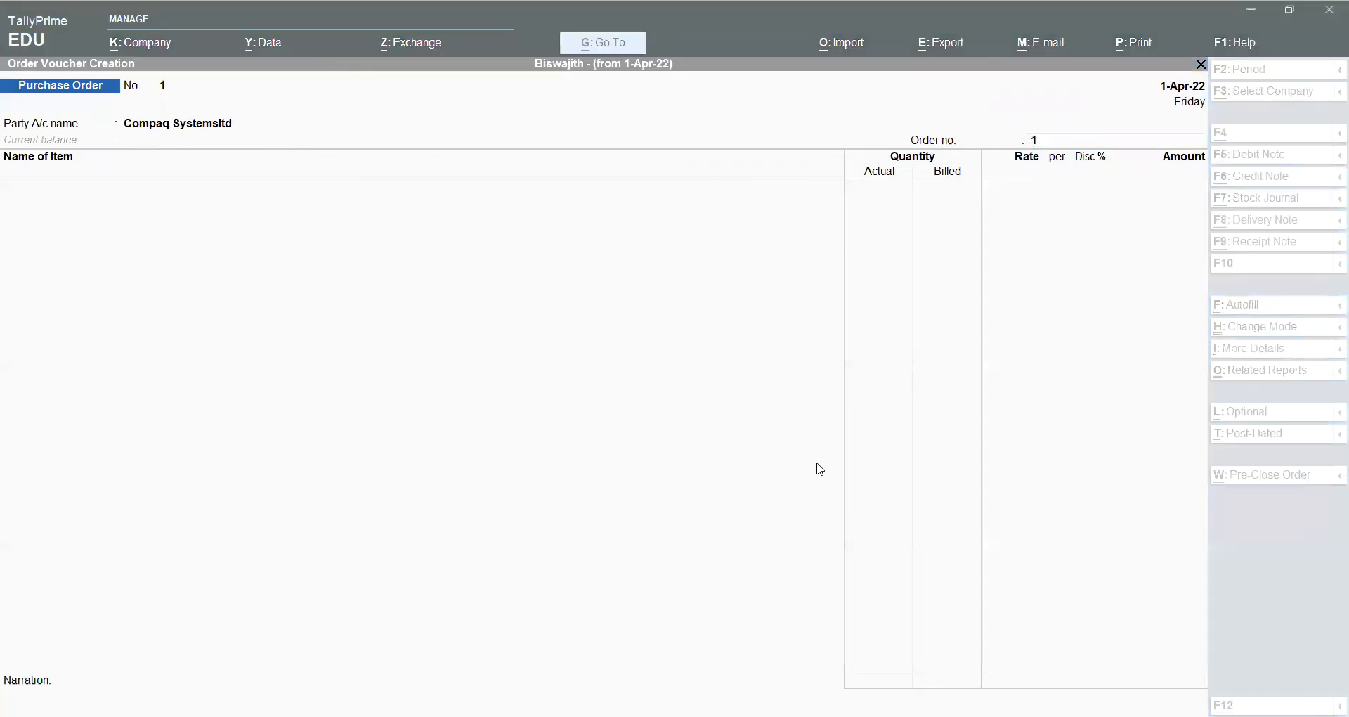
text(CS)
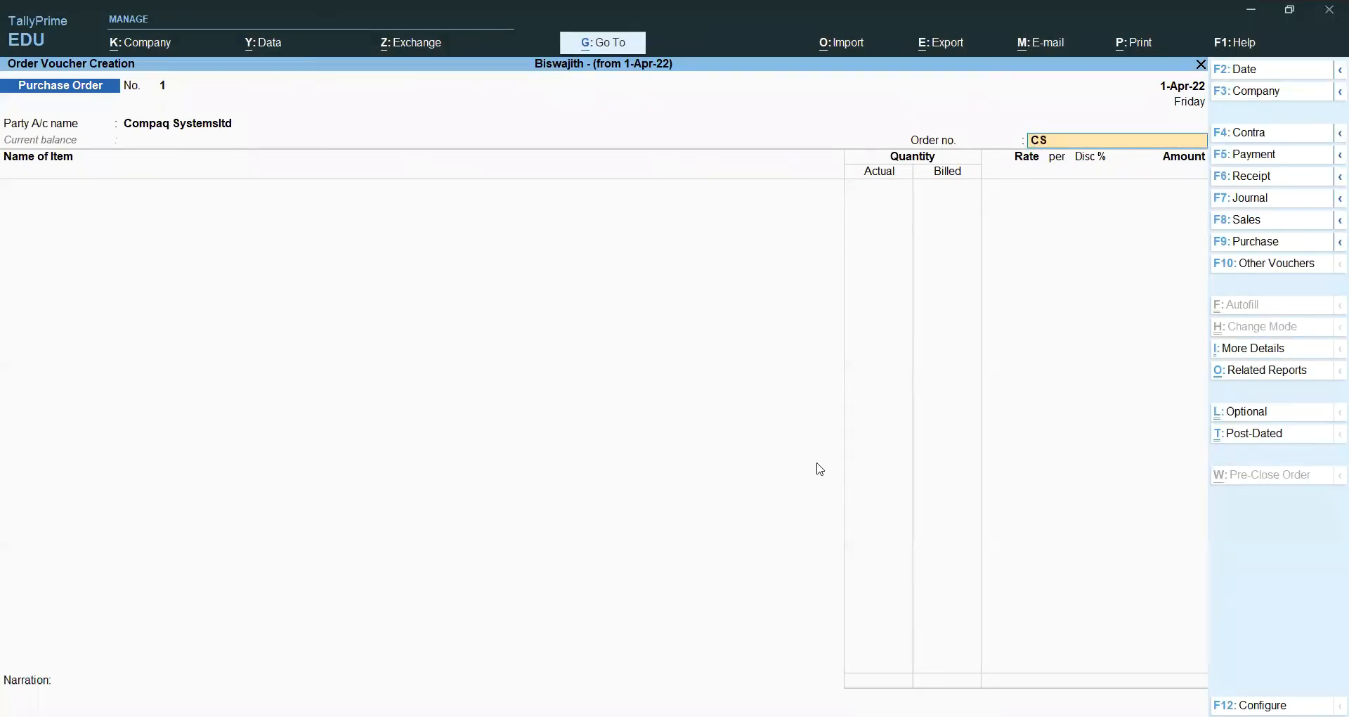
text(82)
key(Return)
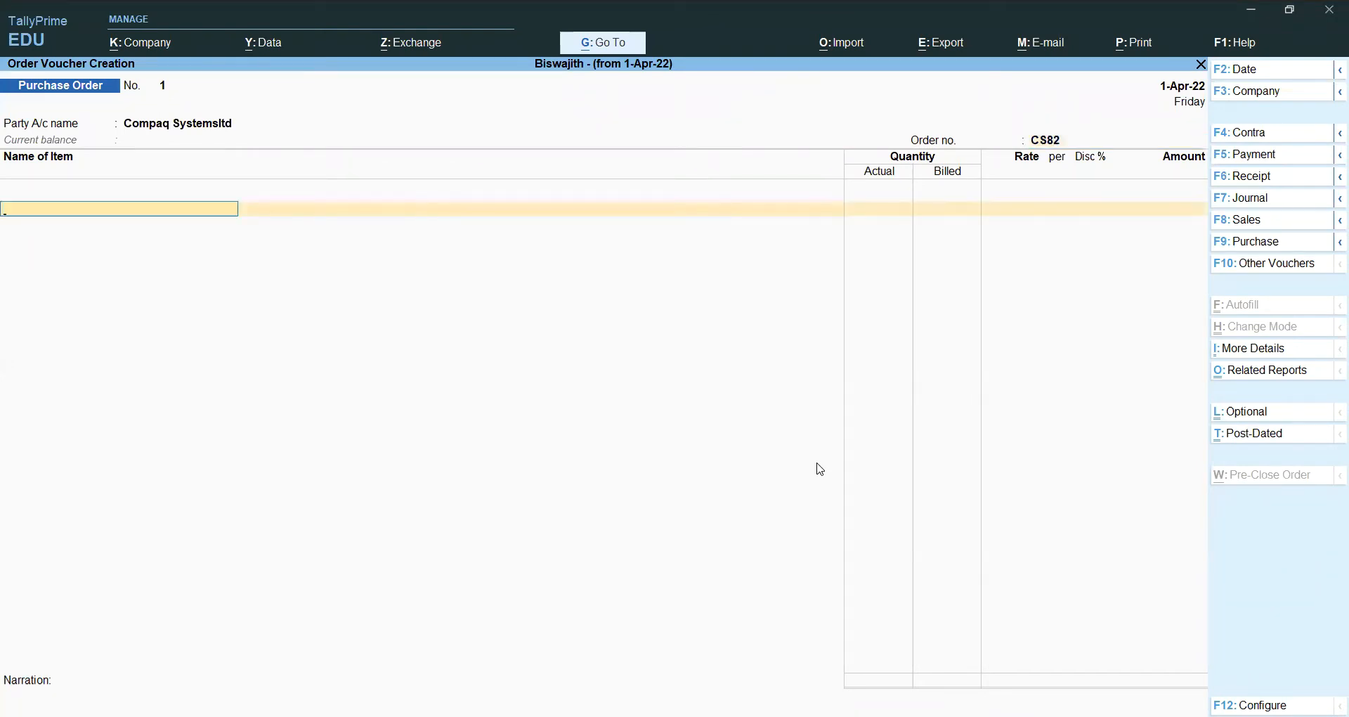
key(alt)
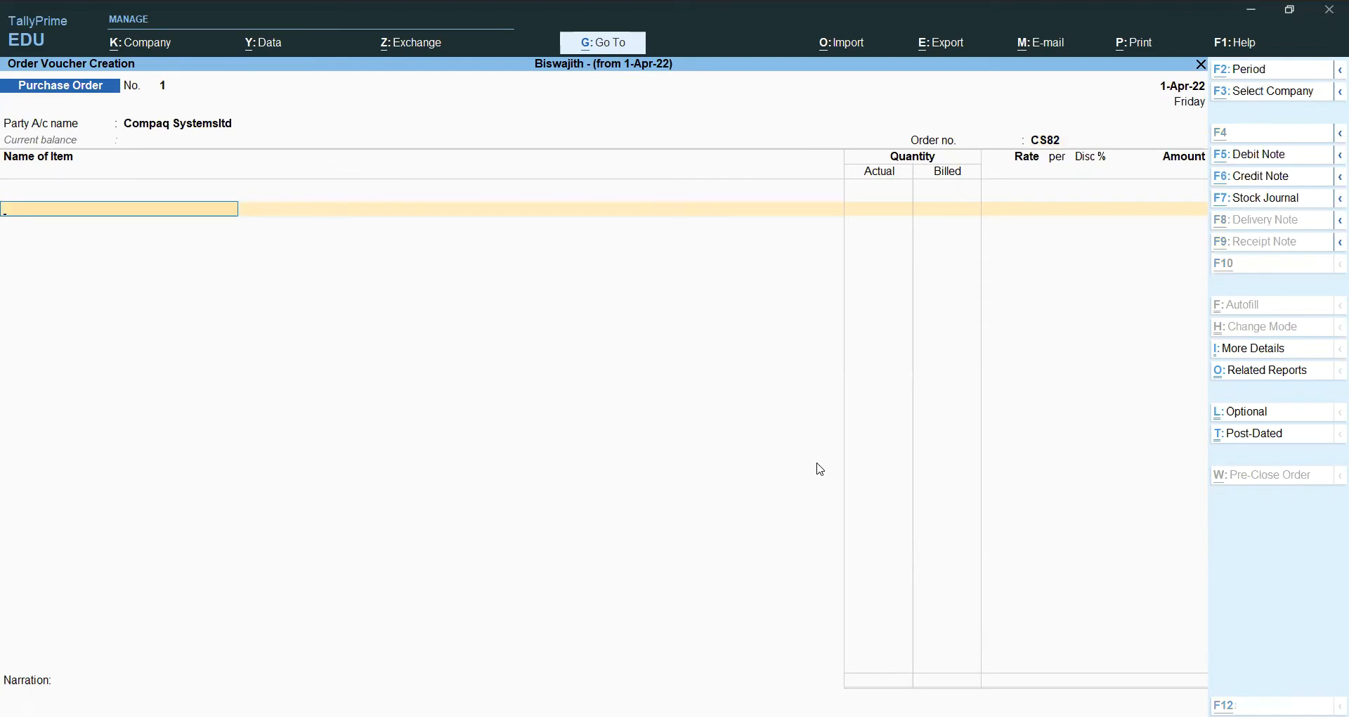
Step: Add 70 GB RAM due 1-May-22 at the Bangalore godown, quantity 700
key(alt+c)
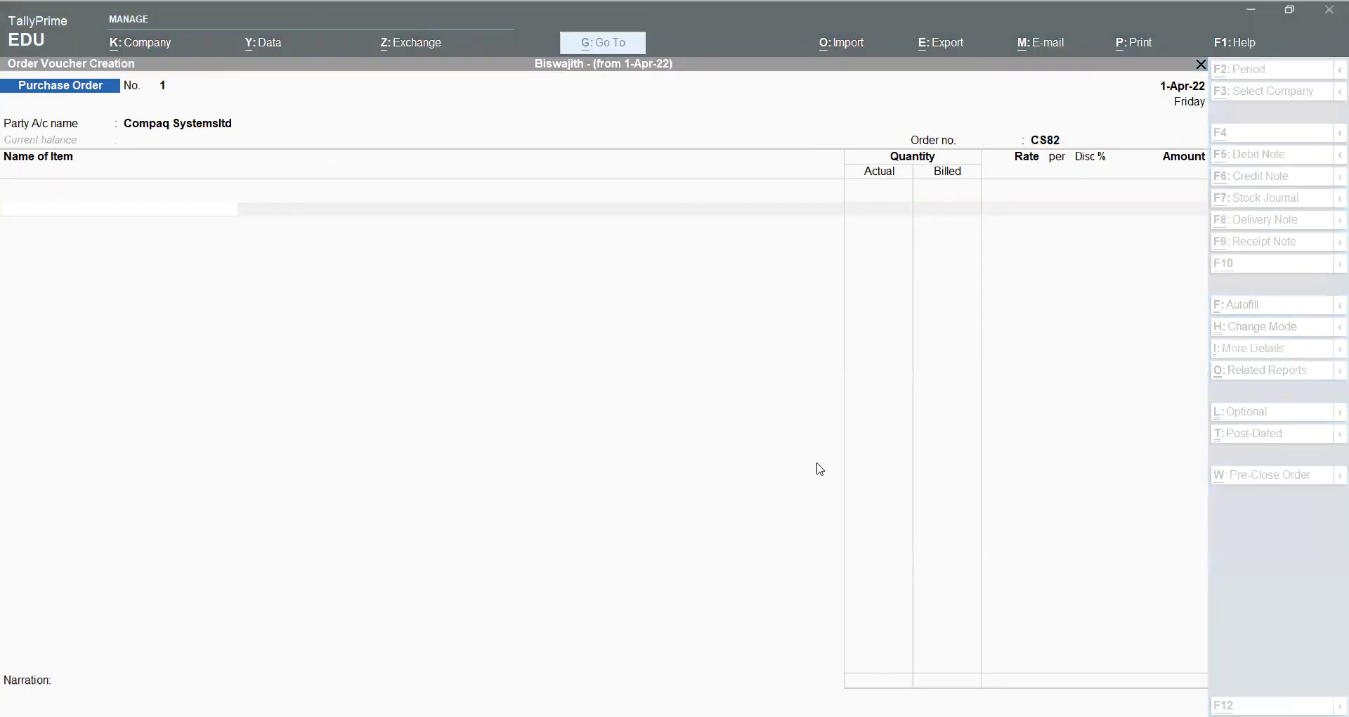
text(70)
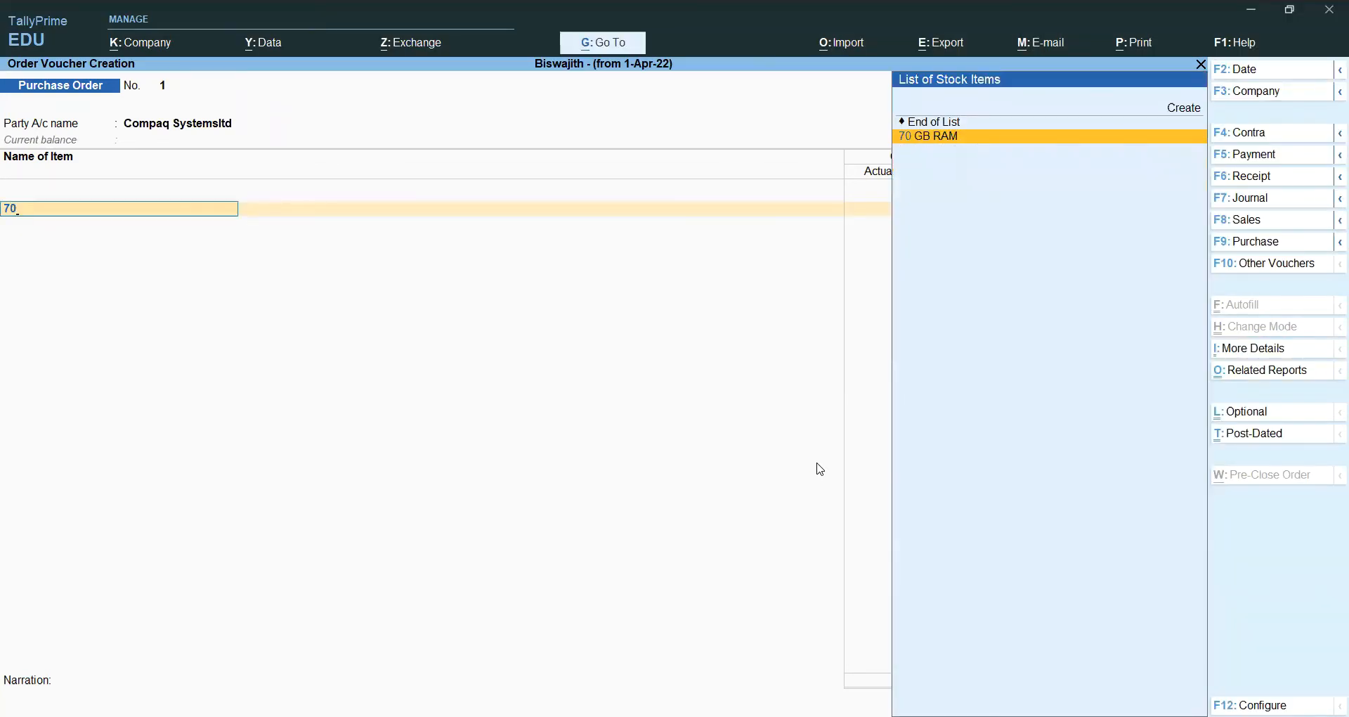
key(Return)
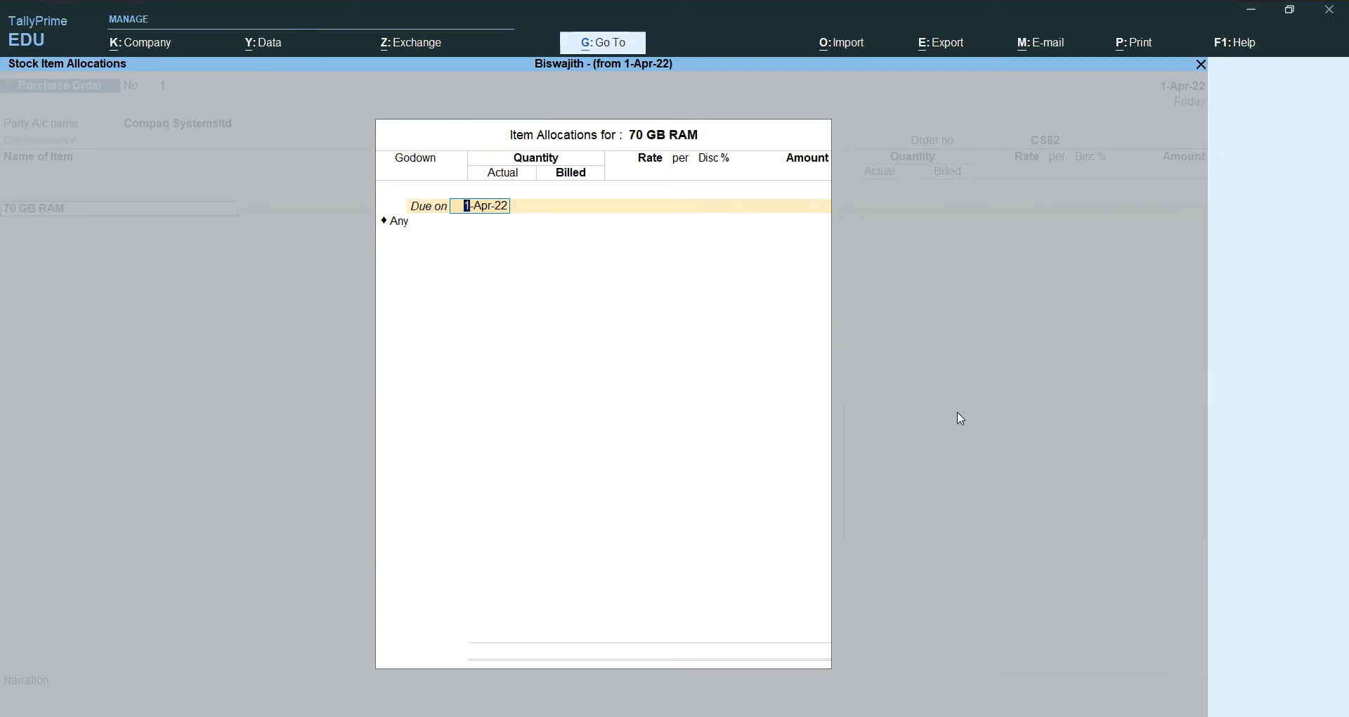
text(1)
text(-5-202)
text(2)
key(Return)
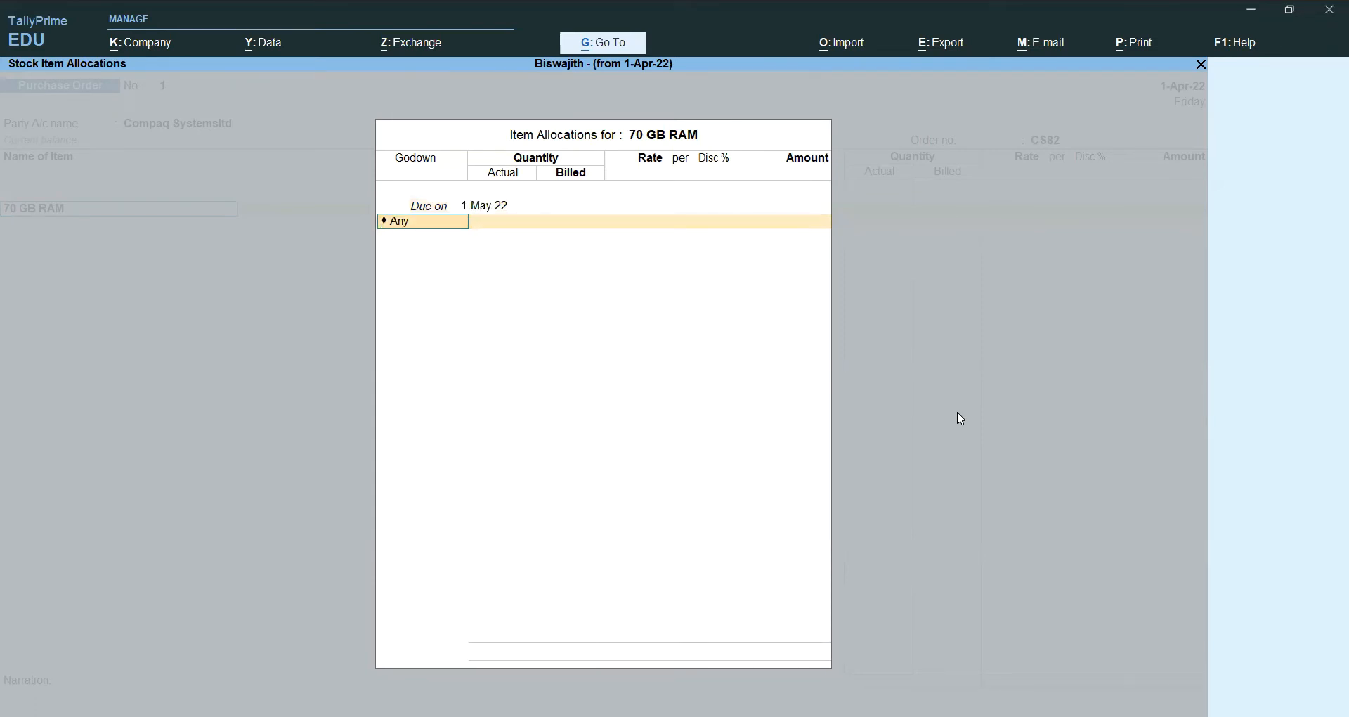
key(Down)
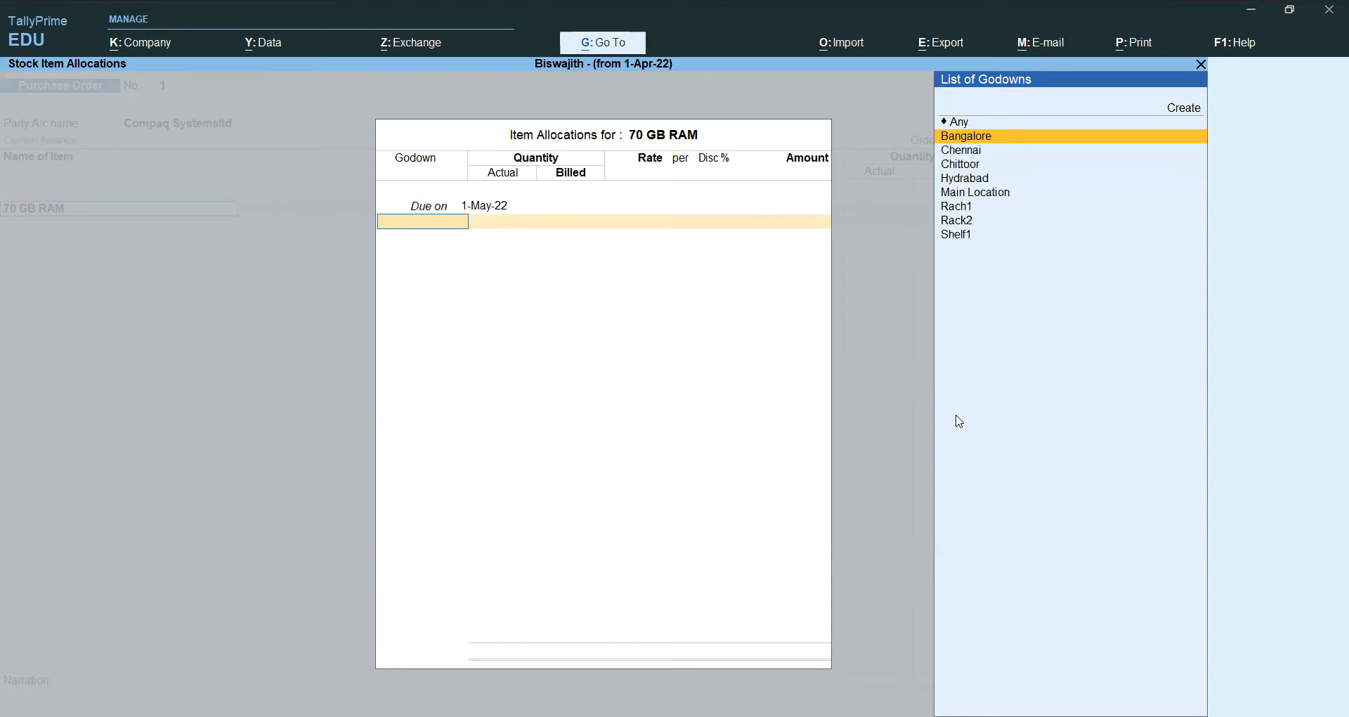
key(Return)
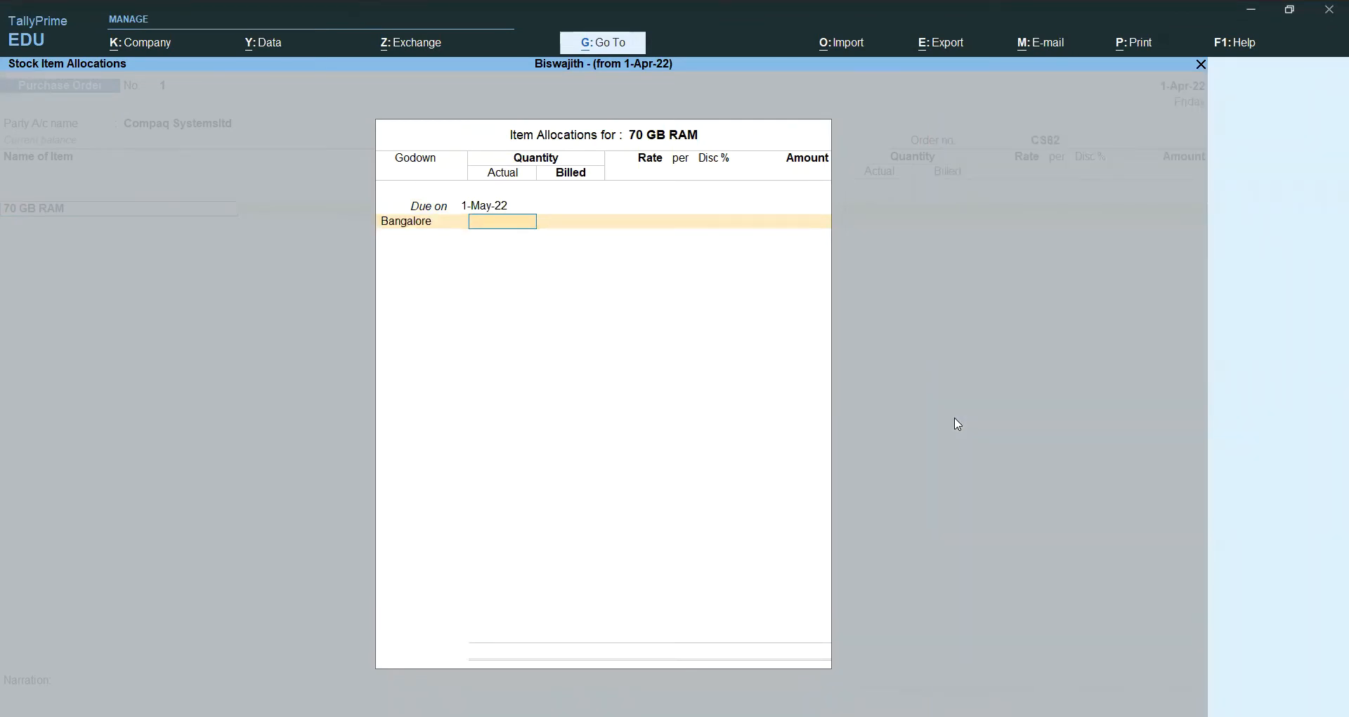
text(700)
key(Return)
Step: Set rate 2000 with 5% discount (13,30,000.00) and book it to Gst Purchase
key(Return)
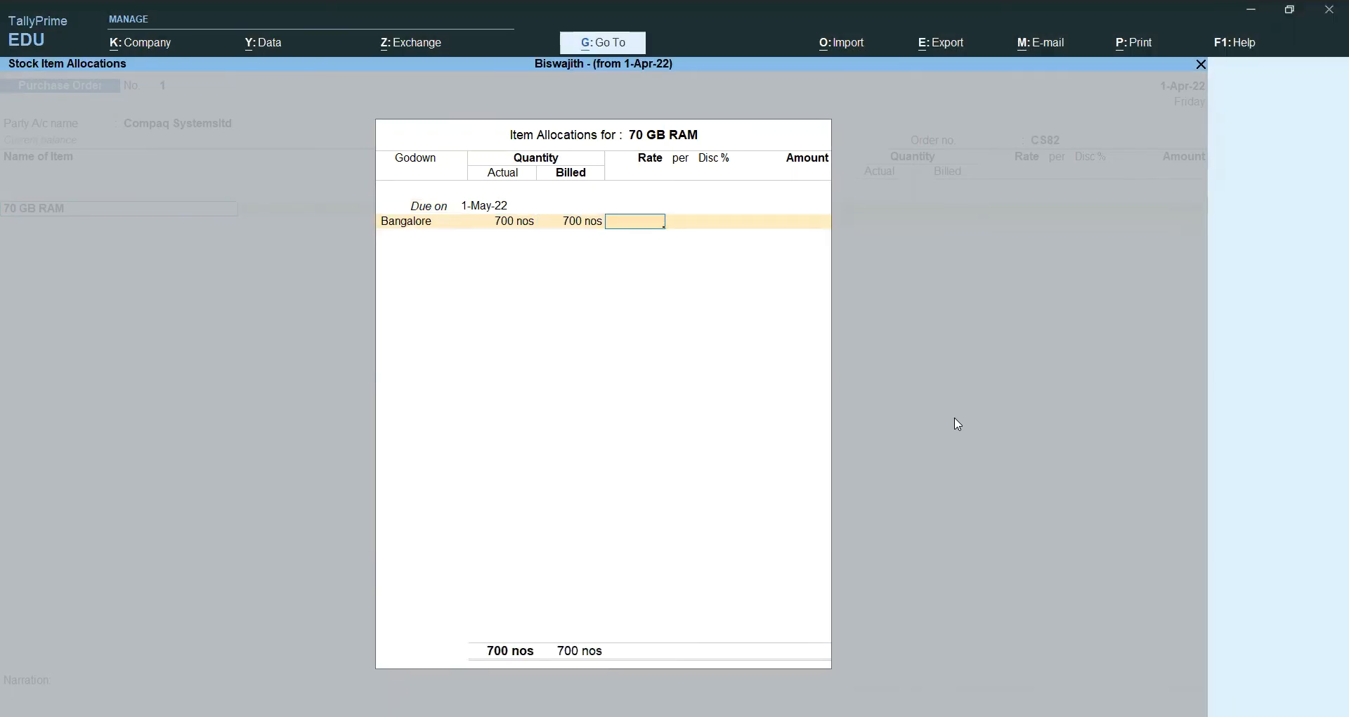
text(2000)
key(Return)
key(Return)
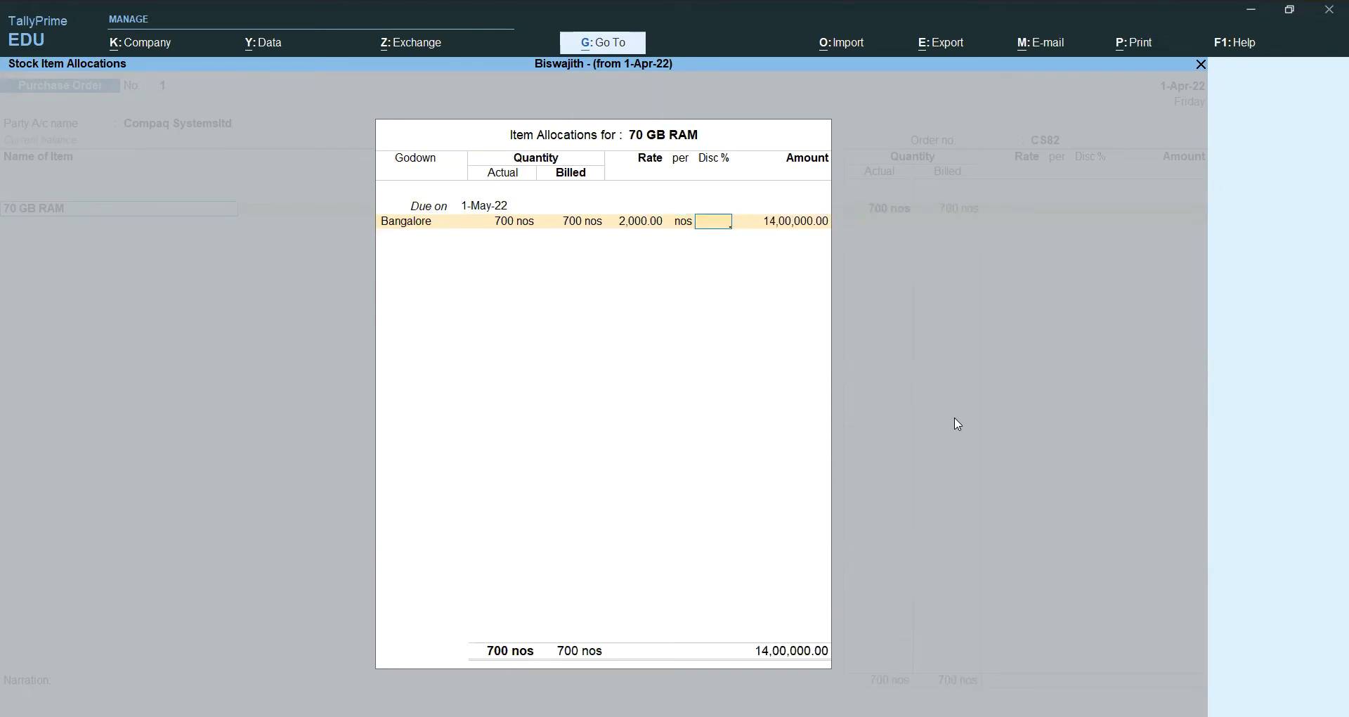
text(5)
key(Return)
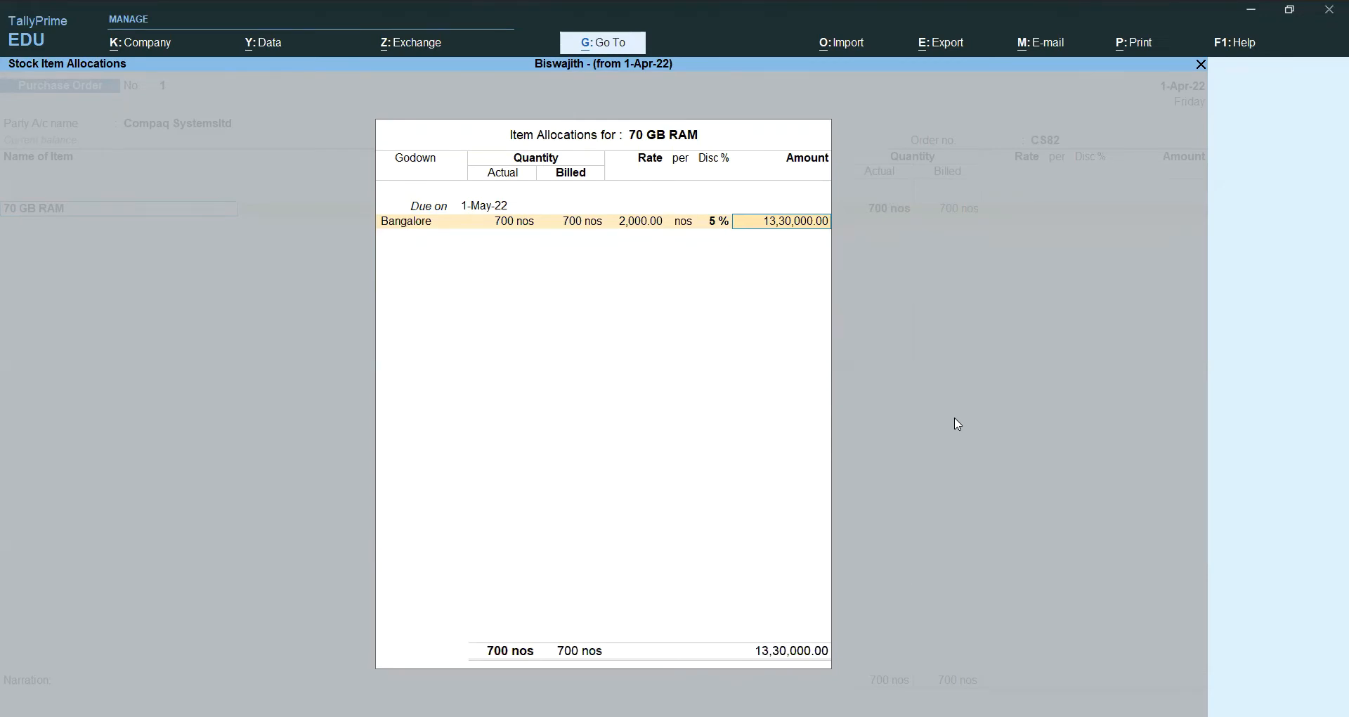
key(Return)
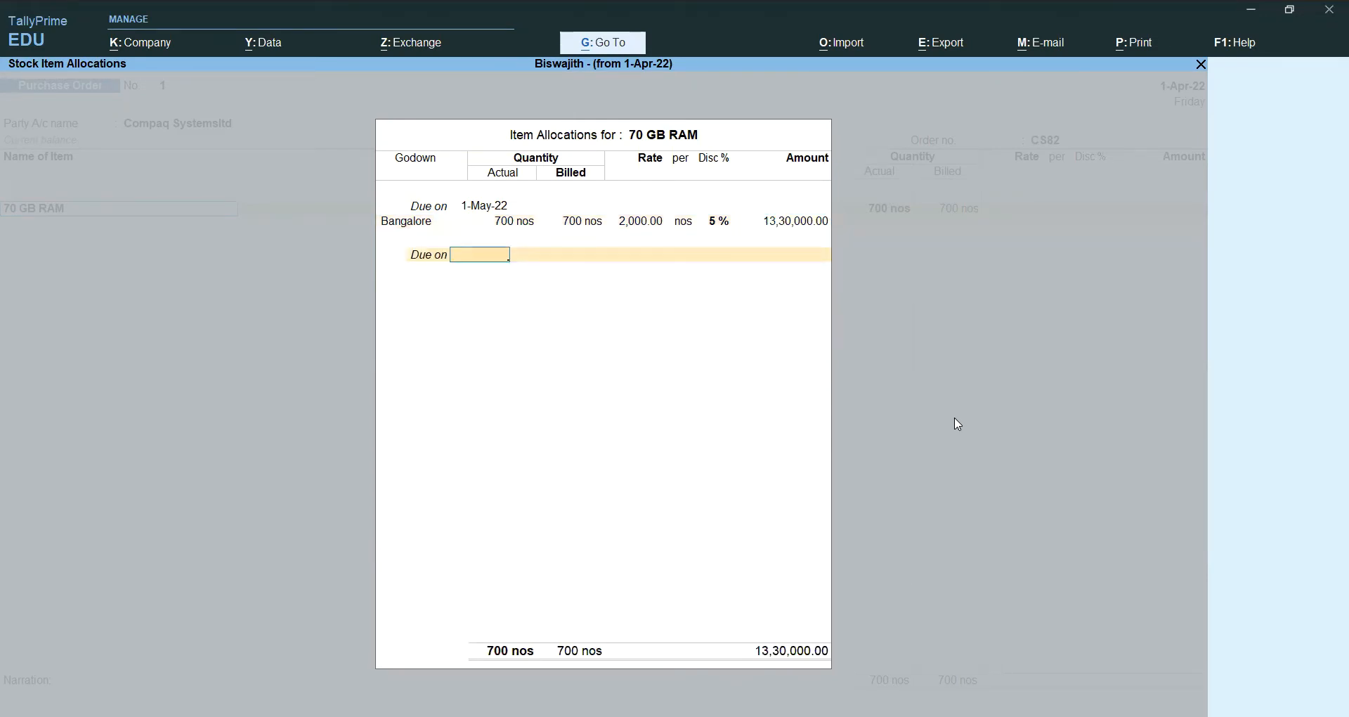
key(Return)
key(Return)
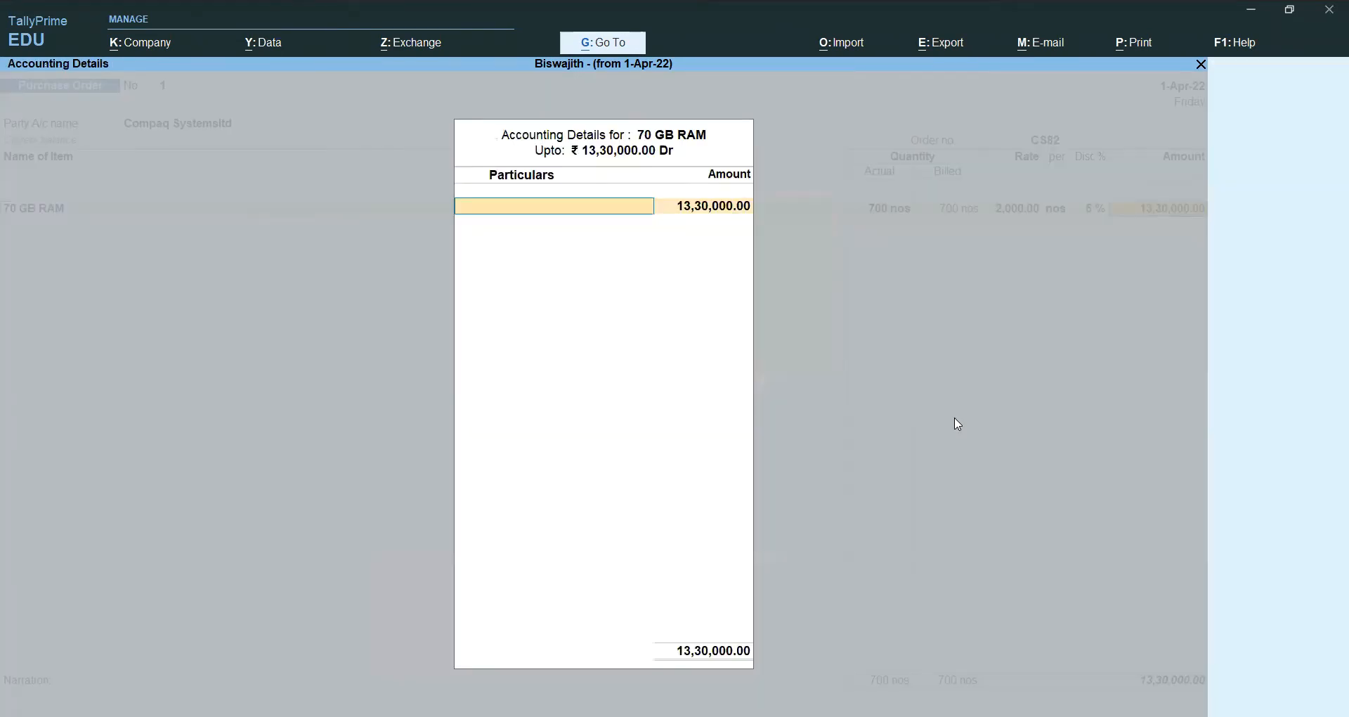
key(Return)
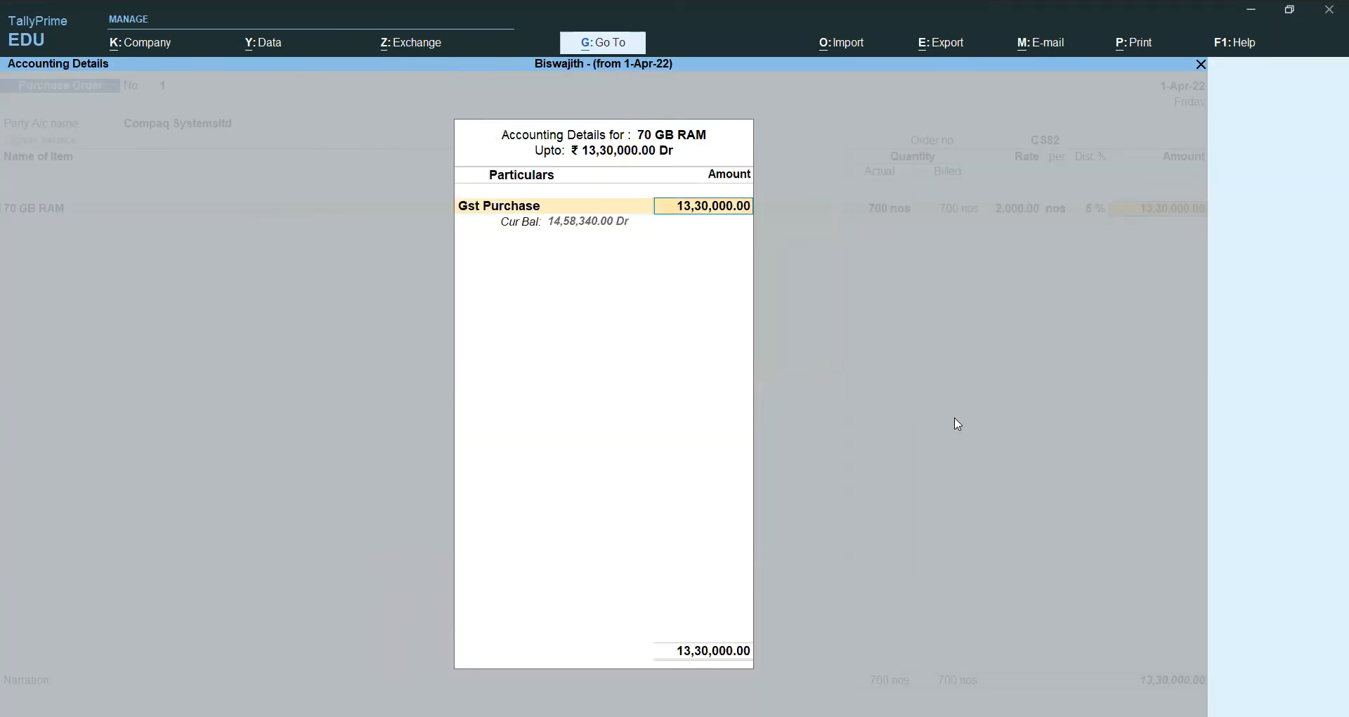
key(Return)
key(alt)
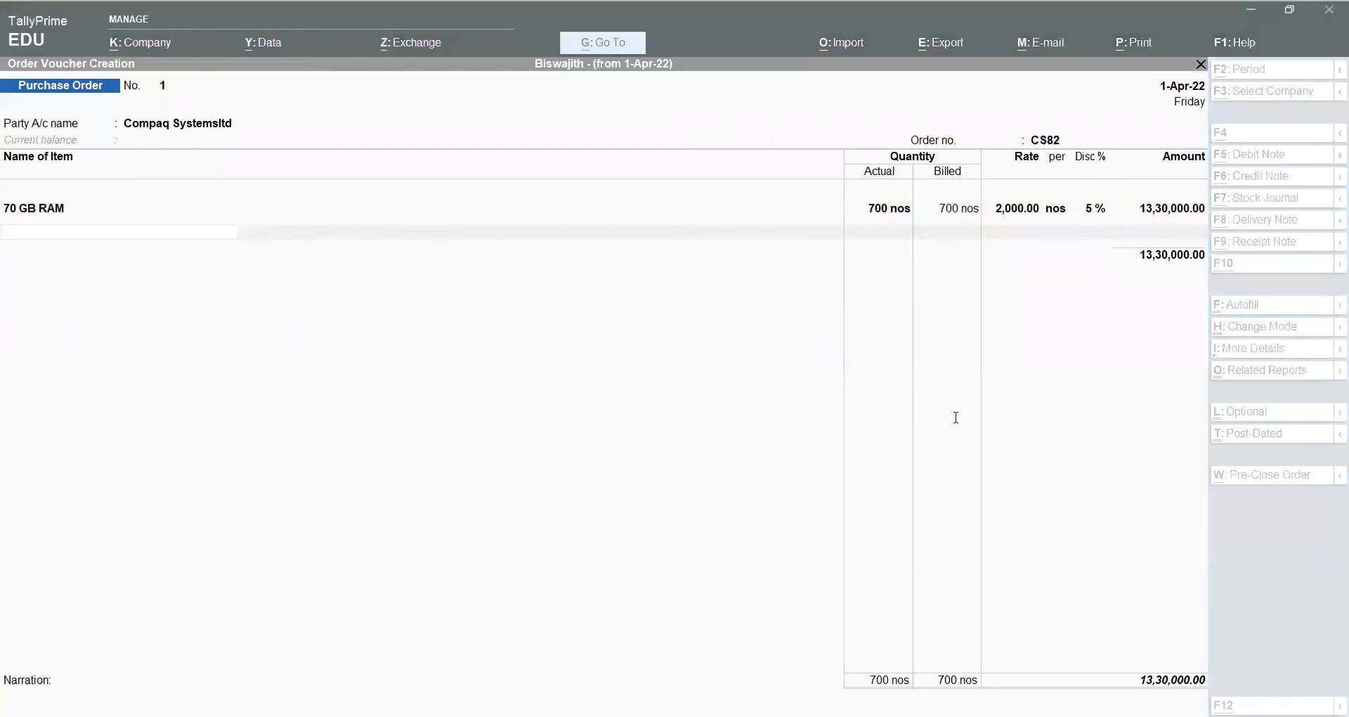
Step: Add 50 GB Hard Disk Drive due 1-May-22 from the Bangalore godown
click(957, 423)
text(50)
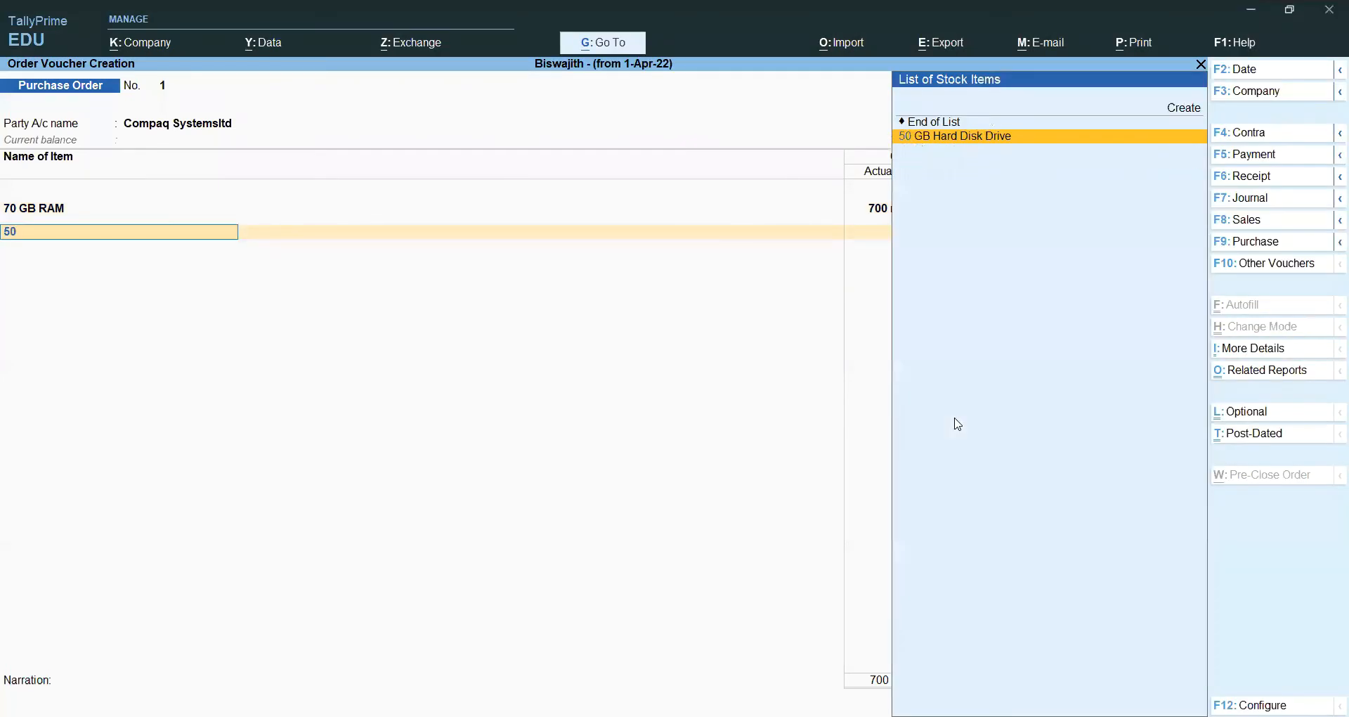
key(Return)
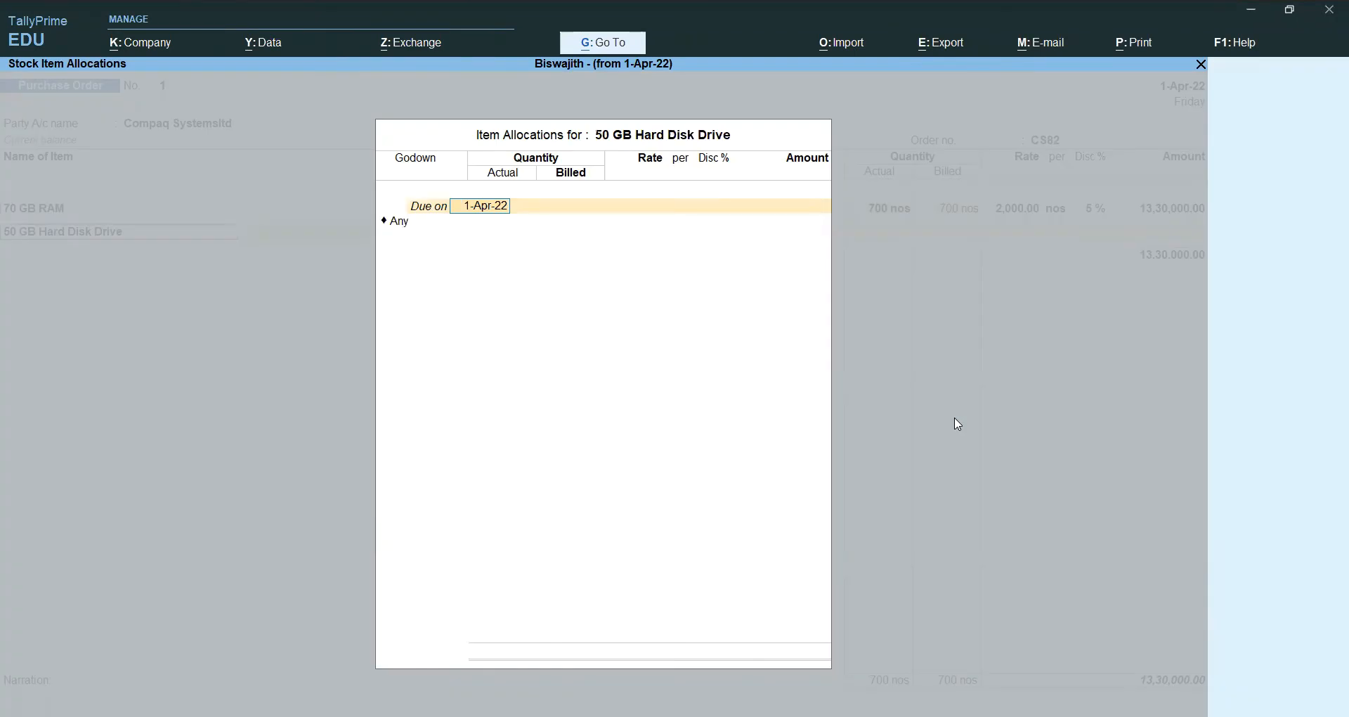
text(1-5-2022)
key(Return)
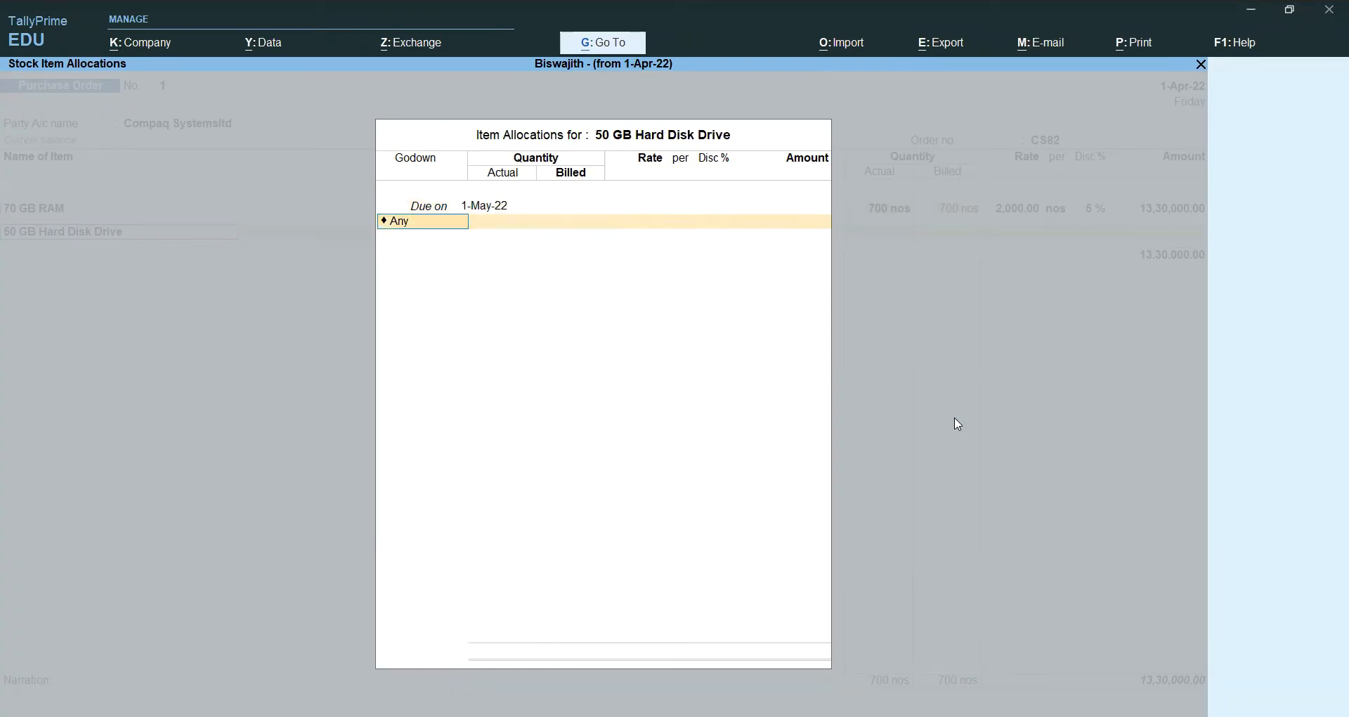
text(b)
key(Return)
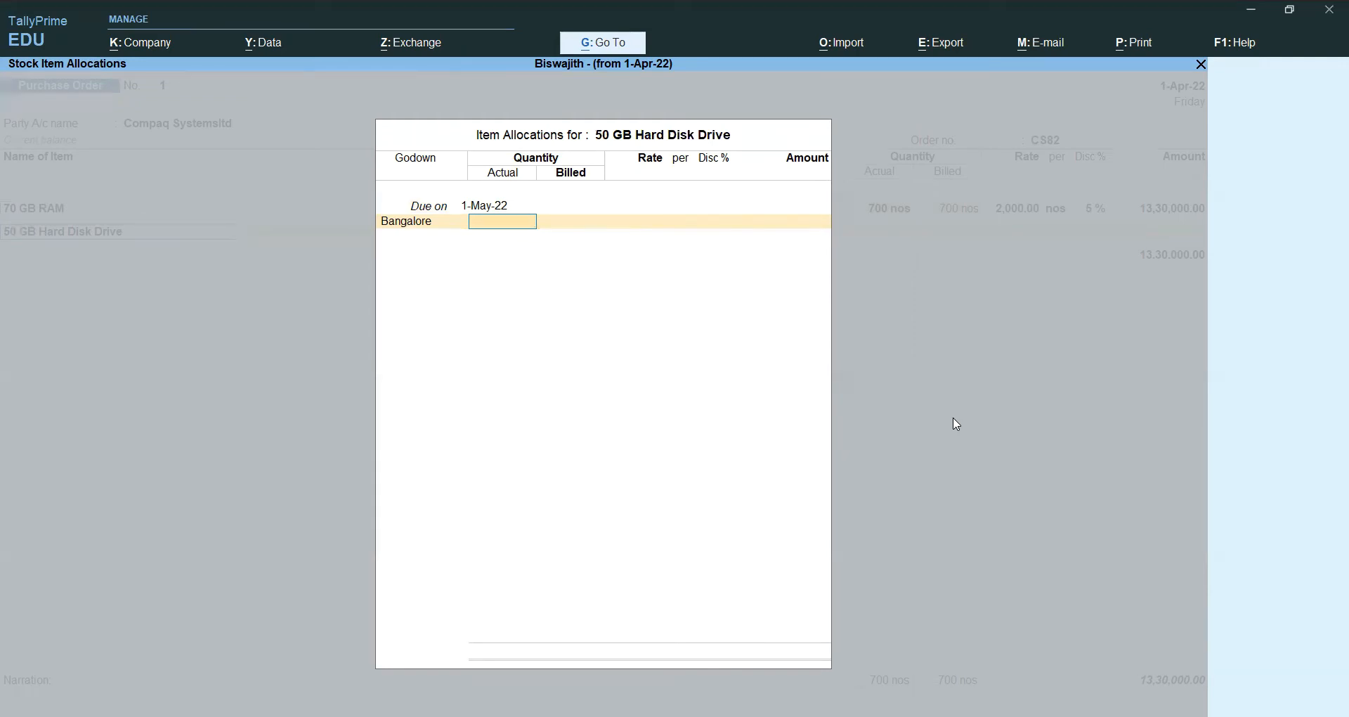
key(alt+Tab)
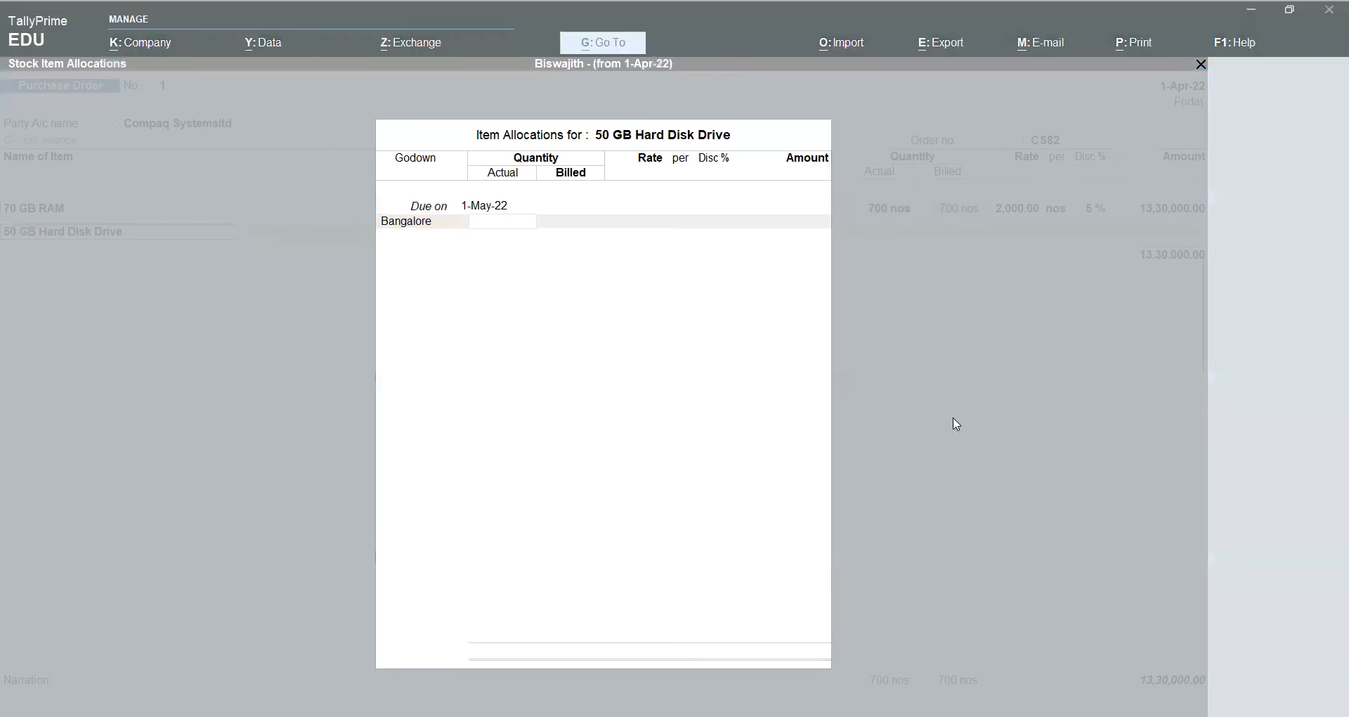
key(alt+Tab)
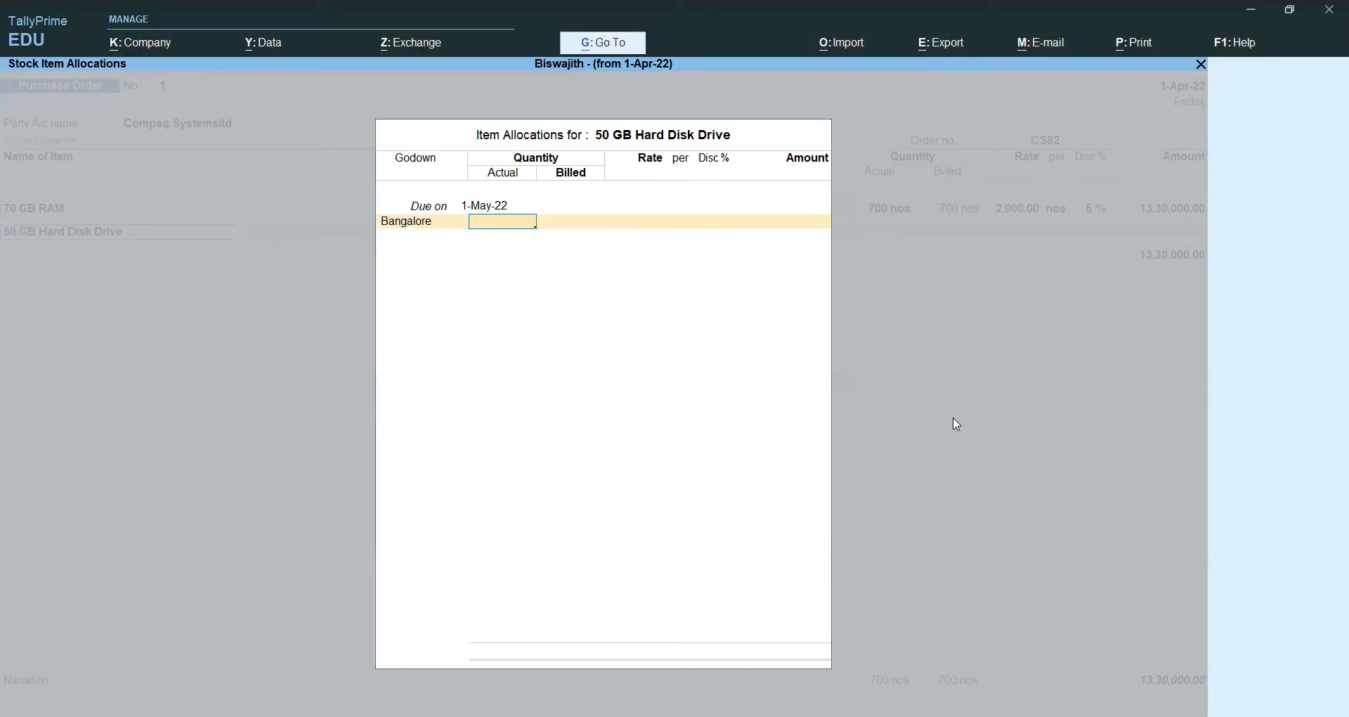
key(alt+Tab)
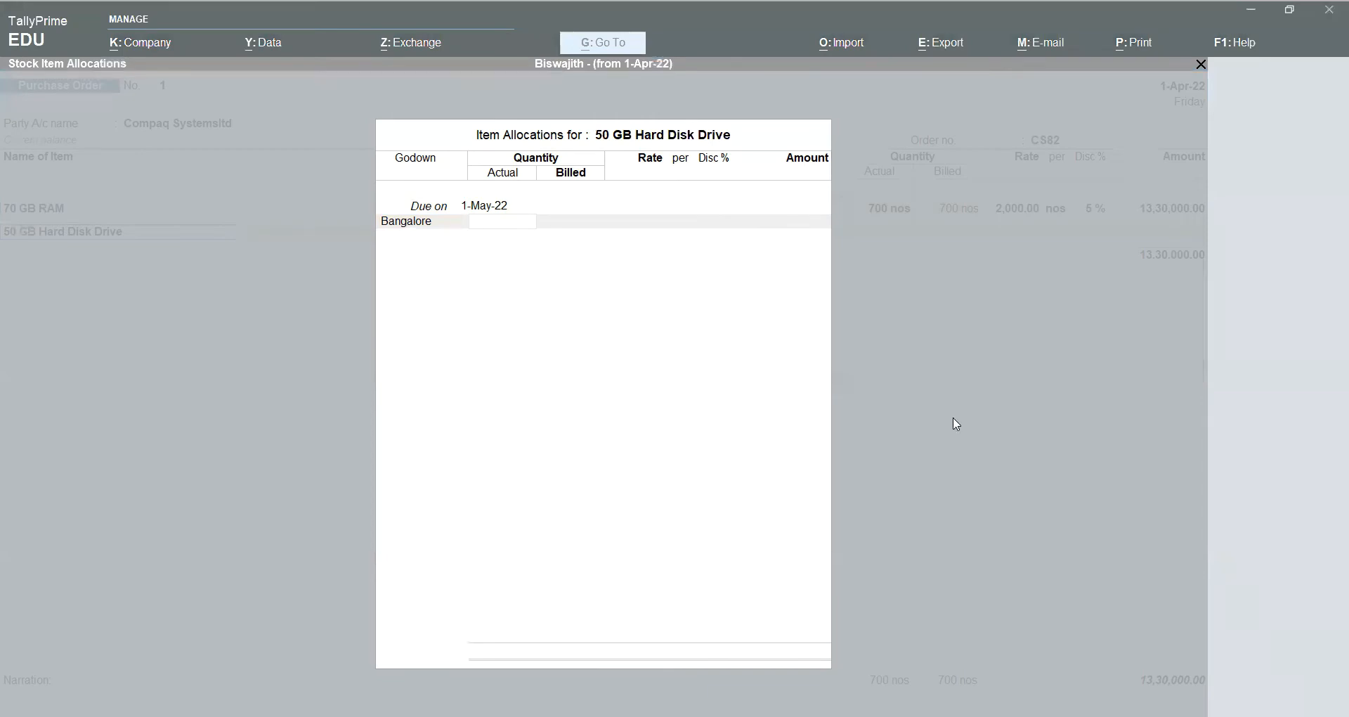
Step: Enter 500 nos at 3,000 with 5% discount, posted to Gst Purchase
click(954, 418)
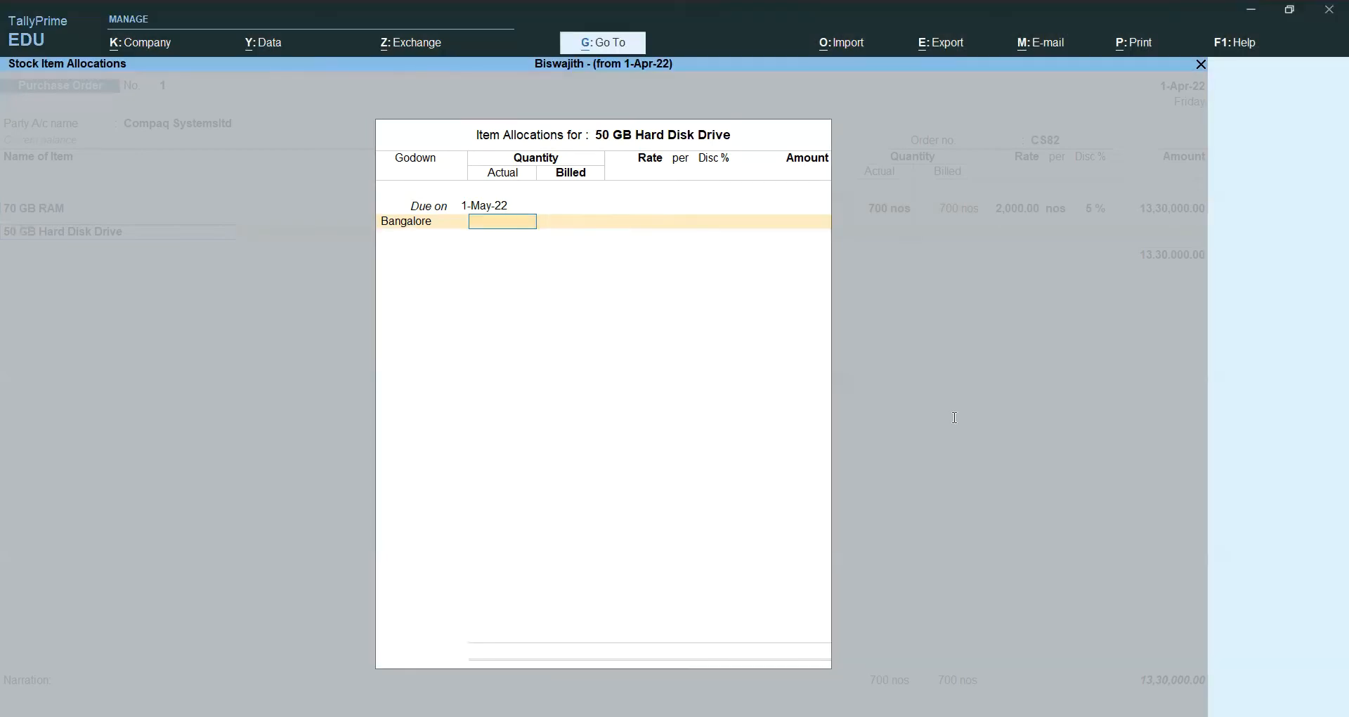
key(alt+Tab)
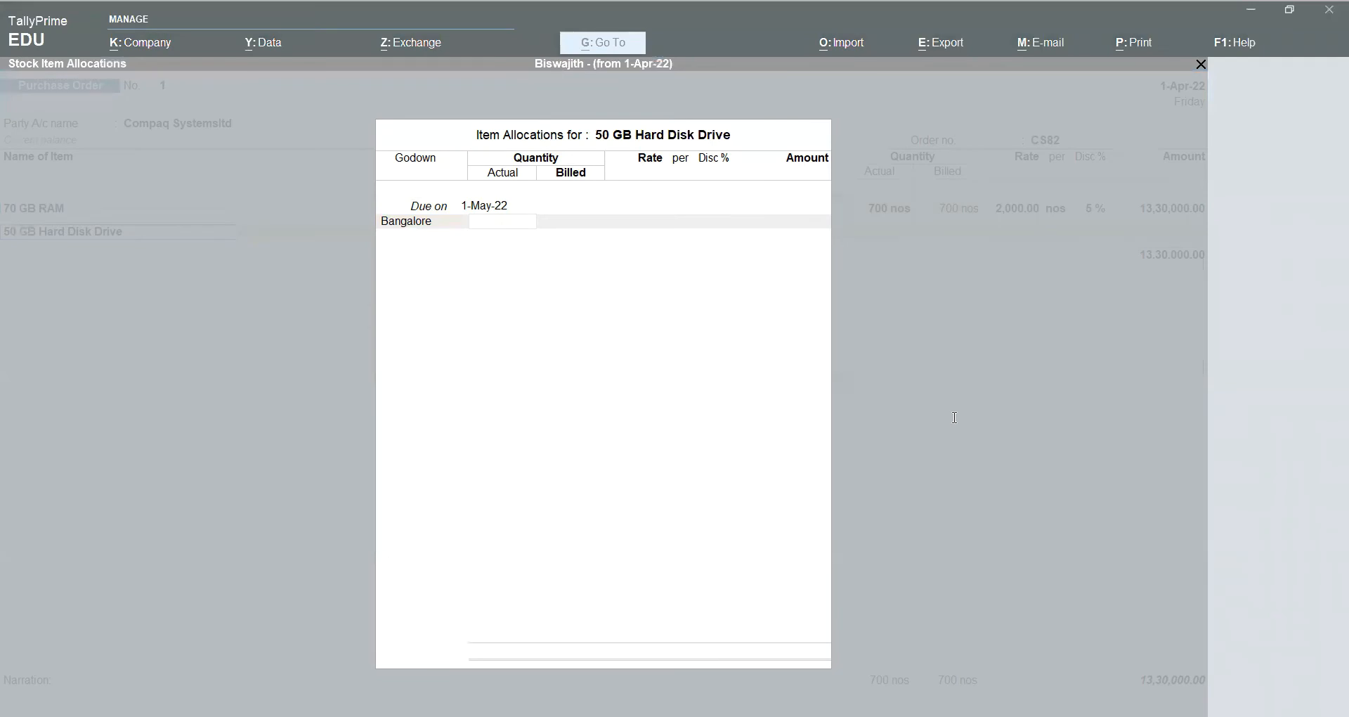
click(954, 418)
text(500)
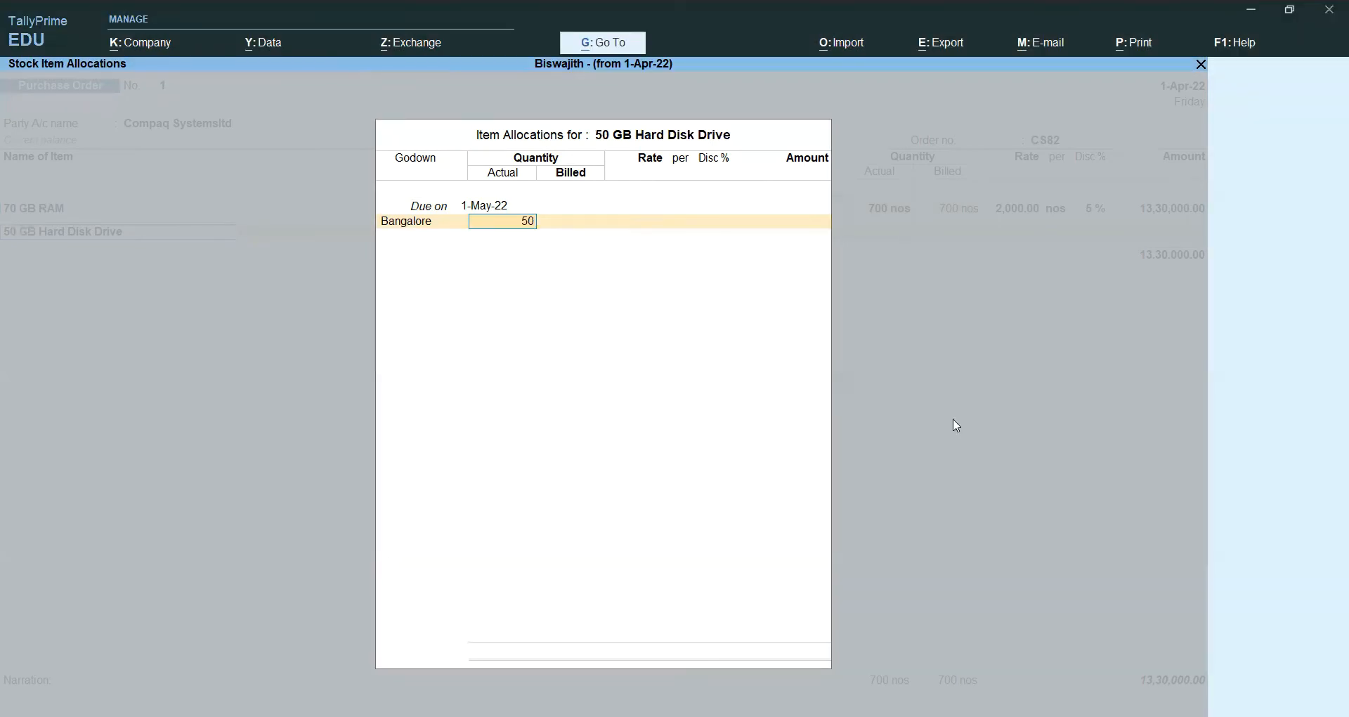
key(Return)
key(Return)
text(3000)
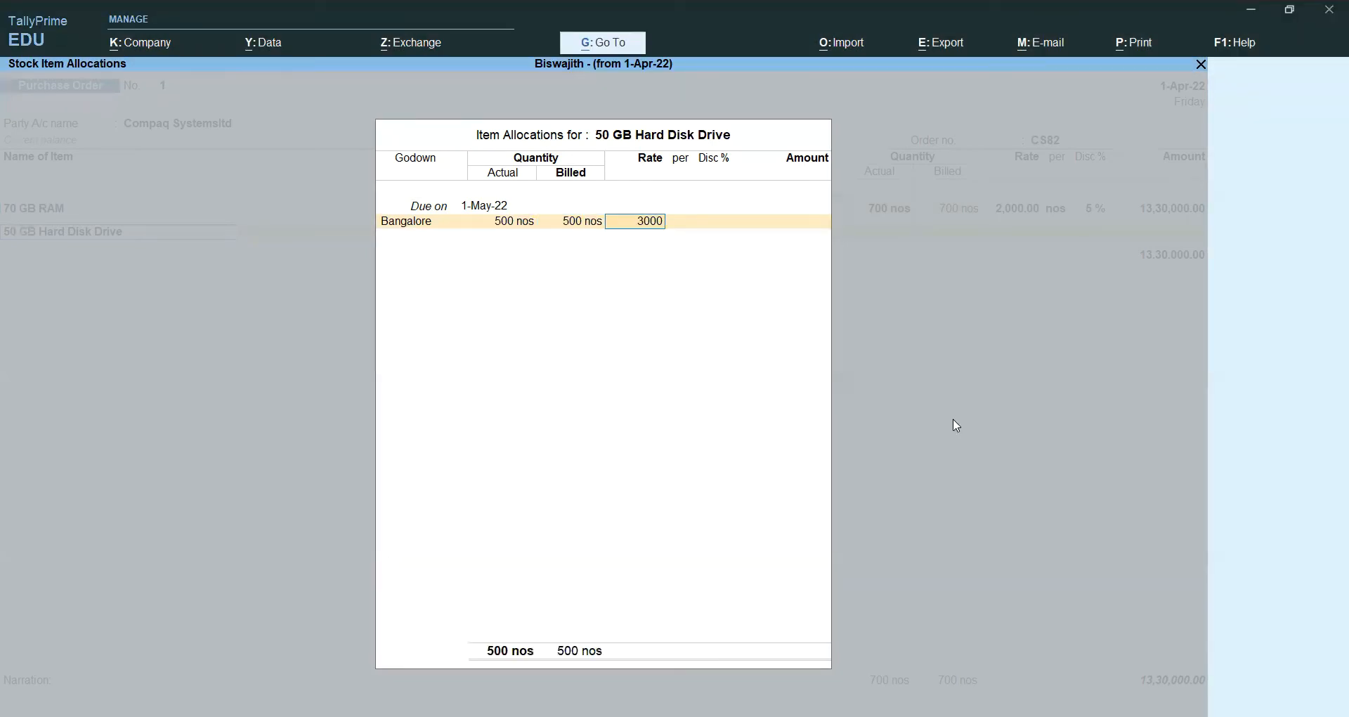
key(Return)
key(Return)
text(5)
key(Return)
key(Return)
key(Return)
key(Return)
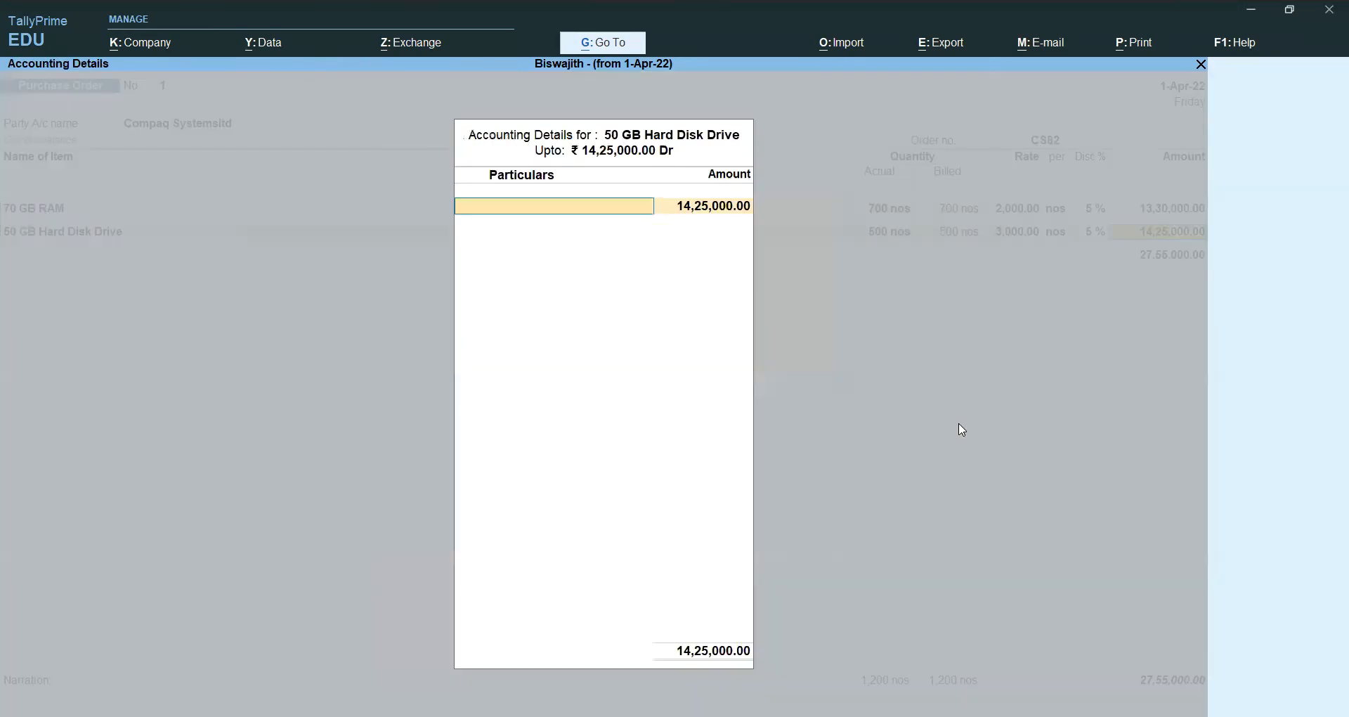
text(g)
key(Return)
key(Return)
key(alt)
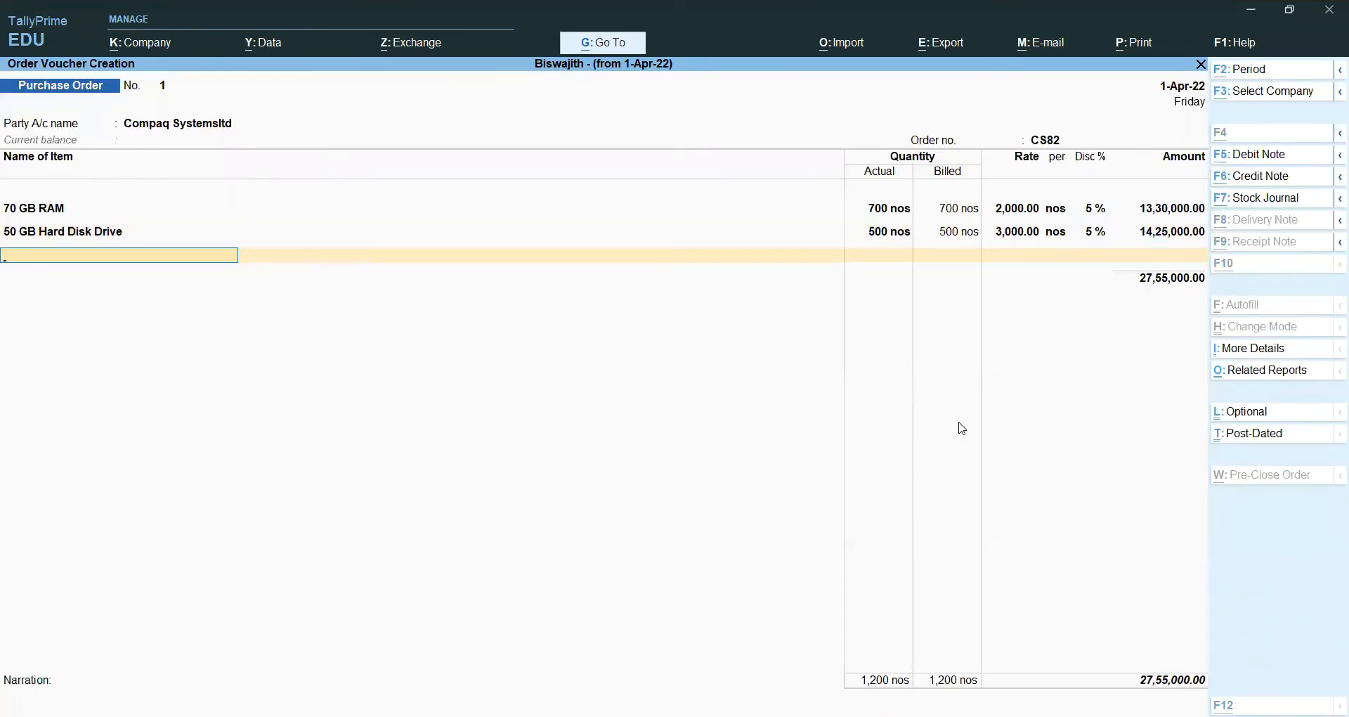
Step: Add CPU as the next item, due 1-May-22 from the Bangalore godown
text(Cpu)
key(Return)
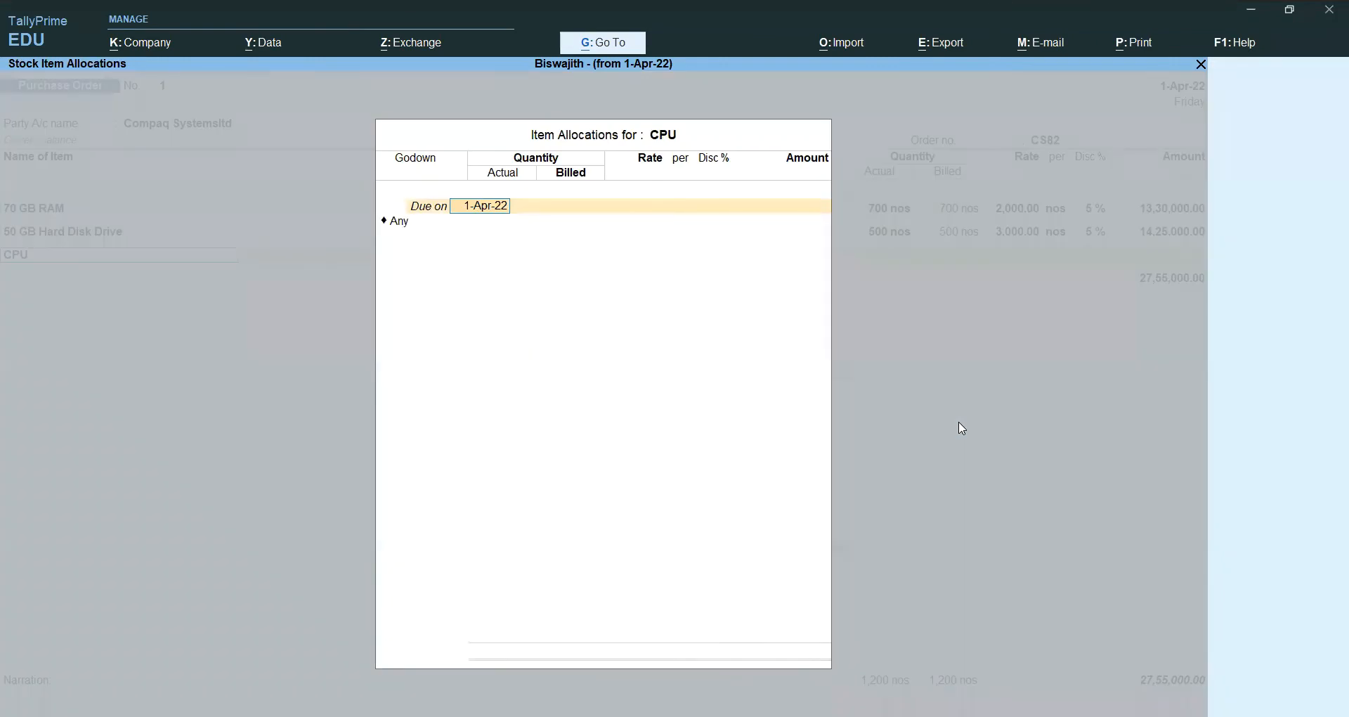
text(1-5-2022)
key(Return)
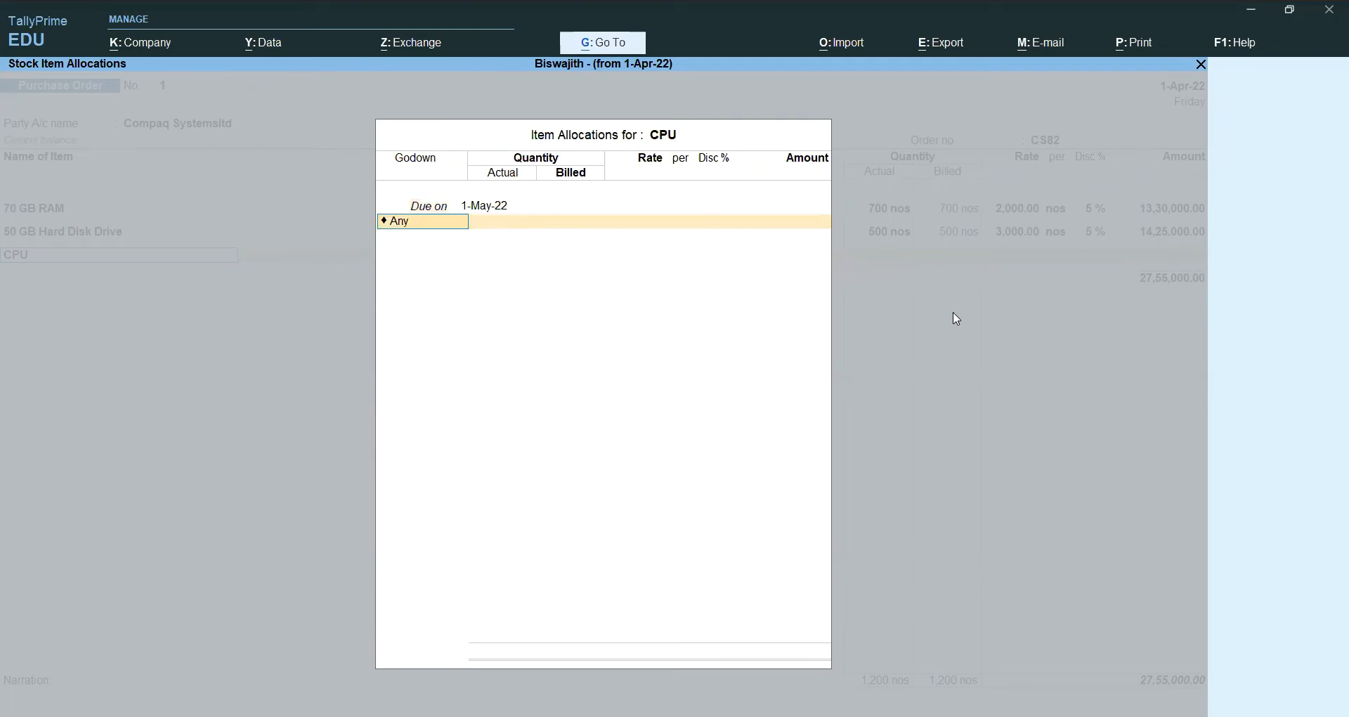
text(B)
key(Return)
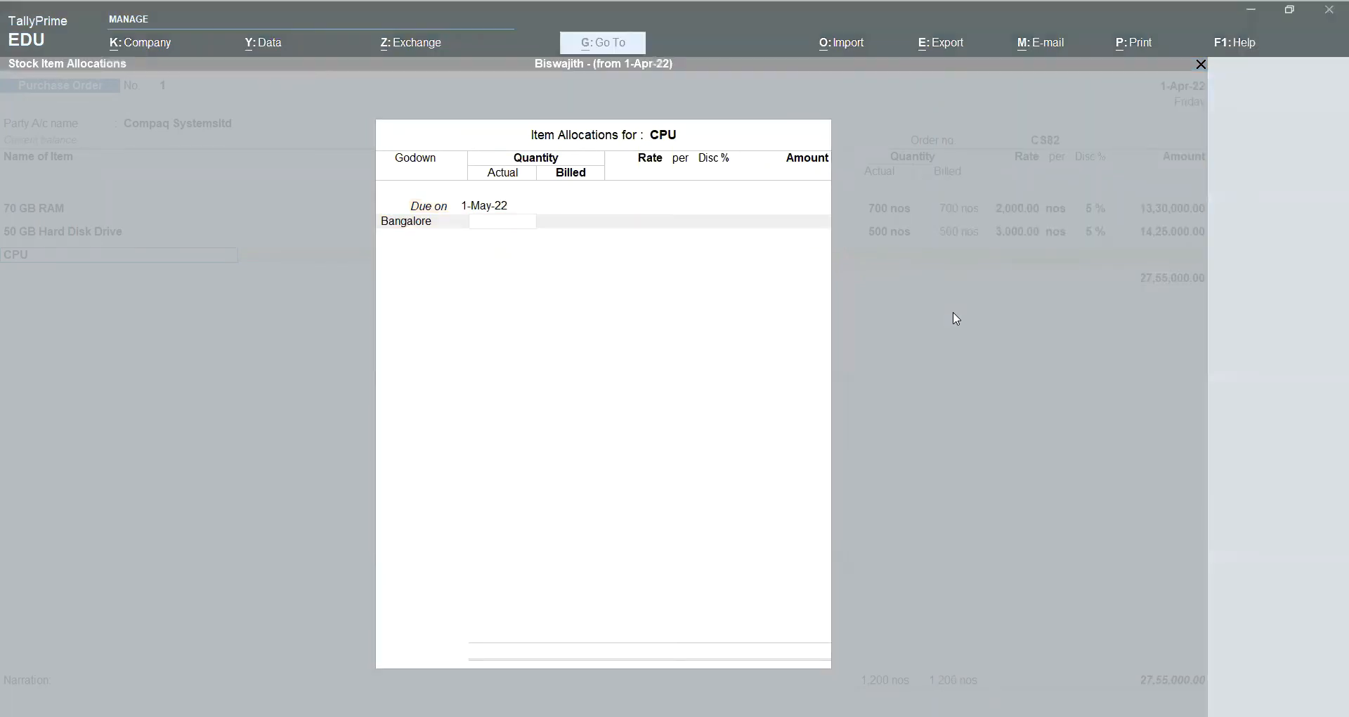
Step: Enter 100 nos at 5,000 less 5%, post to Gst Purchase, and begin a Cgst line
text(100)
key(Return)
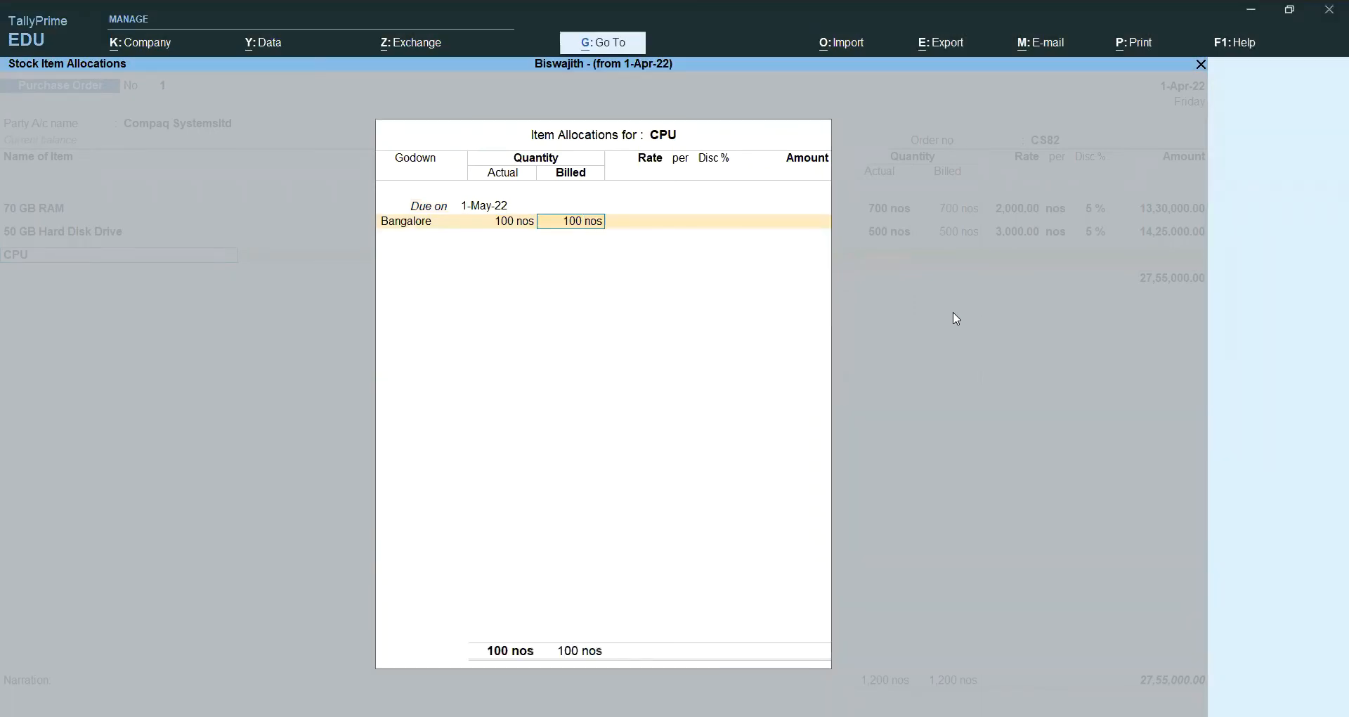
key(Return)
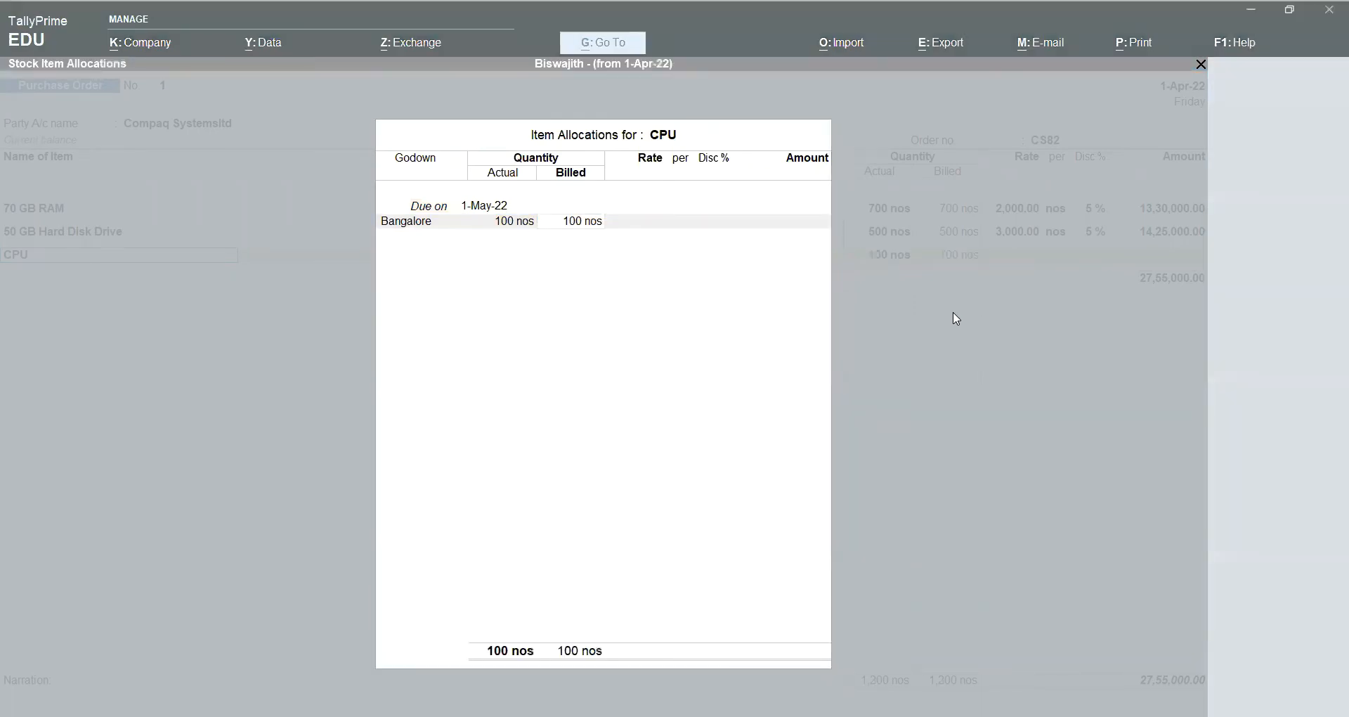
text(5000)
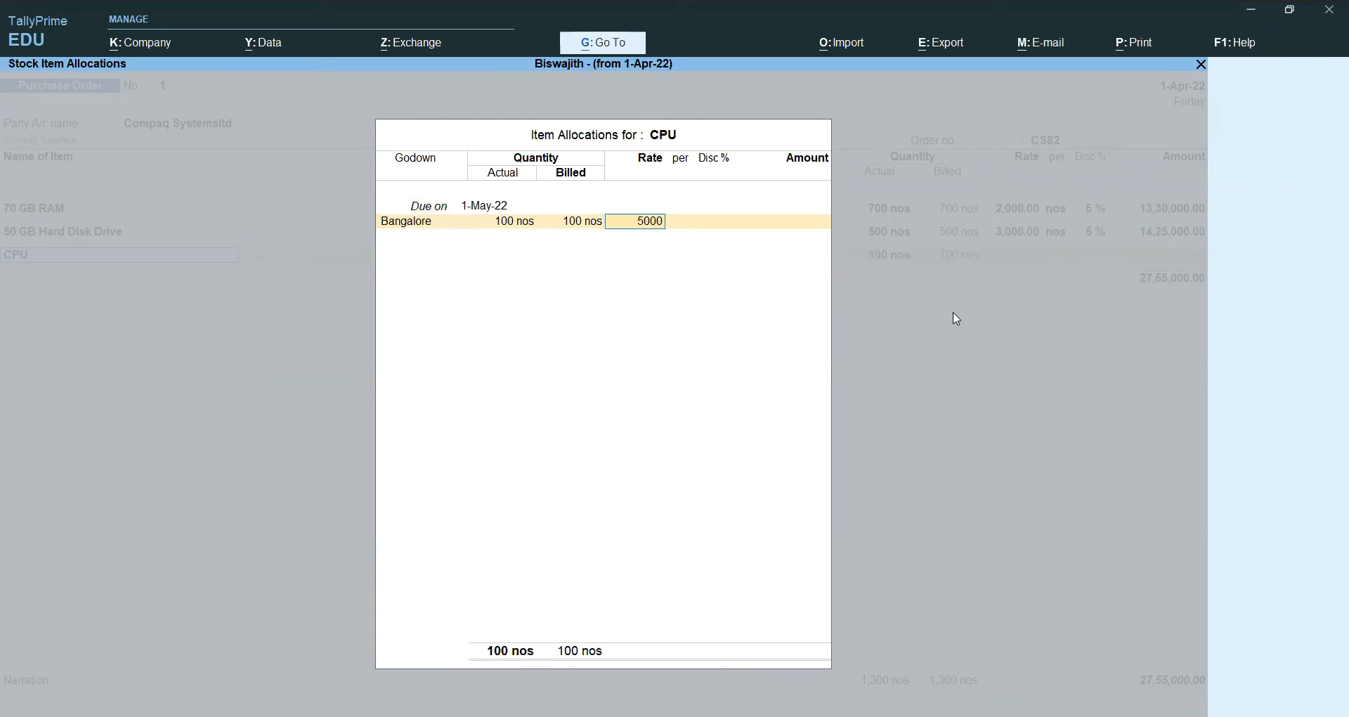
key(Return)
text(5)
key(Return)
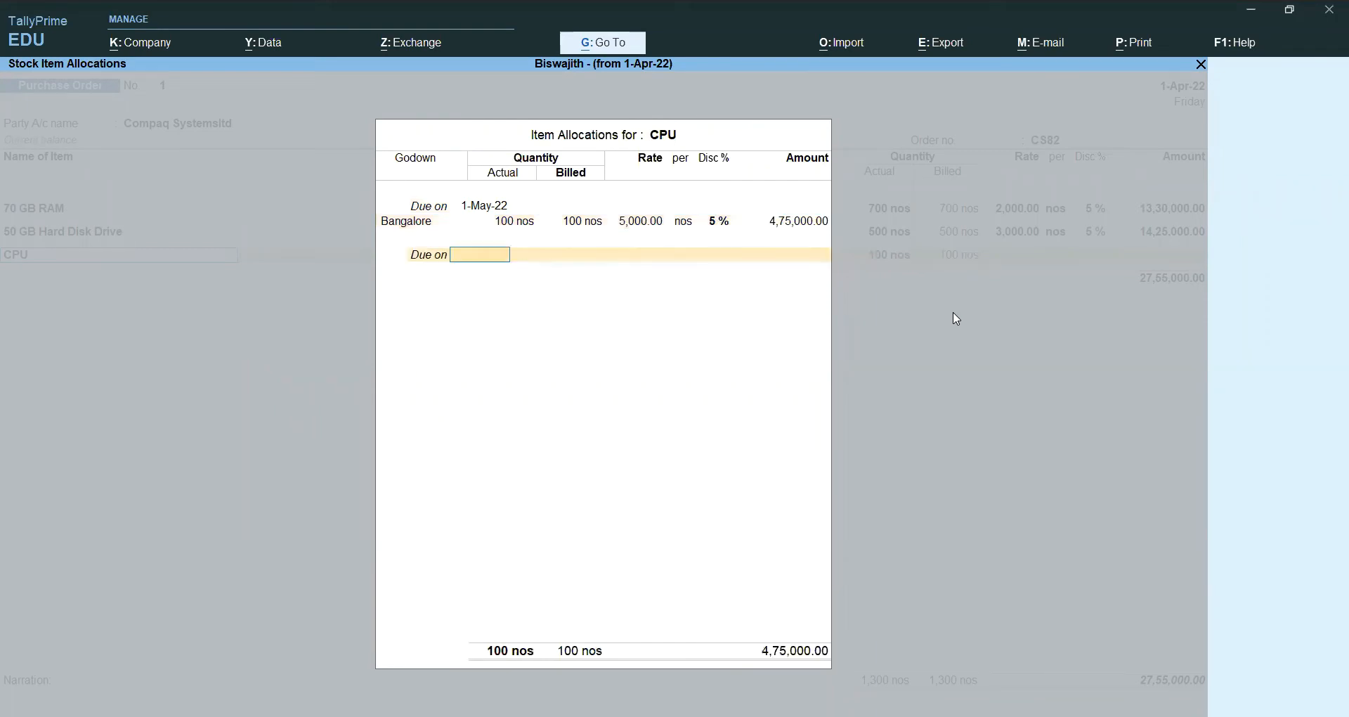
key(Return)
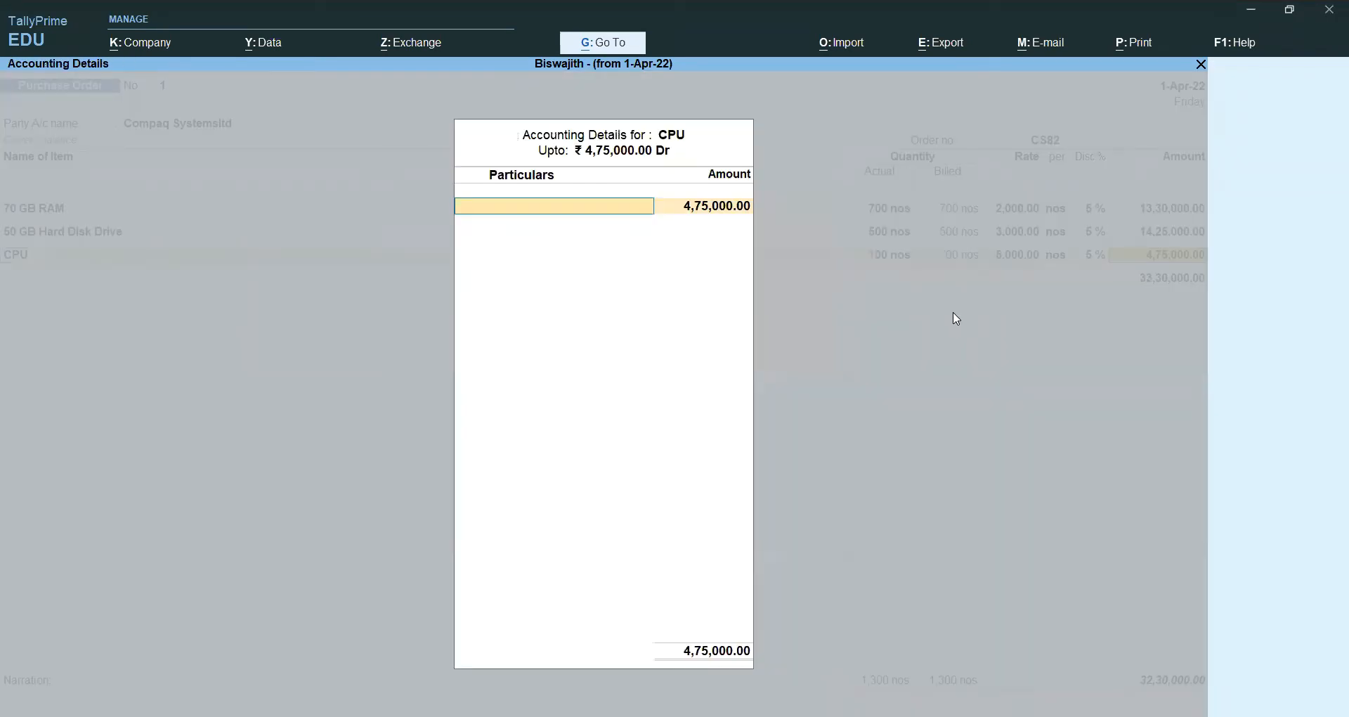
key(Return)
key(Return)
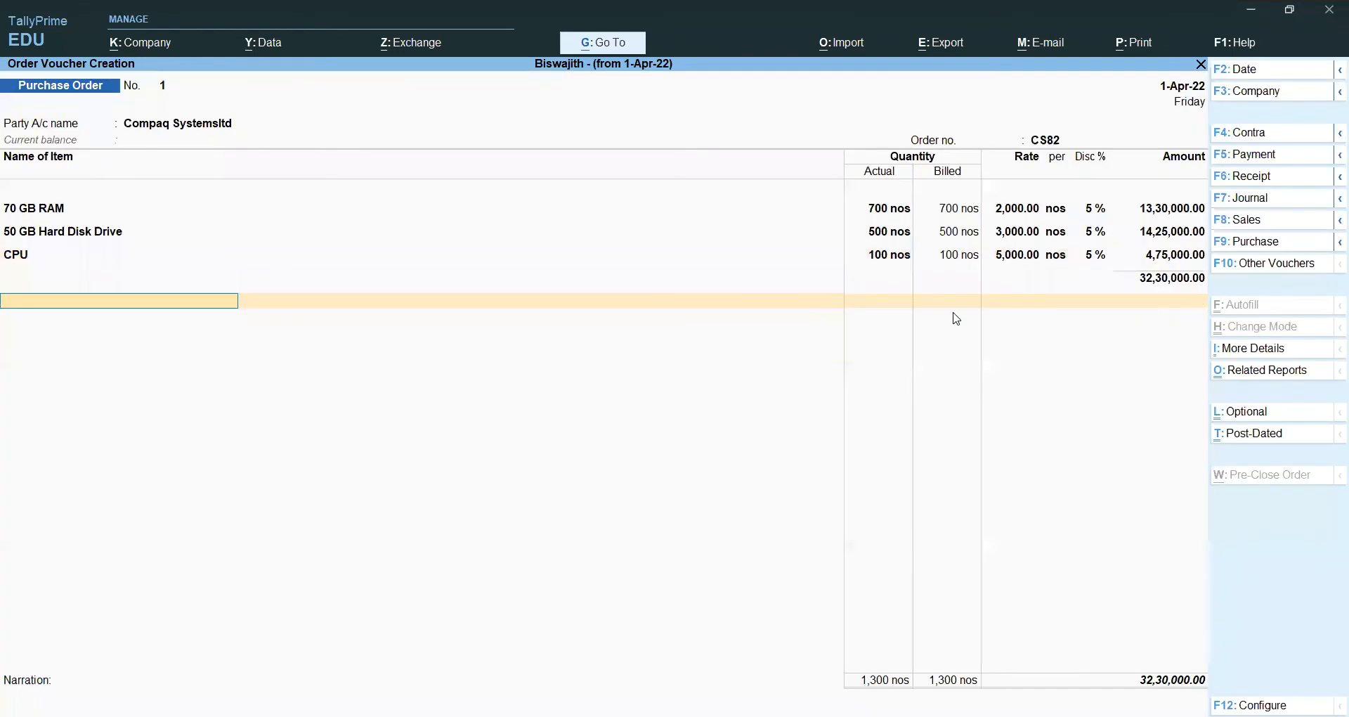
text(C)
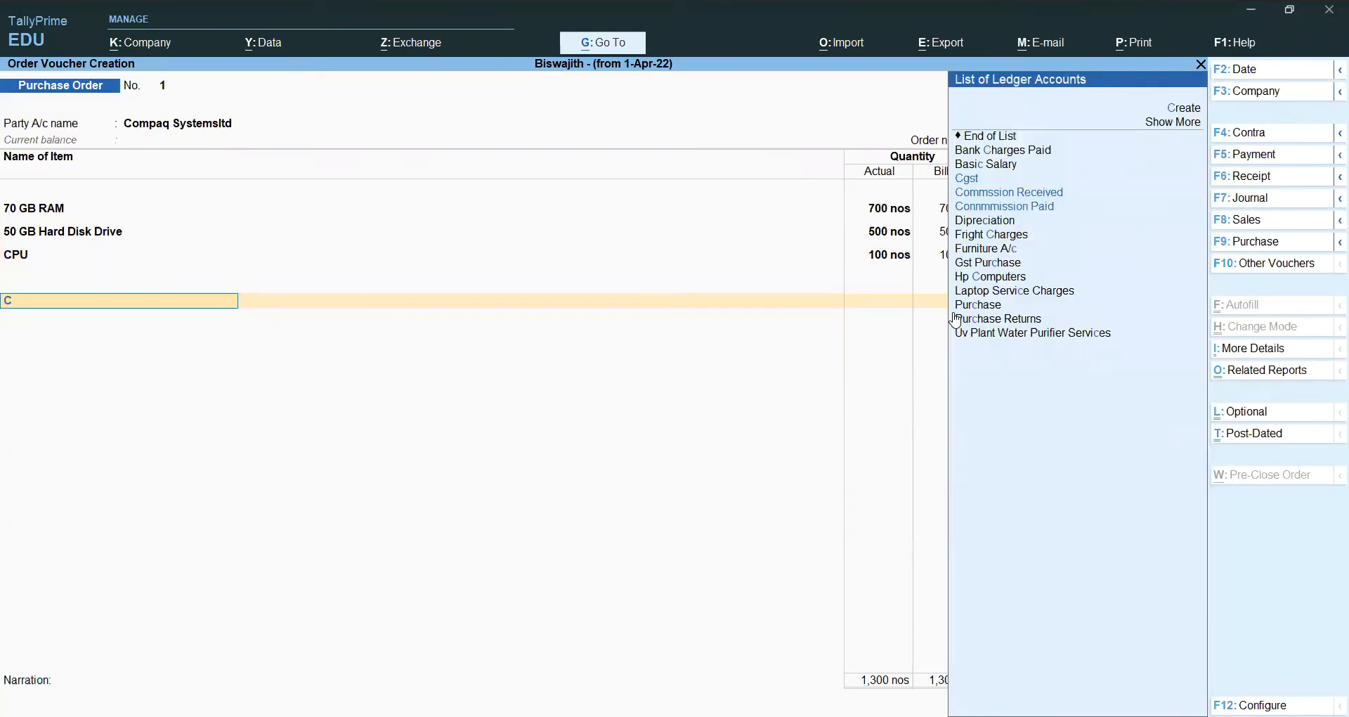
text(g)
Step: Add two Cgst tax lines of 2,90,700.00 each and move on to the narration
key(Return)
key(Return)
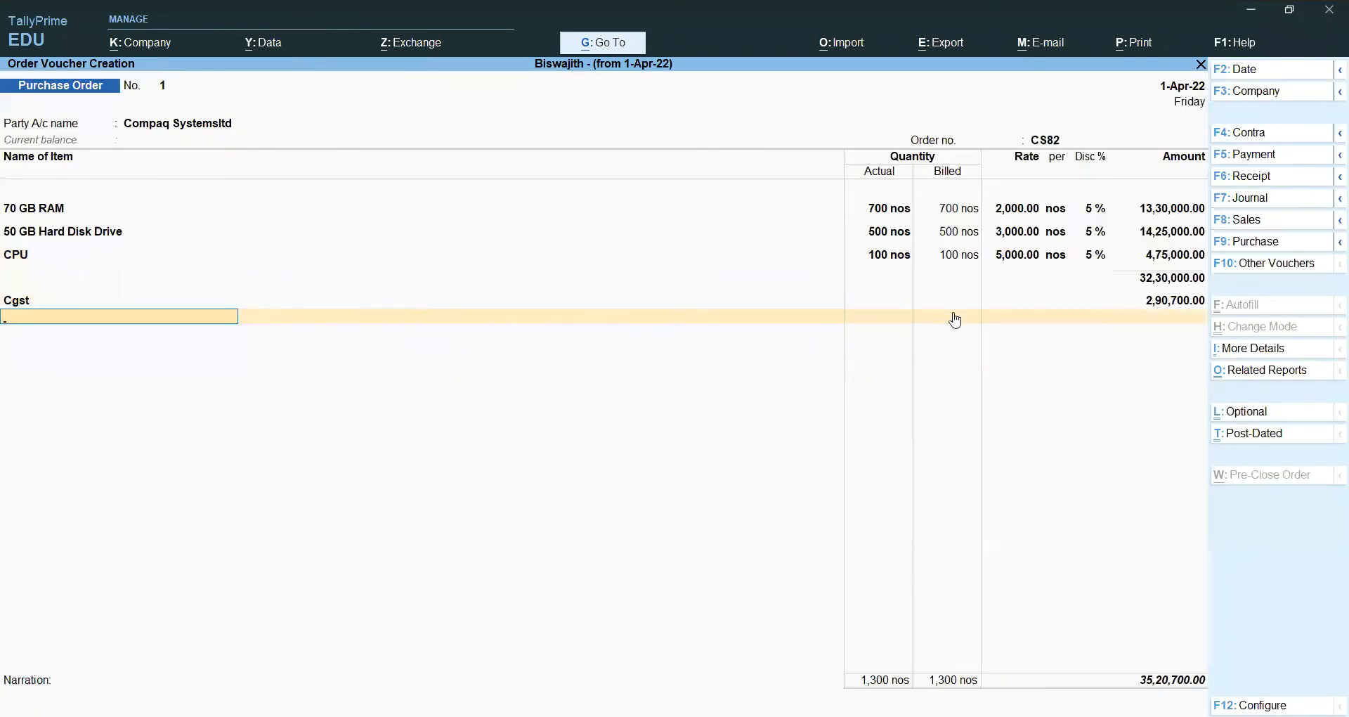
text(Cg)
key(Return)
key(Return)
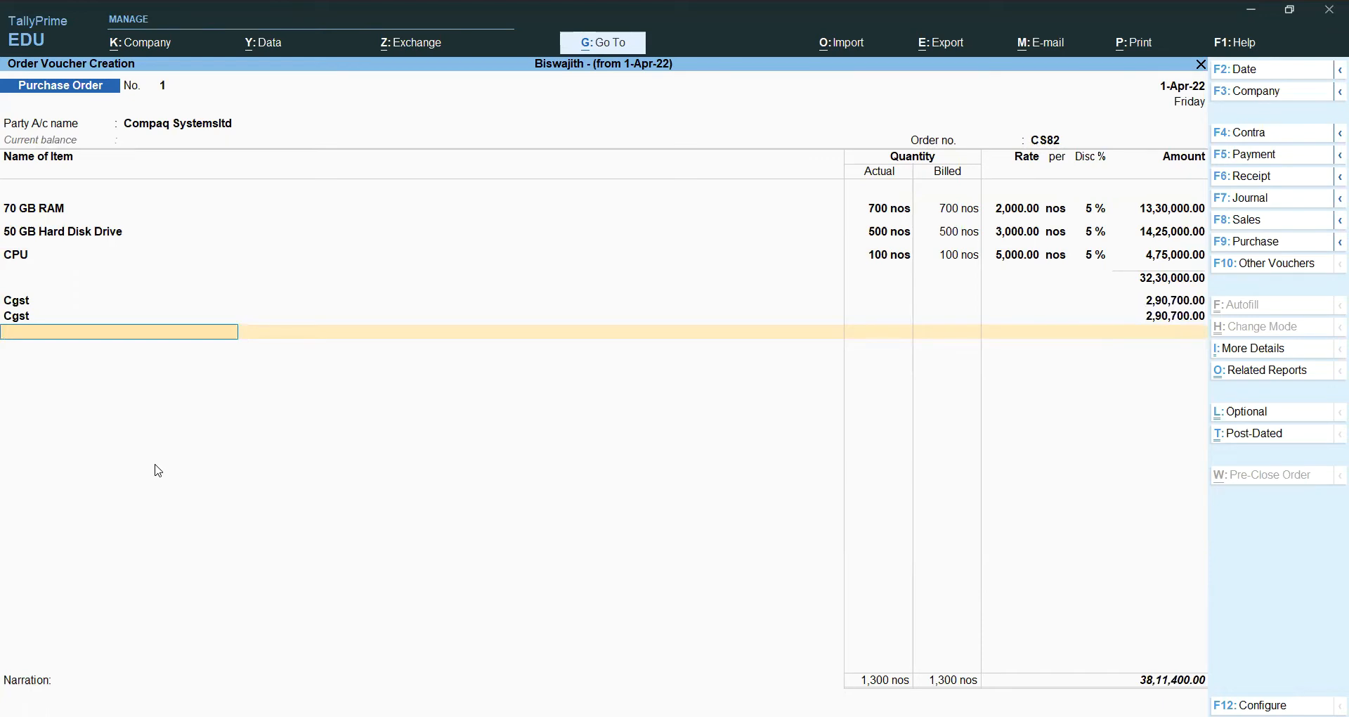
key(Return)
key(Return)
key(Return)
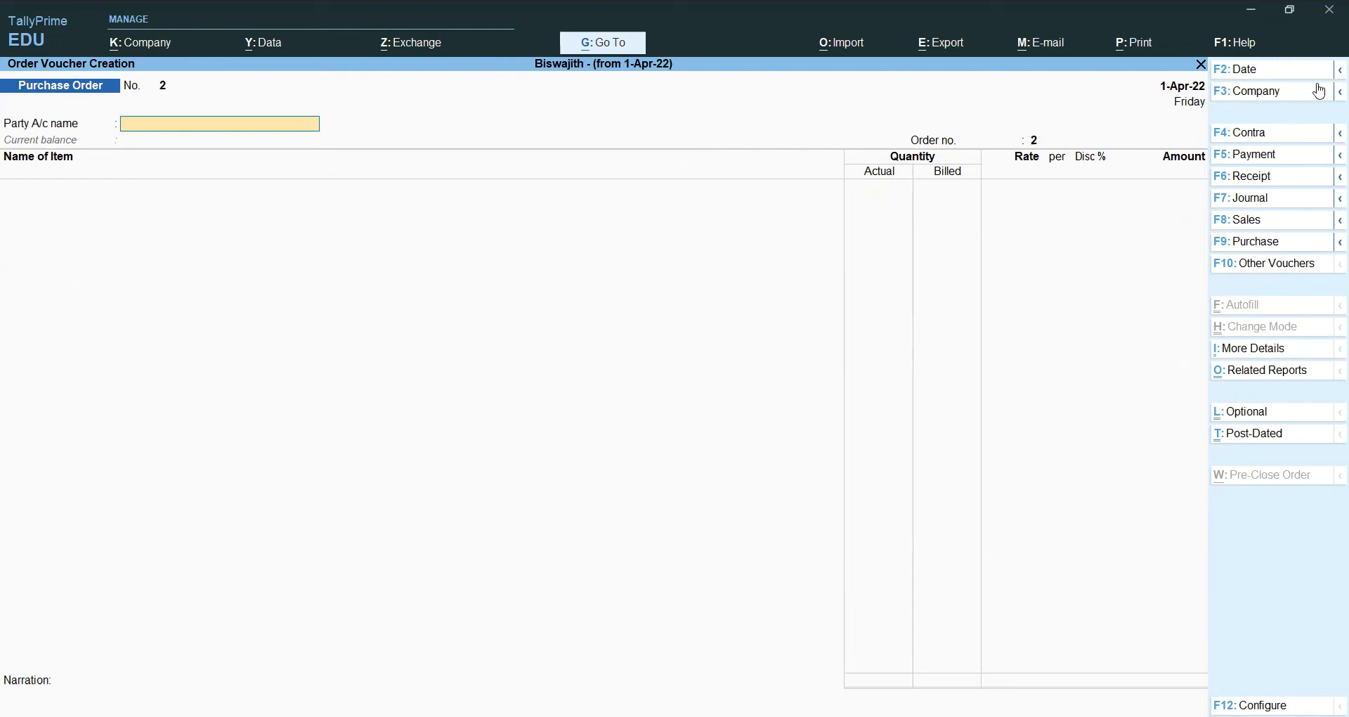
Step: List inactive voucher types and choose Sales Order for activation
click(1261, 267)
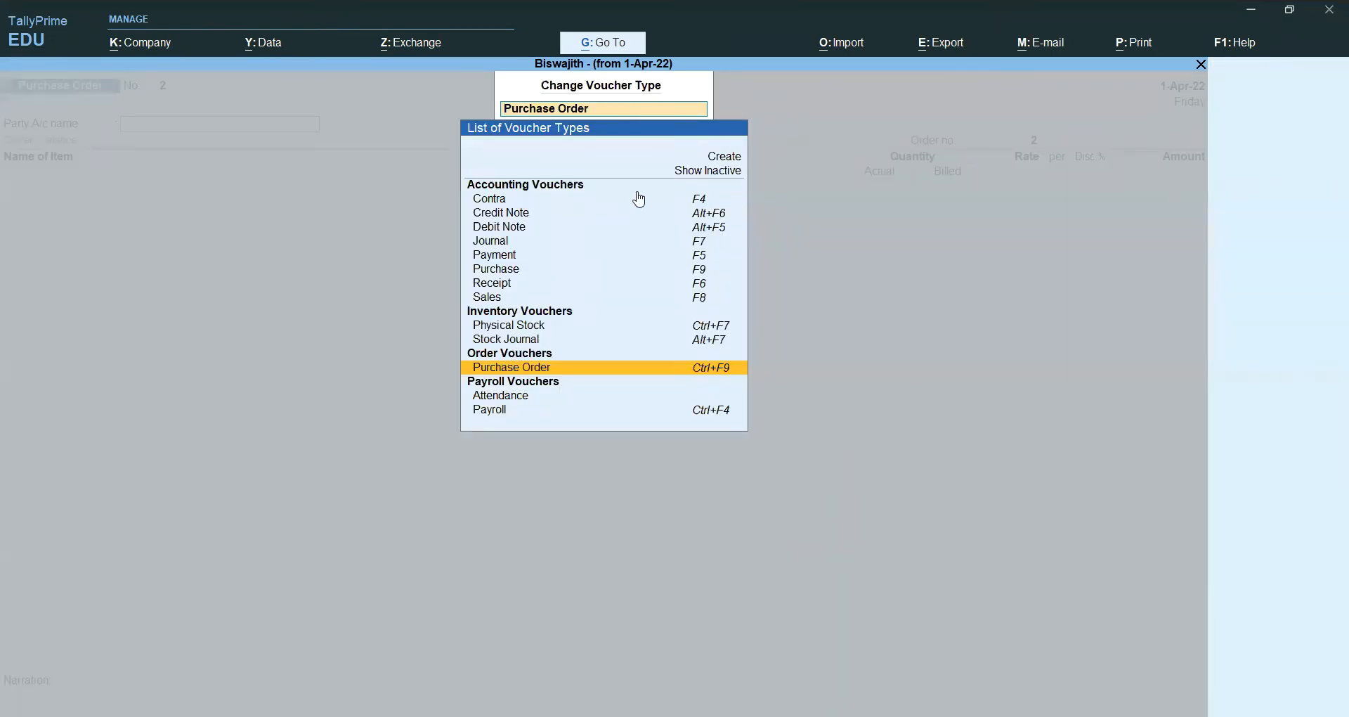
click(734, 171)
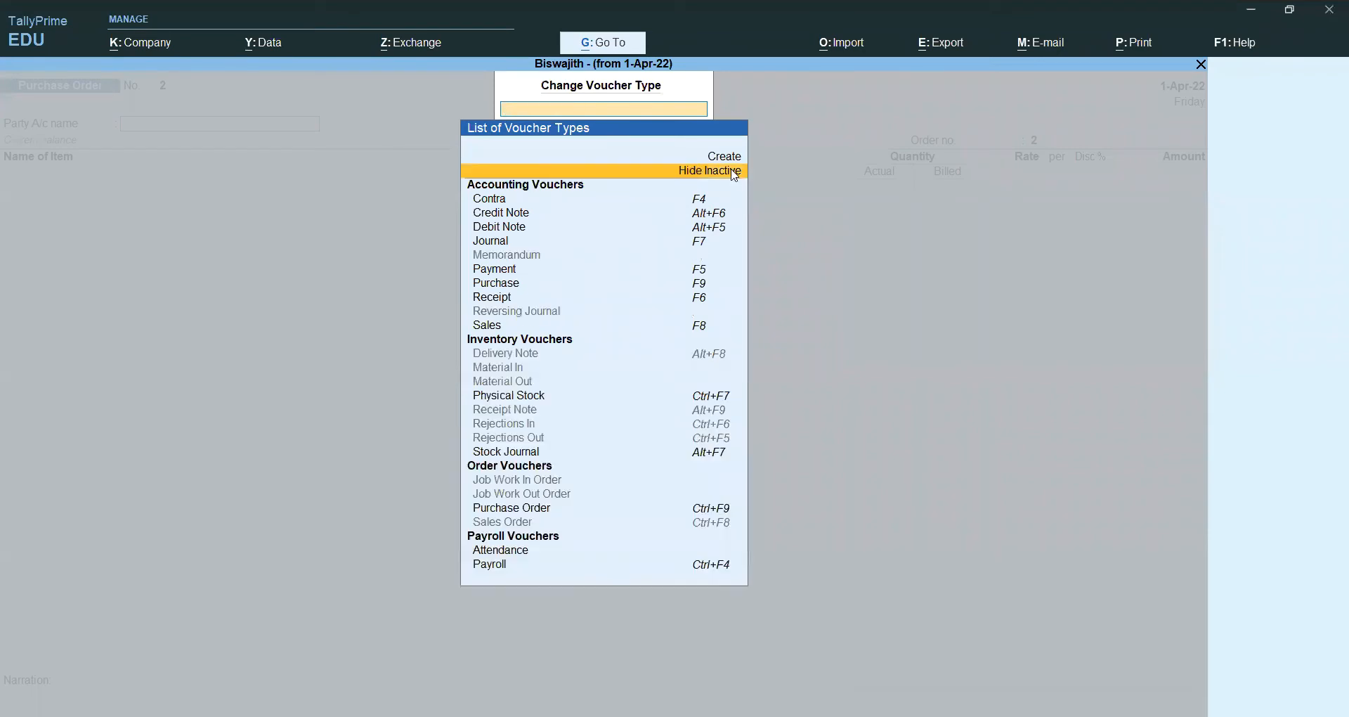
key(Down)
key(Down)
key(Down)
key(Down)
key(Down)
key(Down)
key(Down)
key(Down)
key(Down)
key(Down)
key(Down)
key(Down)
key(Down)
key(Down)
key(Down)
key(Down)
key(Down)
key(Down)
key(Down)
key(Down)
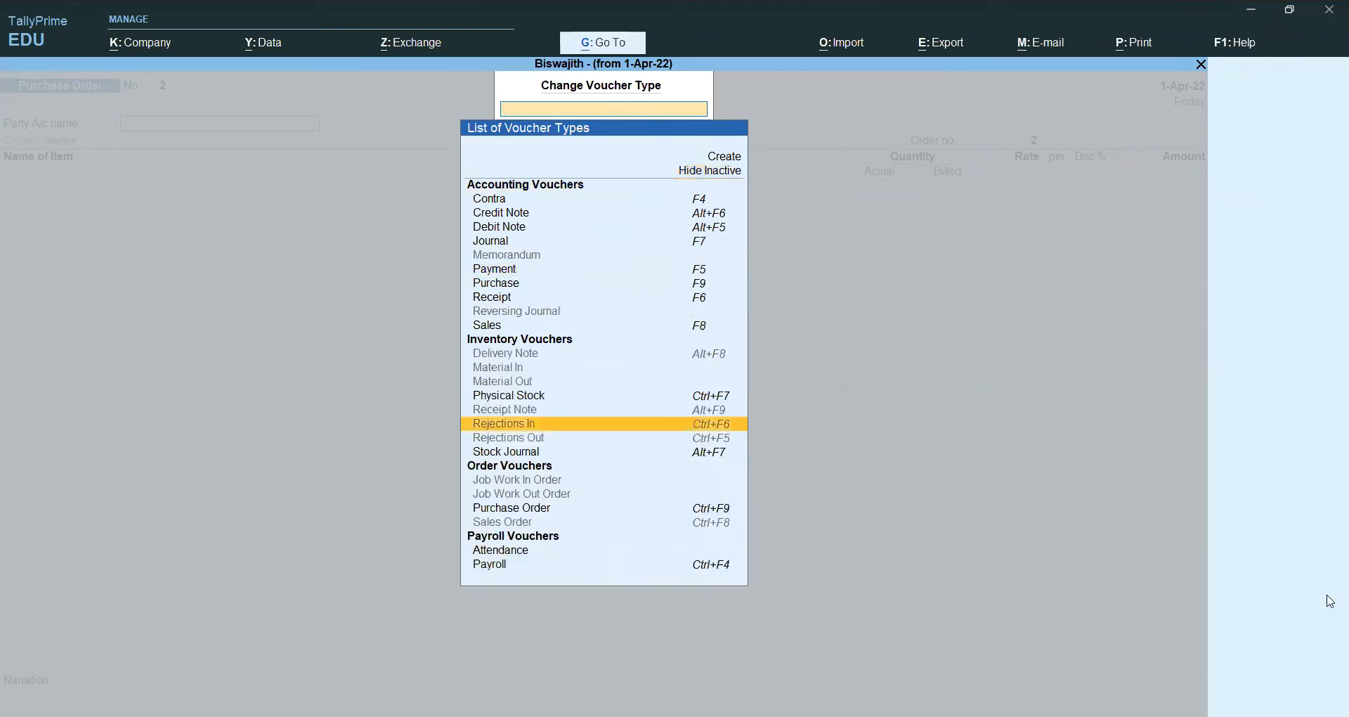
key(Down)
key(Down)
key(Down)
key(Down)
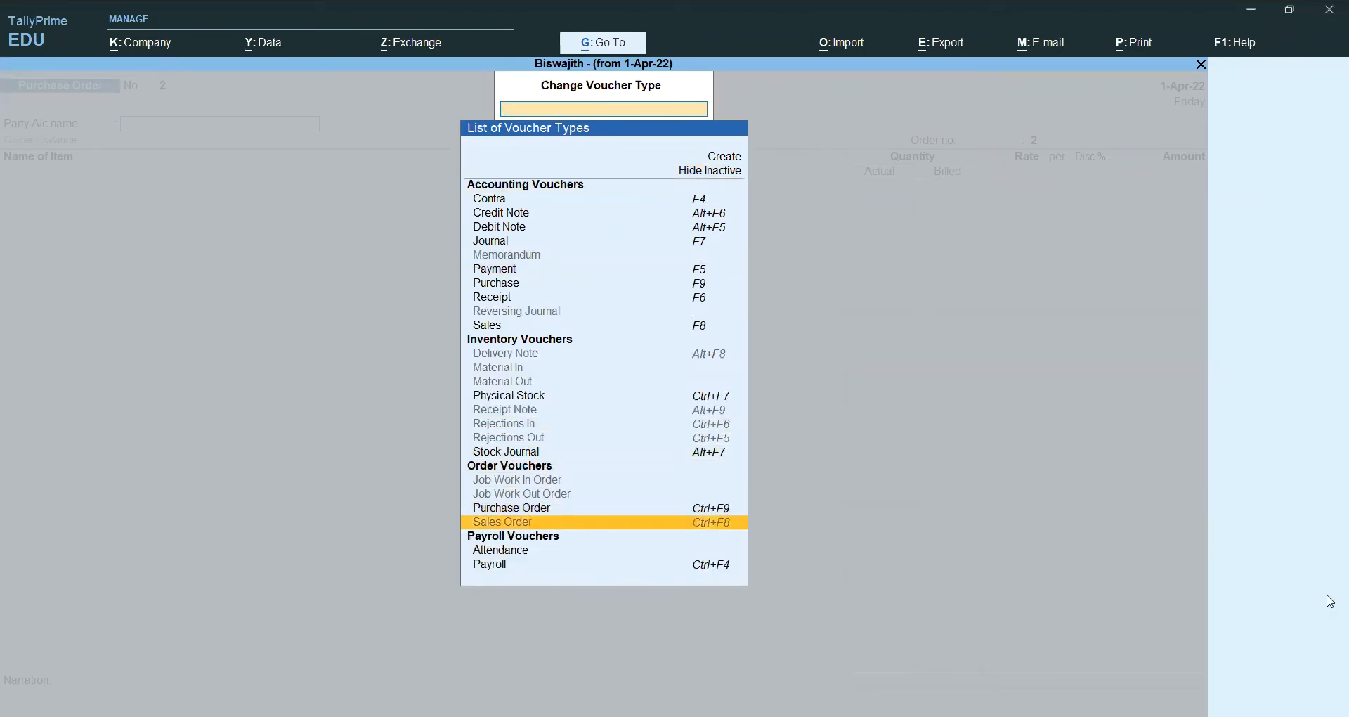
key(Return)
key(Return)
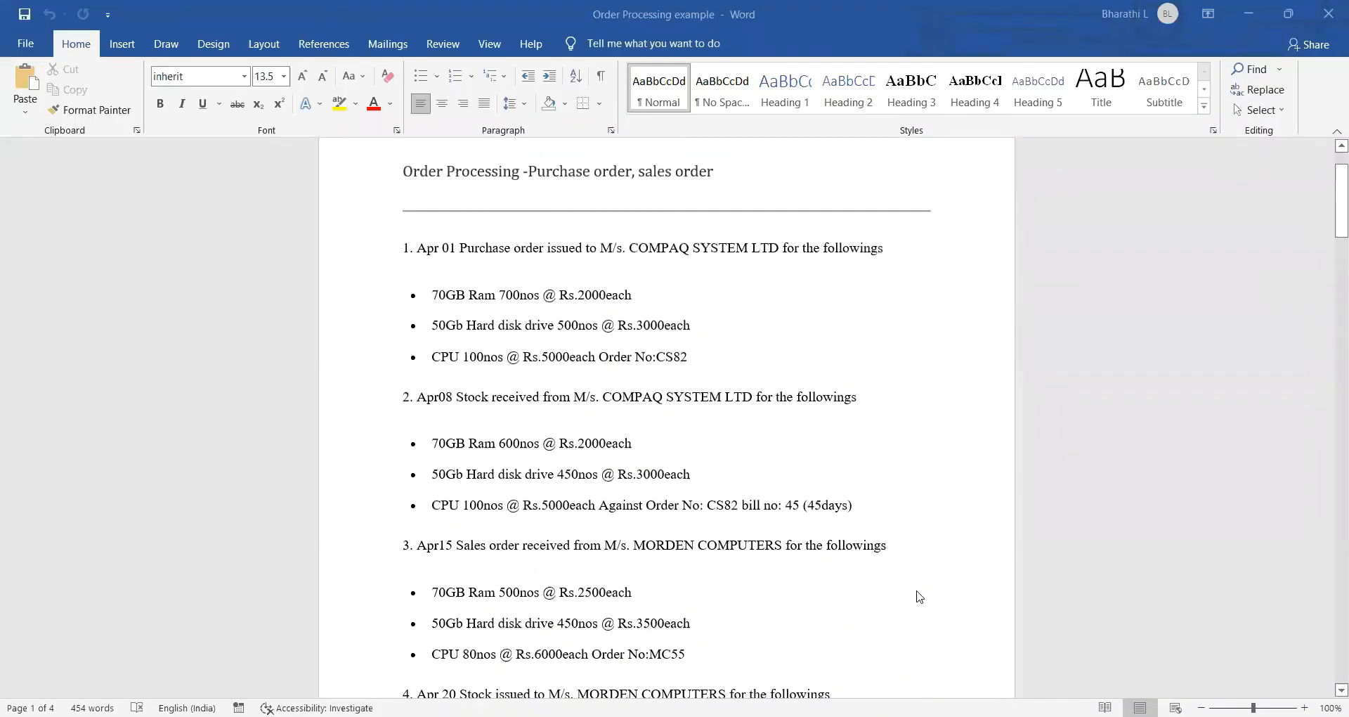
Step: Scroll through the Order Processing example to review its purchase and sales orders
scroll(918, 596, down, 8)
scroll(918, 596, down, 4)
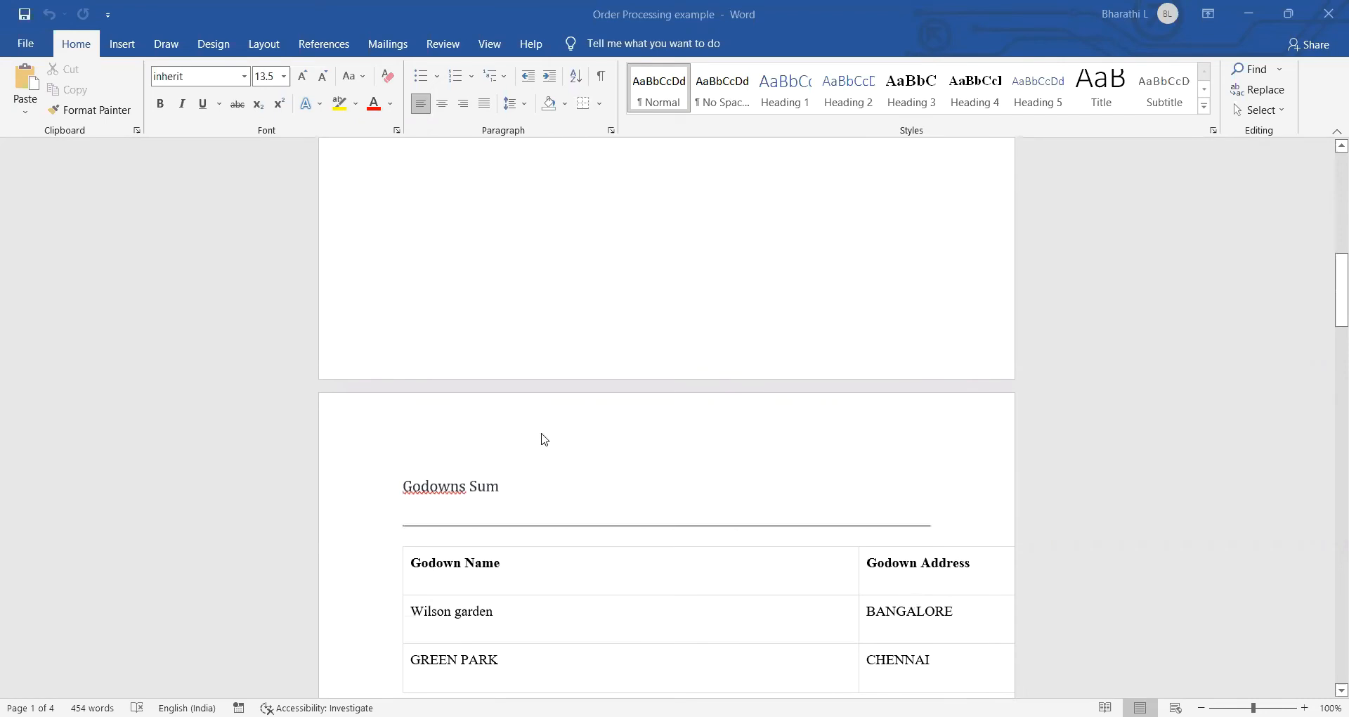
scroll(451, 386, up, 5)
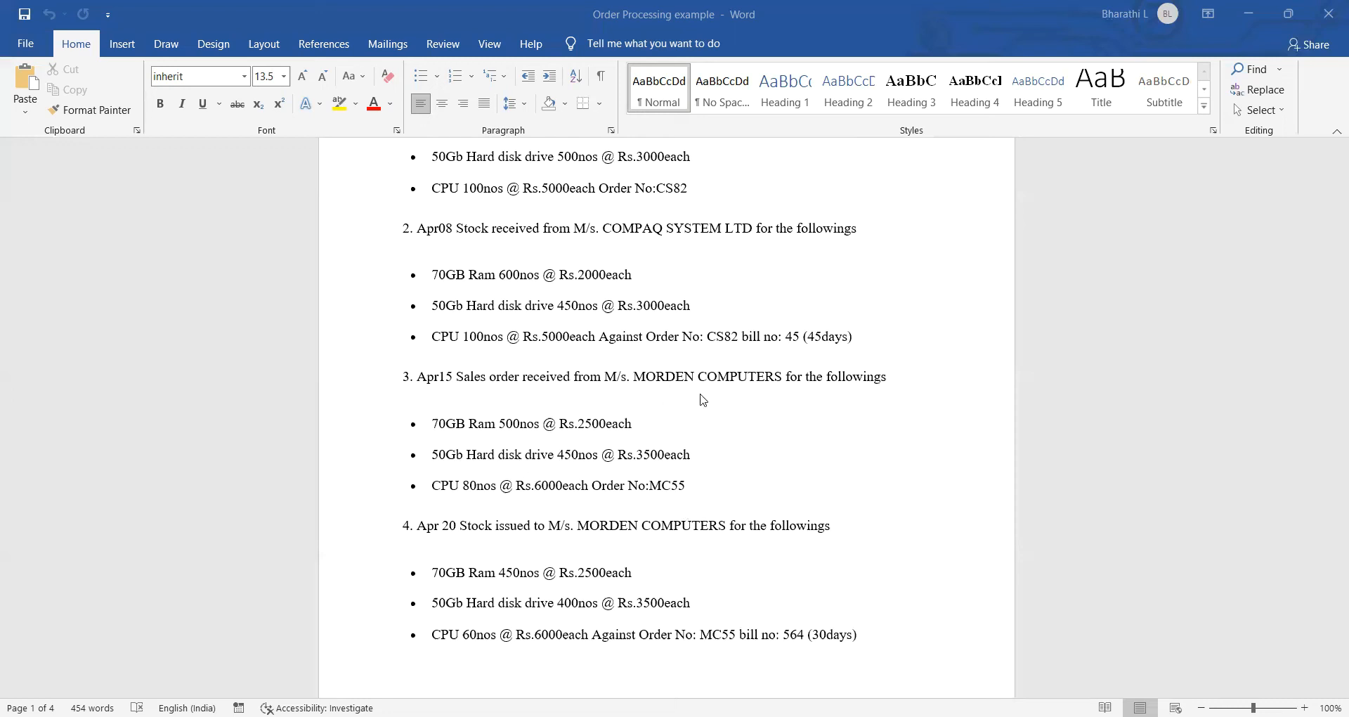
scroll(704, 401, down, 1)
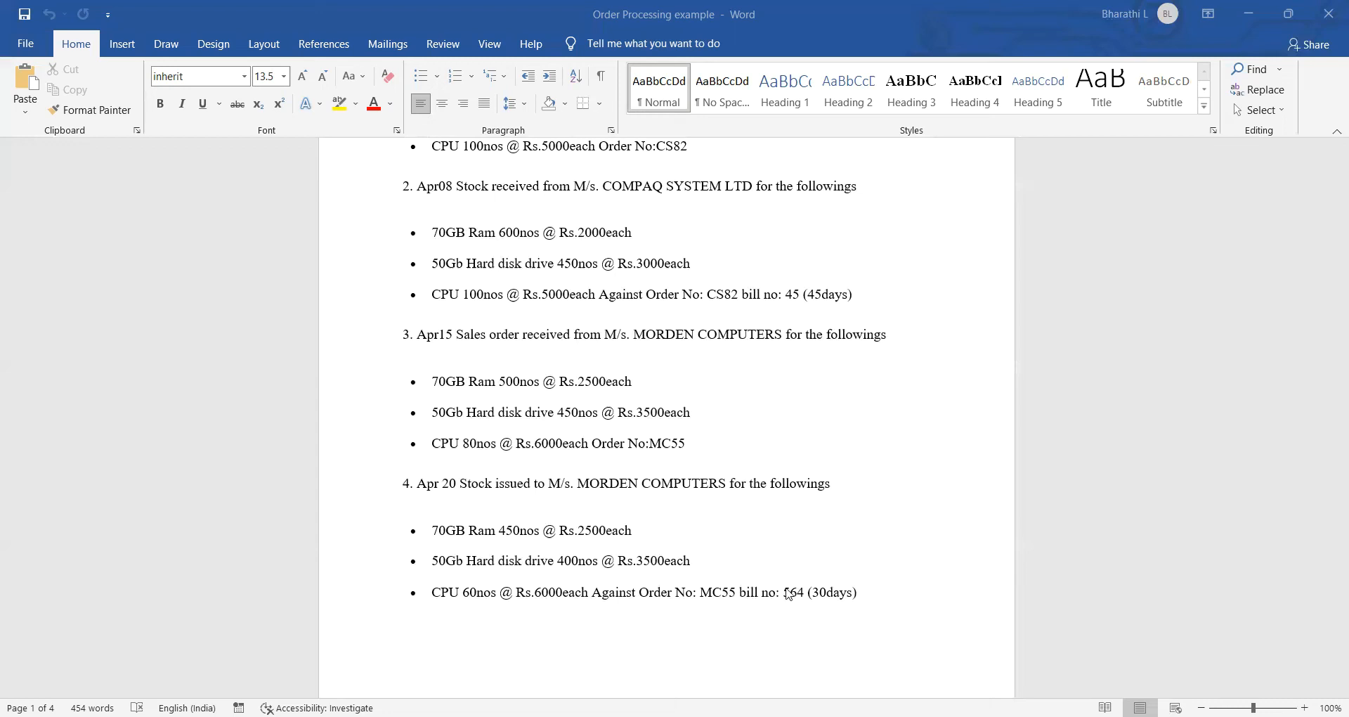
scroll(782, 592, down, 3)
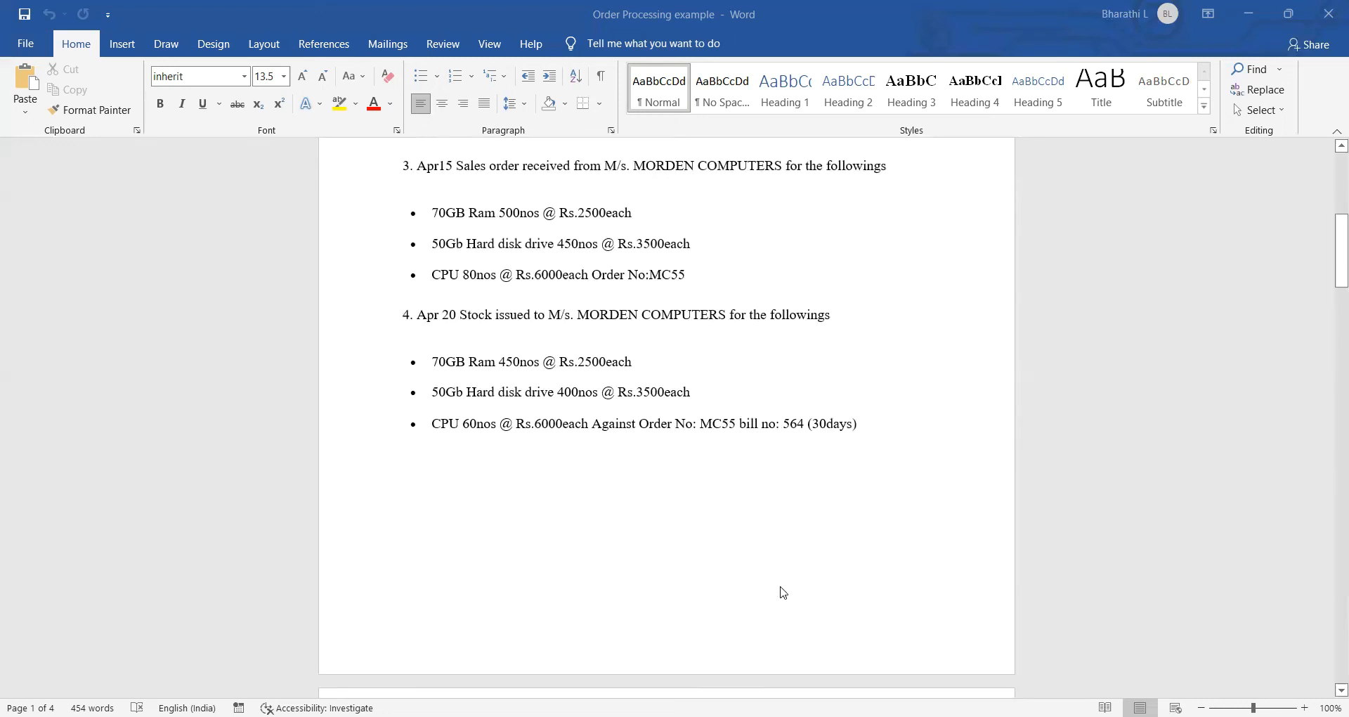
scroll(780, 592, up, 2)
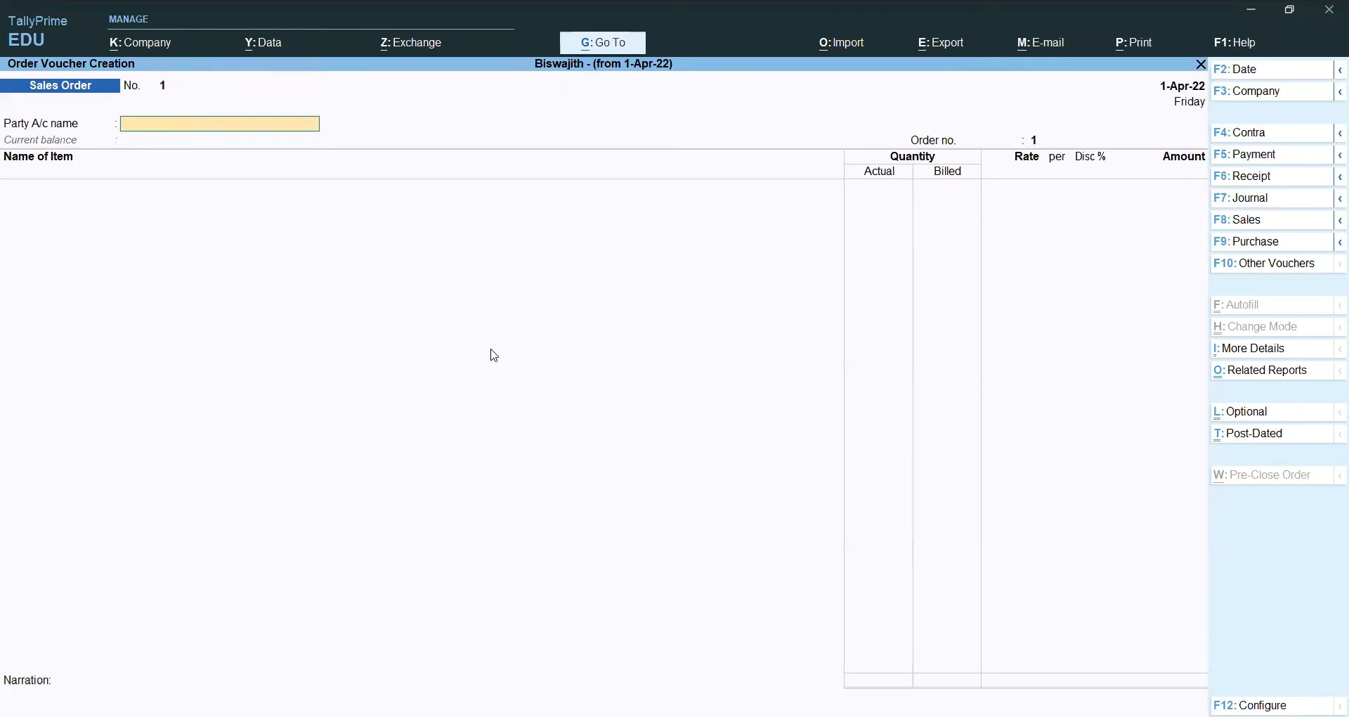
Step: From the Party A/c name field, start a new ledger named Modern Computers
key(alt)
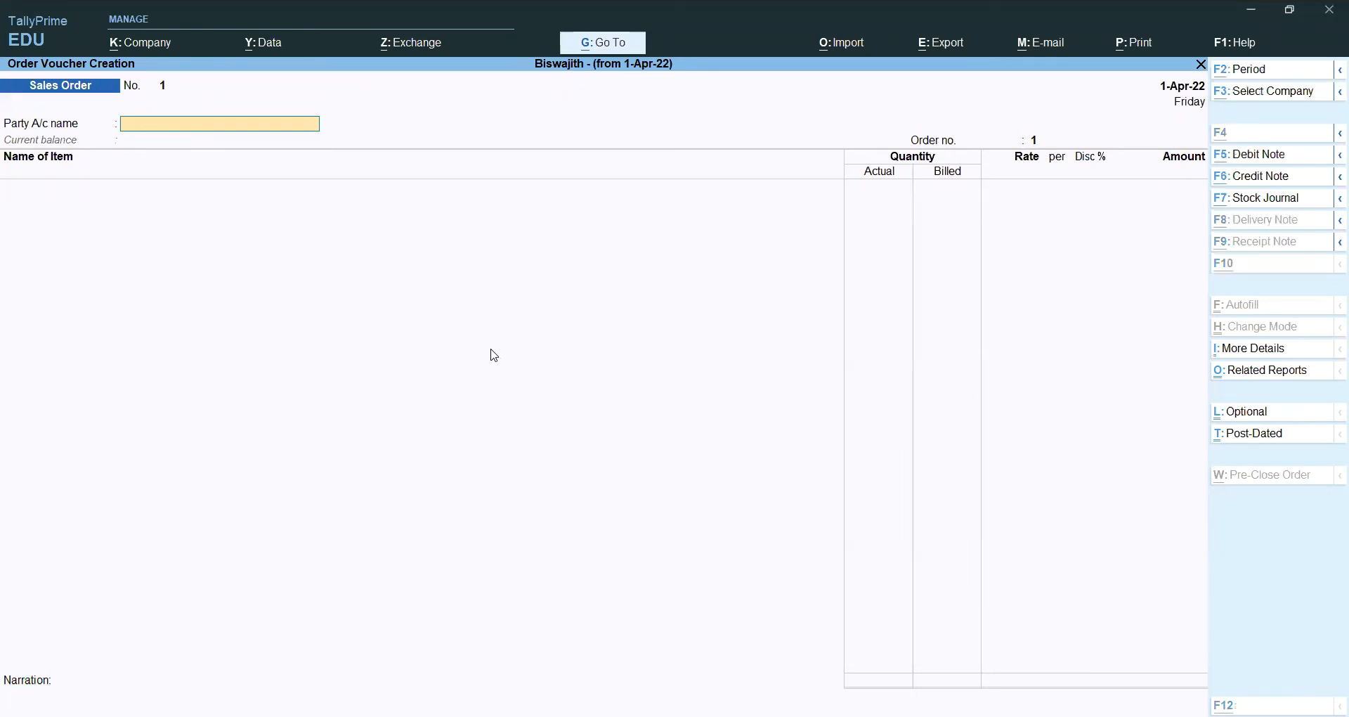
key(alt+c)
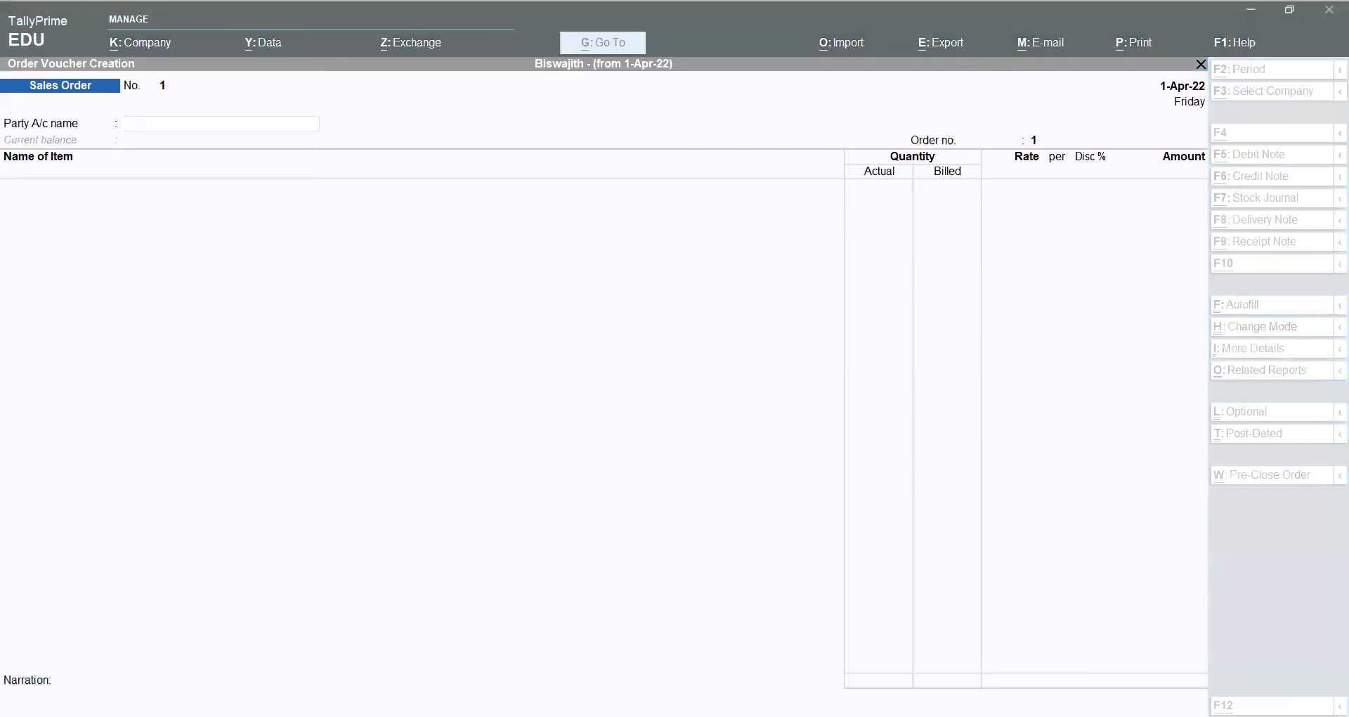
key(alt+Tab)
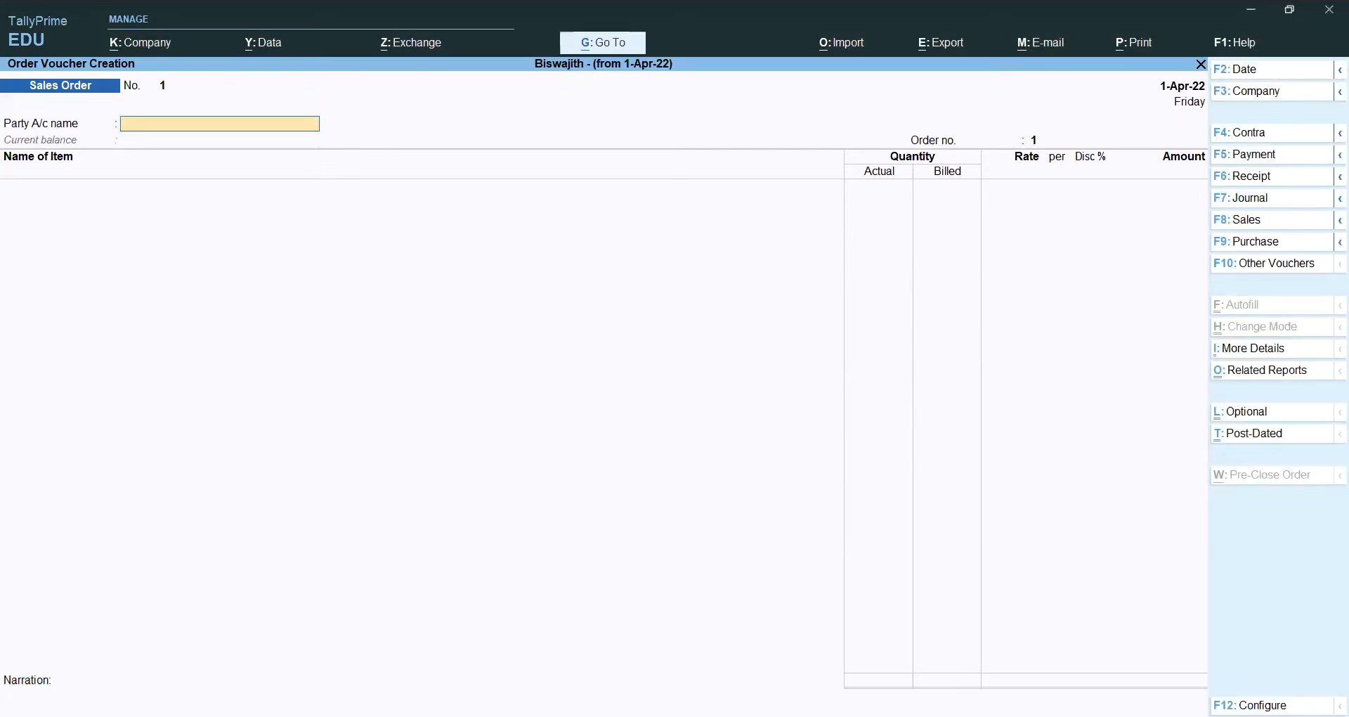
key(Escape)
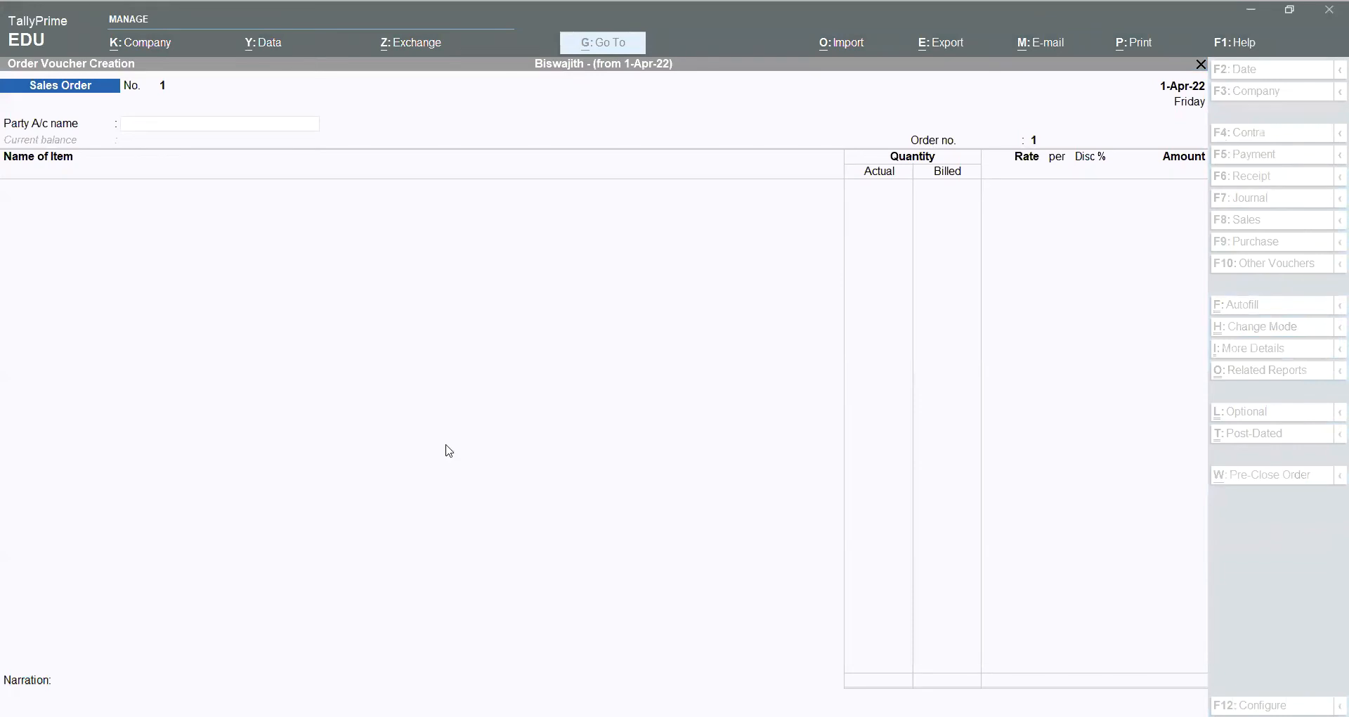
click(194, 121)
text(Mo)
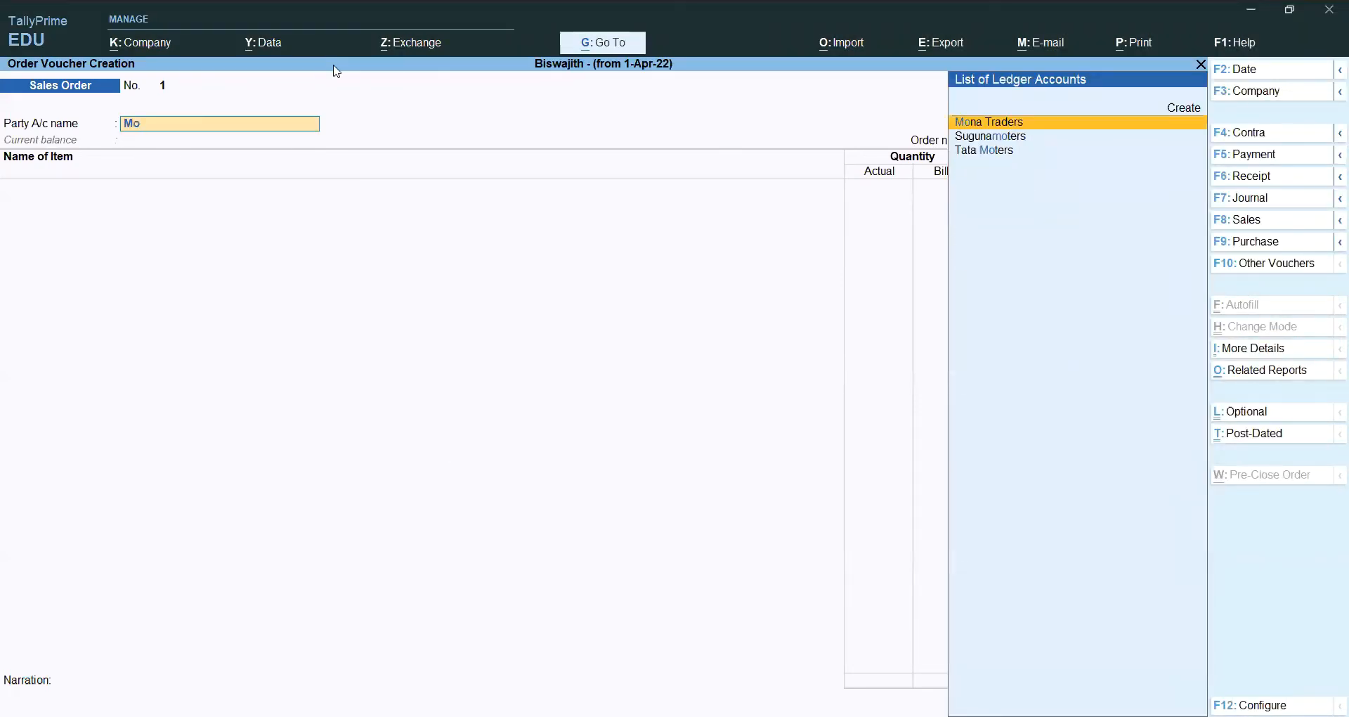
click(1185, 109)
text(Mod)
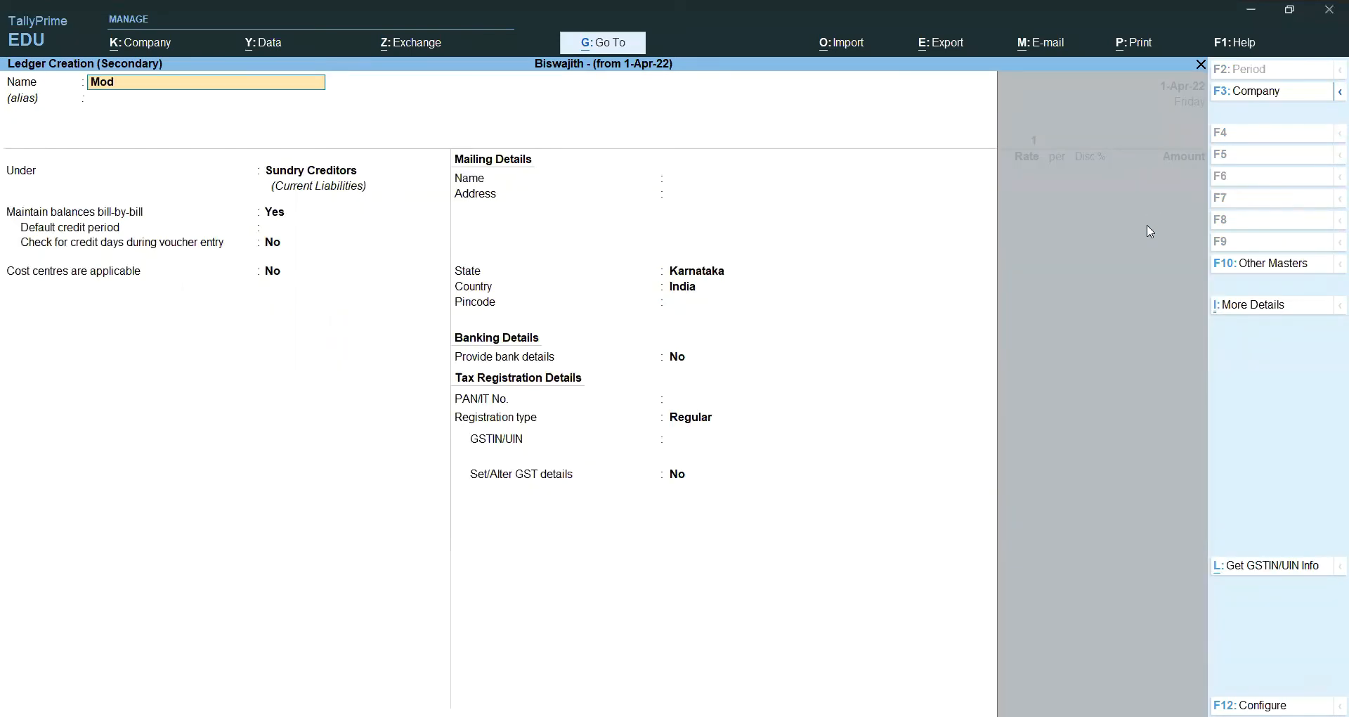
text(ern Computers)
key(Return)
key(Return)
Step: Place it under Sundry Debtors with a Btm address, Regular registration, and save it
text(S)
key(Down)
key(Down)
key(Down)
key(Down)
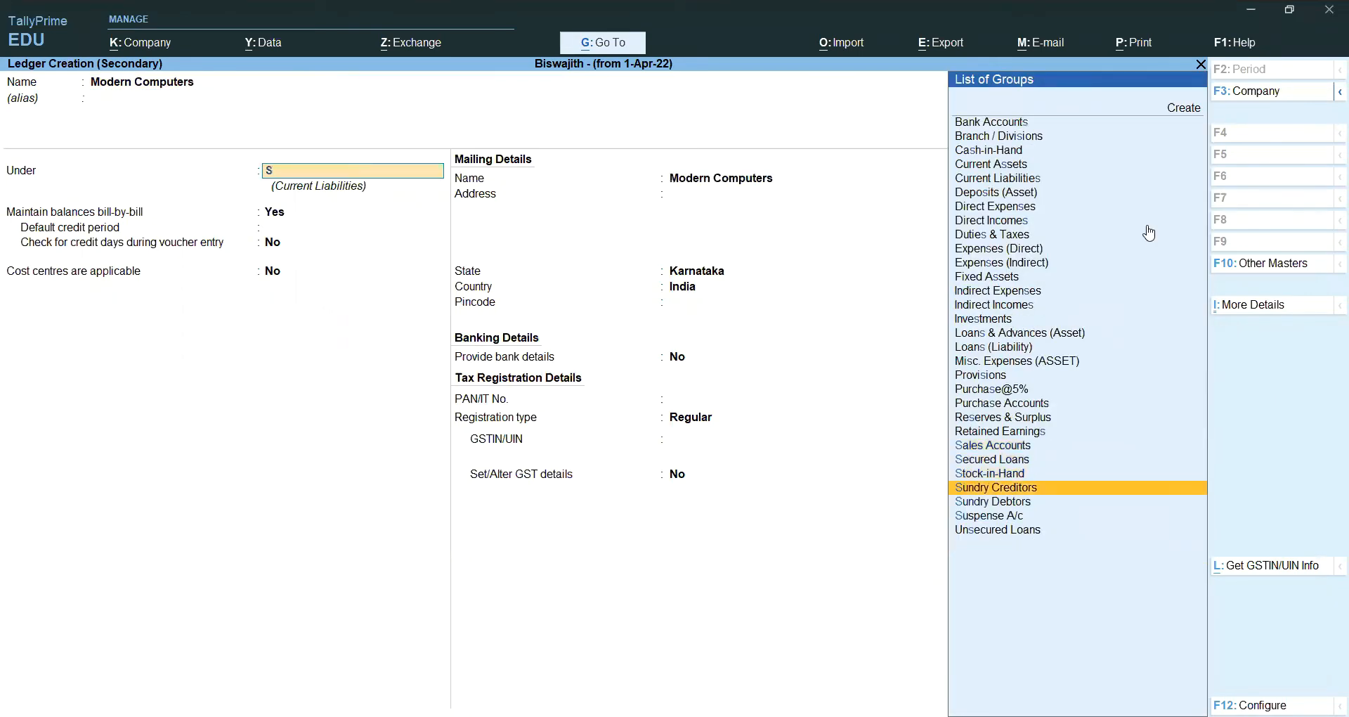
key(Return)
key(Return)
key(Return)
key(Return)
key(Return)
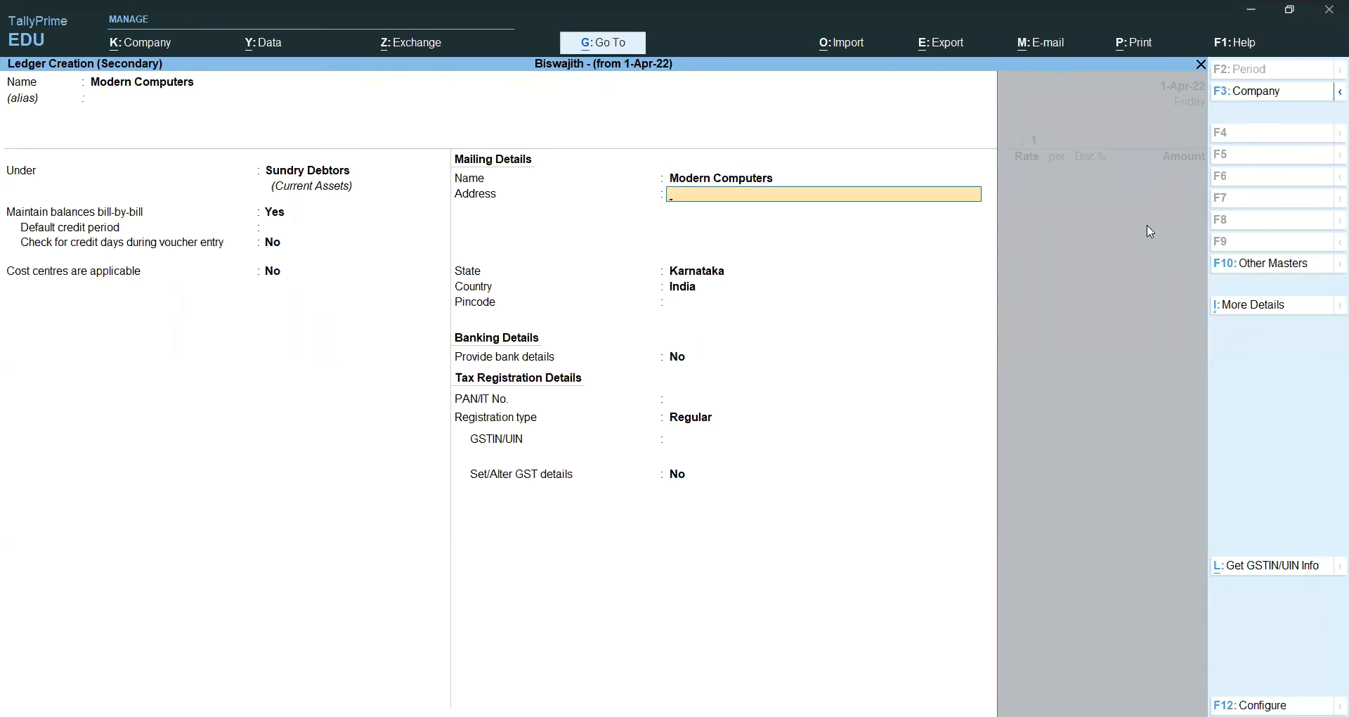
text(Btm)
key(Return)
text(Banlor)
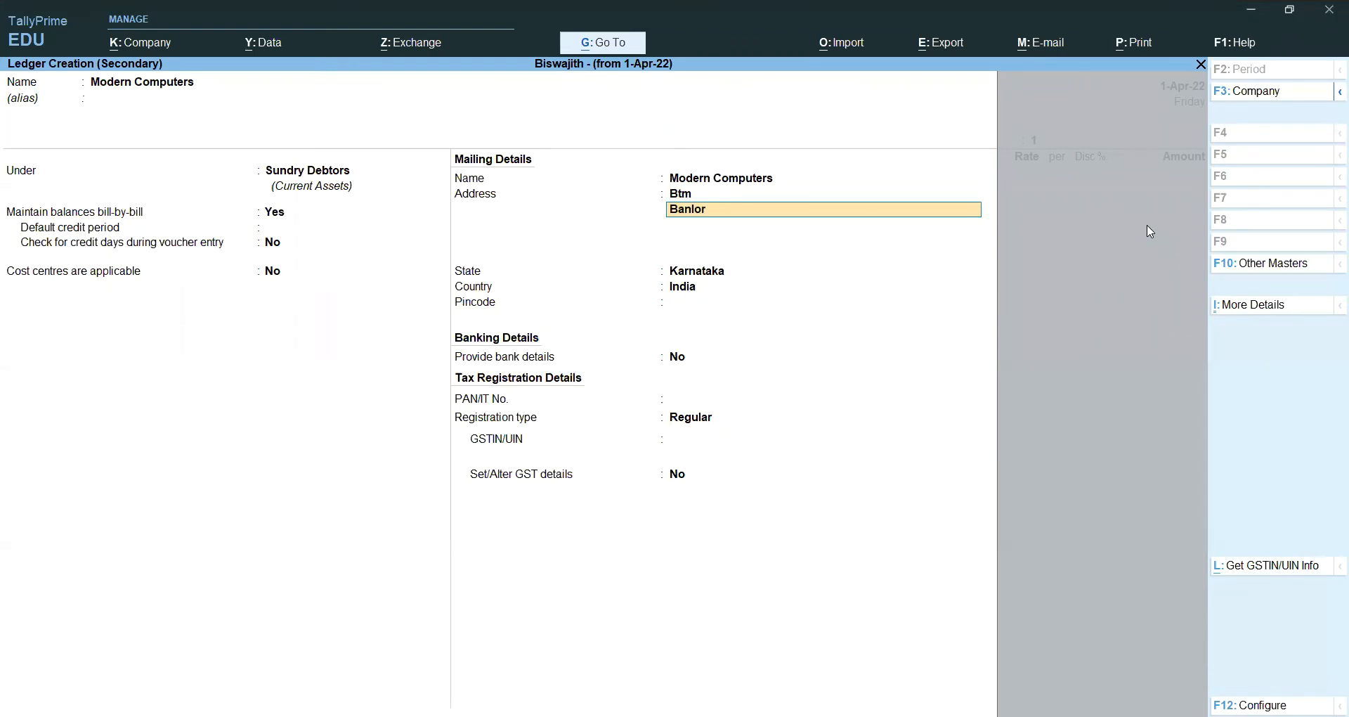
key(Return)
key(Return)
key(Return)
key(Return)
key(Return)
key(Return)
key(Return)
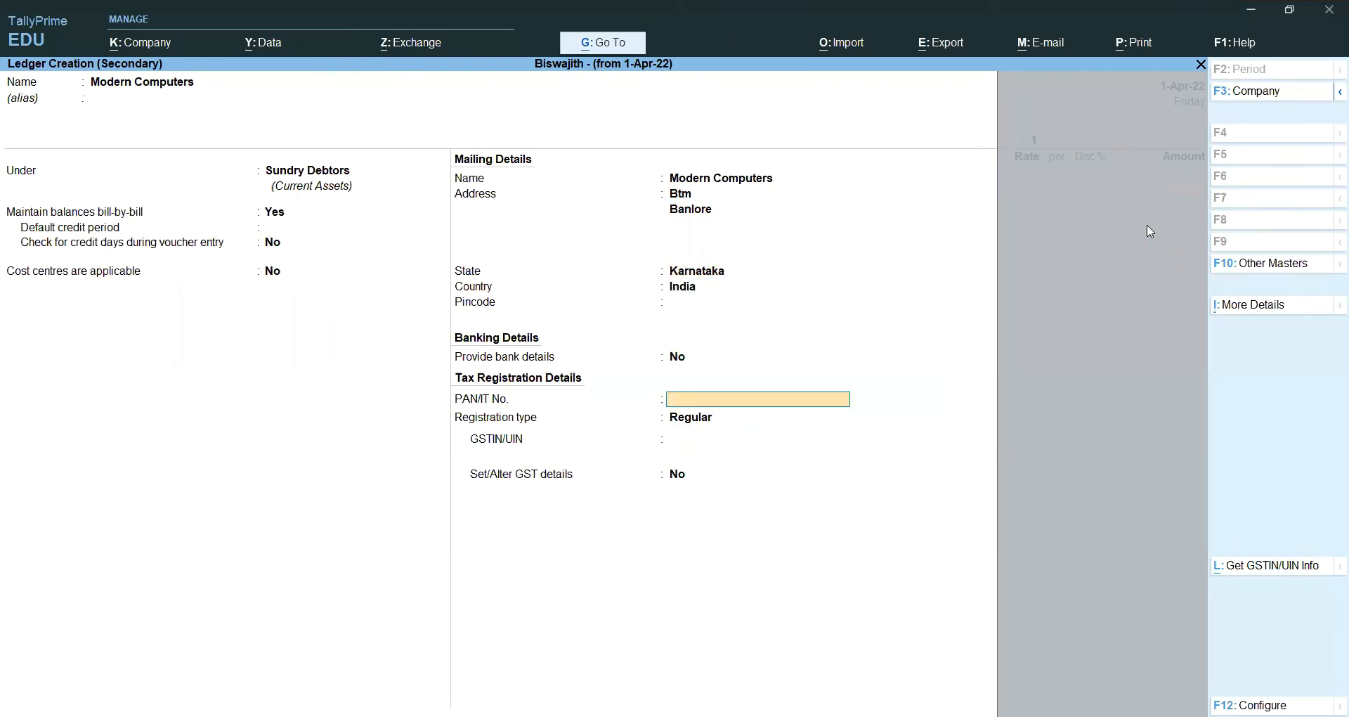
key(Return)
key(Return)
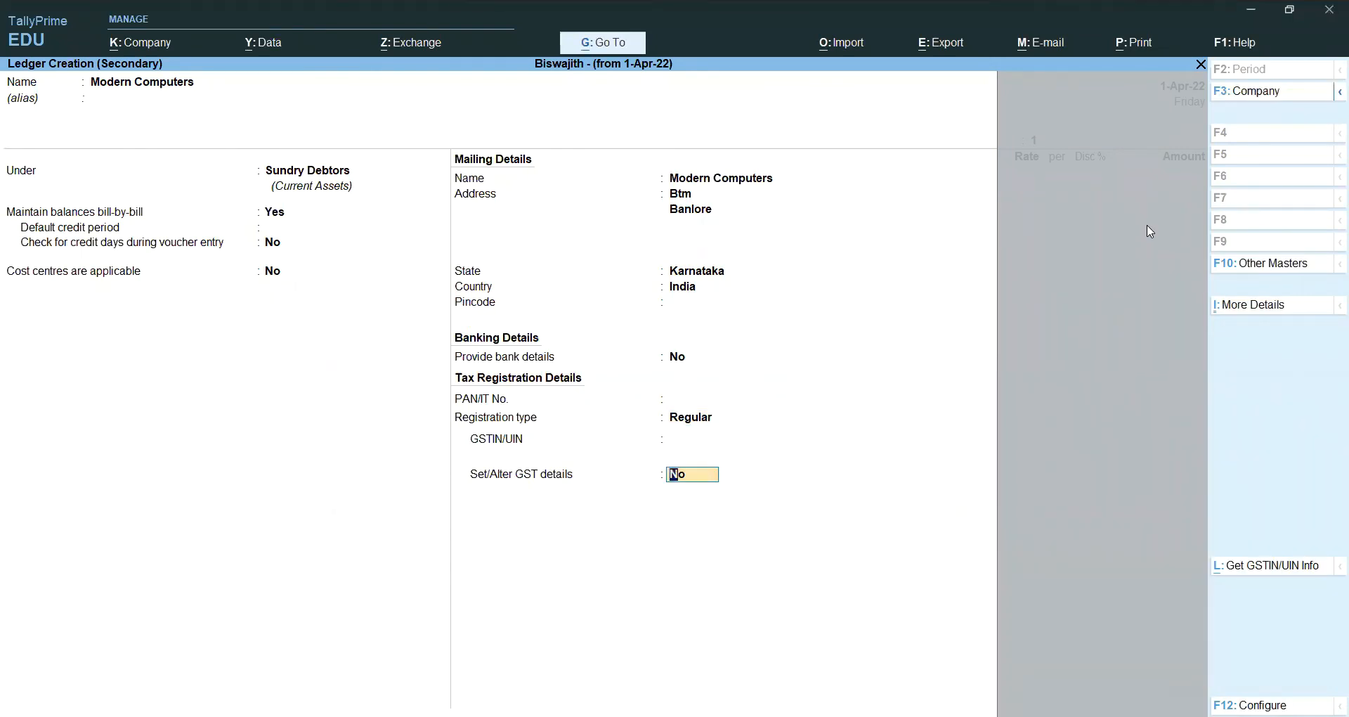
key(Return)
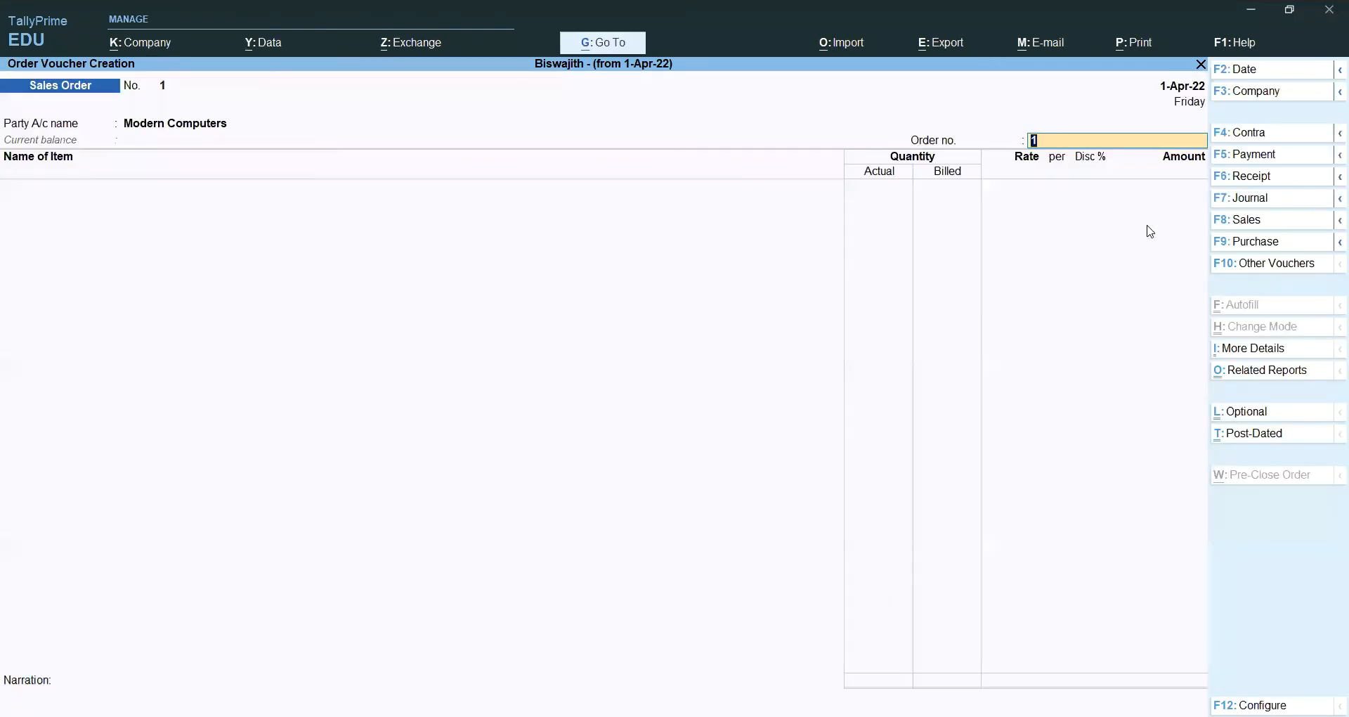
Step: Set the sales order number to MC55
key(alt)
key(alt+Tab)
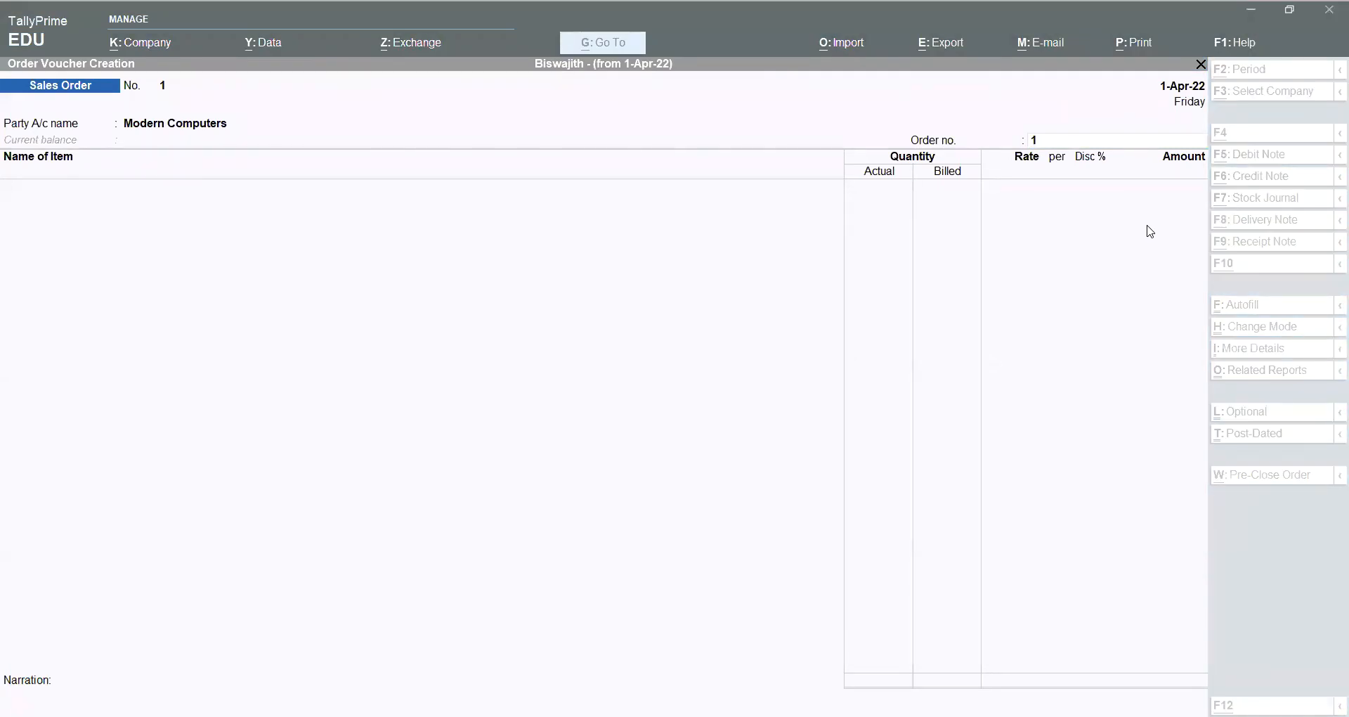
click(815, 402)
text(MC55)
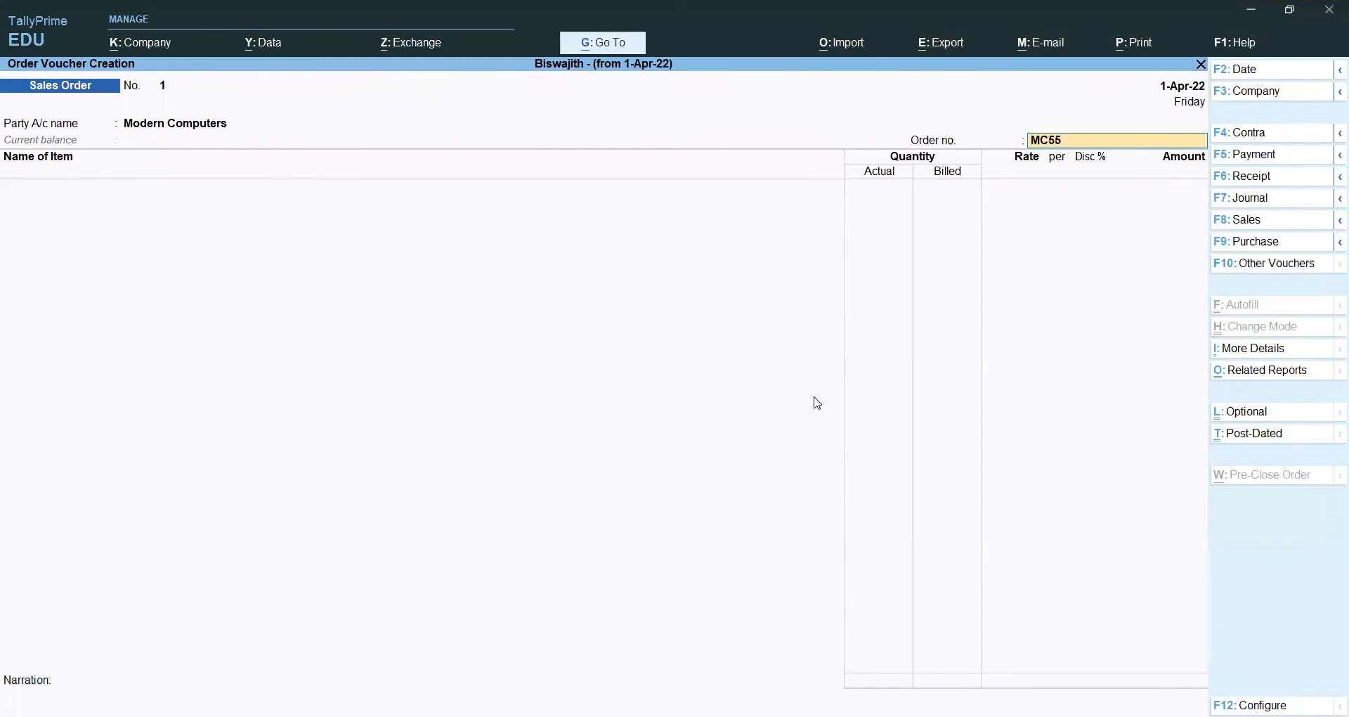
key(Return)
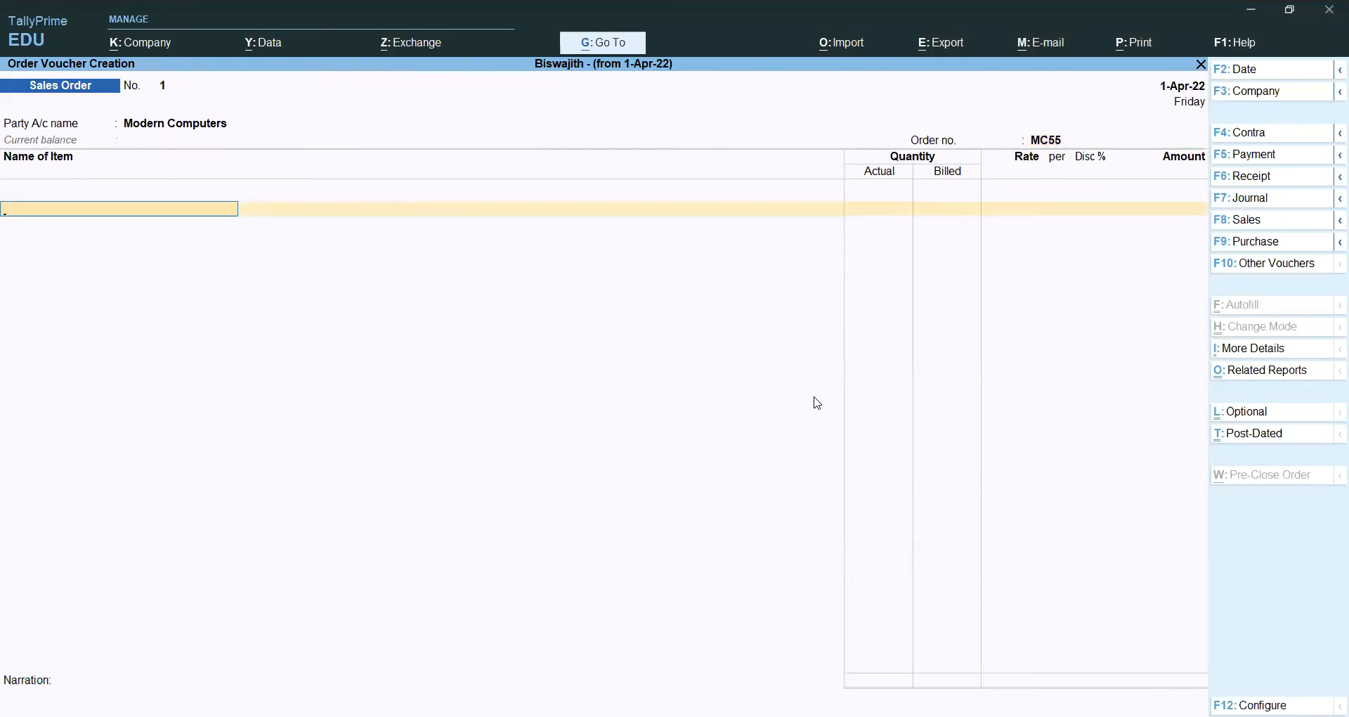
Step: Add 70 GB RAM due 1-May-22 from the Bangalore godown
key(alt)
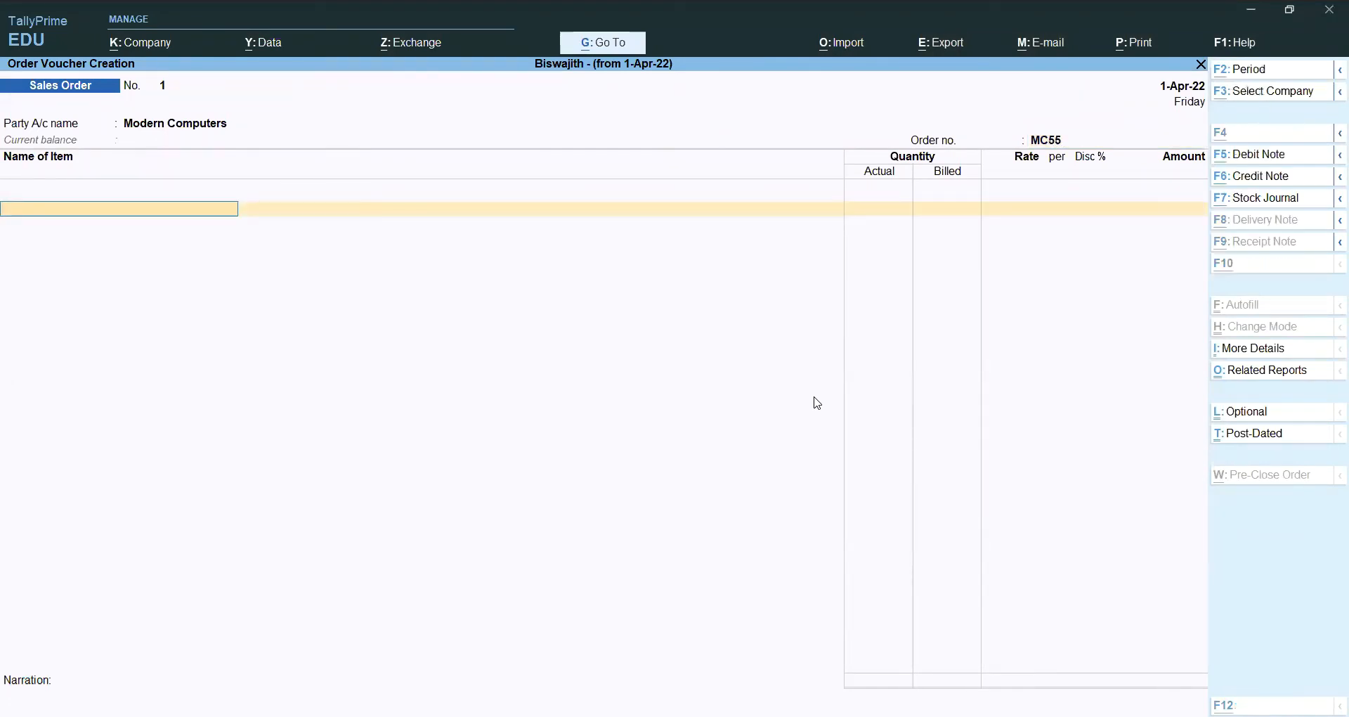
key(alt+Tab)
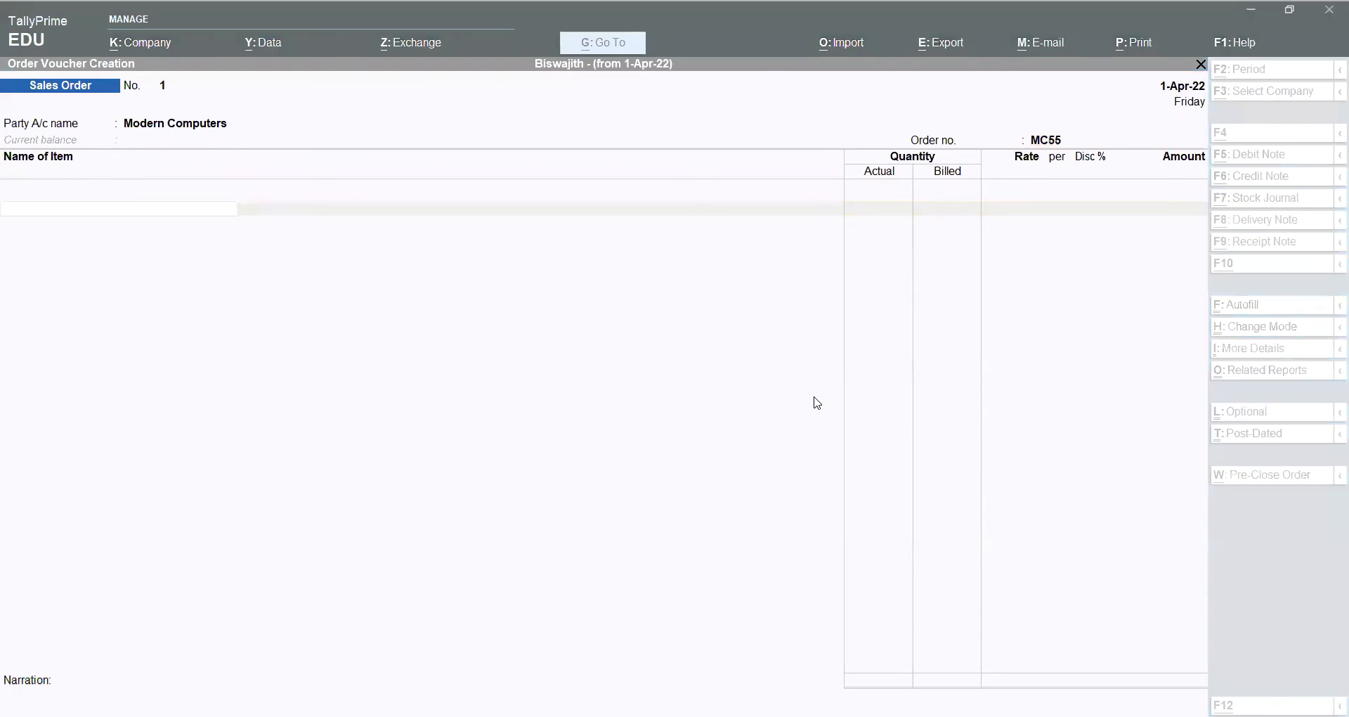
key(alt+Tab)
text(70)
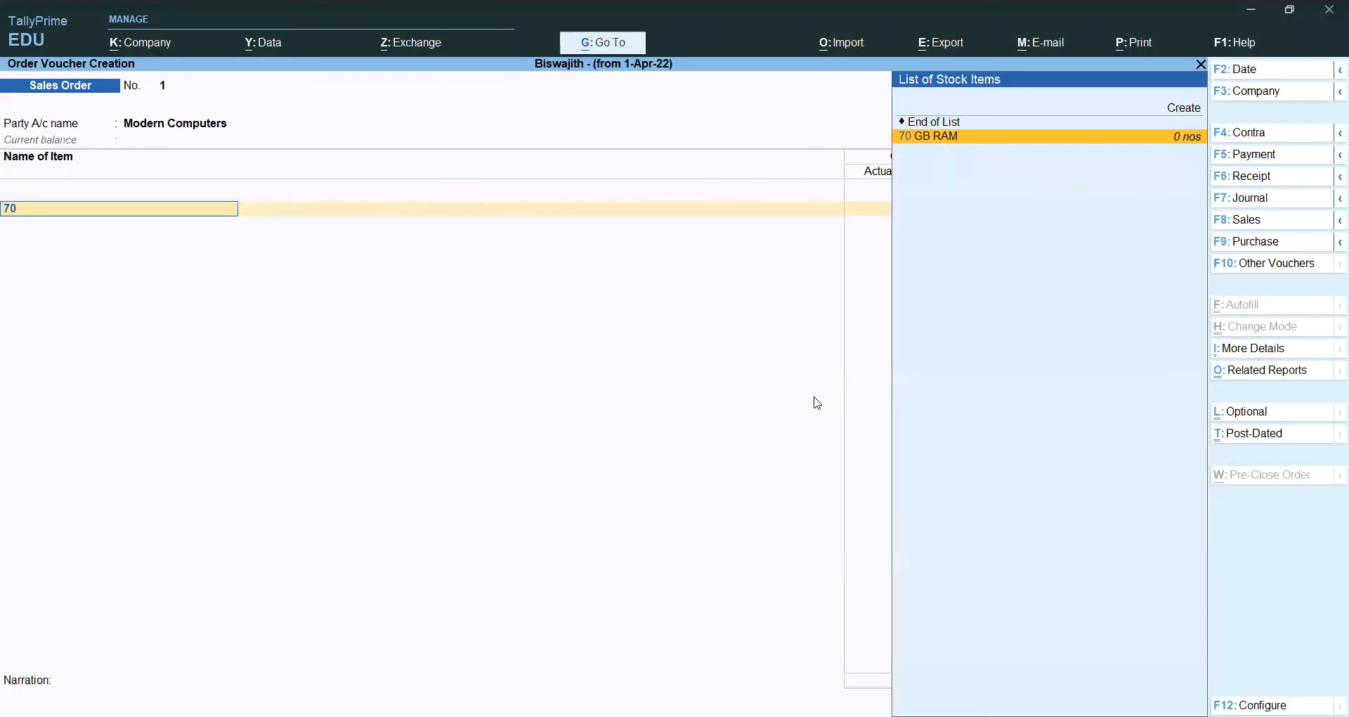
key(Return)
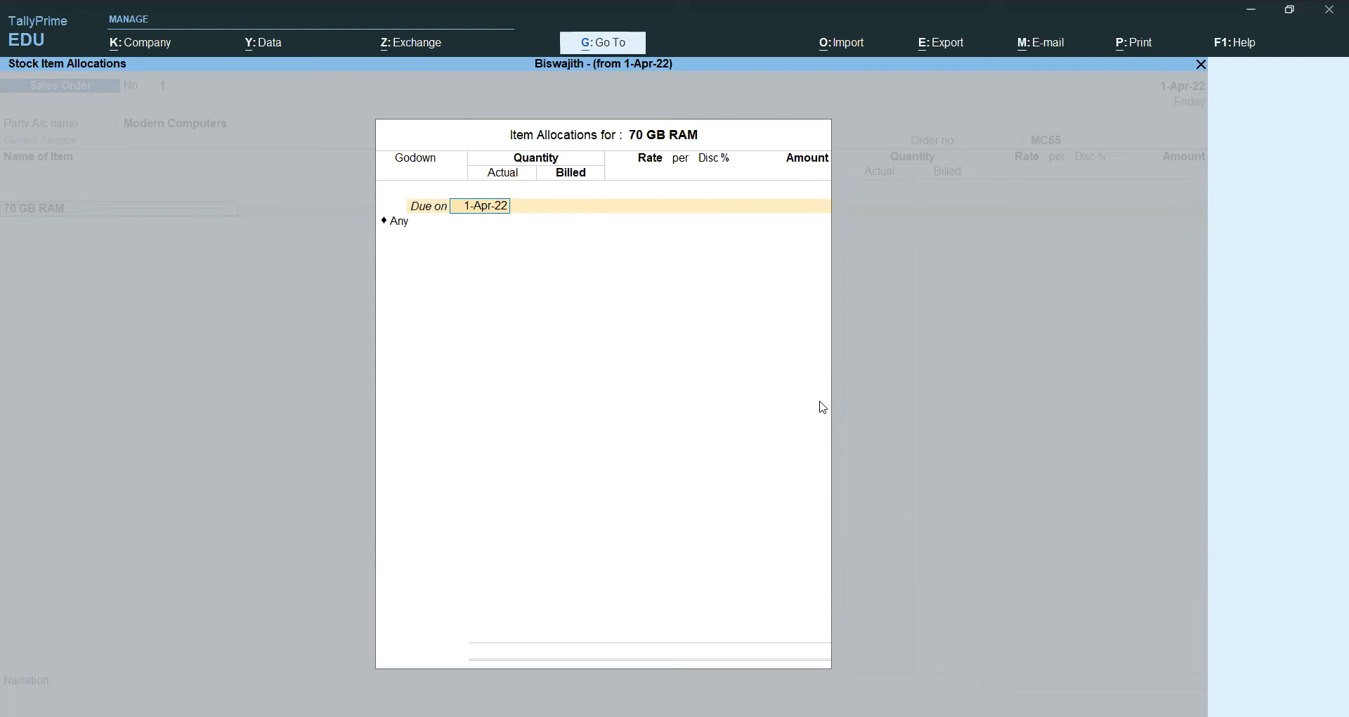
text(1-5-2022)
key(Return)
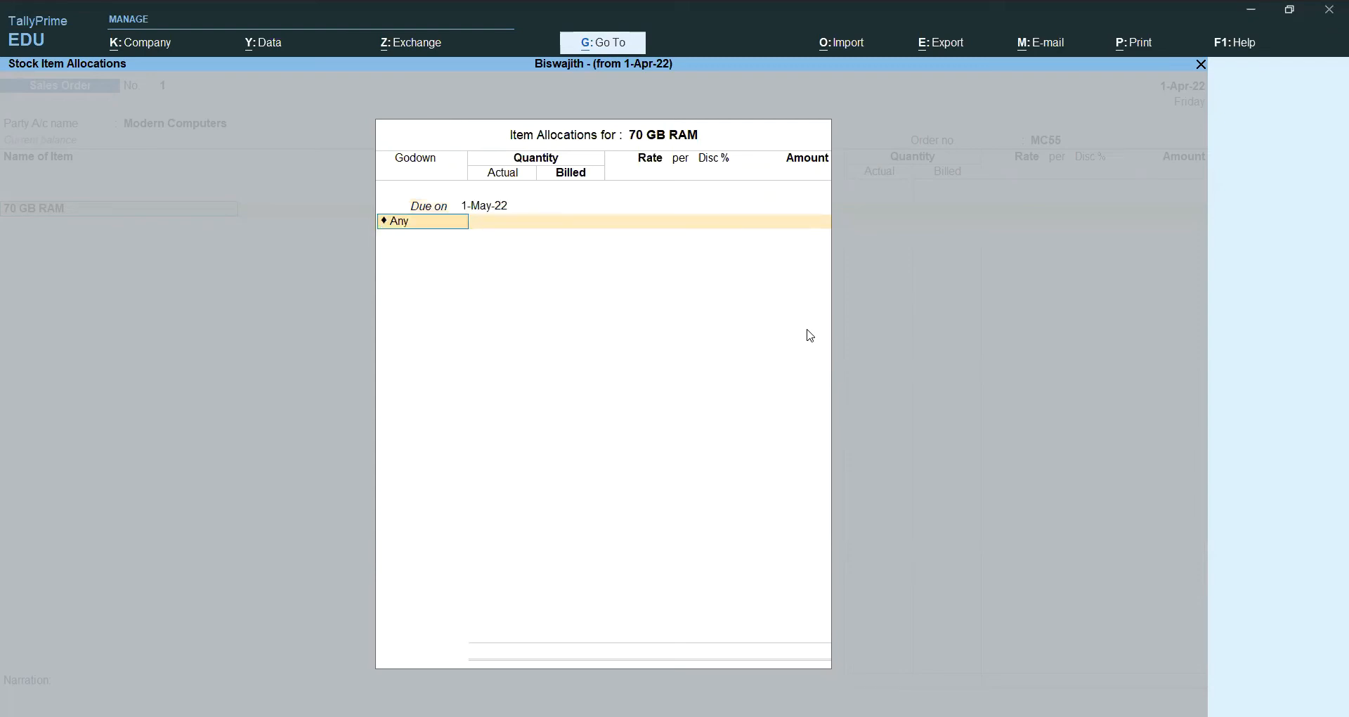
text(B)
key(Return)
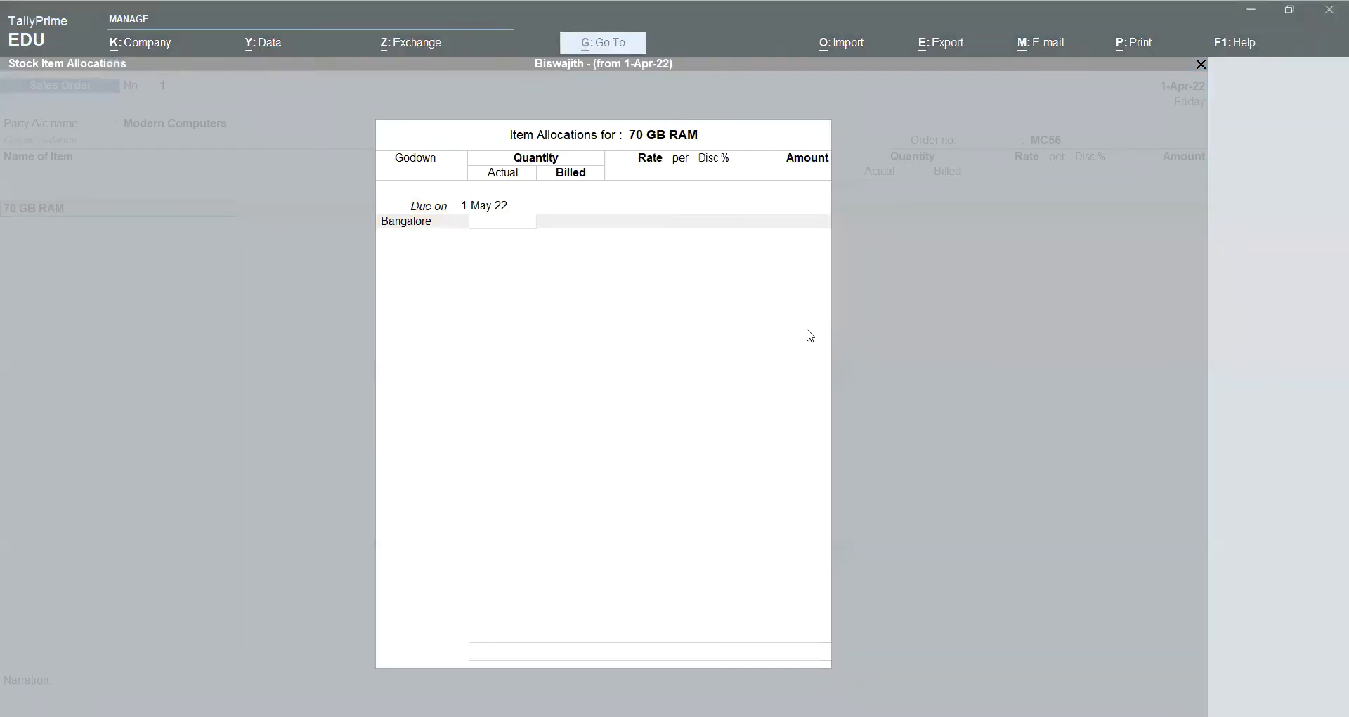
Step: Enter 500 nos at 2,500 and post the line to Gst Sales
text(500)
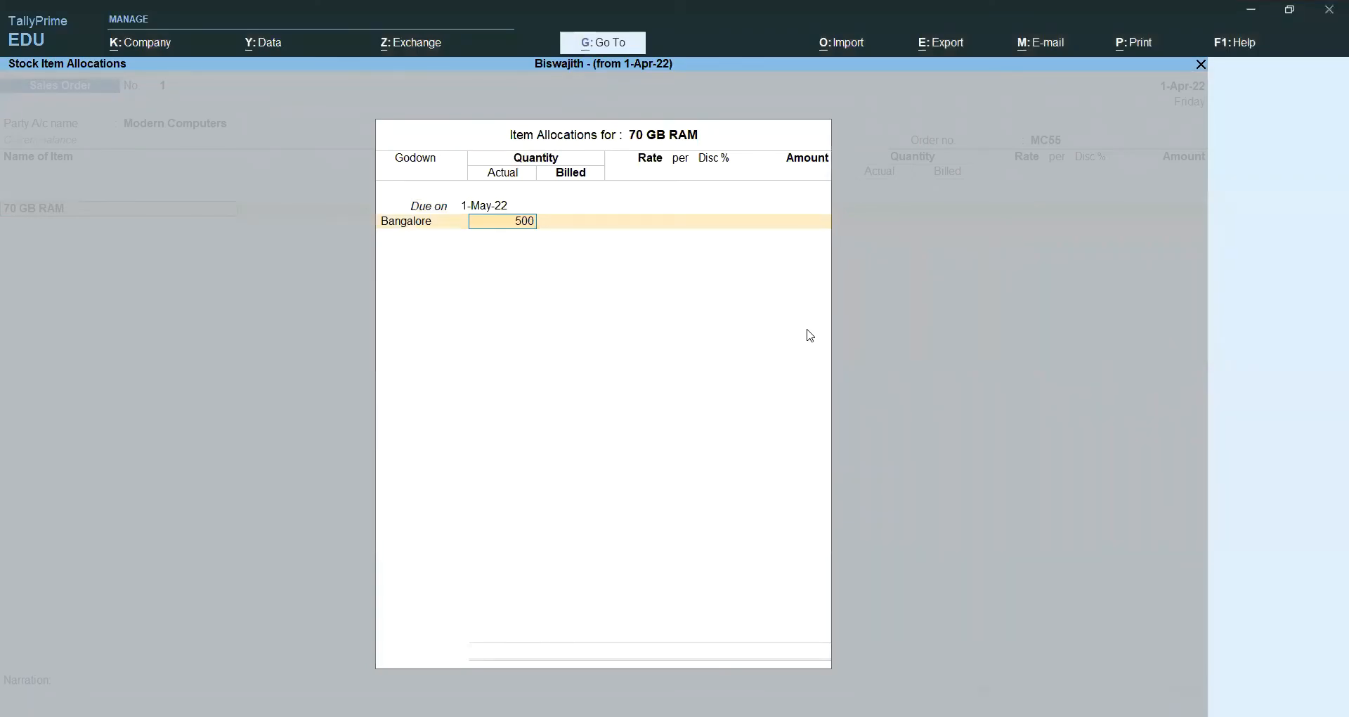
key(Return)
key(Return)
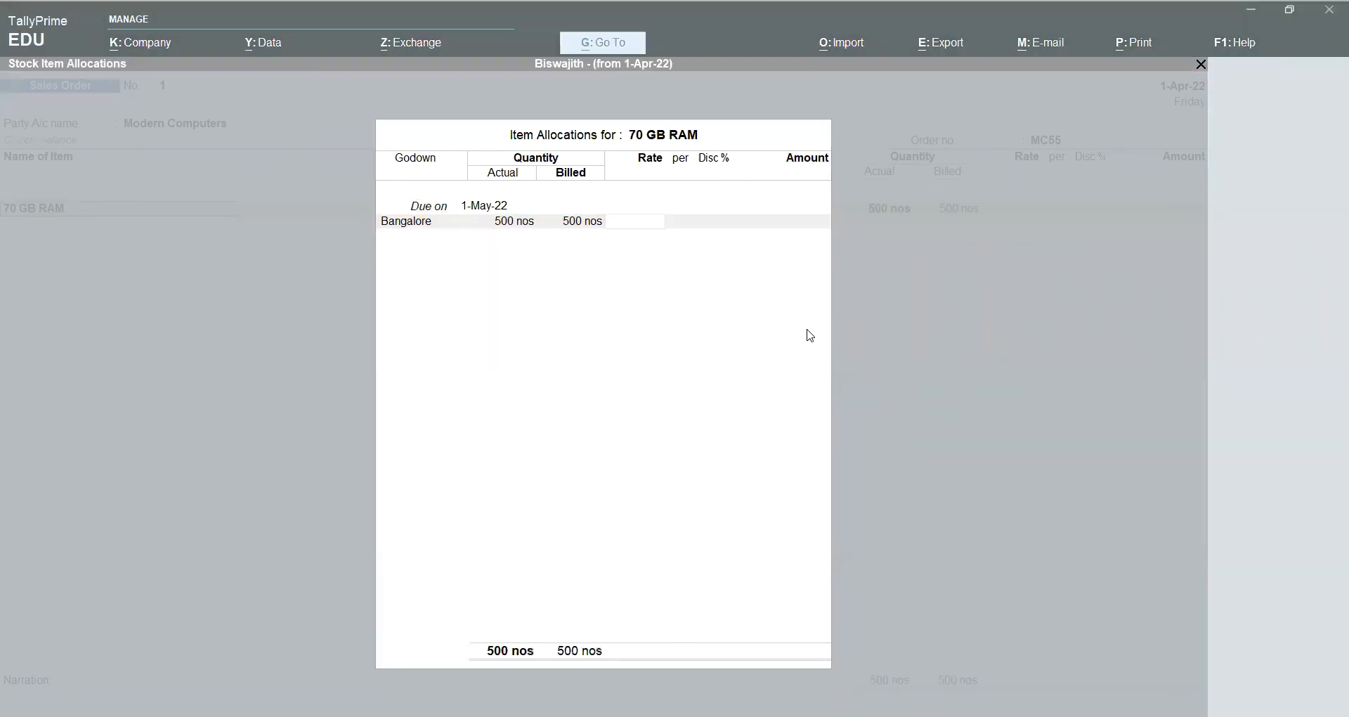
text(2500)
key(Return)
key(Return)
key(Return)
key(Return)
key(Return)
key(Return)
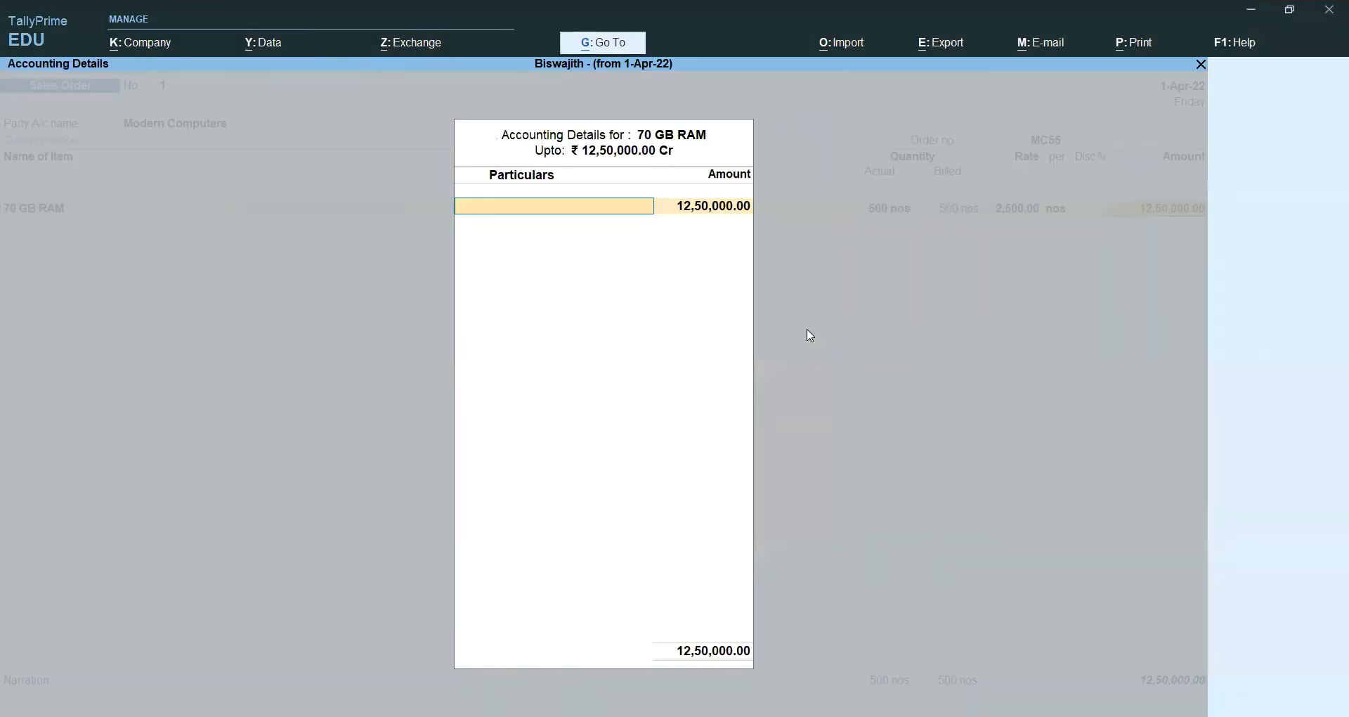
text(G)
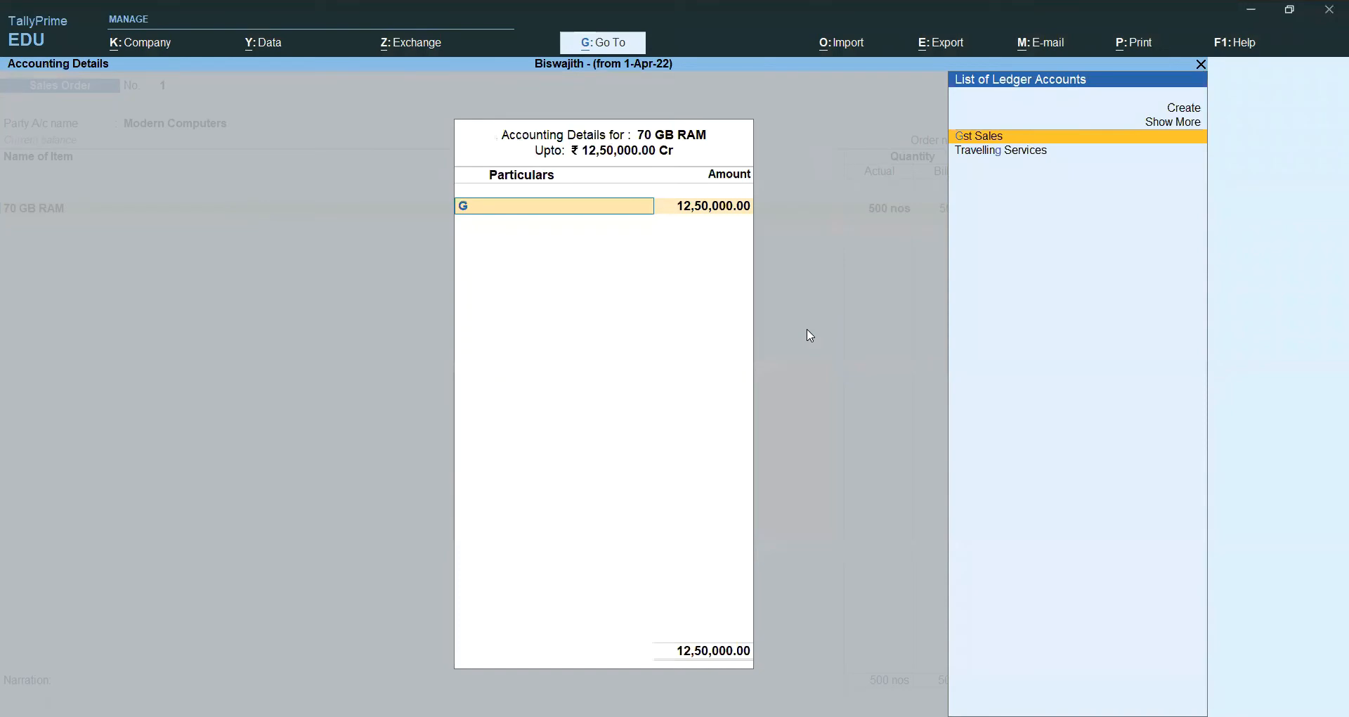
key(Return)
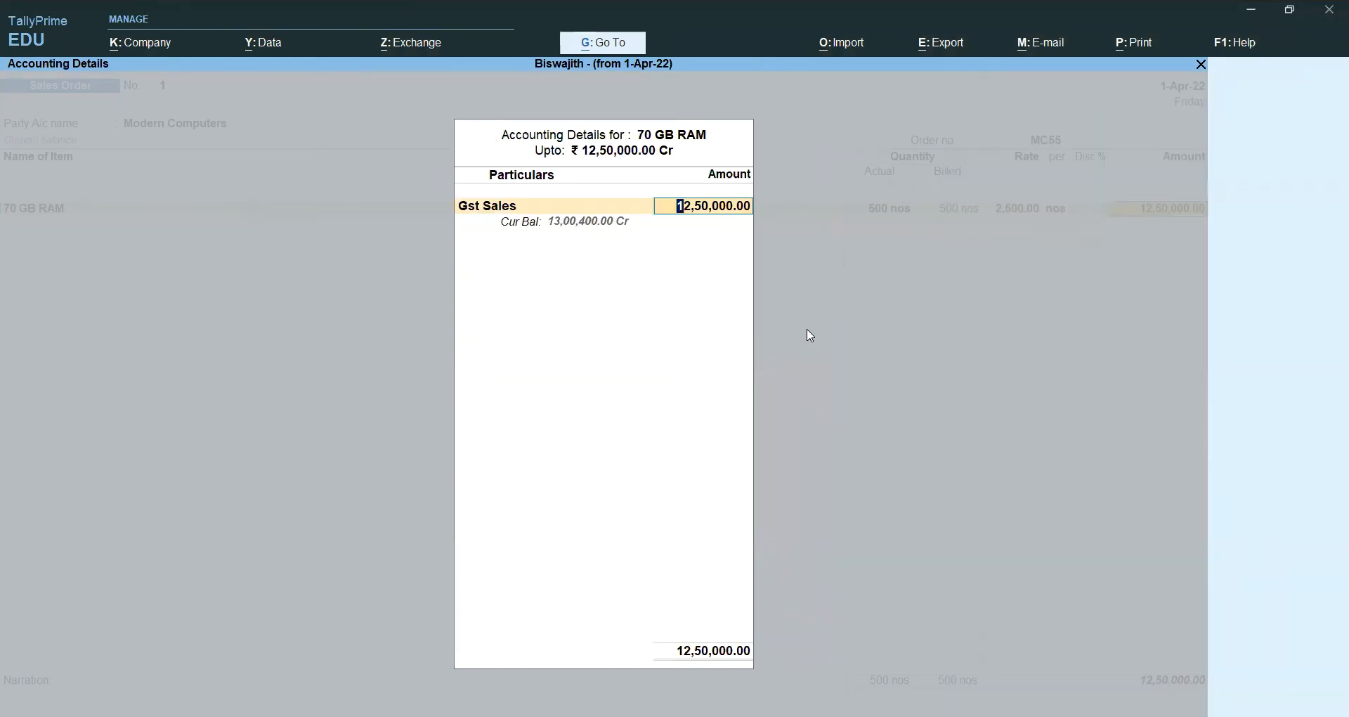
key(Return)
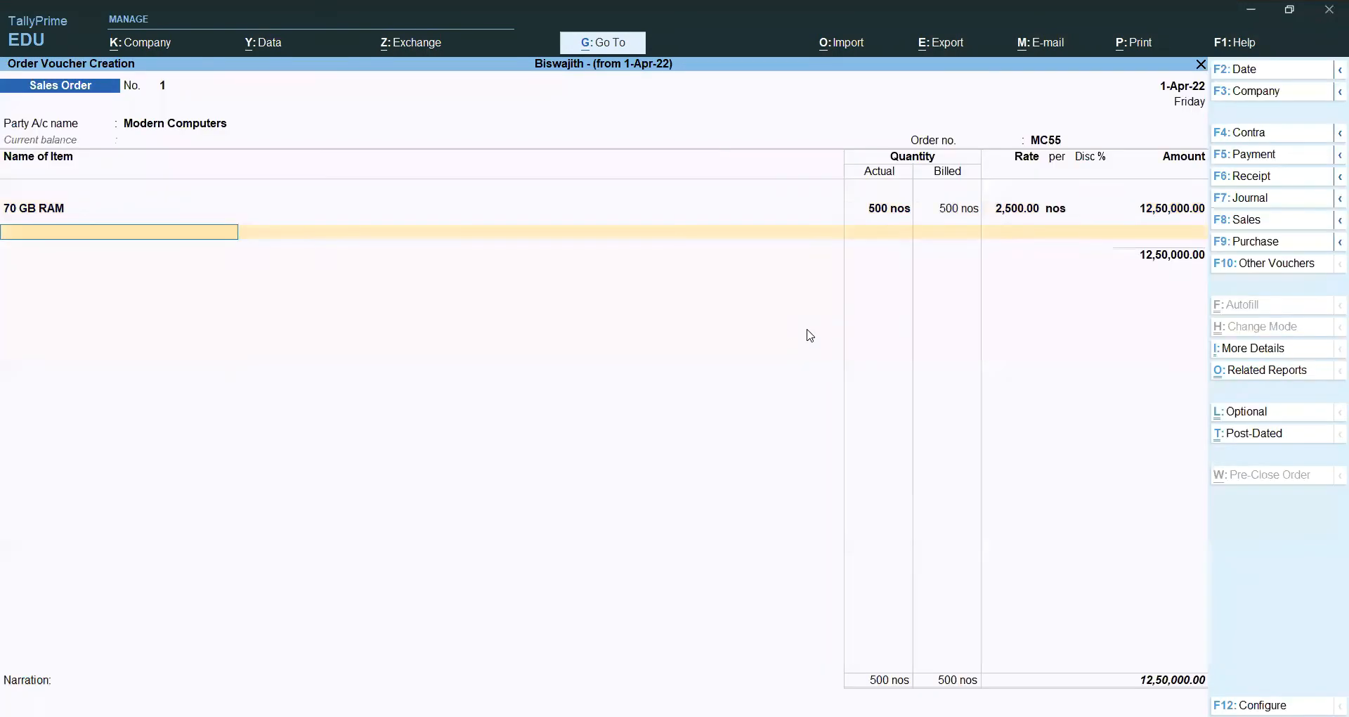
Step: Add 50 GB Hard Disk Drive due 1-May-22 from the Bangalore godown
key(alt+Tab)
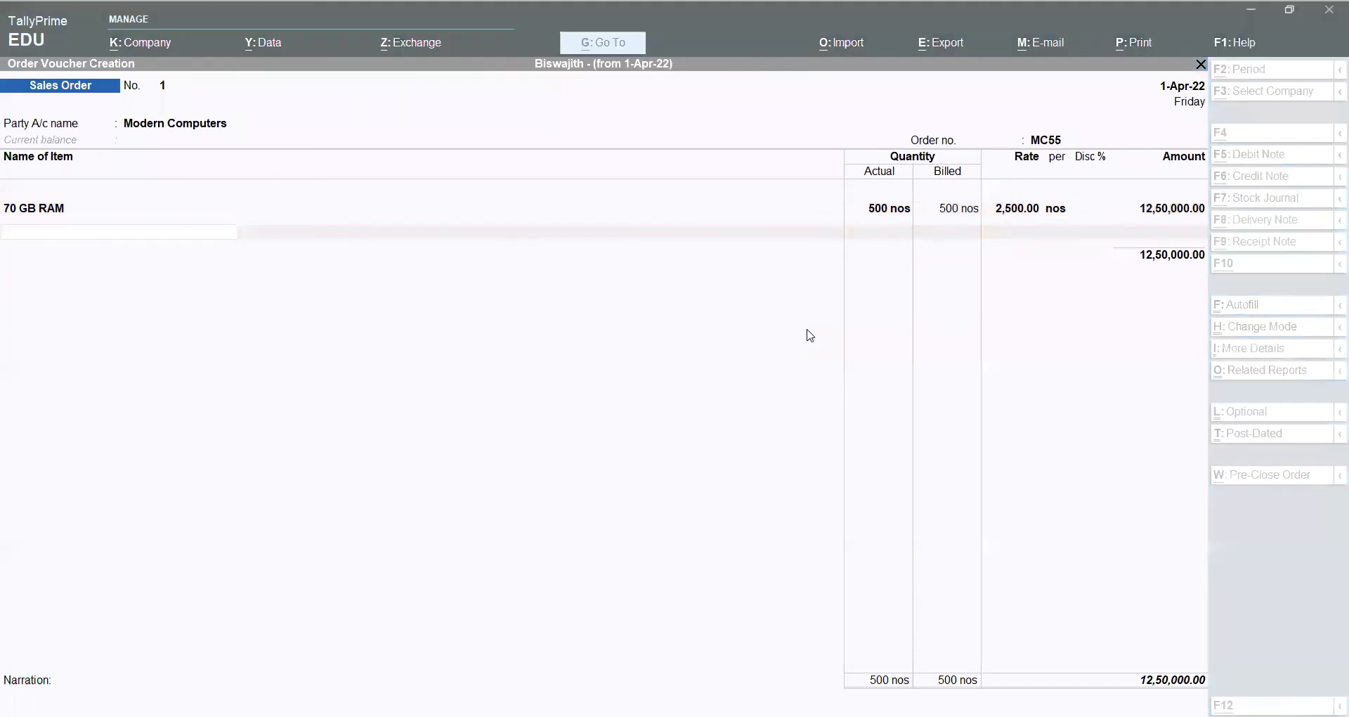
key(alt+Tab)
text(5)
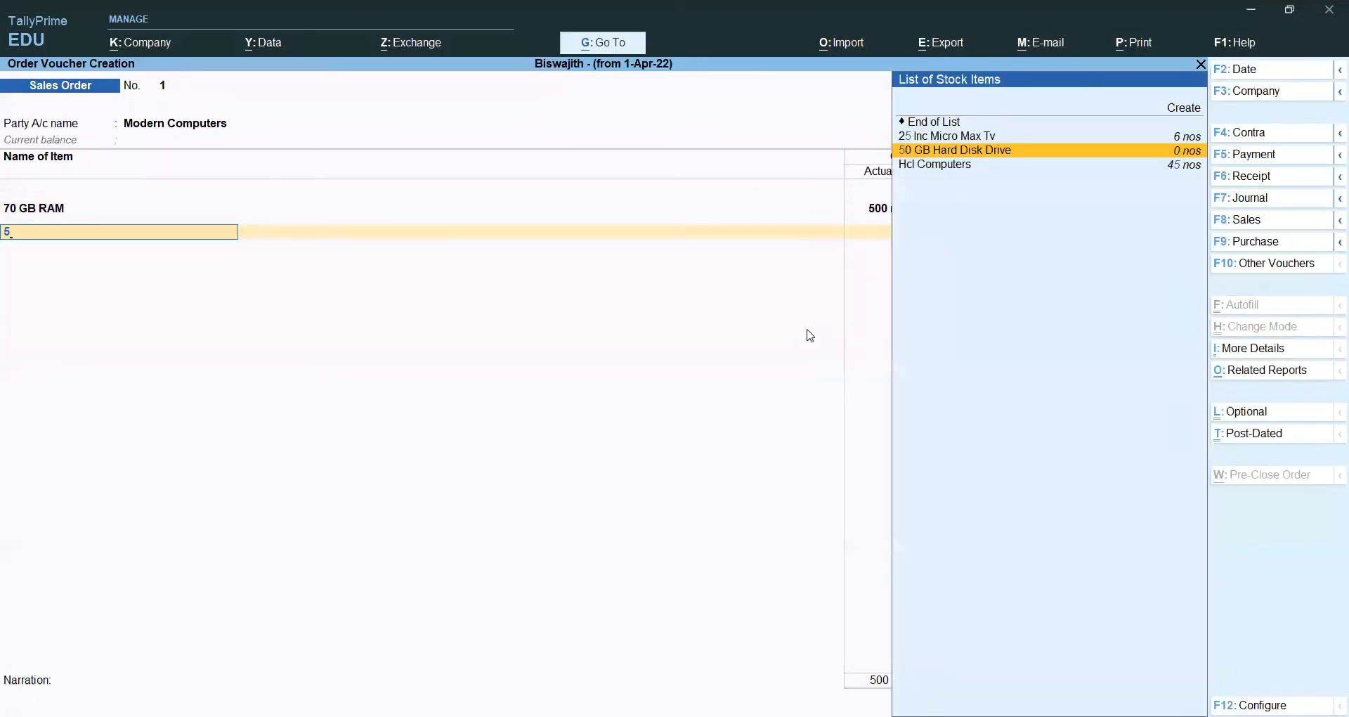
key(Return)
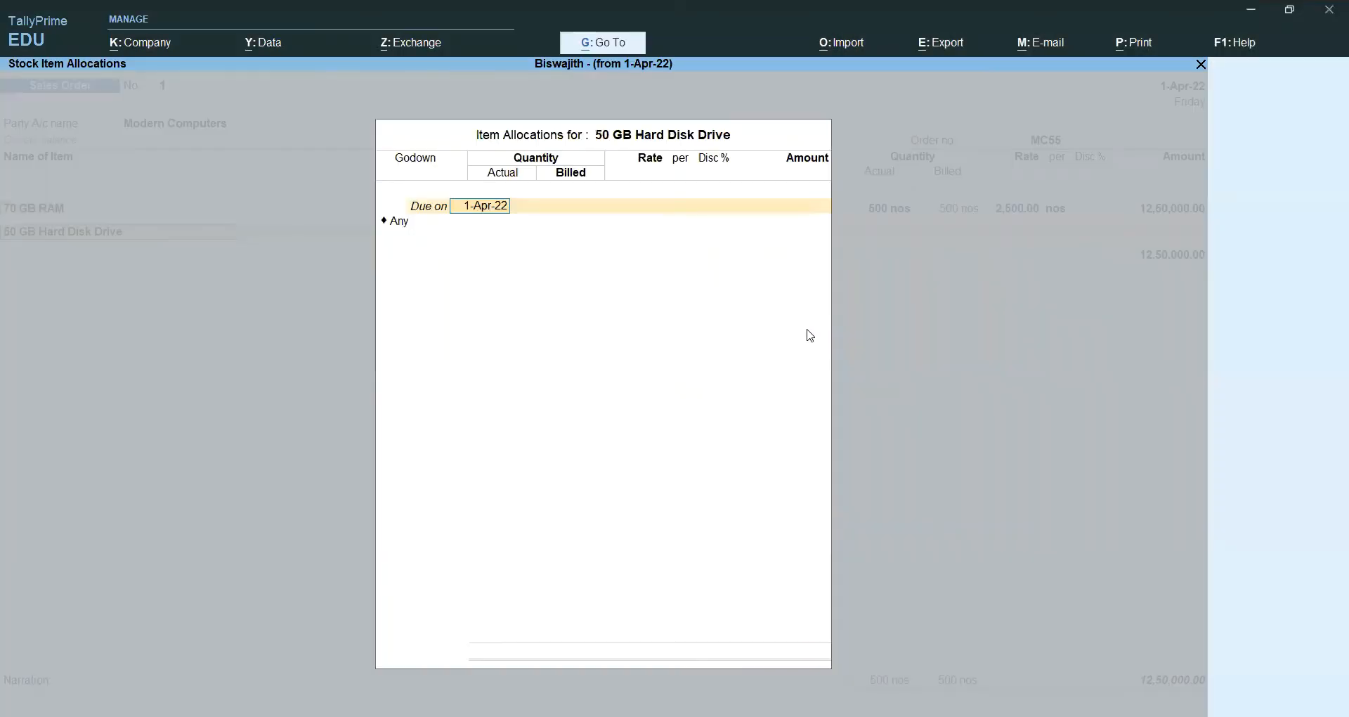
text(5)
key(BackSpace)
text(1-5-22)
key(Return)
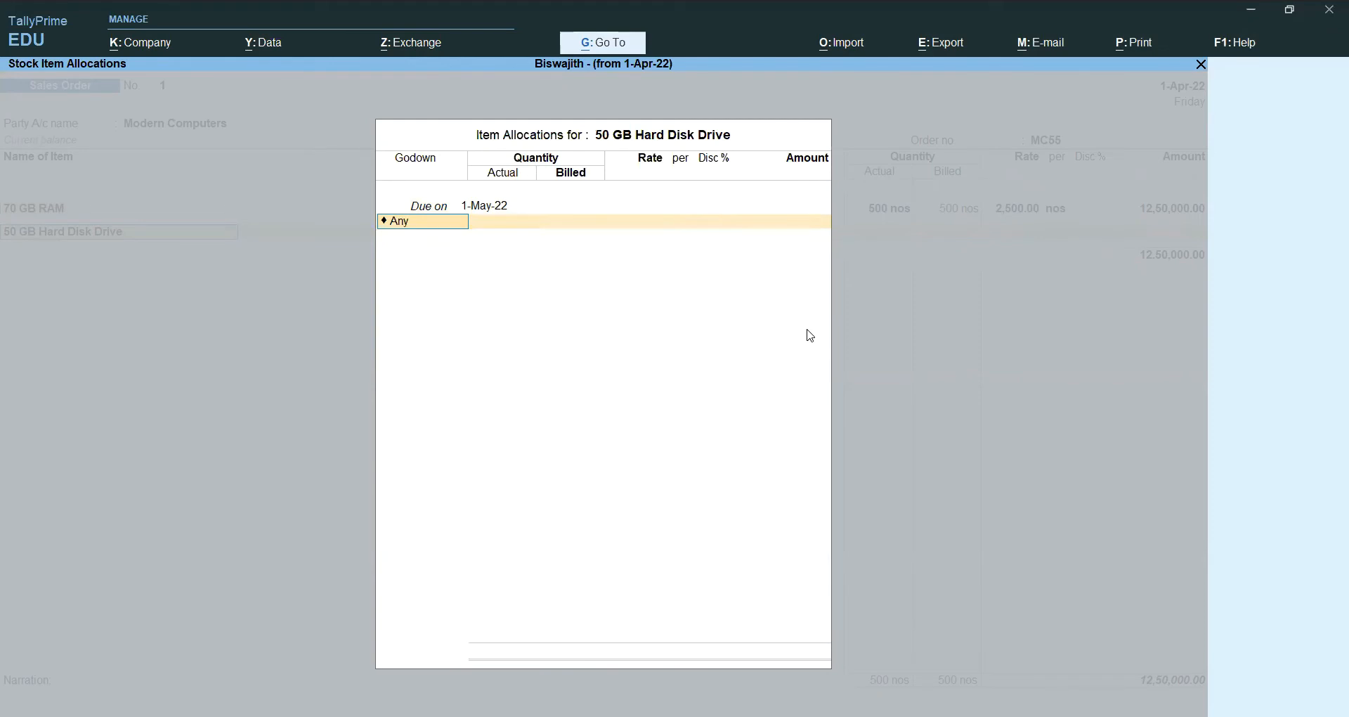
text(b)
key(Return)
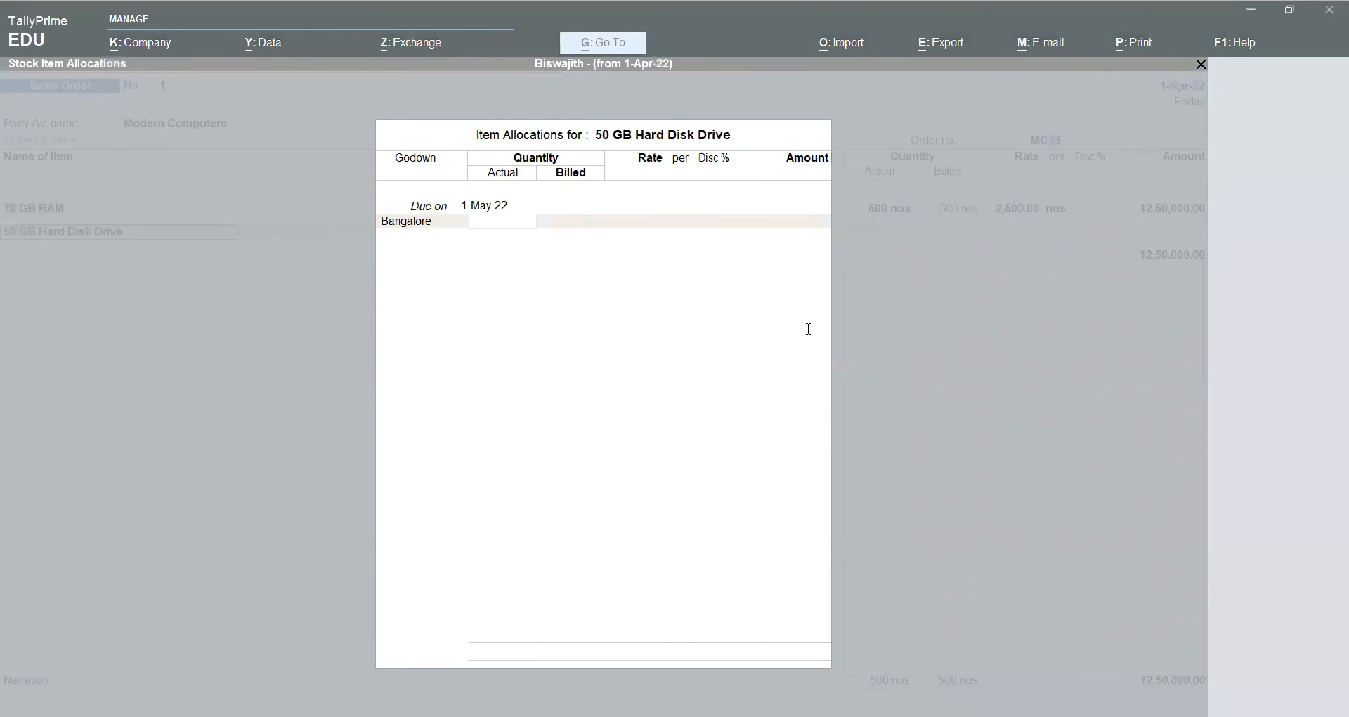
Step: Enter 450 nos at 3,500.00 and post the line to Gst Sales
text(450)
key(Return)
key(Return)
key(Return)
text(3500)
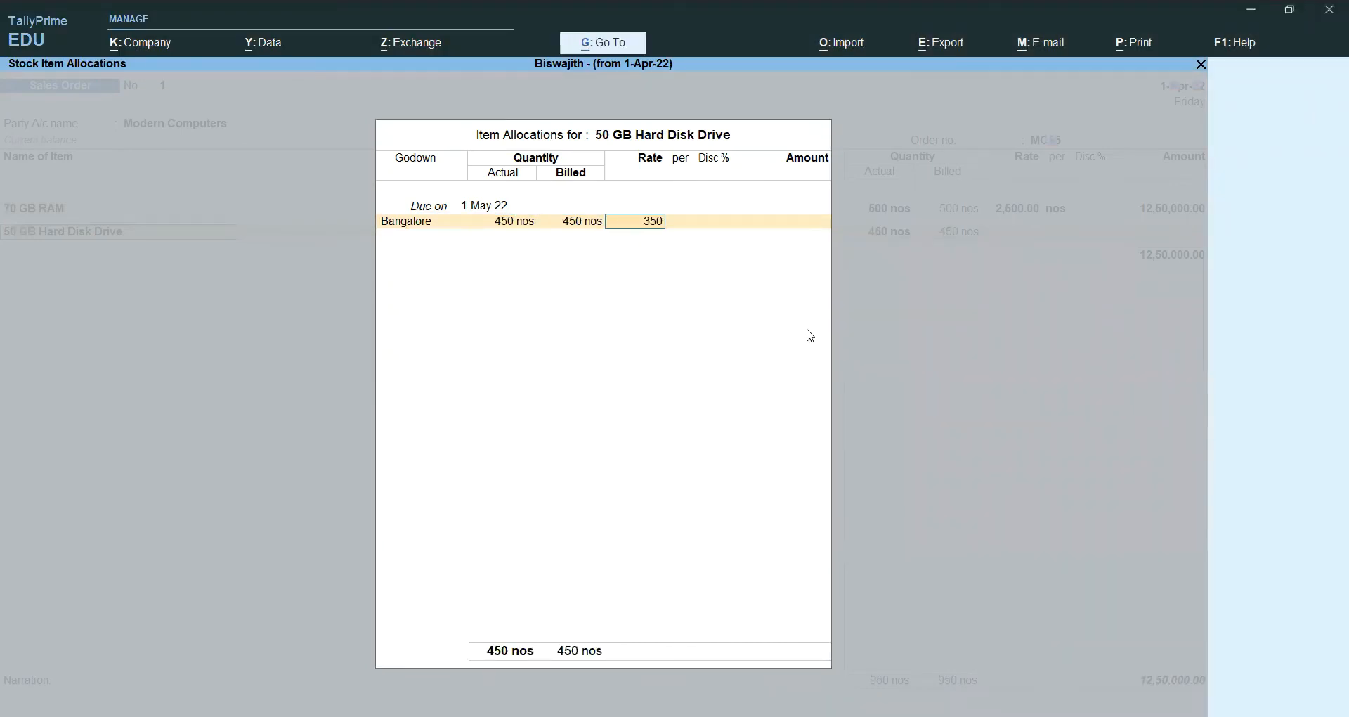
key(Return)
key(Return)
key(Return)
key(Return)
key(Return)
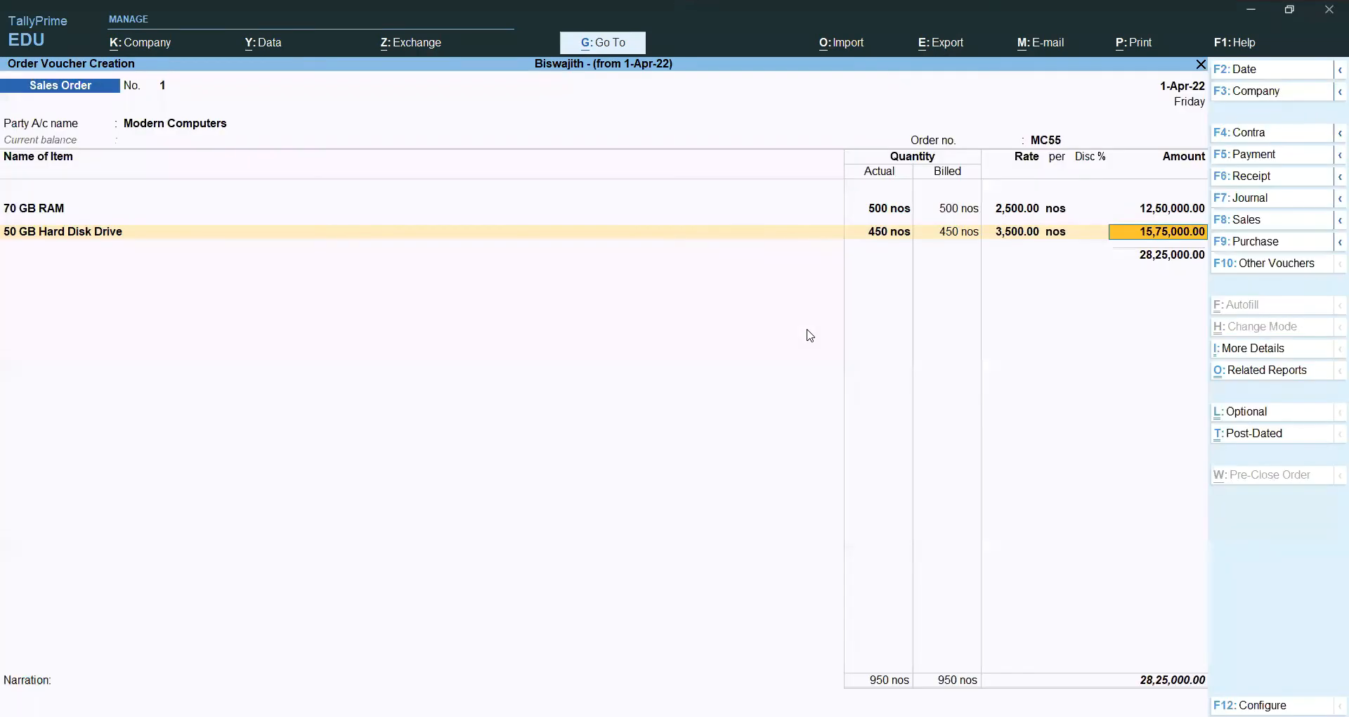
key(Return)
text(g)
key(Return)
key(Return)
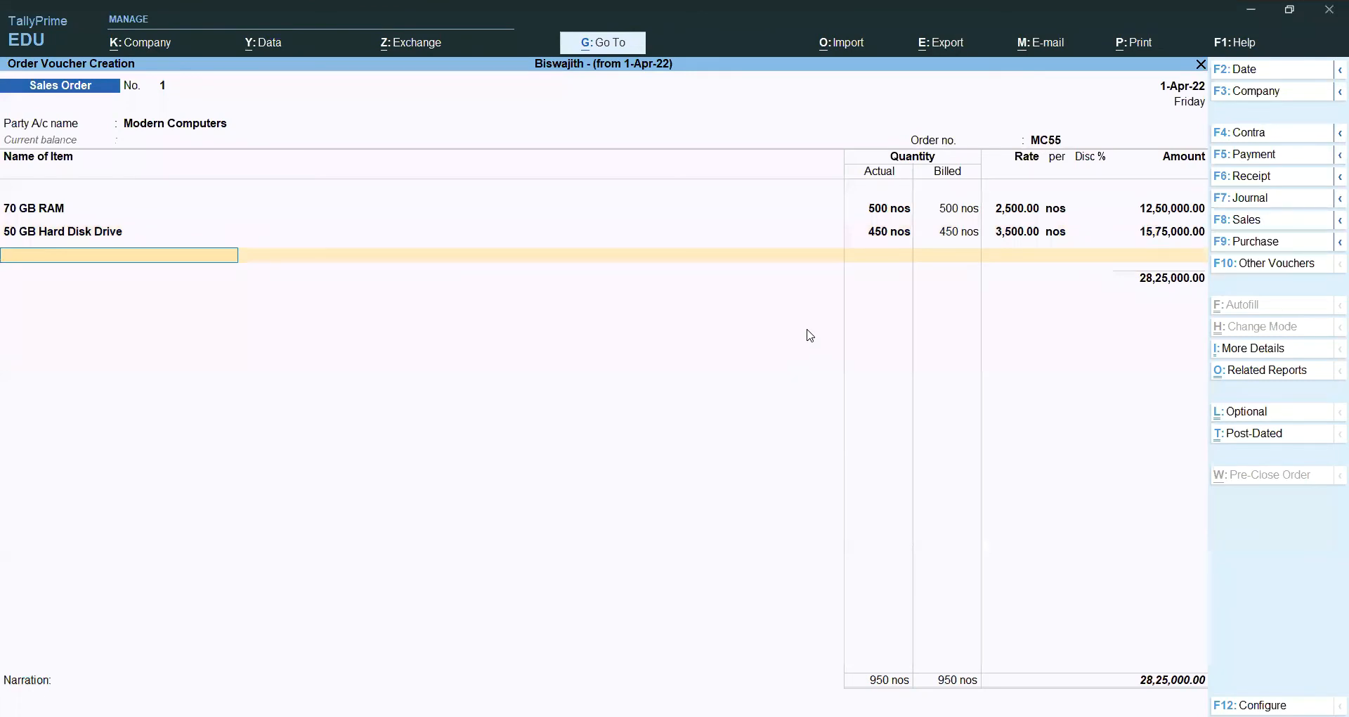
key(alt+Tab)
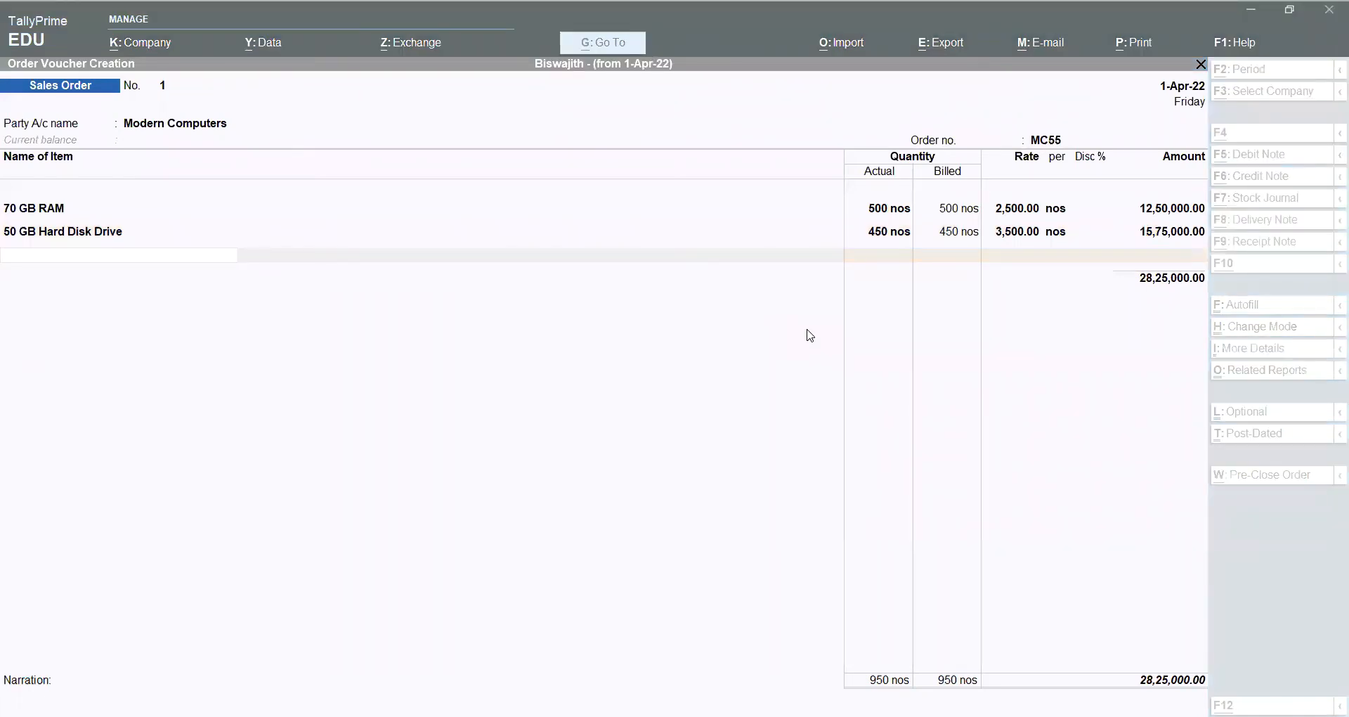
Step: Add CPU due 1-May-22 from the Bangalore godown
key(alt+Tab)
text(Cp)
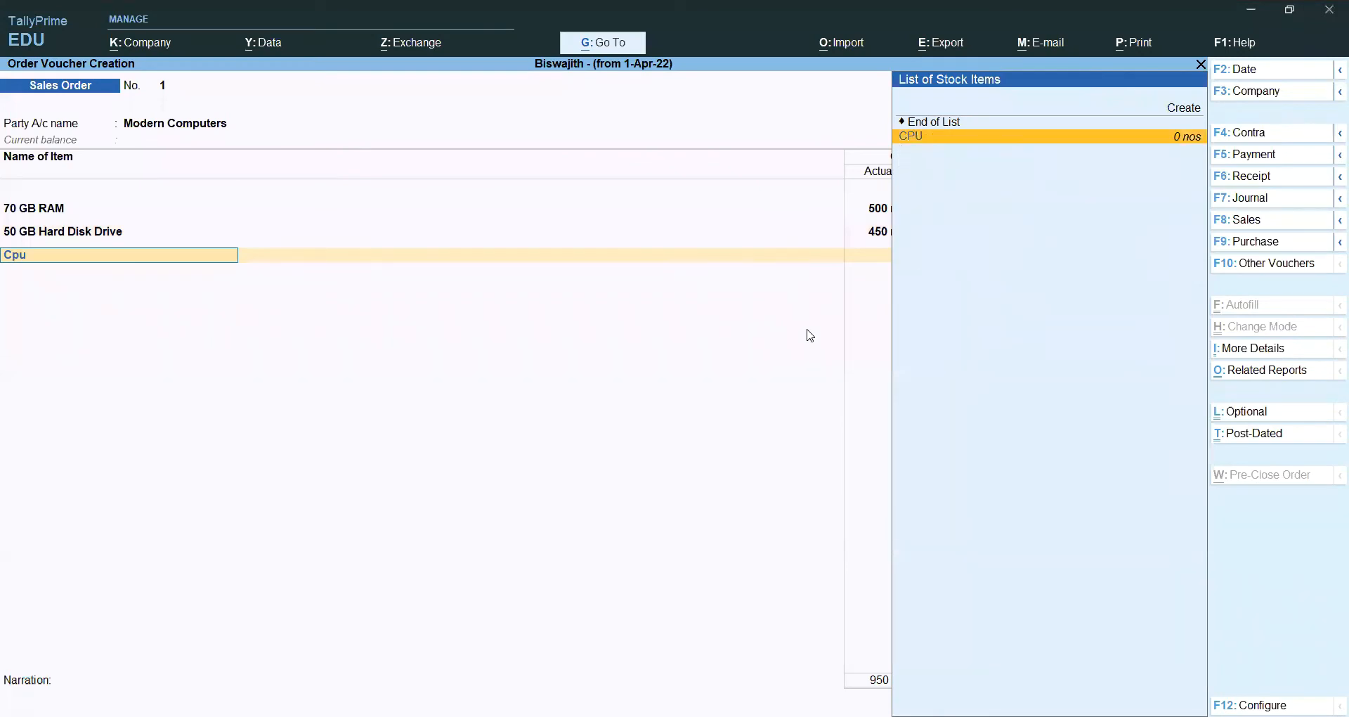
key(Return)
text(1-5-202)
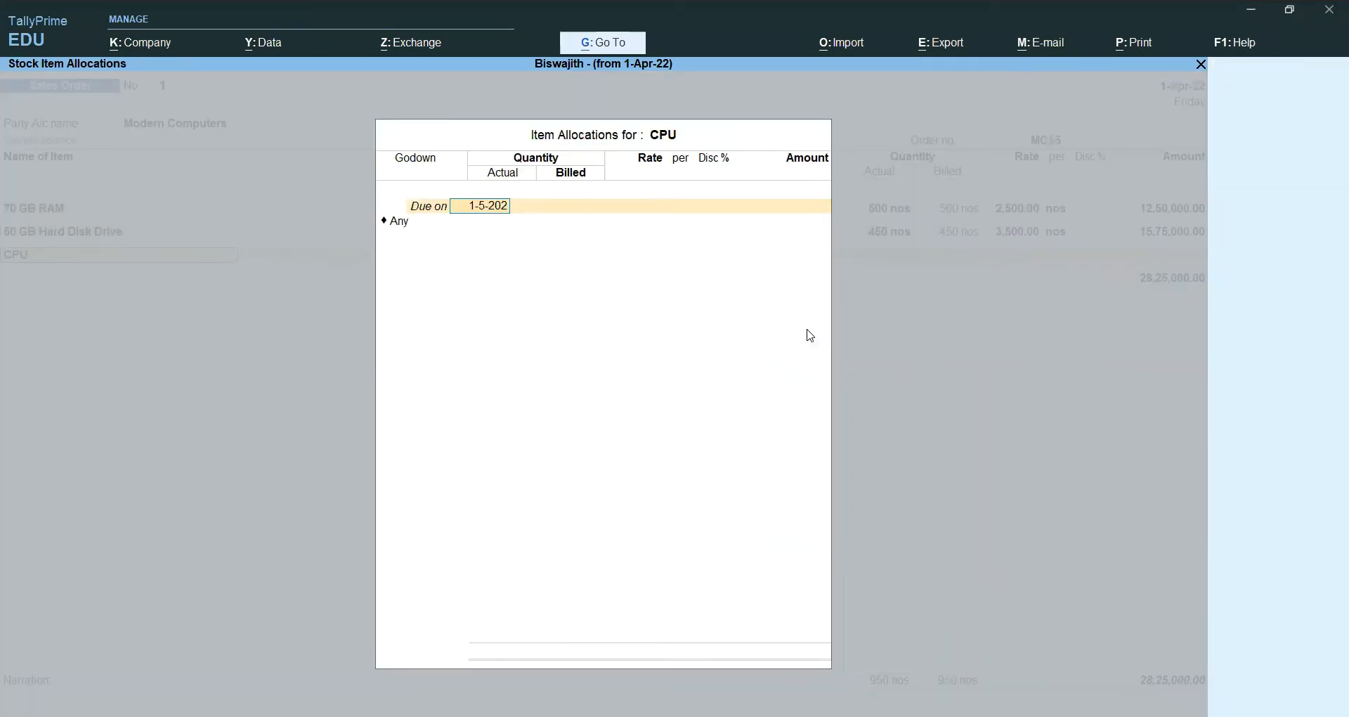
text(2)
key(Return)
text(Bangalore)
key(Return)
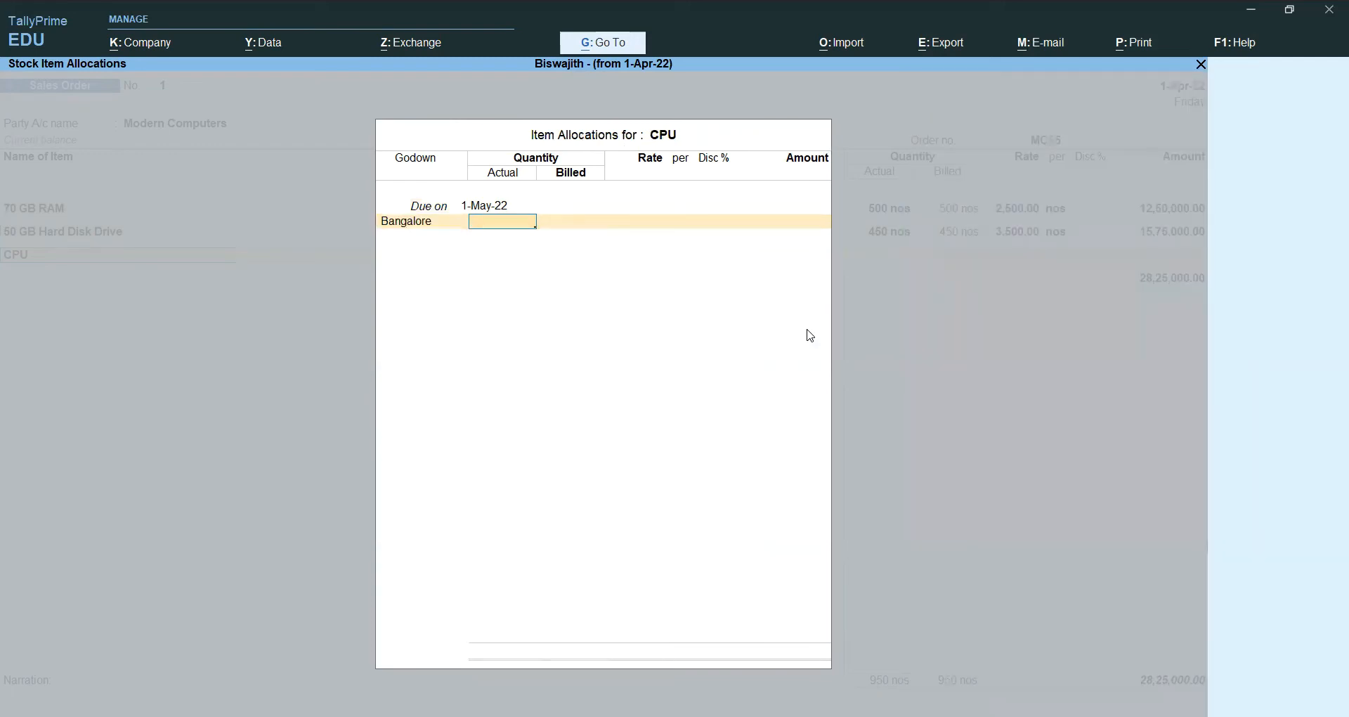
key(alt+Tab)
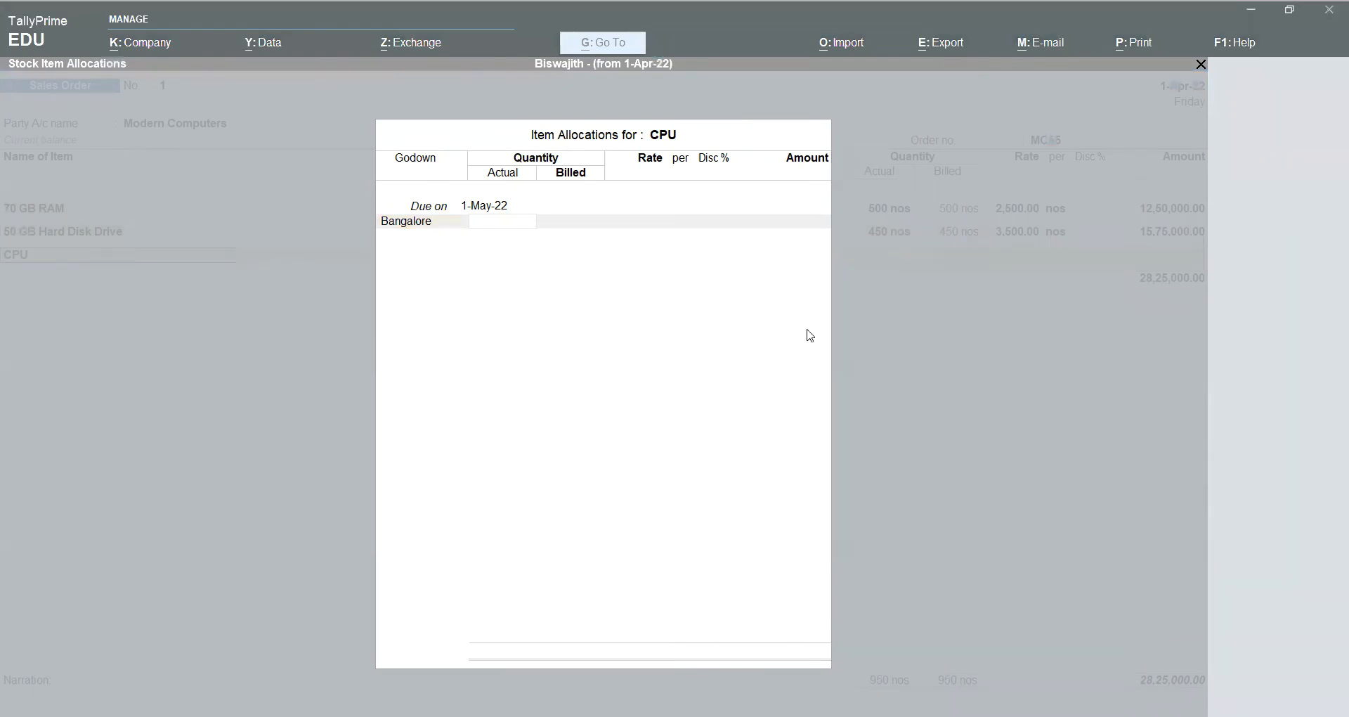
key(alt+Tab)
Step: Enter 80 nos at 6,000.00 and post the CPU line to Gst Sales
text(80)
key(Return)
key(Return)
key(Return)
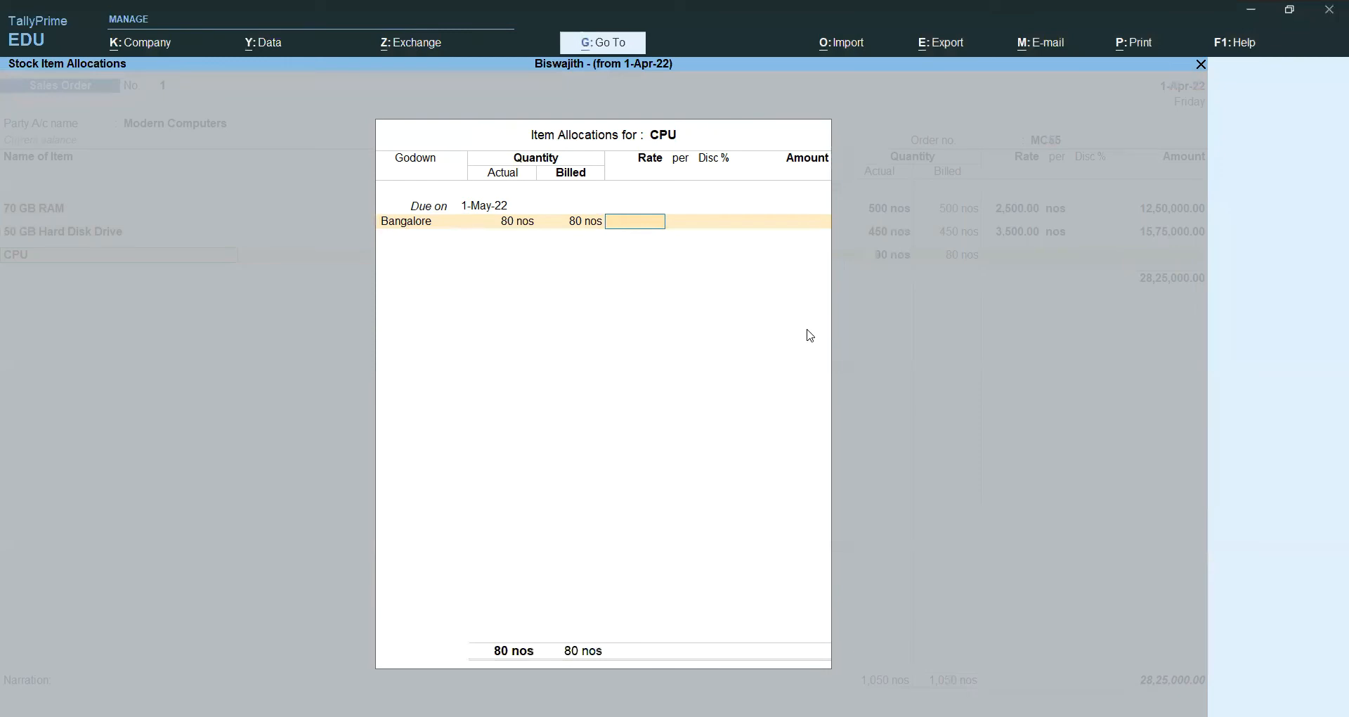
text(6000)
key(Return)
key(Return)
key(Return)
key(Return)
key(Return)
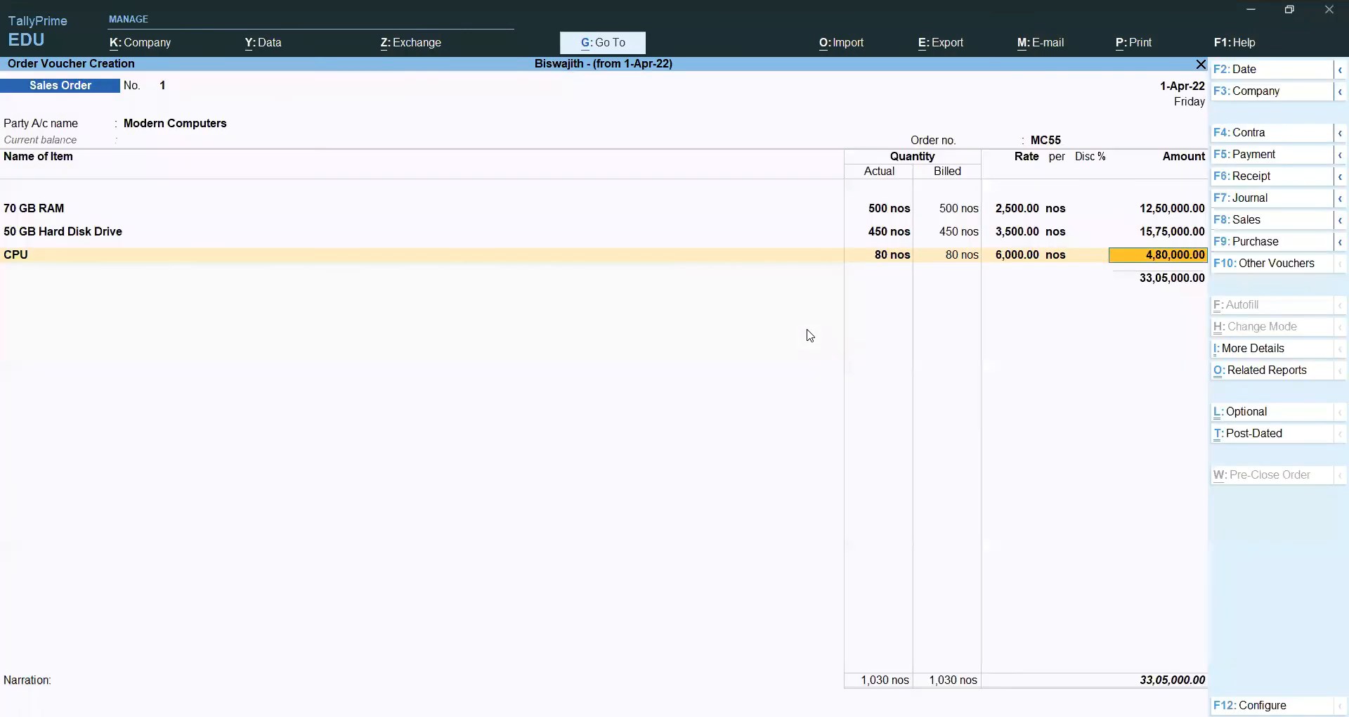
key(Return)
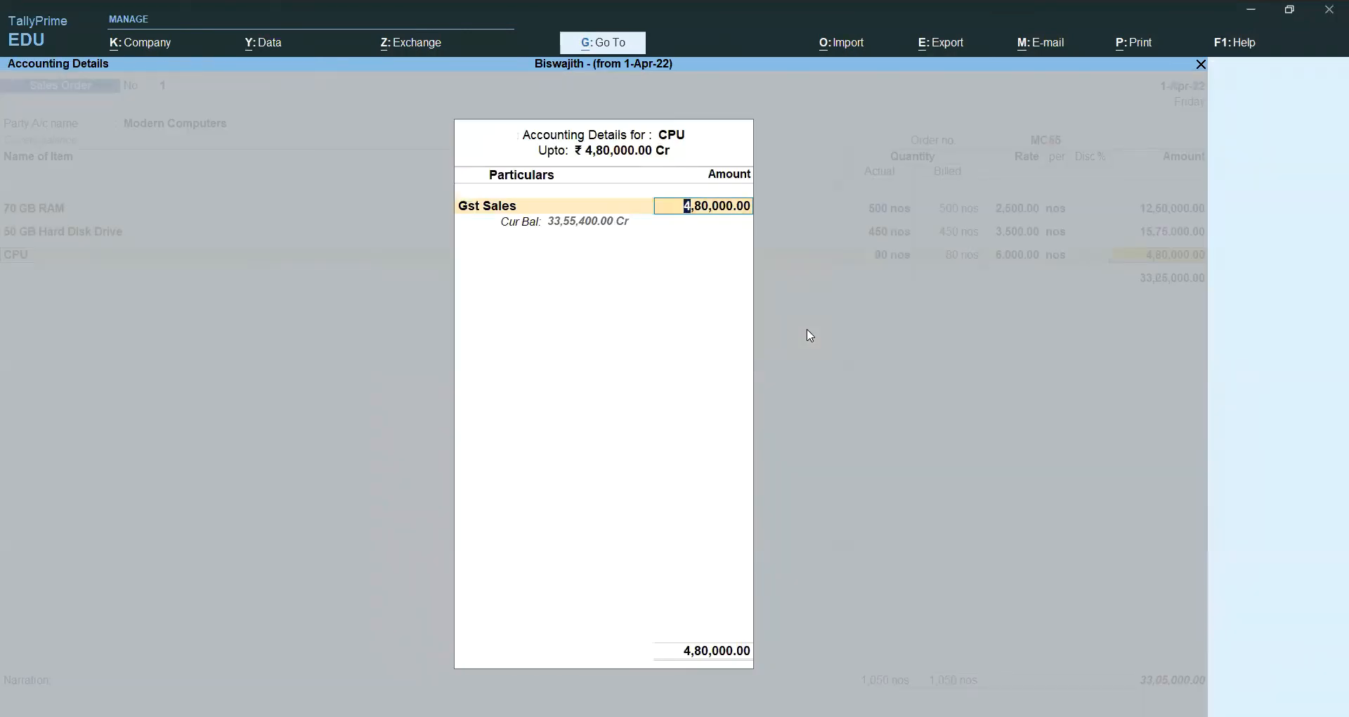
key(Return)
Step: Add Sgst and Cgst ledger lines and save the sales order
text(S)
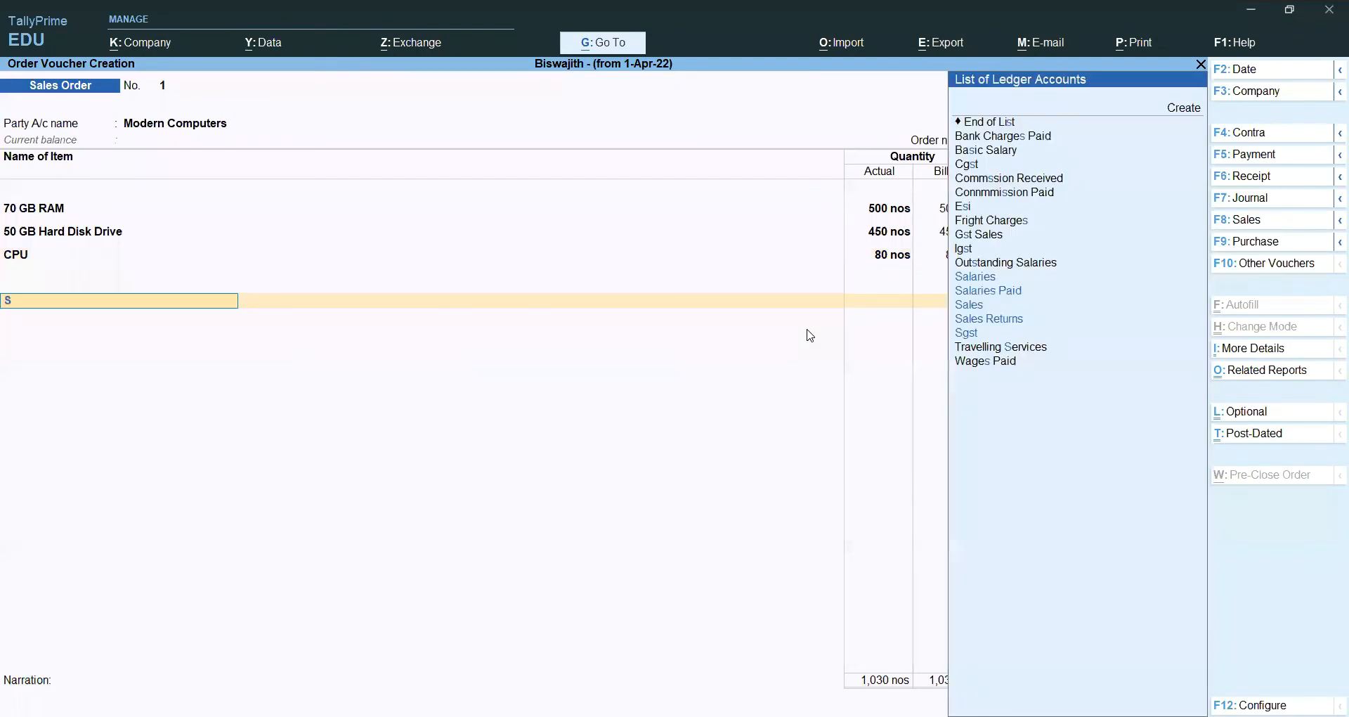
key(Down)
key(Down)
key(Down)
key(Down)
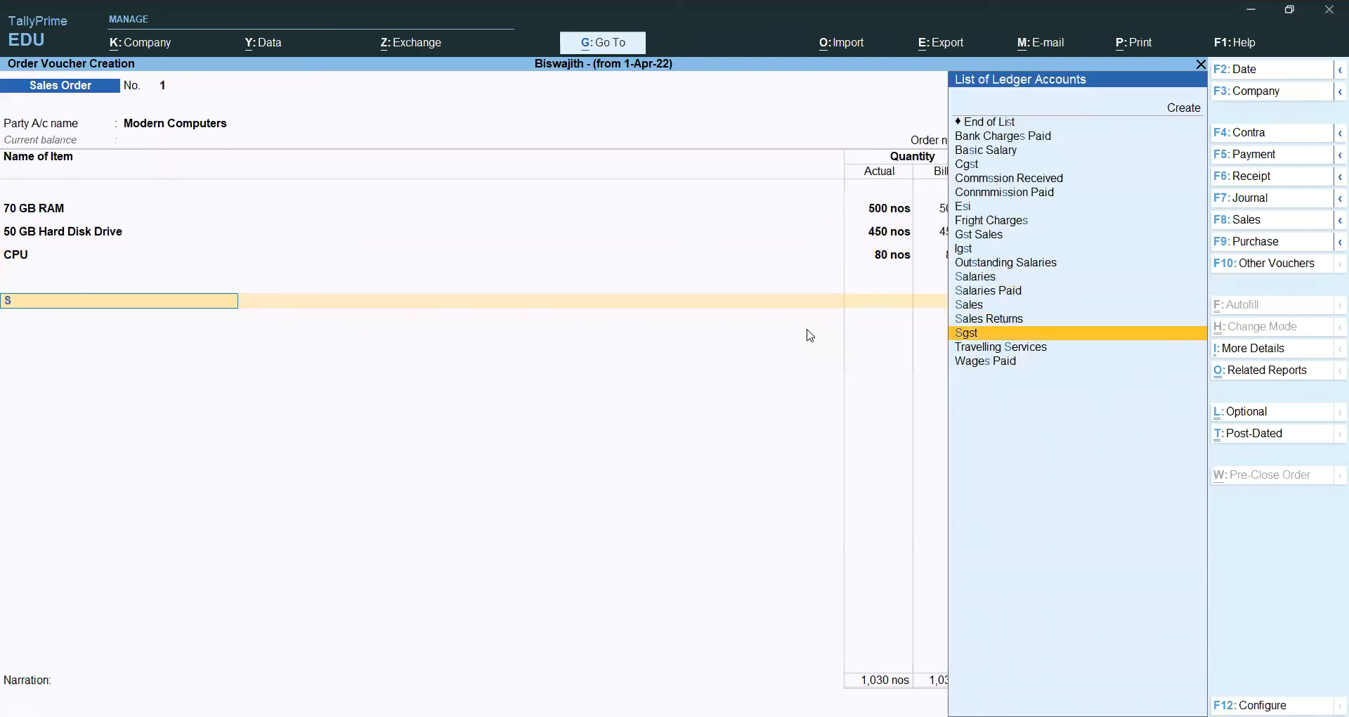
key(Return)
key(Return)
text(C)
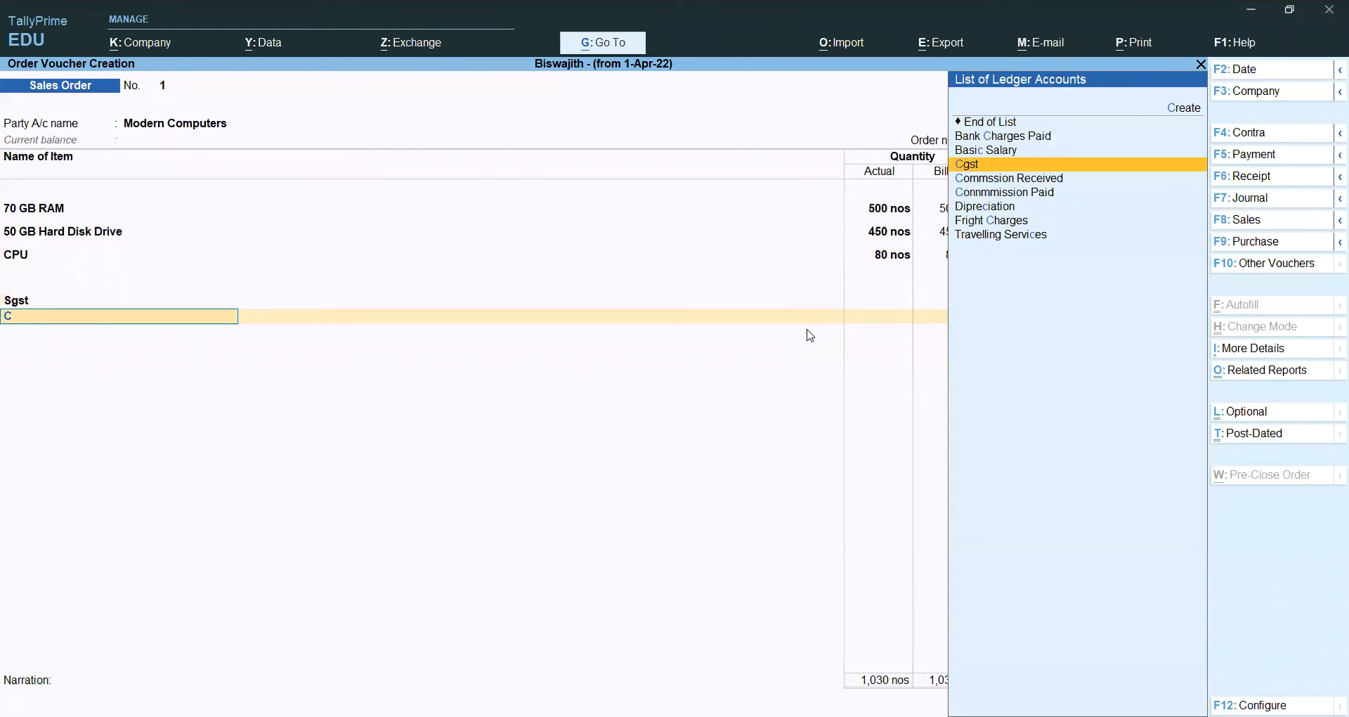
key(Down)
key(Up)
key(Return)
key(Return)
key(Return)
key(Return)
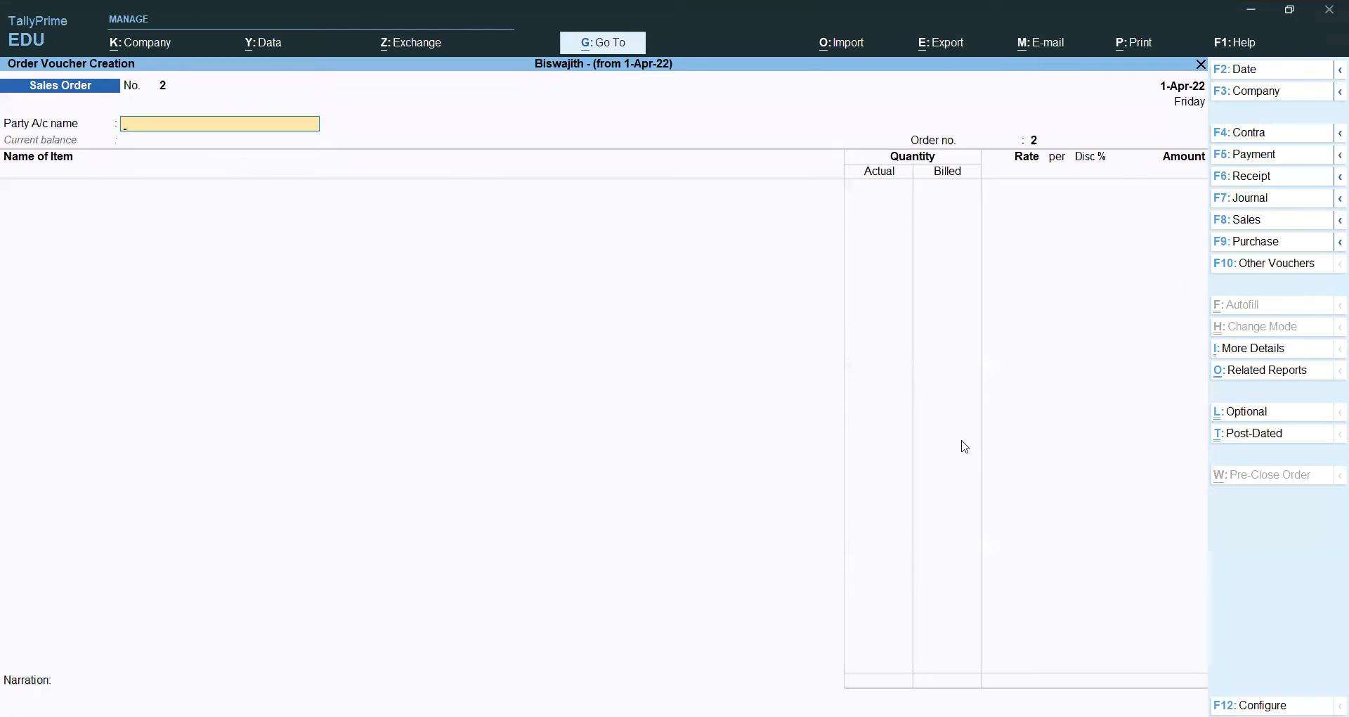
Step: Discard blank Sales Order 2 and decline quitting at the Gateway of Tally
key(Escape)
key(Return)
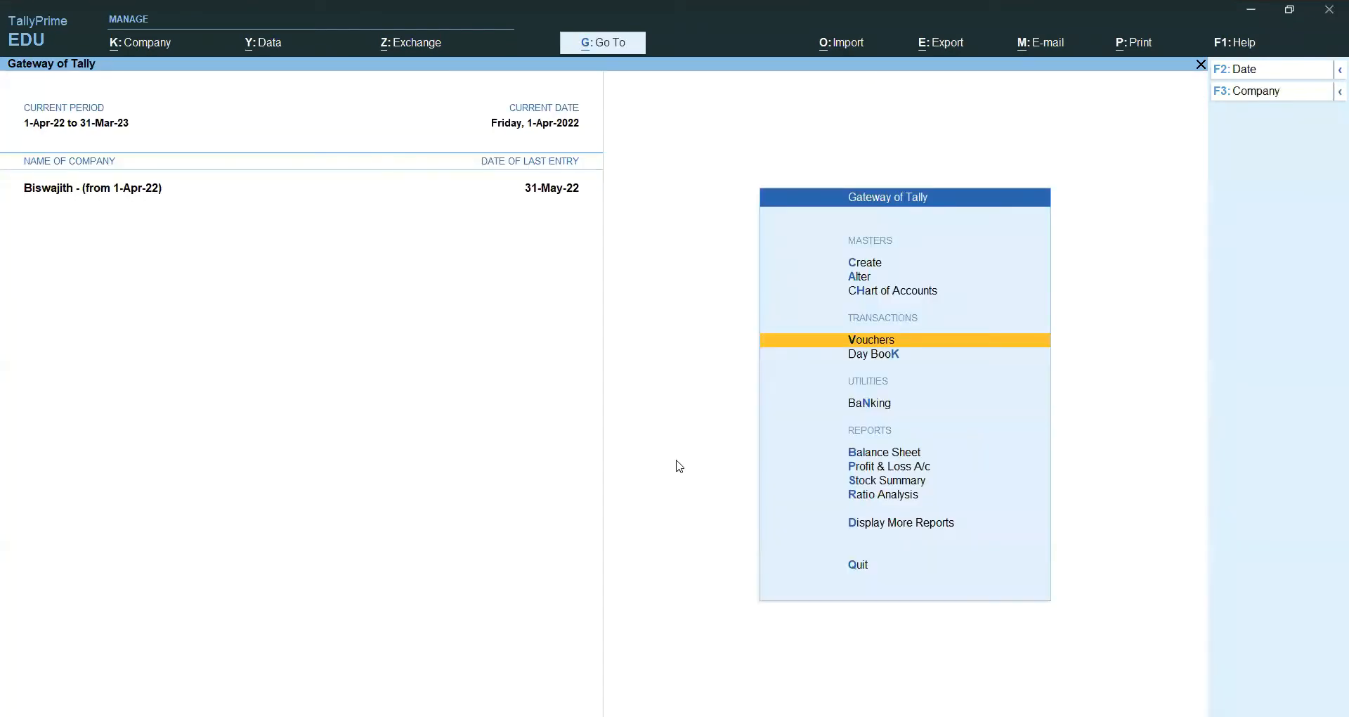
key(Escape)
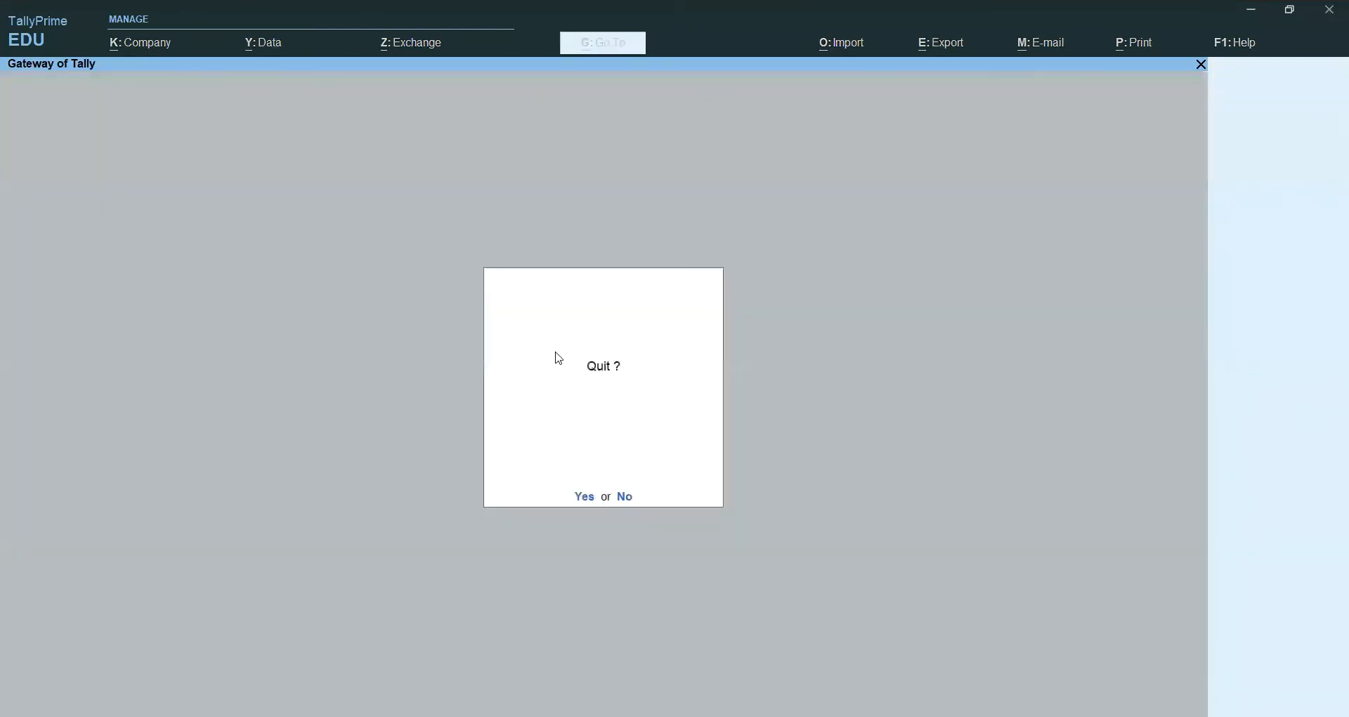
key(n)
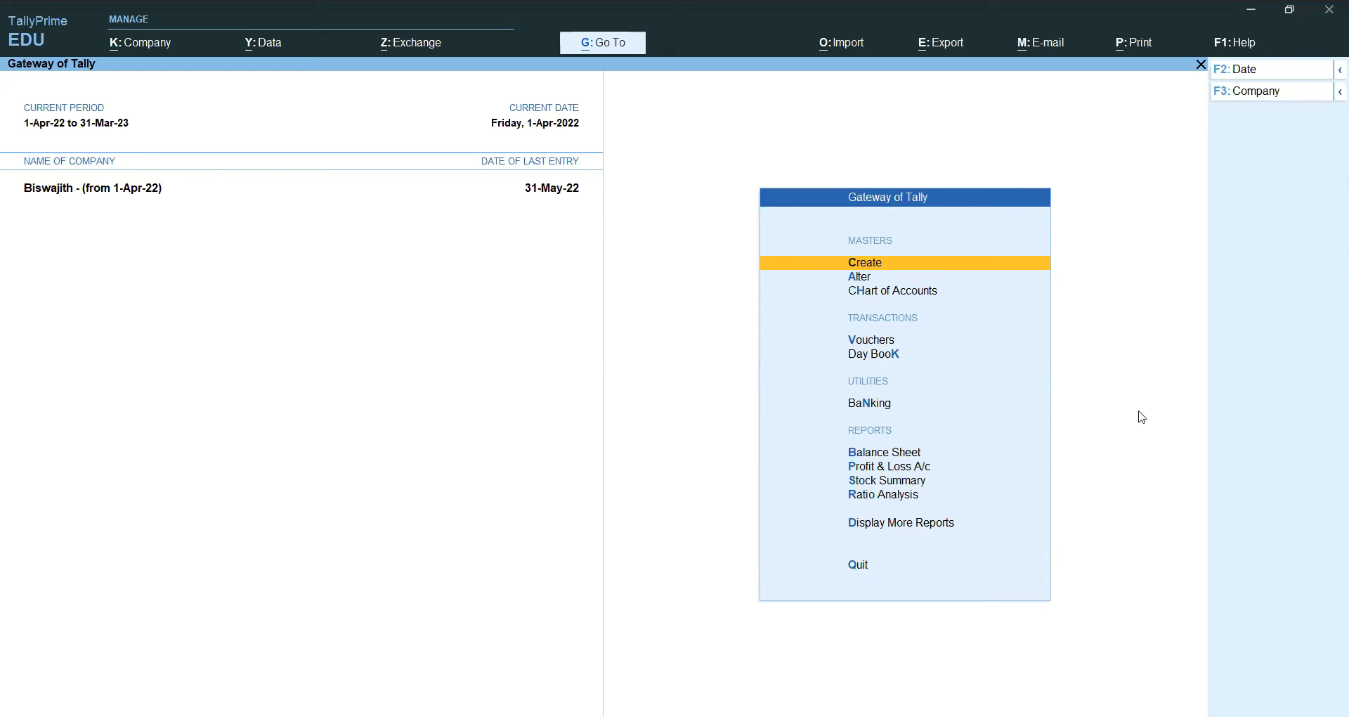
Step: Open the Purchase Orders Book from Inventory Books under More Reports
click(920, 526)
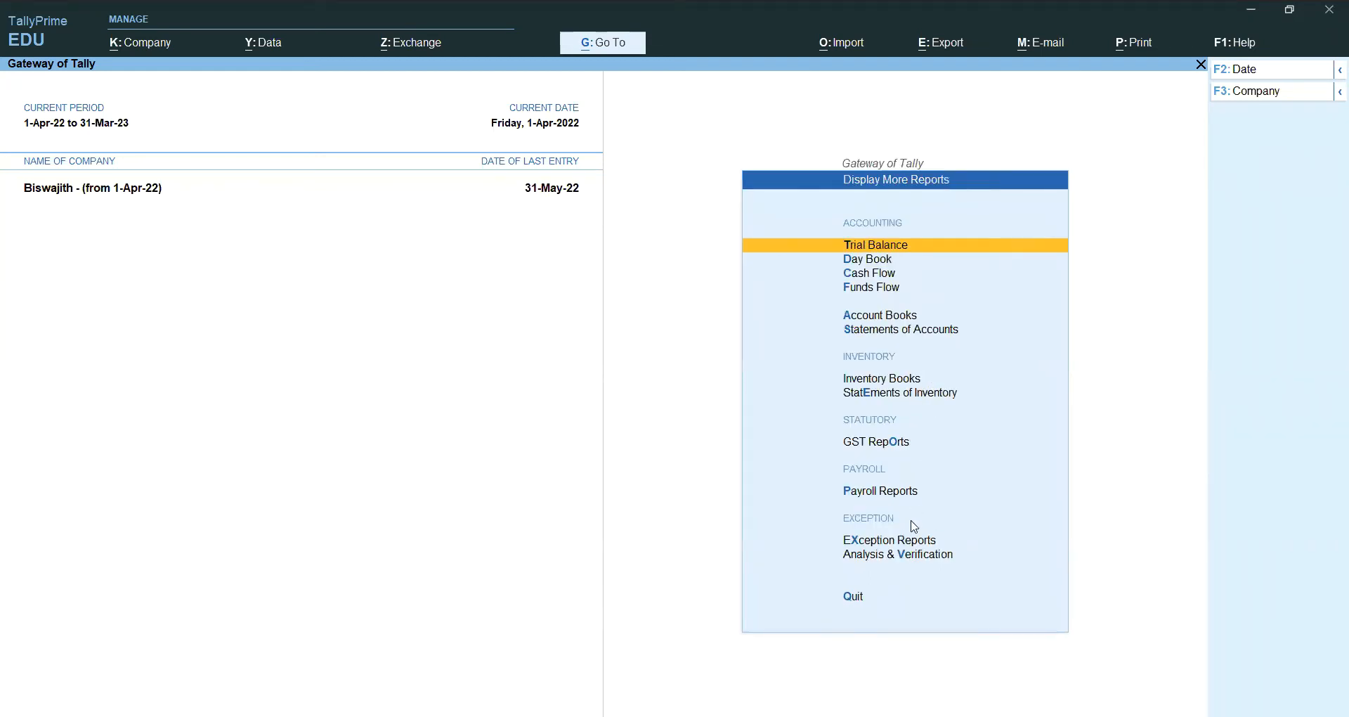
click(906, 380)
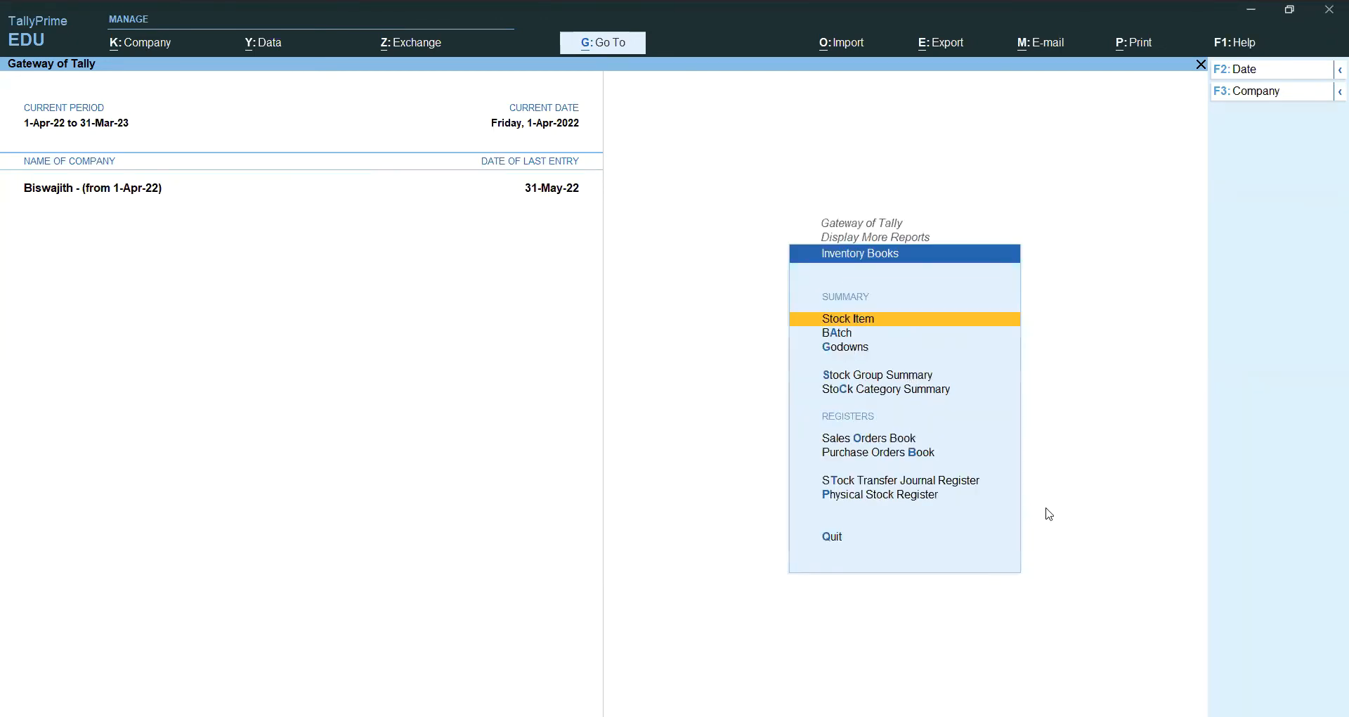
key(Down)
key(Down)
key(Down)
key(Down)
key(Down)
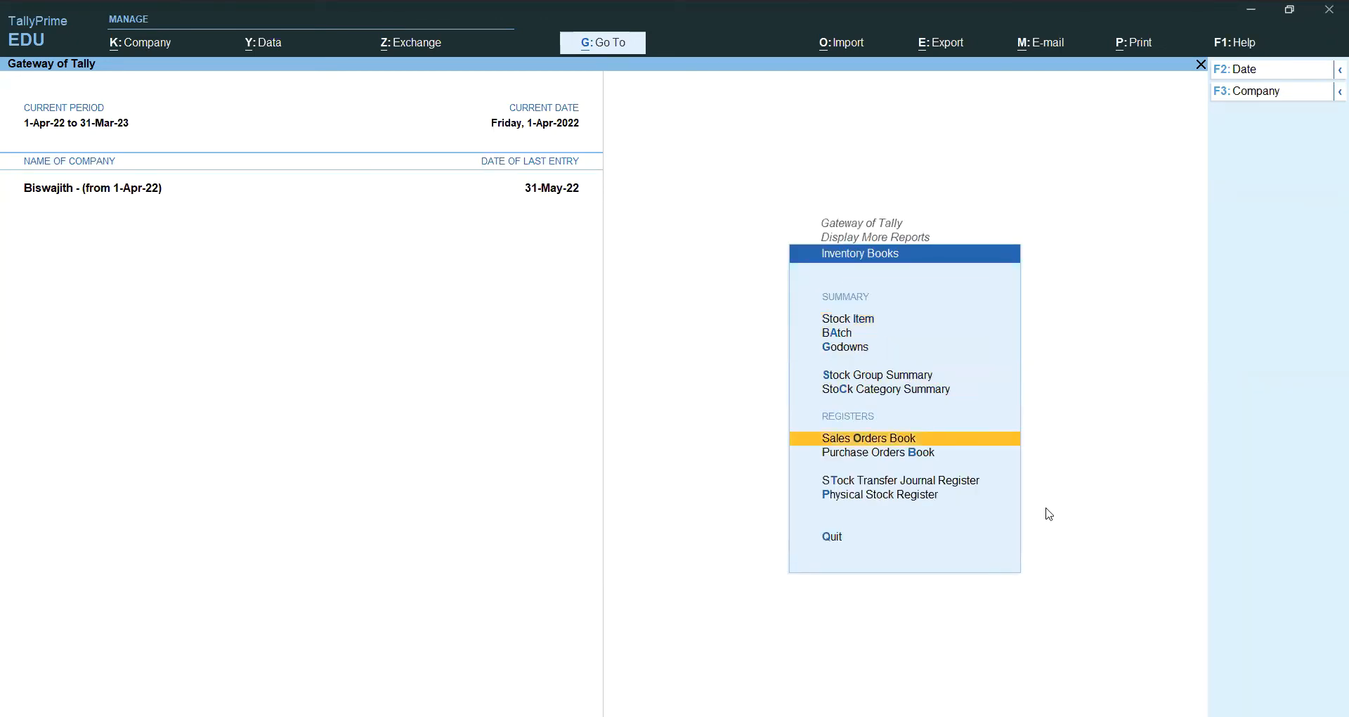
key(Down)
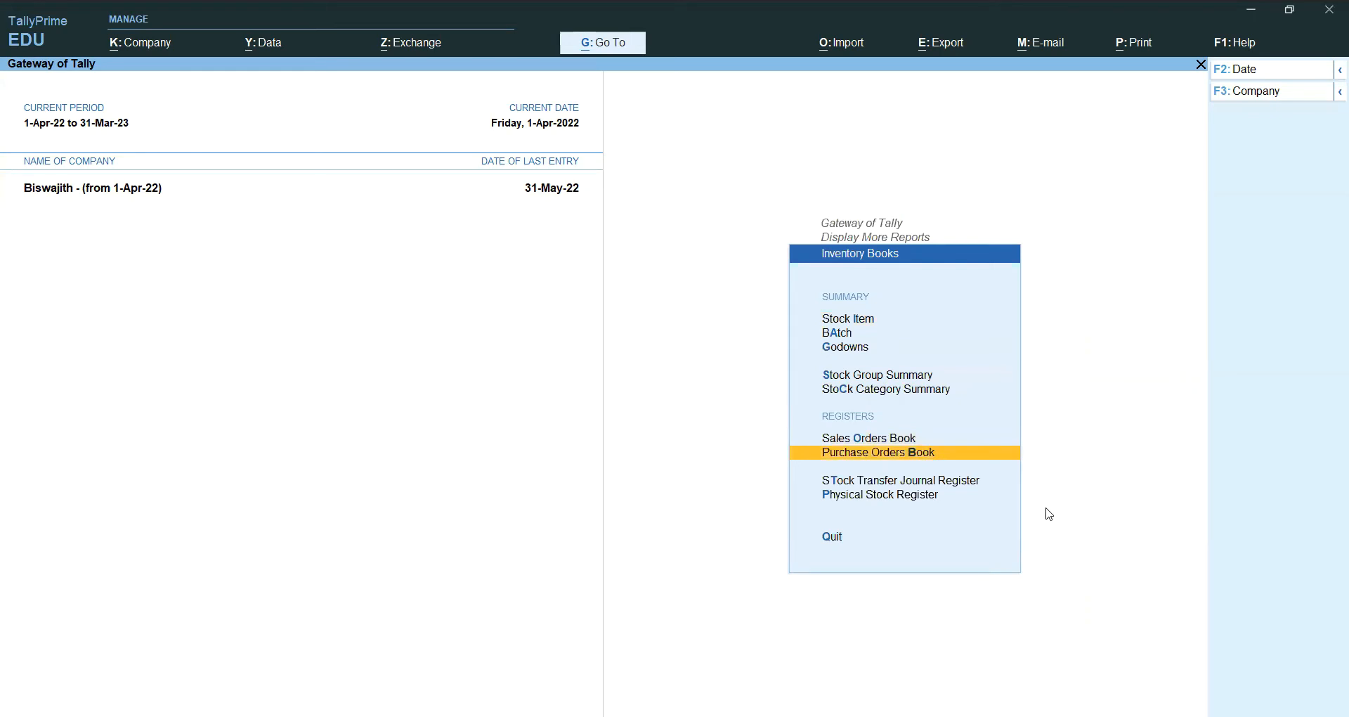
key(Up)
key(Down)
key(Return)
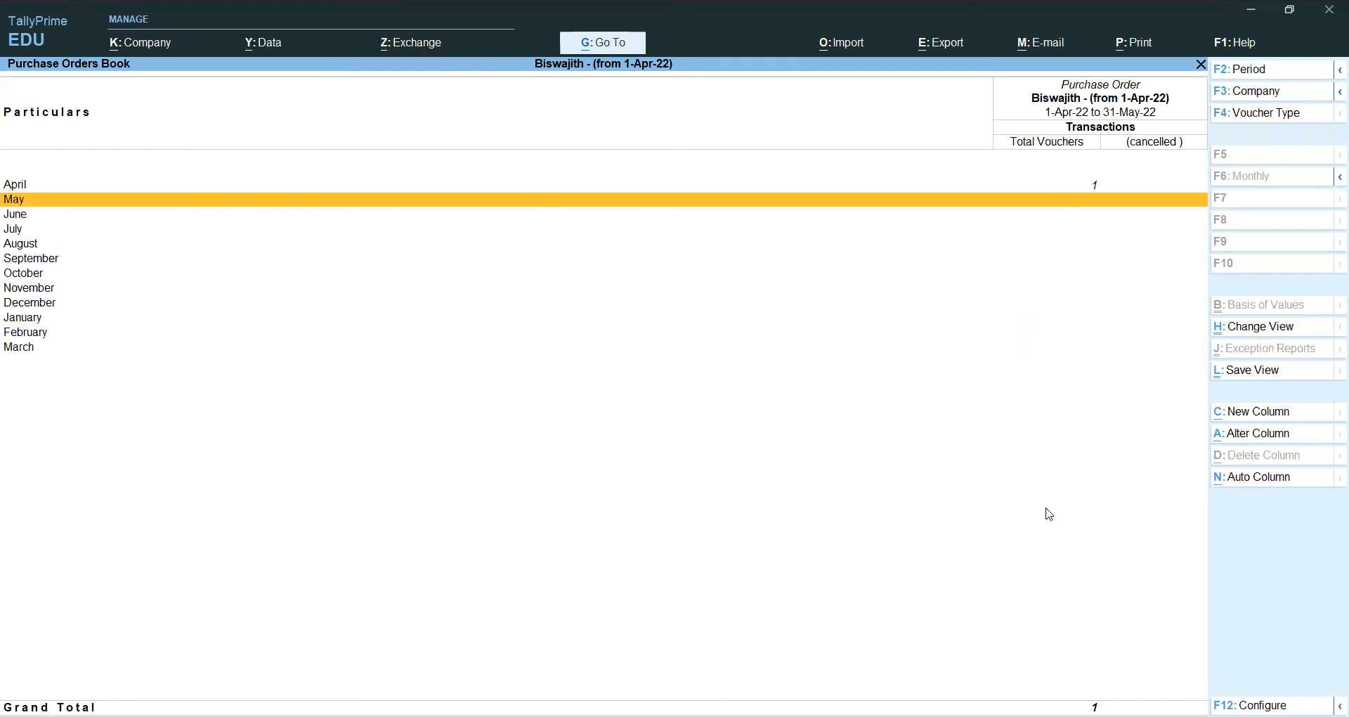
Step: Review April purchase order CS82 for Compaq Systemsltd, accept it unchanged, and back out to Inventory Books
key(Down)
key(Down)
key(Down)
key(Up)
key(Up)
key(Up)
key(Up)
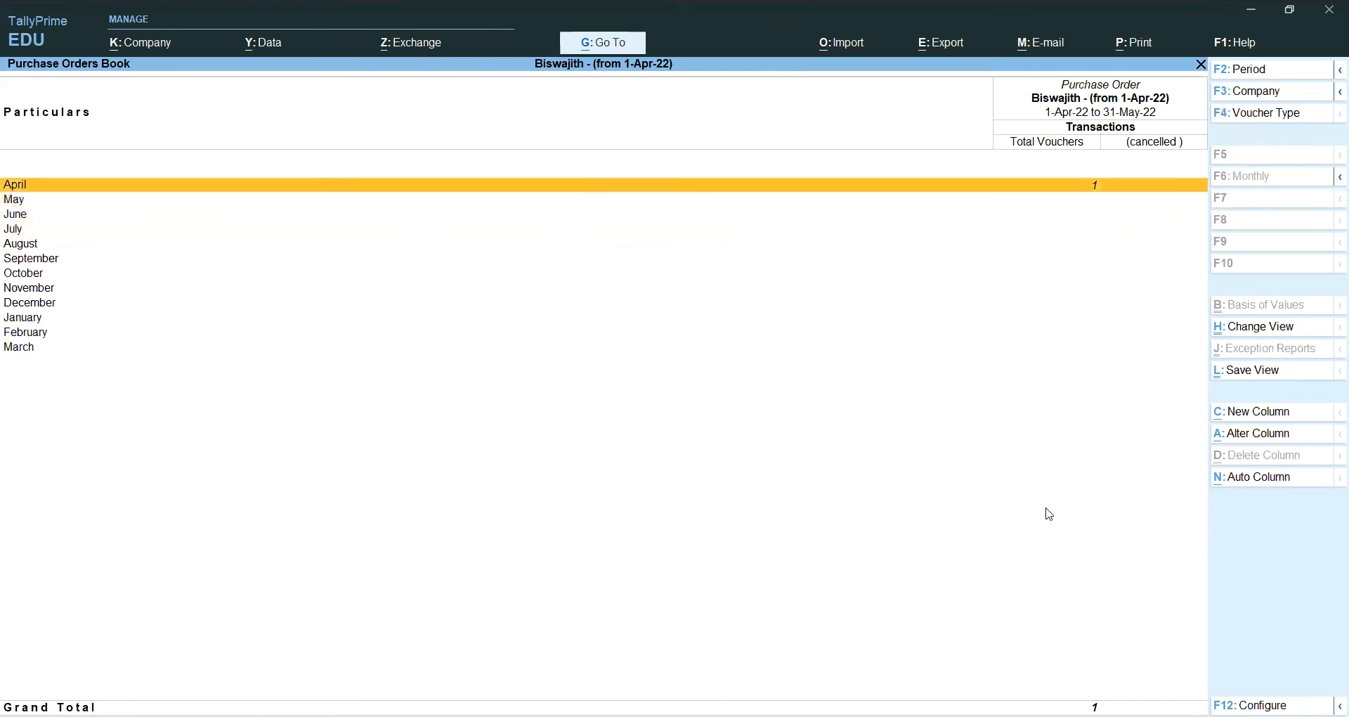
key(Return)
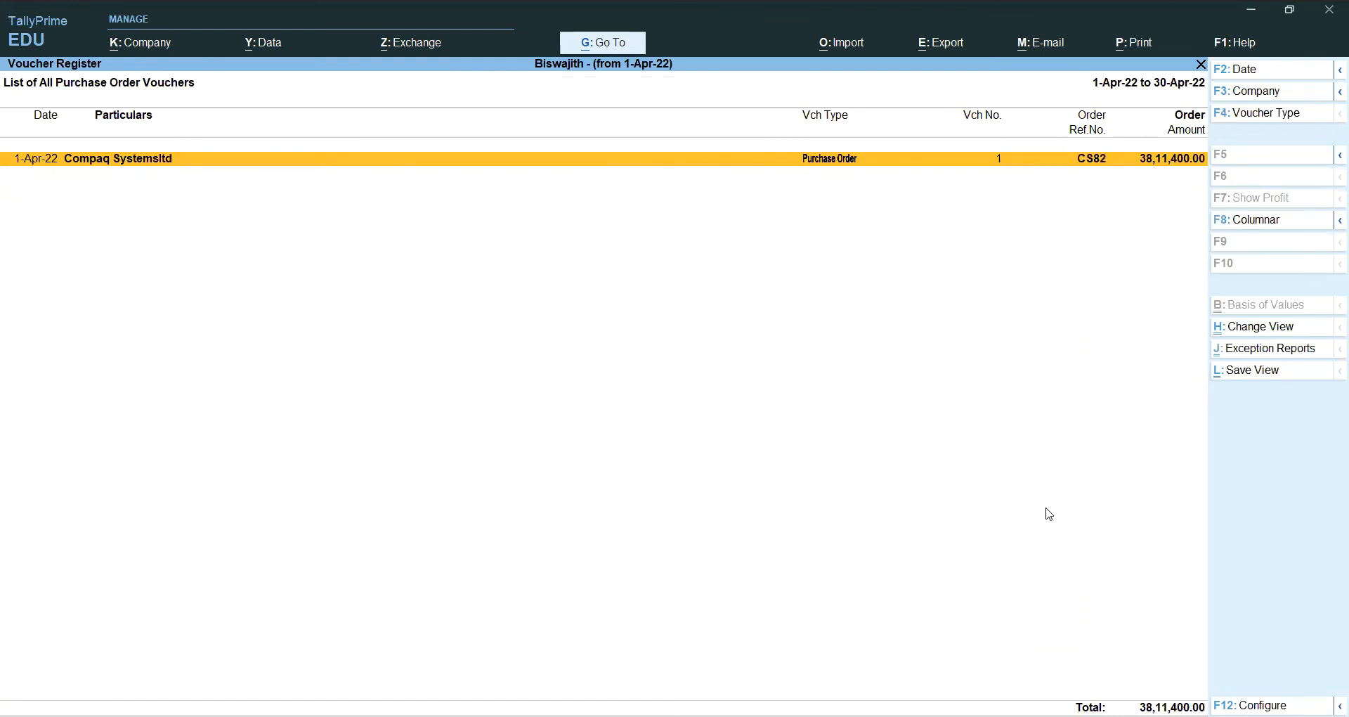
key(Return)
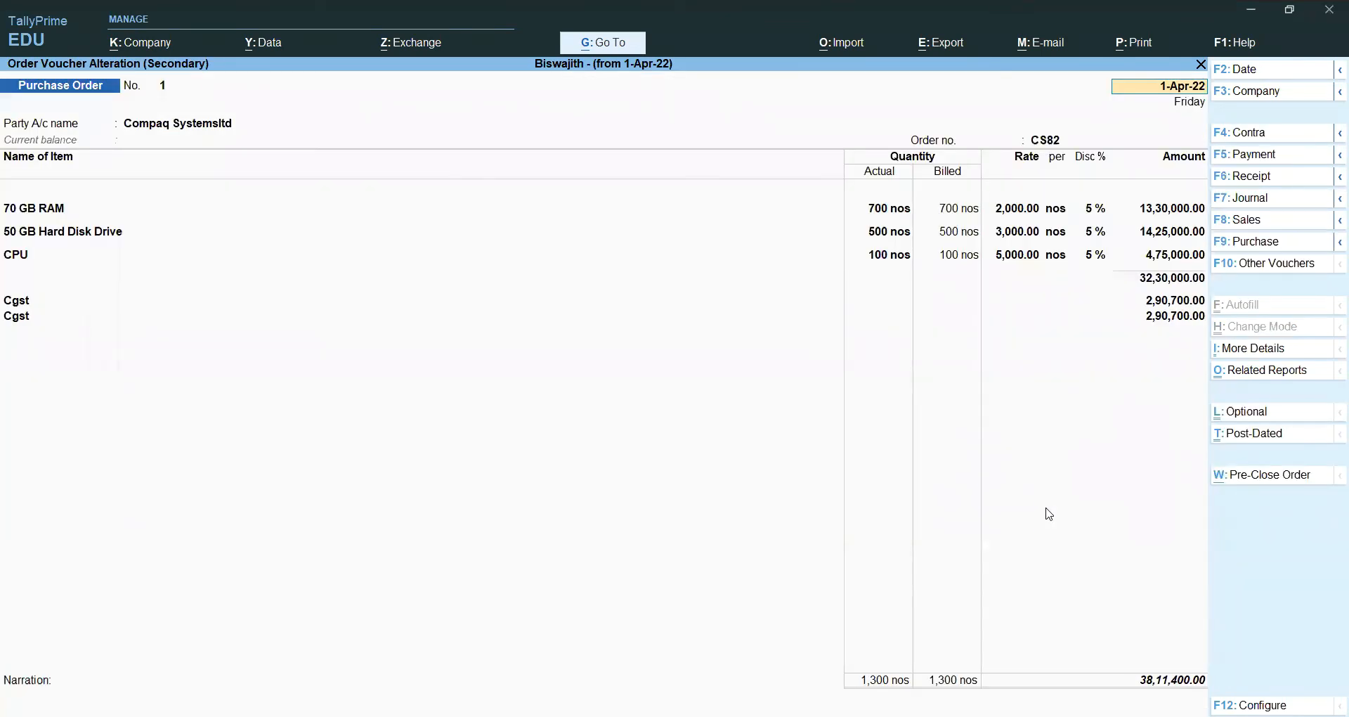
key(Return)
key(Return)
key(Return)
key(Return)
key(Return)
key(Return)
key(Return)
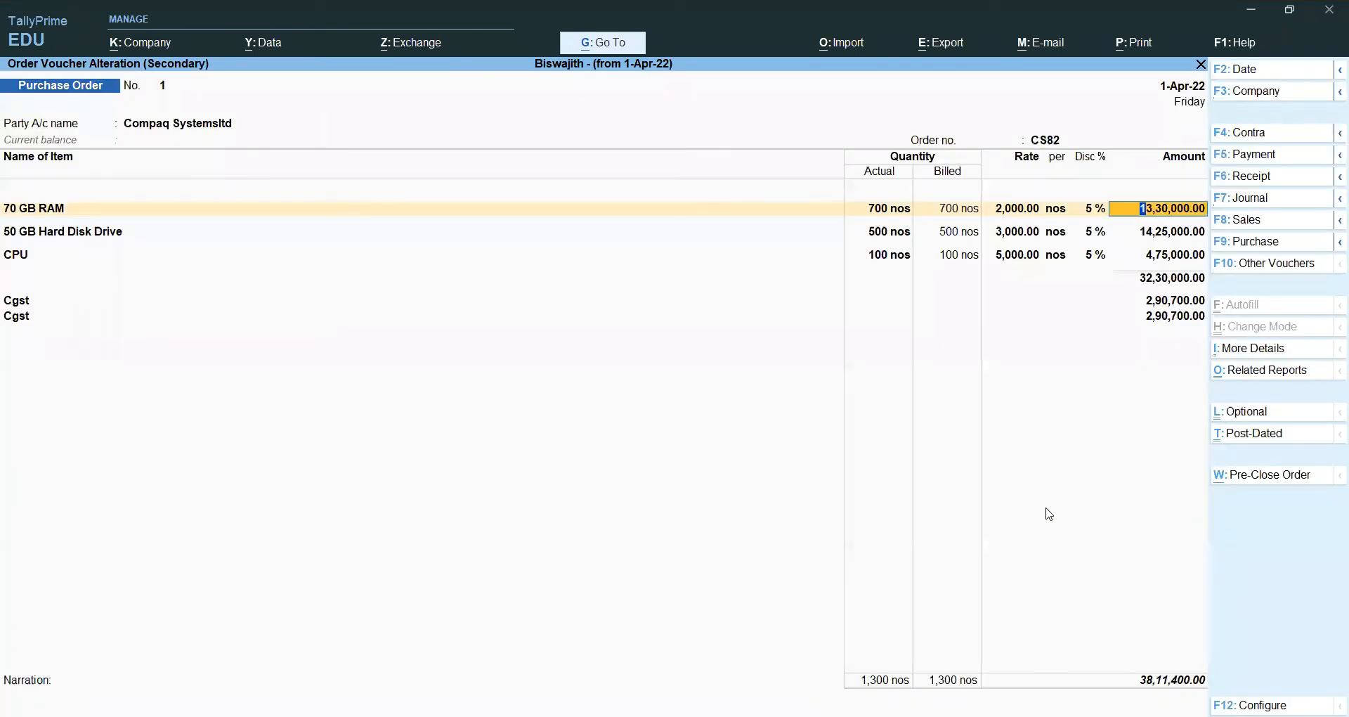
key(ctrl+a)
key(Escape)
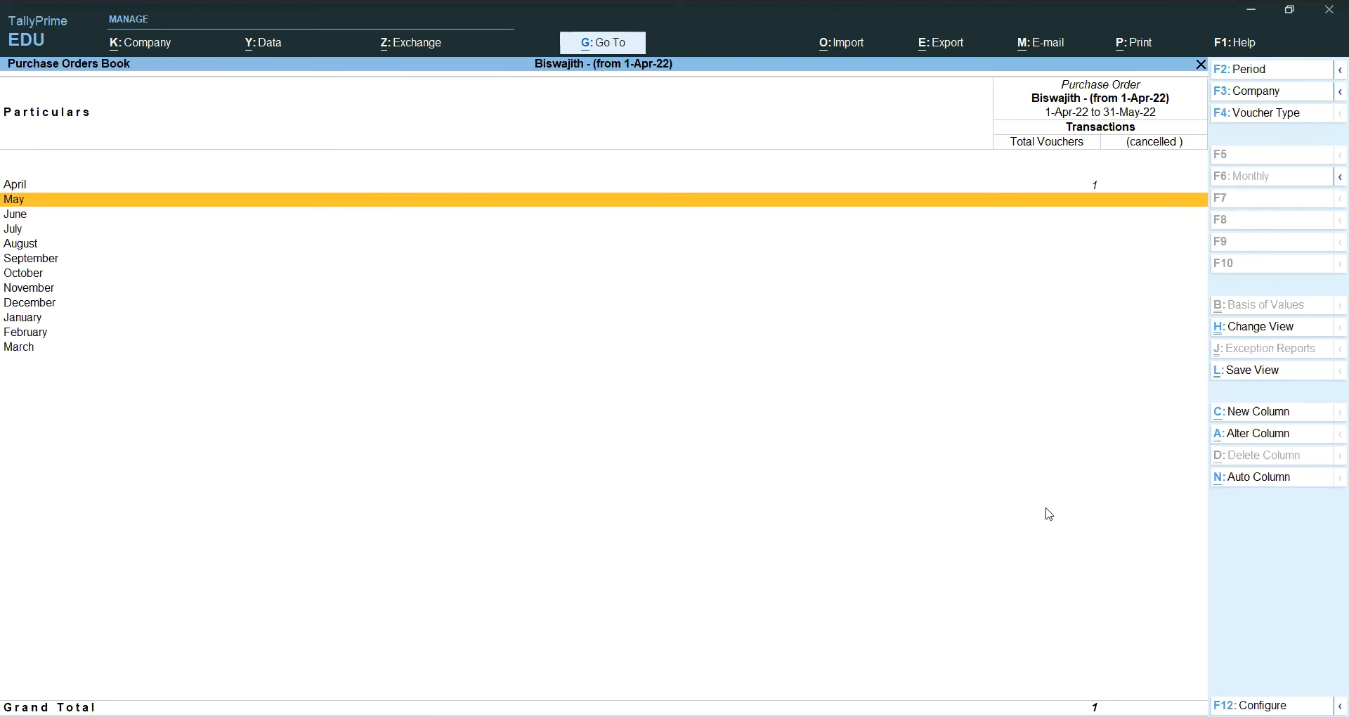
key(Escape)
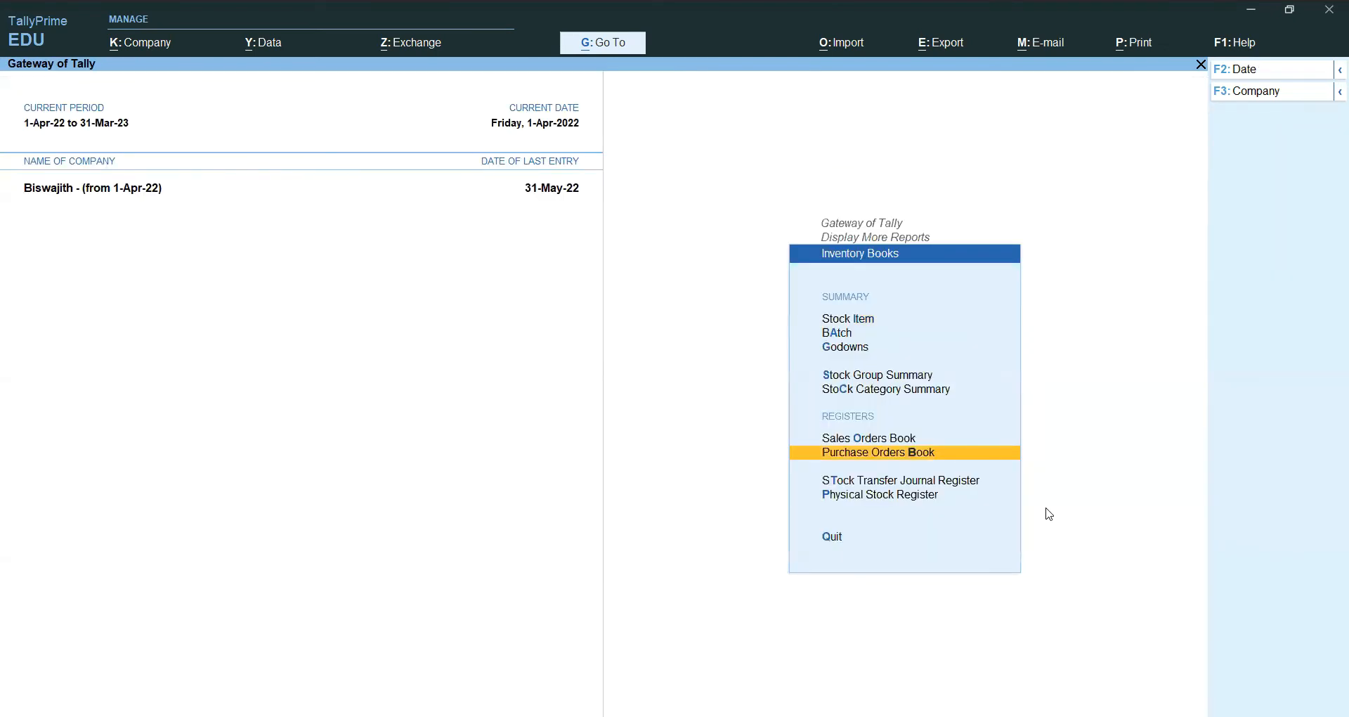
Step: View Modern Computers' April sales order MC55 (38,99,900.00) without changes, then return to Display More Reports
key(Up)
key(Return)
key(Up)
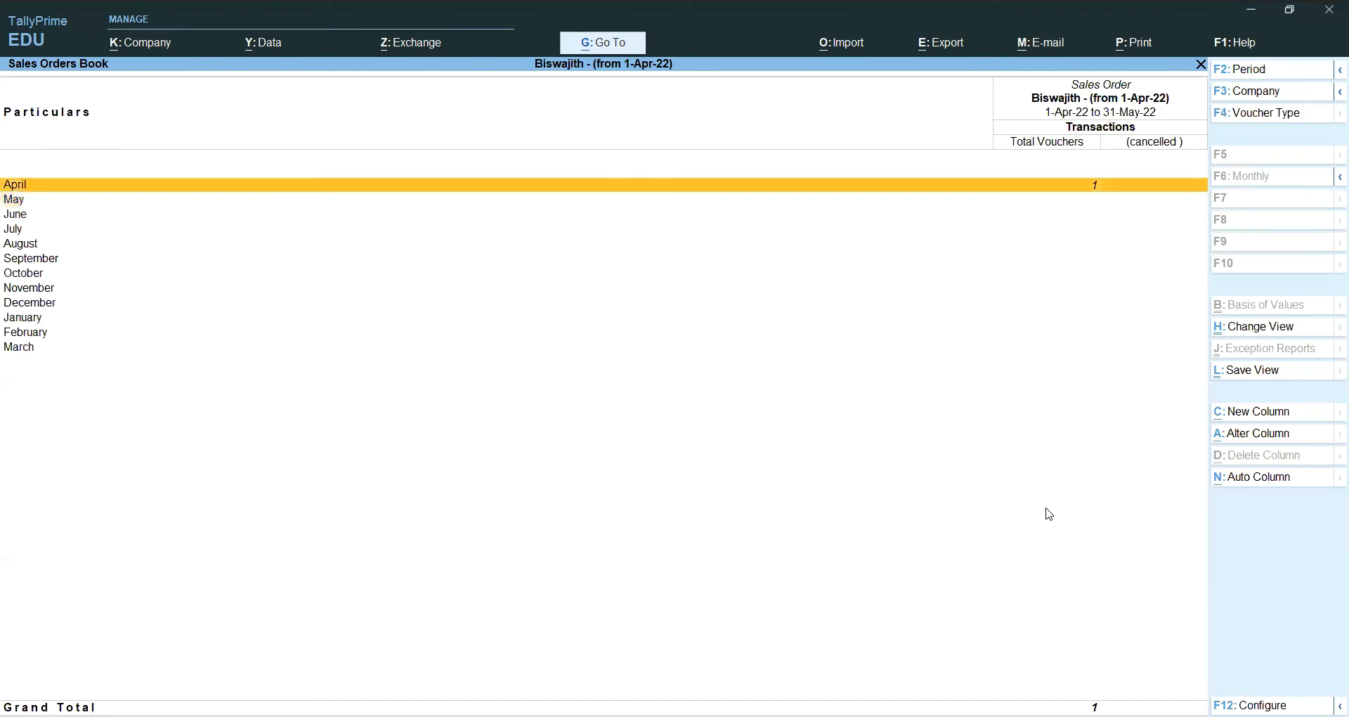
key(Return)
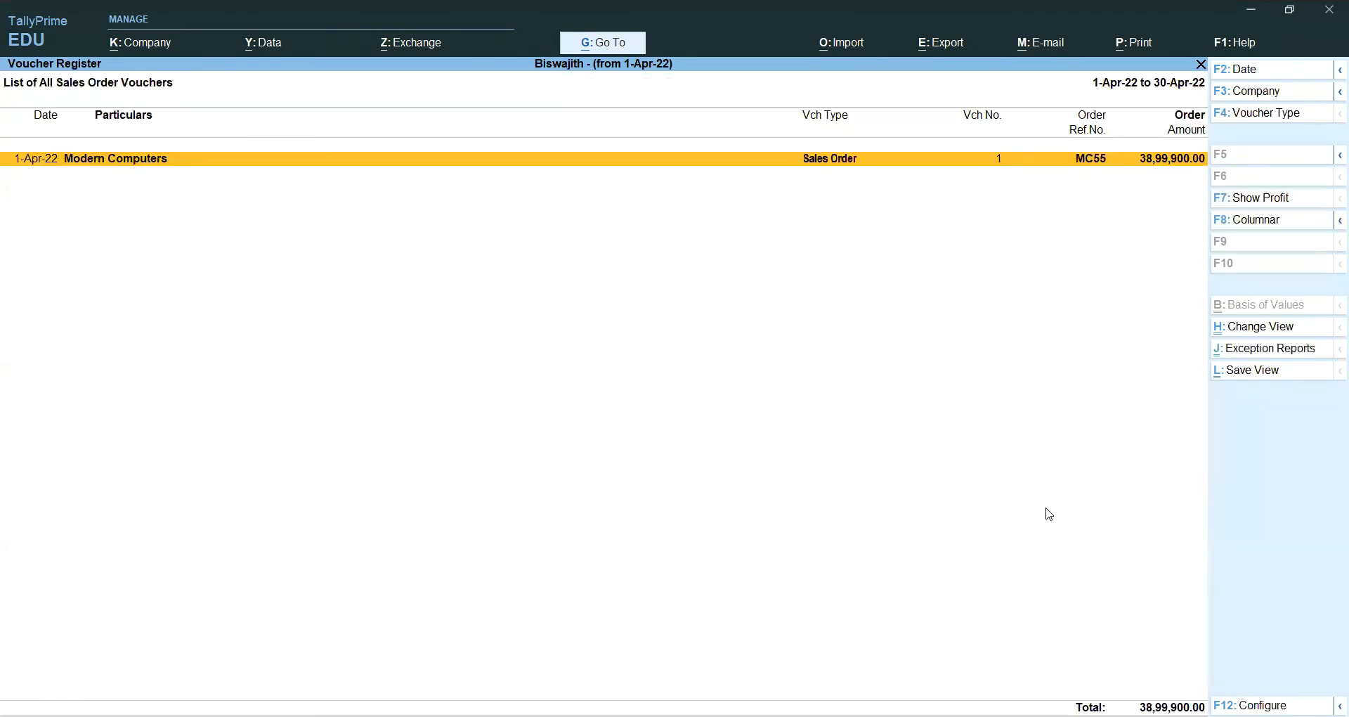
key(Return)
key(Escape)
key(y)
key(Escape)
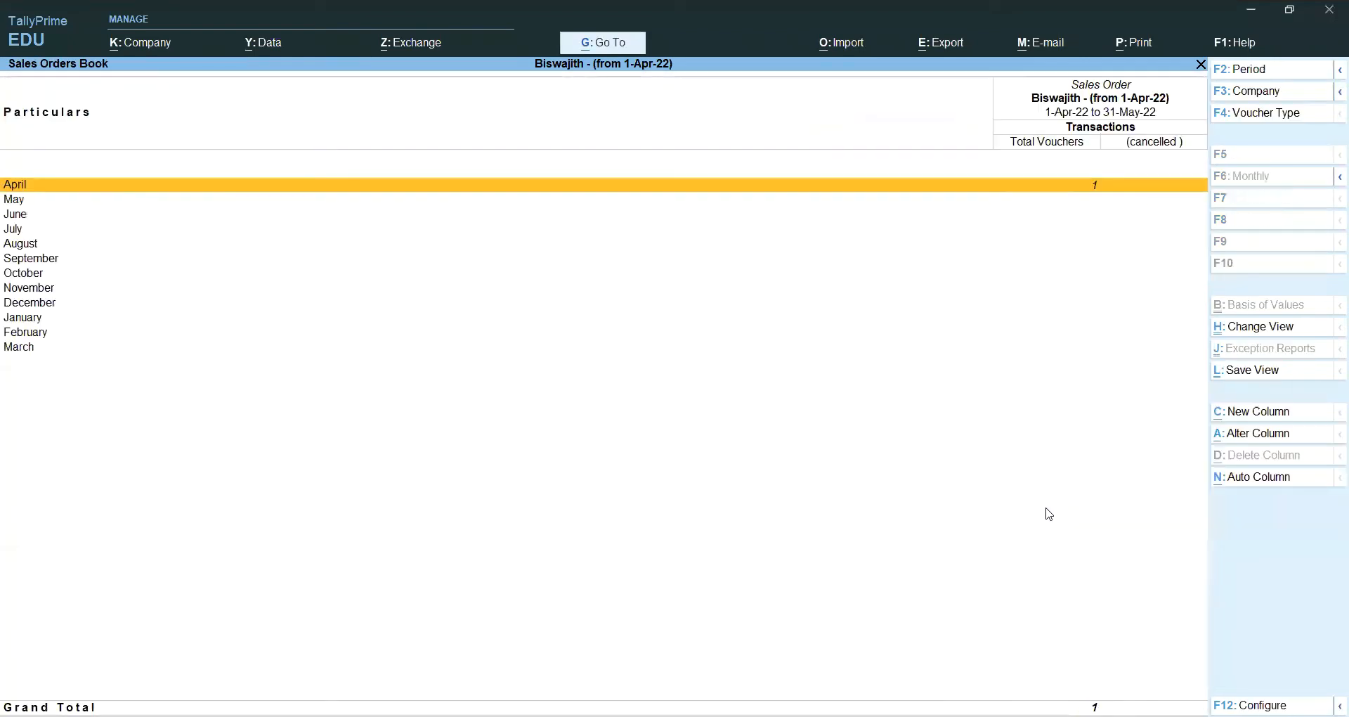
key(Escape)
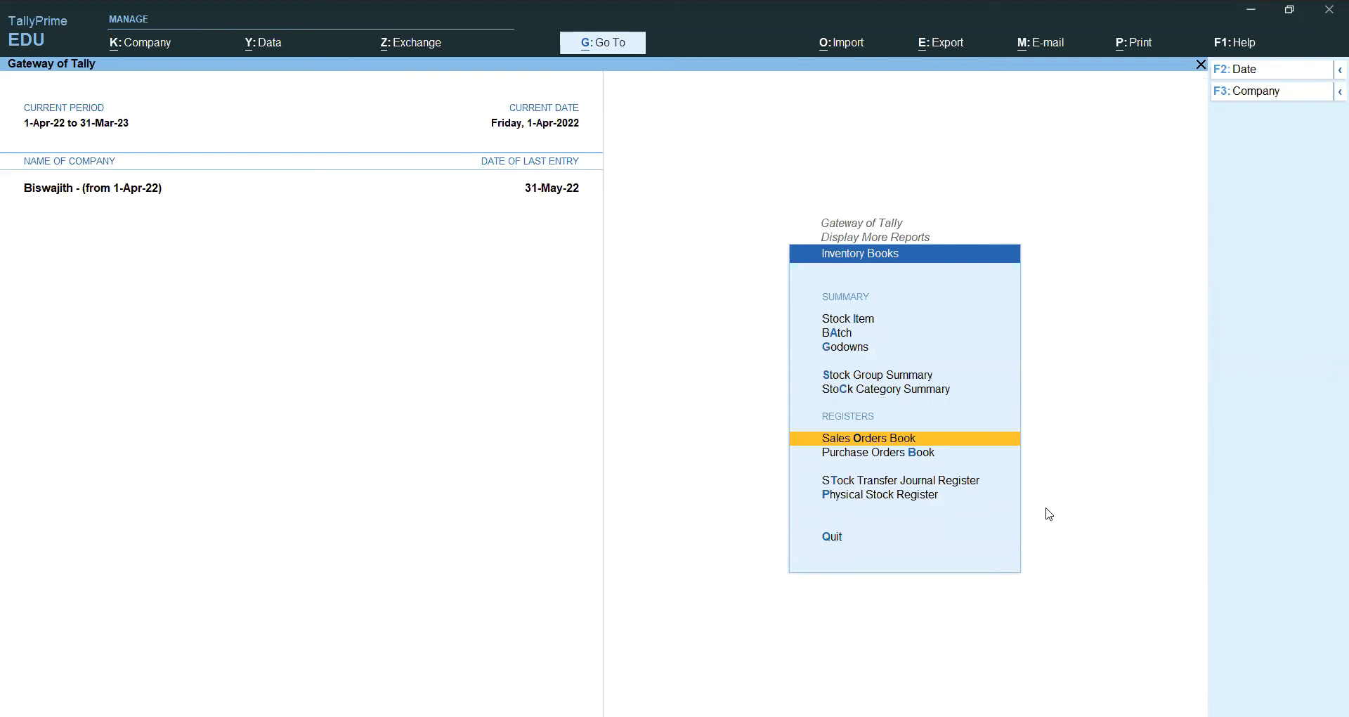
key(Escape)
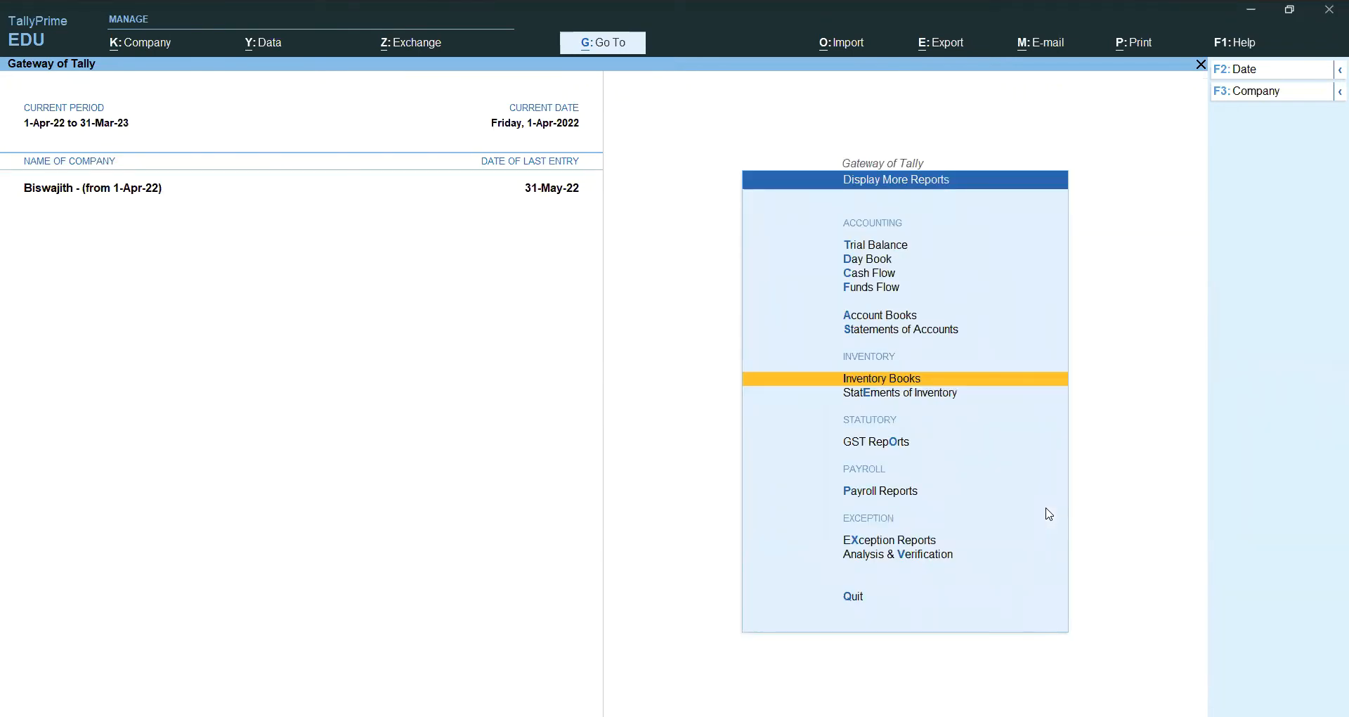
Step: Open the ledger-wise Purchase Order Outstandings report under Statements of Inventory
key(Down)
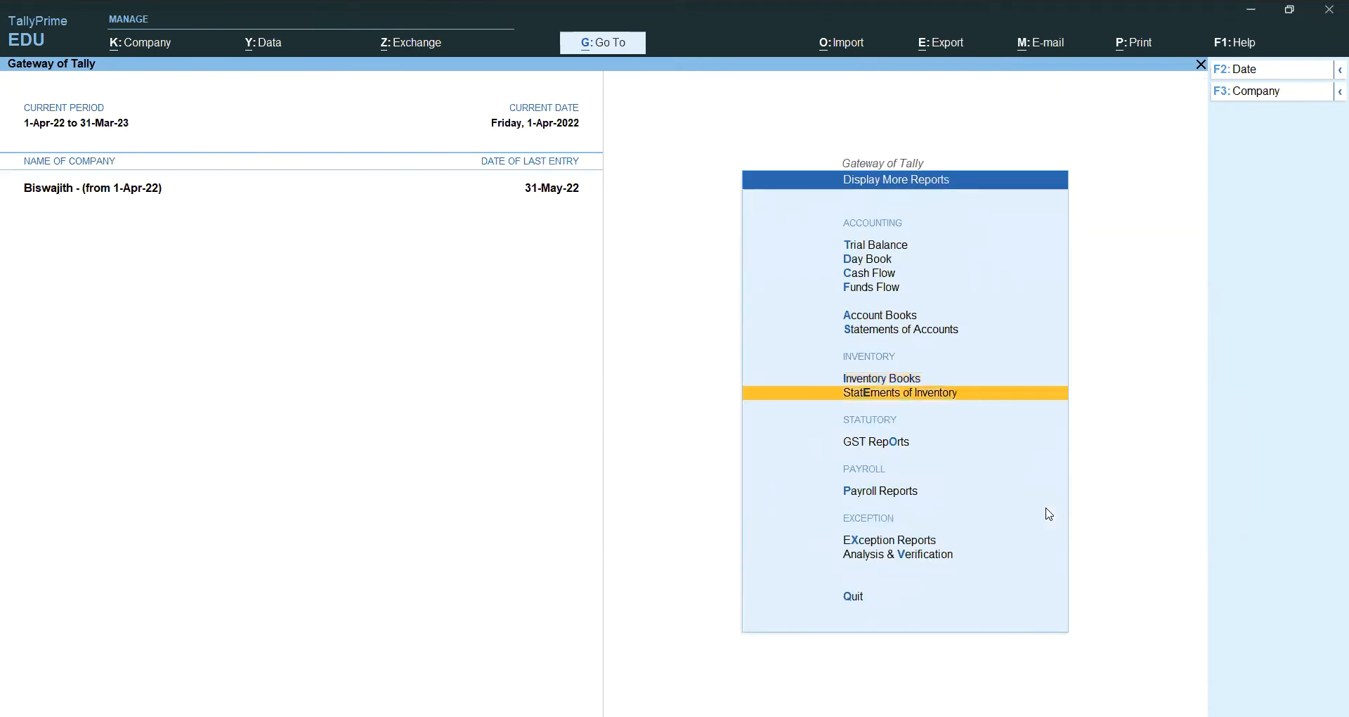
key(Return)
key(Down)
key(Down)
key(Down)
key(Down)
key(Down)
key(Down)
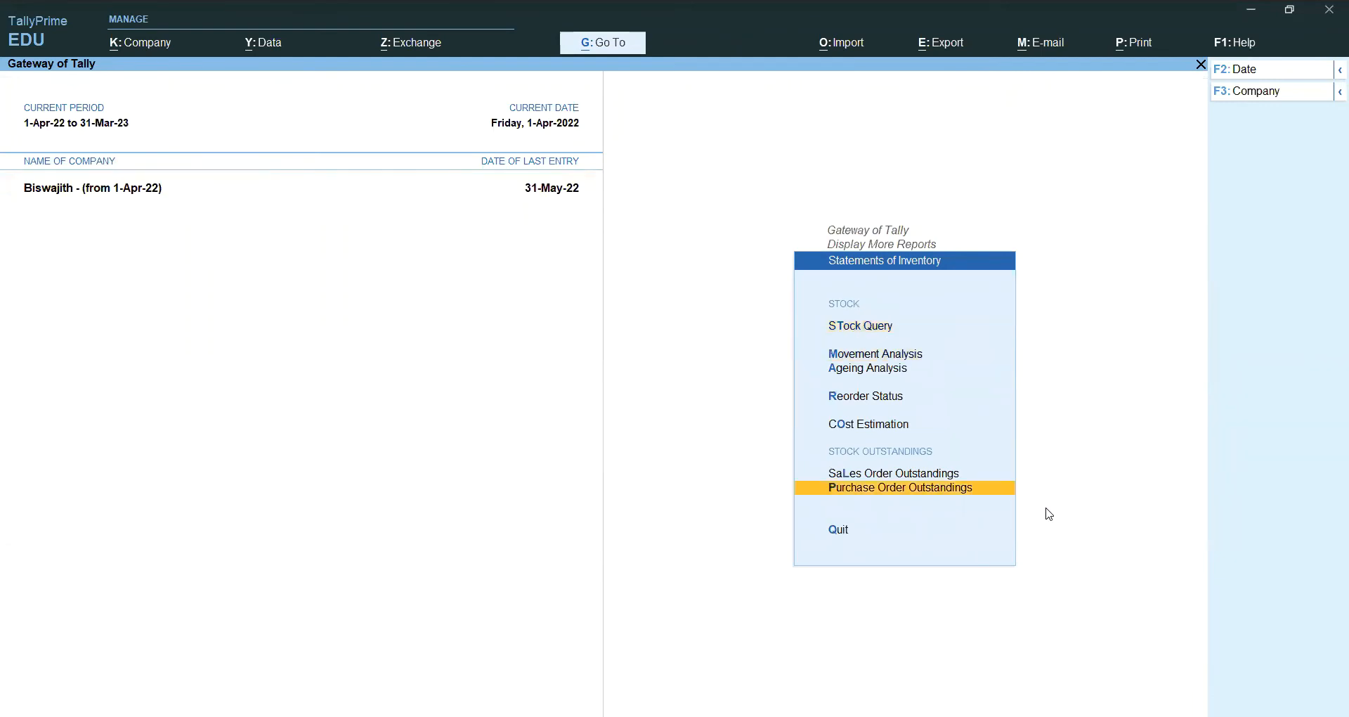
key(Up)
key(Down)
key(Return)
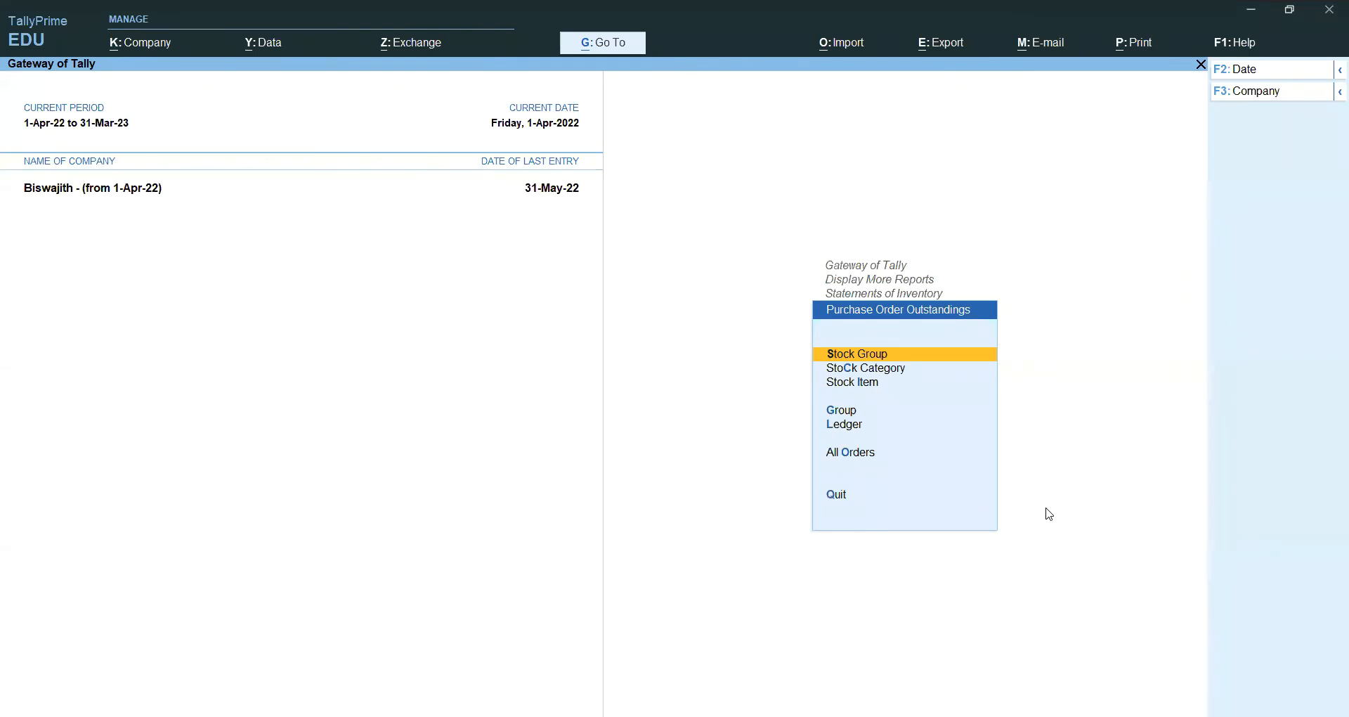
key(Down)
key(Down)
key(Down)
key(Down)
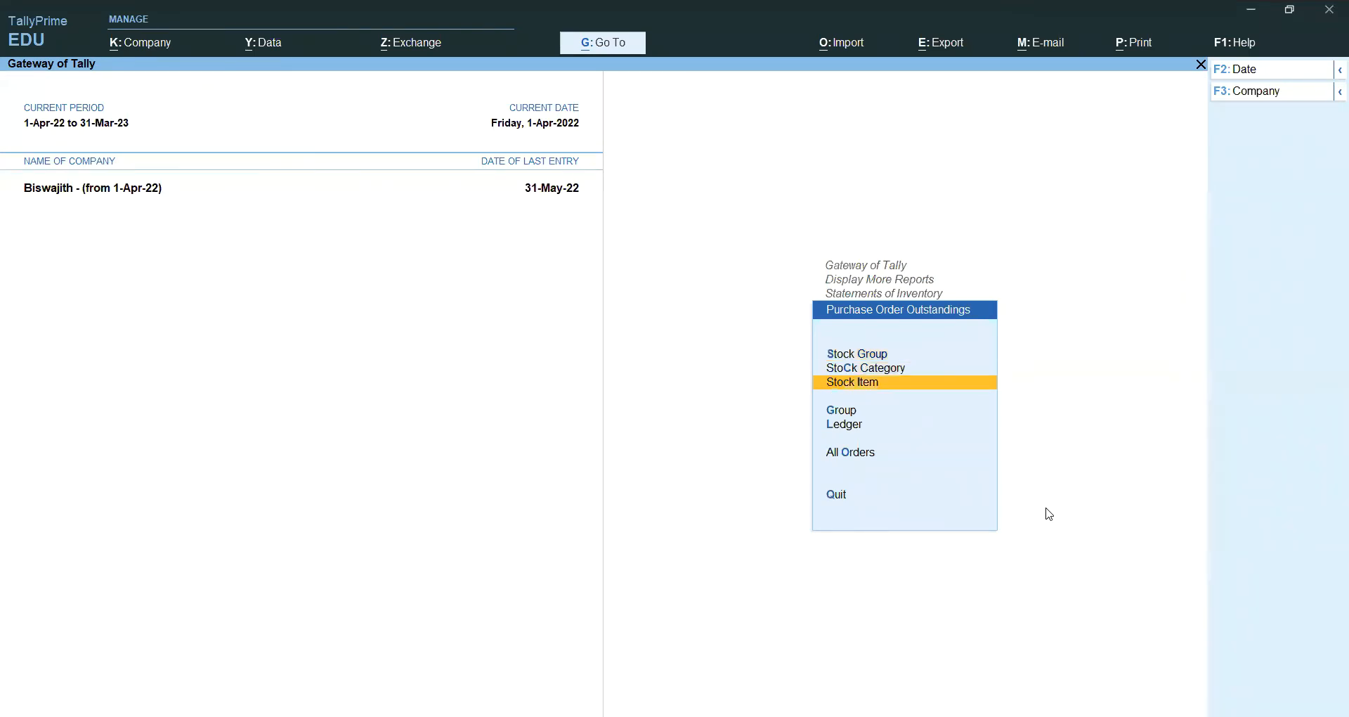
key(Down)
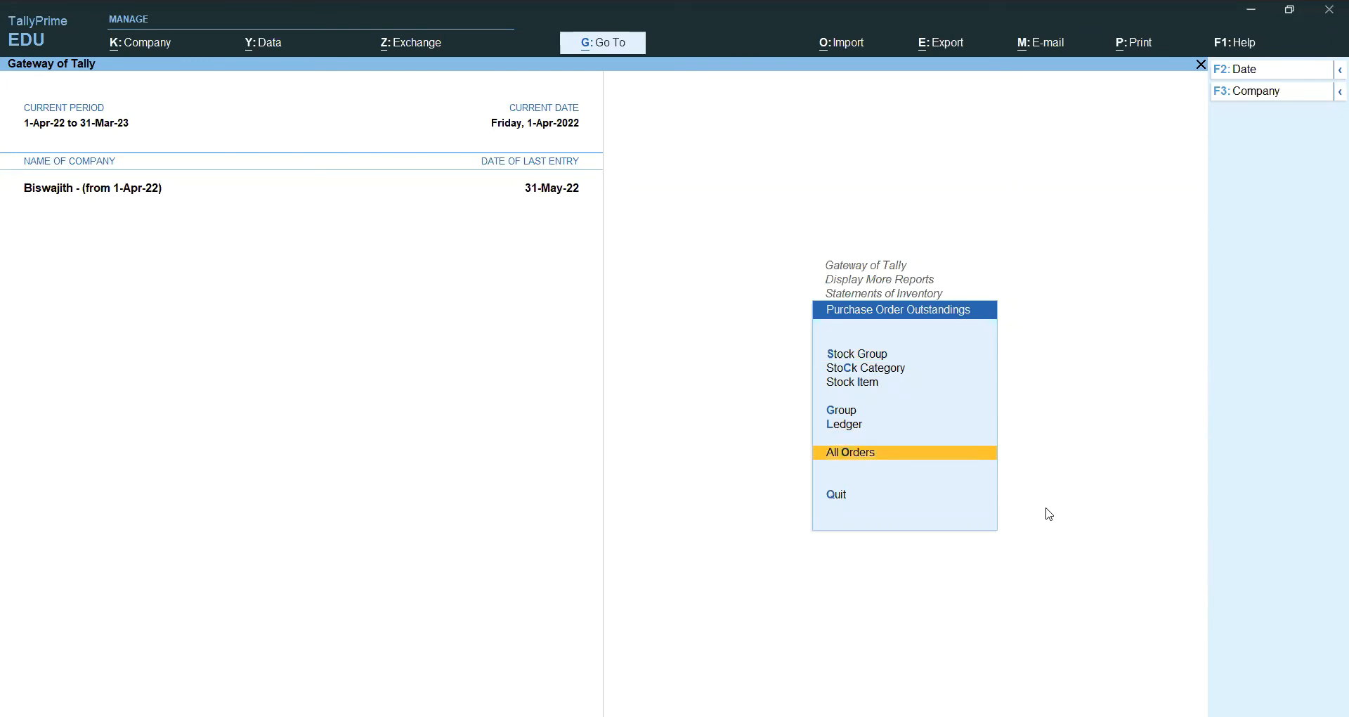
key(Up)
key(Return)
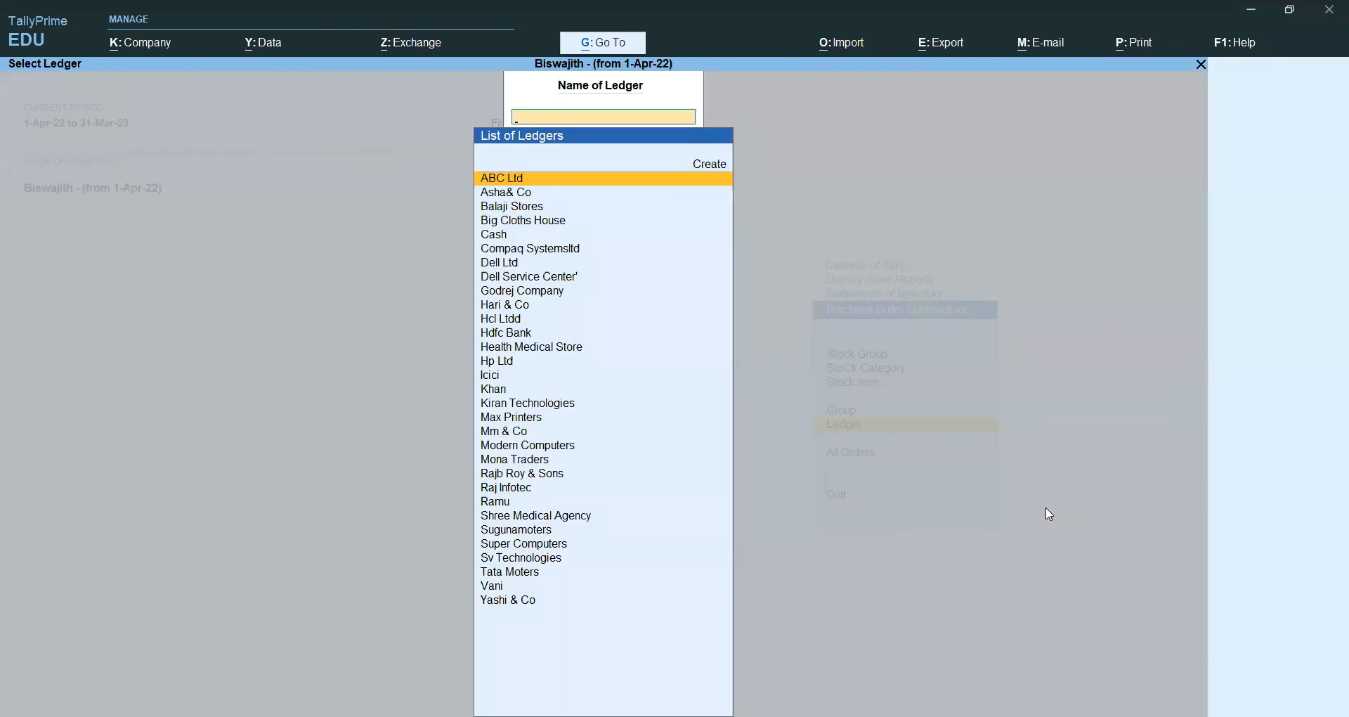
Step: View Compaq Systemsltd's pending orders (32,30,000.00) and the 50 GB Hard Disk Drive order details
text(Co)
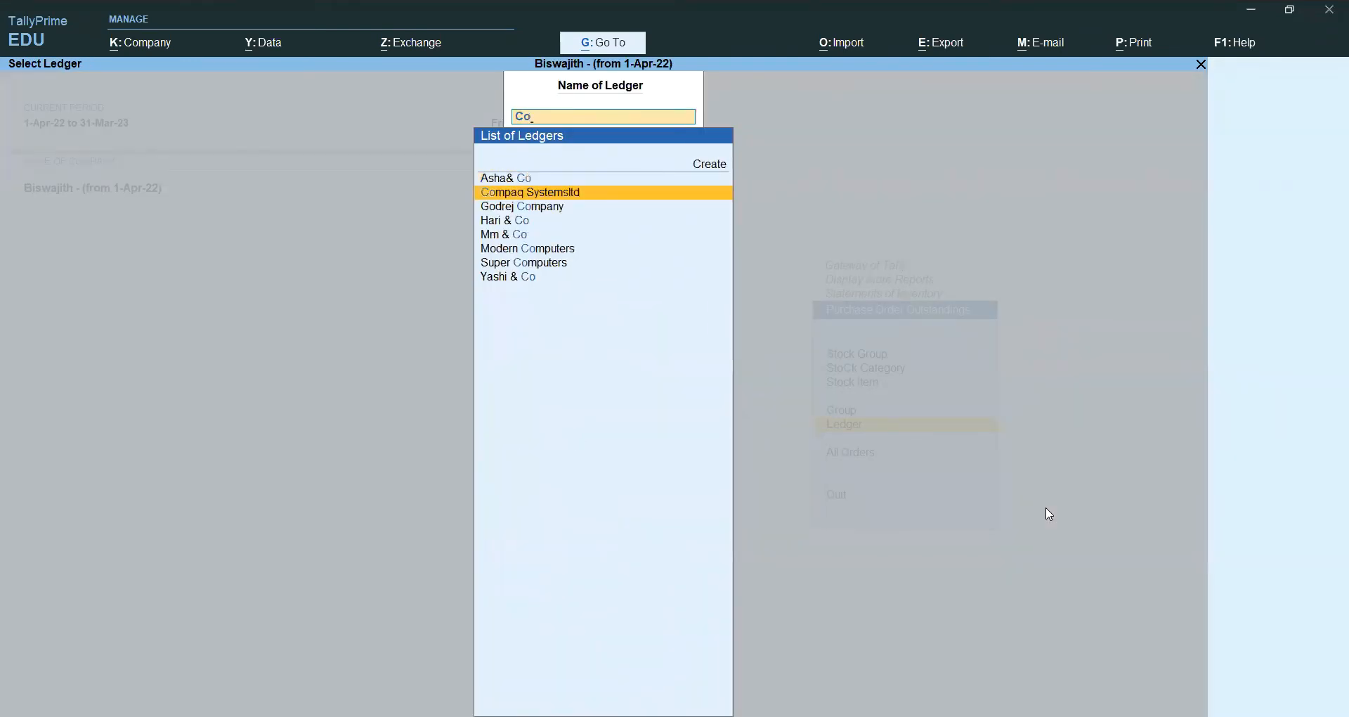
key(Return)
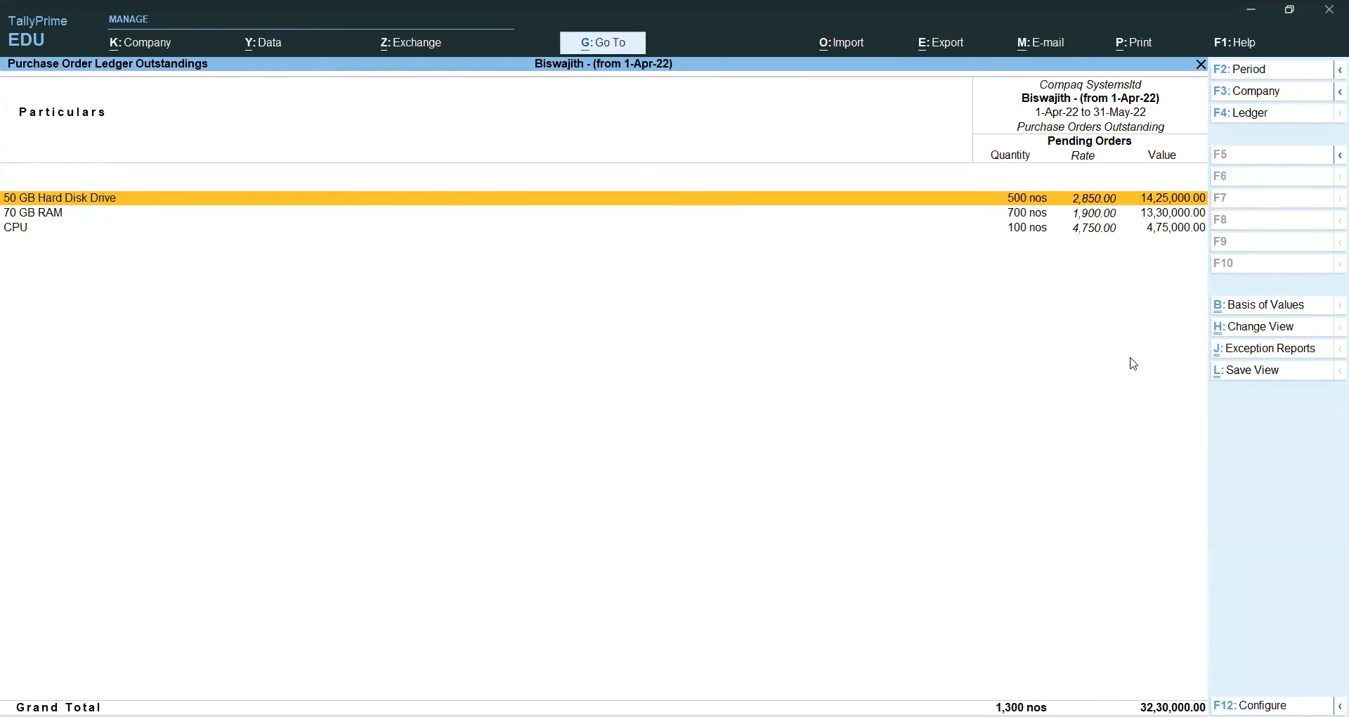
key(Return)
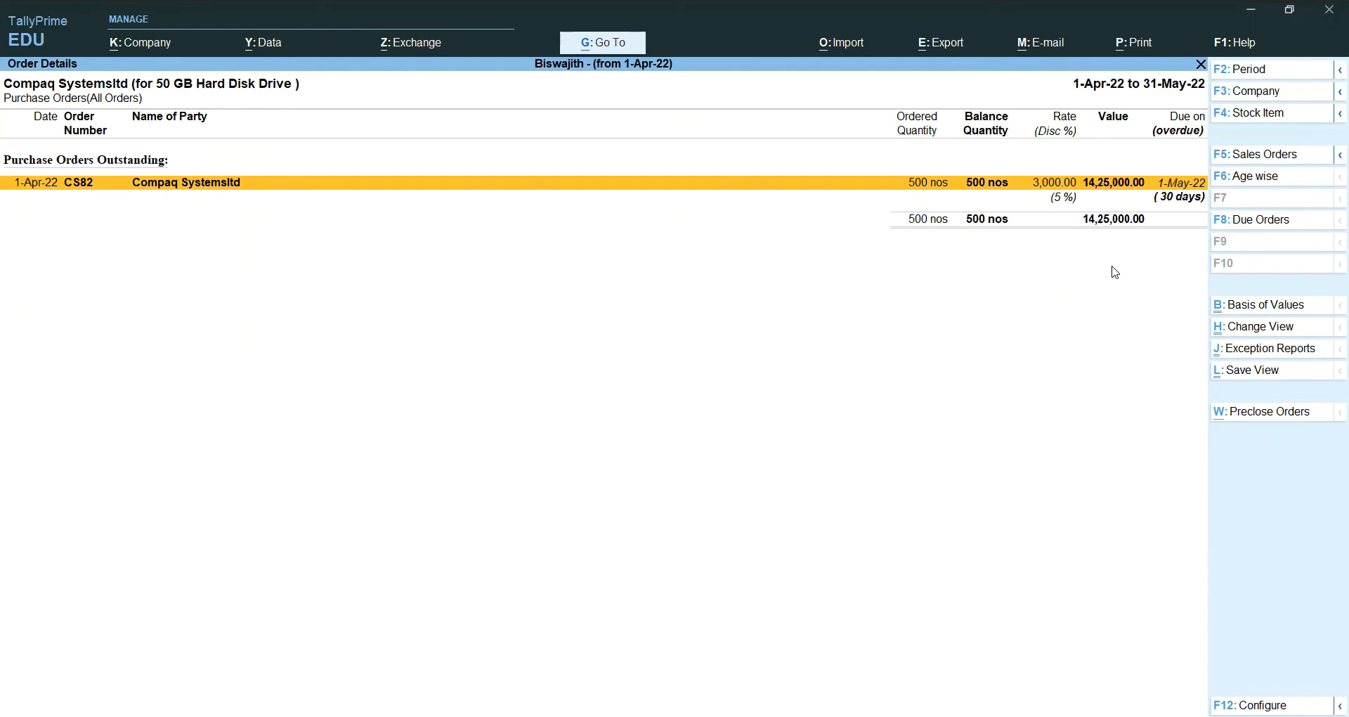
key(Escape)
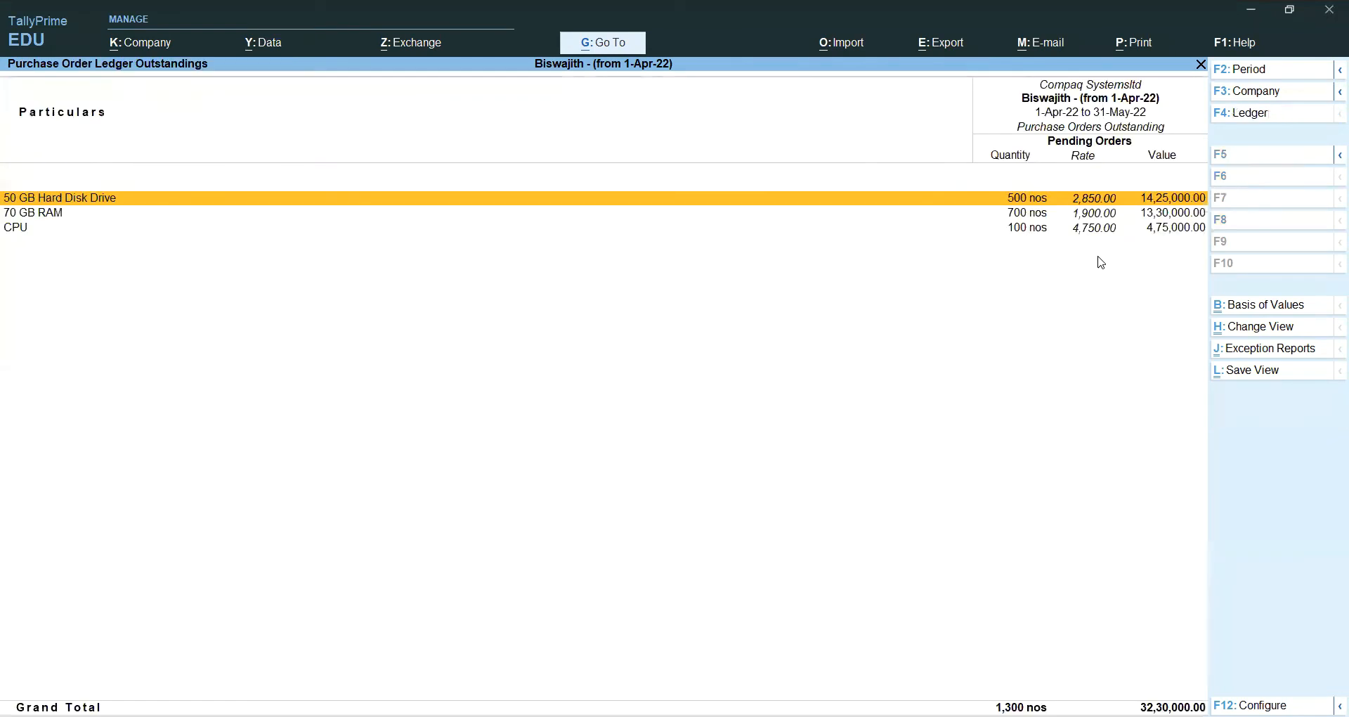
key(Escape)
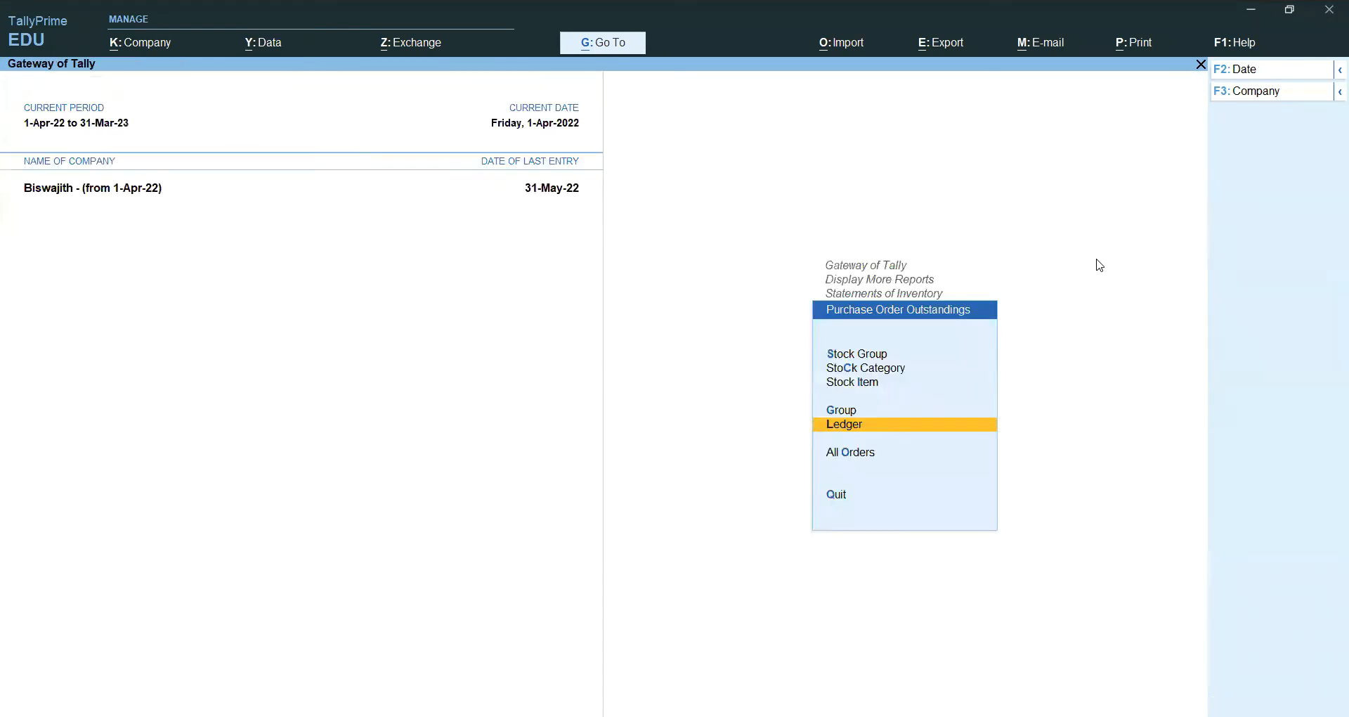
Step: Back out to Gateway of Tally, then open and cancel the E-mail > Others option twice
key(Escape)
key(Escape)
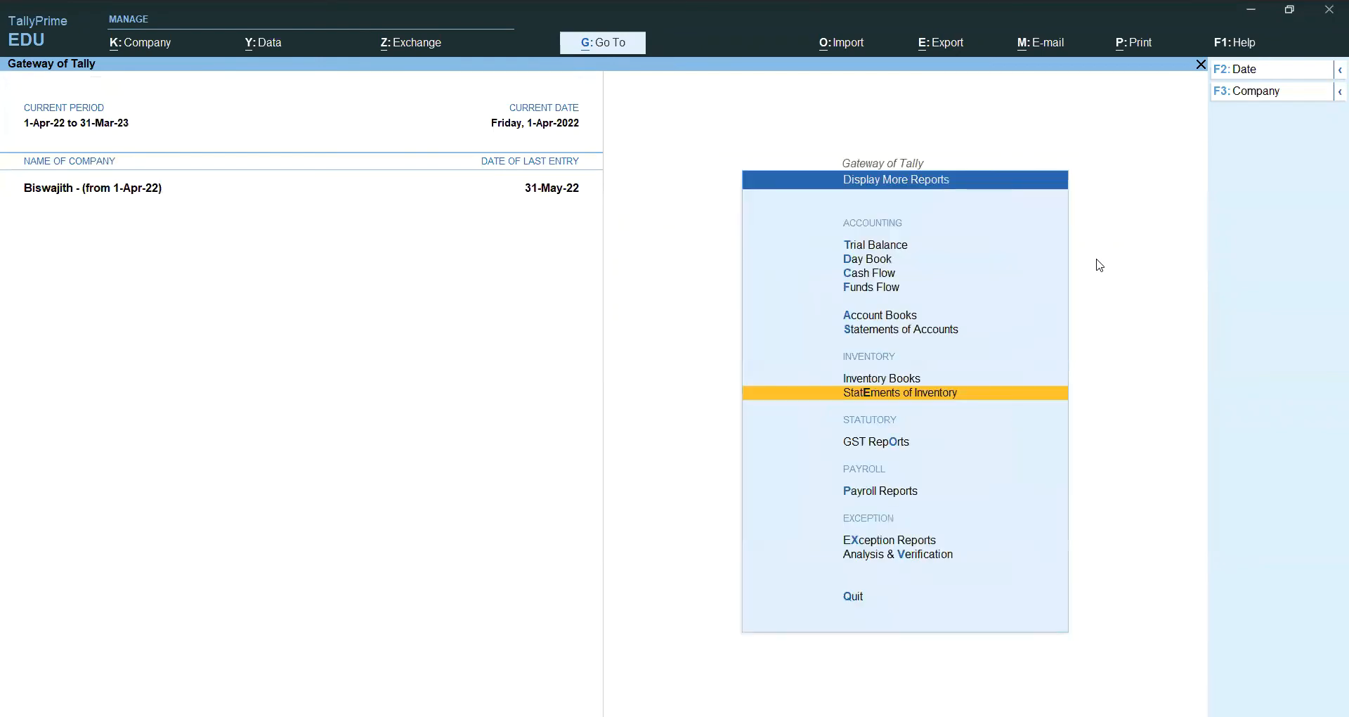
key(Escape)
key(Escape)
key(Escape)
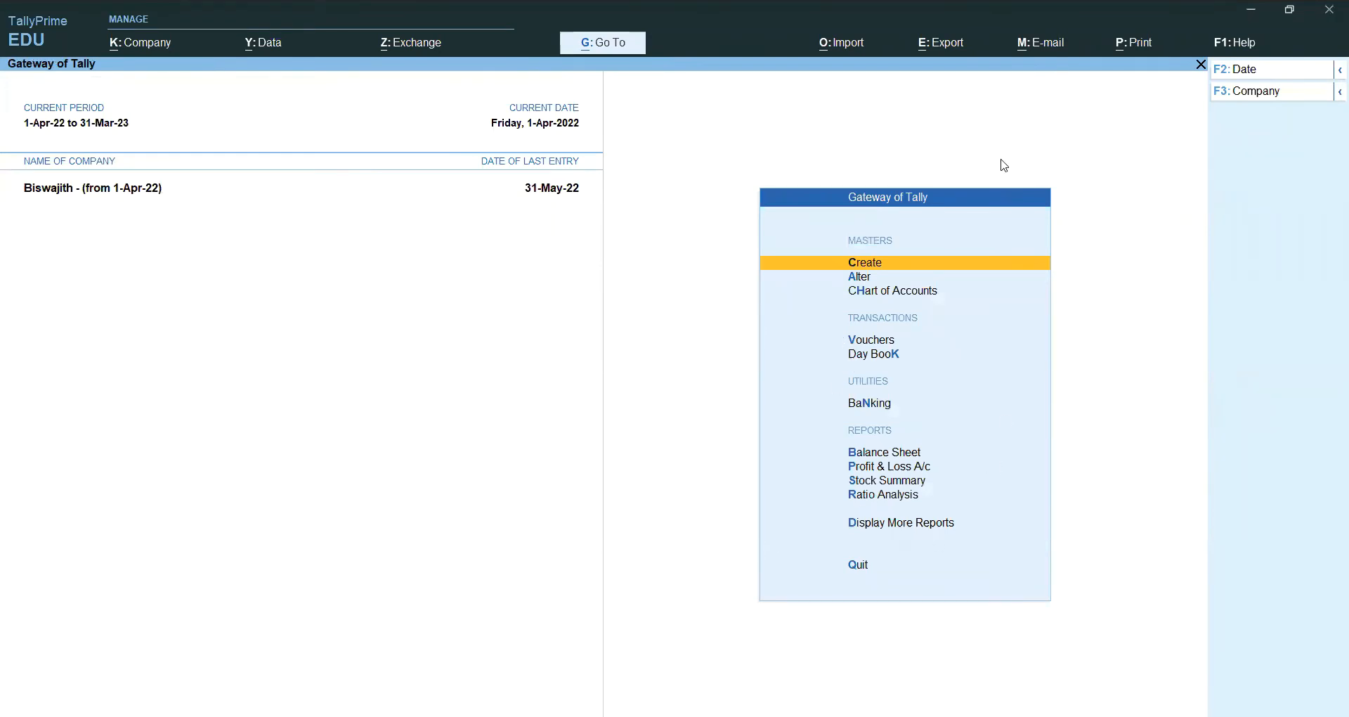
click(1049, 45)
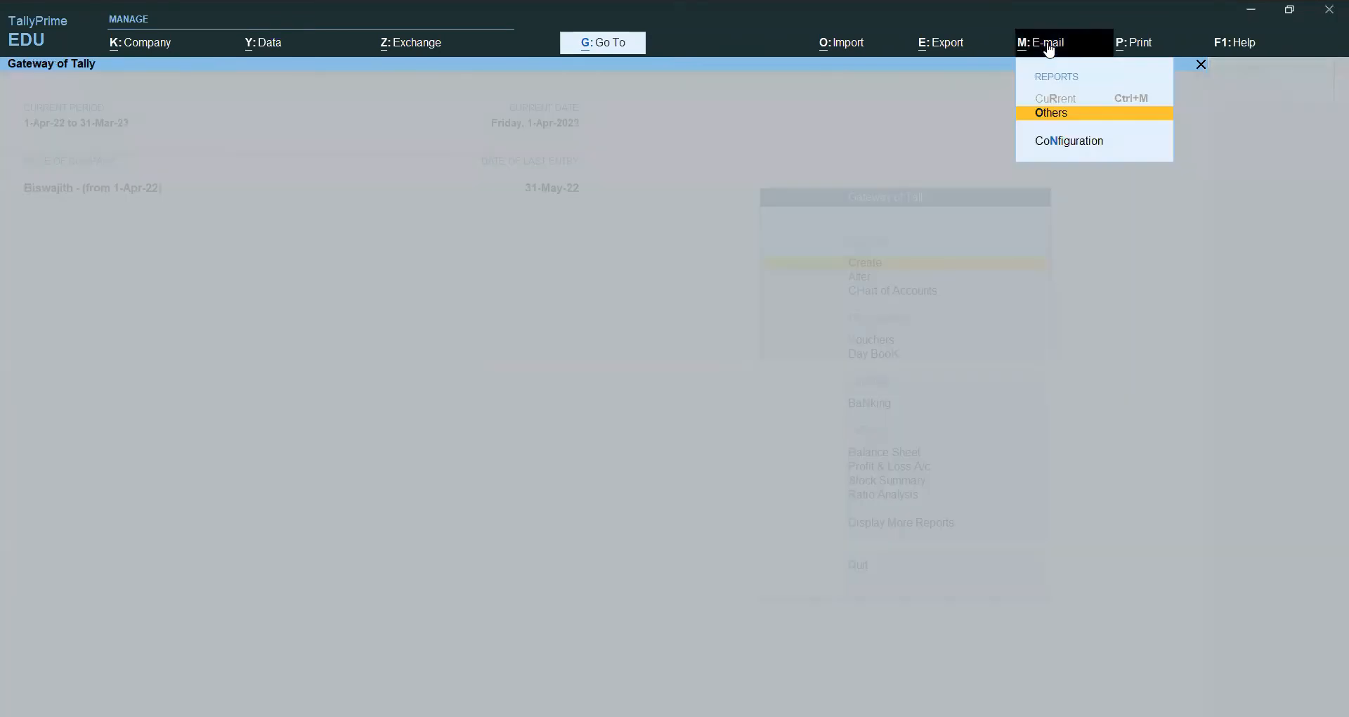
key(Return)
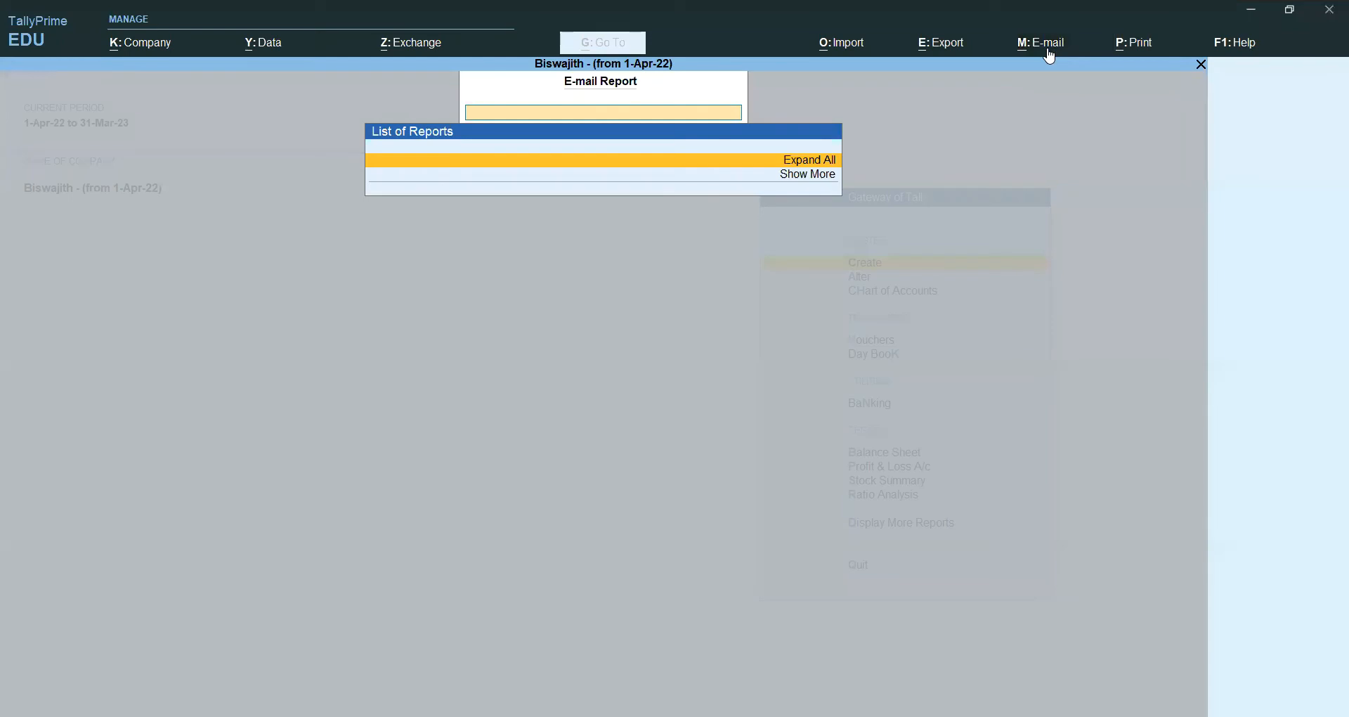
key(Escape)
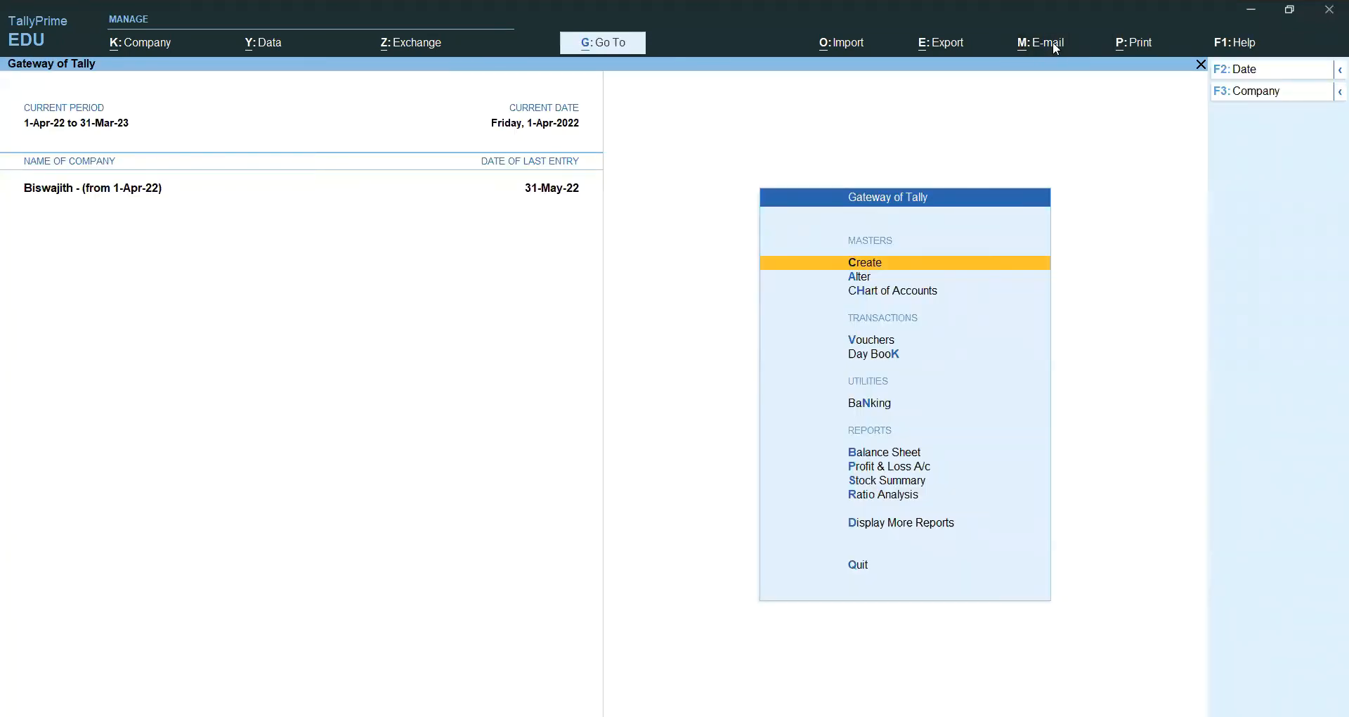
click(1053, 42)
key(Escape)
Step: Open Compaq Systemsltd's April purchase order (38,11,400.00) for alteration and bring up its E-mail options
click(871, 523)
key(Down)
key(Down)
key(Down)
key(Down)
key(Down)
key(Down)
key(Down)
key(Down)
key(Down)
key(Down)
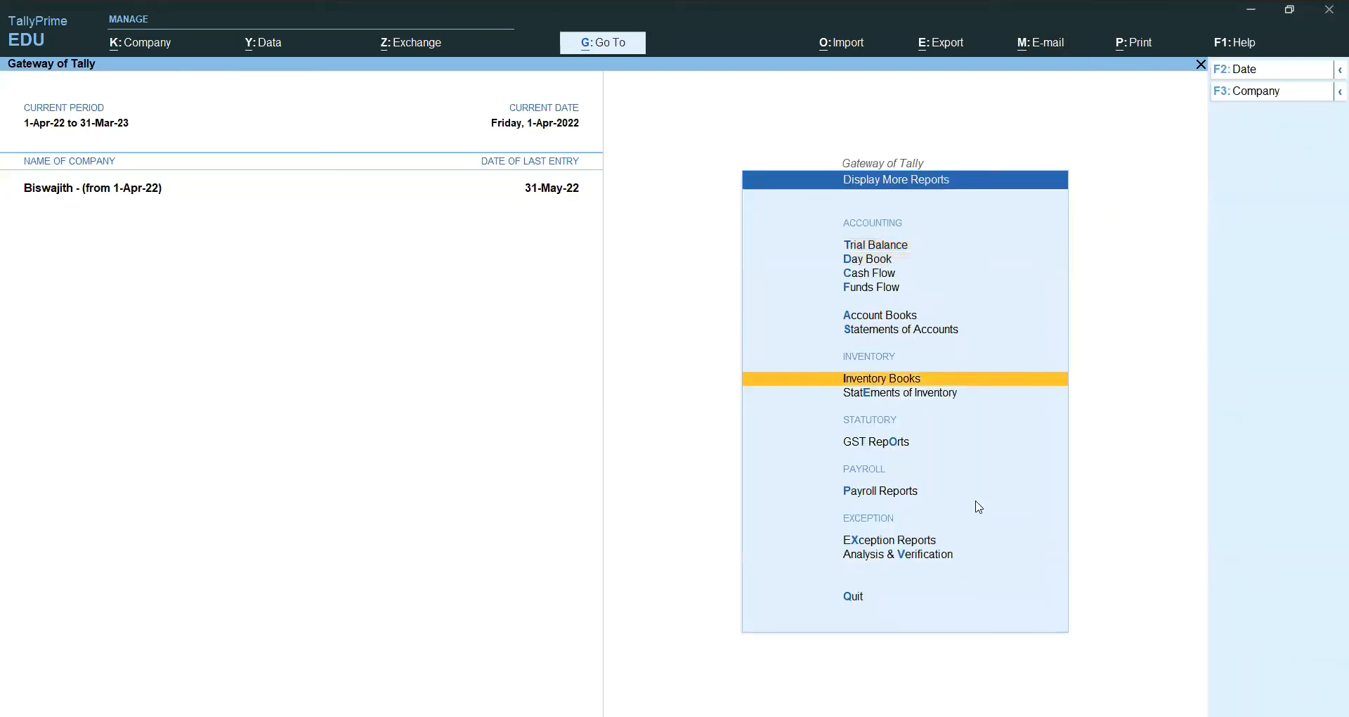
key(Up)
key(Up)
key(Up)
key(Up)
key(Return)
key(Down)
key(Down)
key(Down)
key(Down)
key(Down)
key(Down)
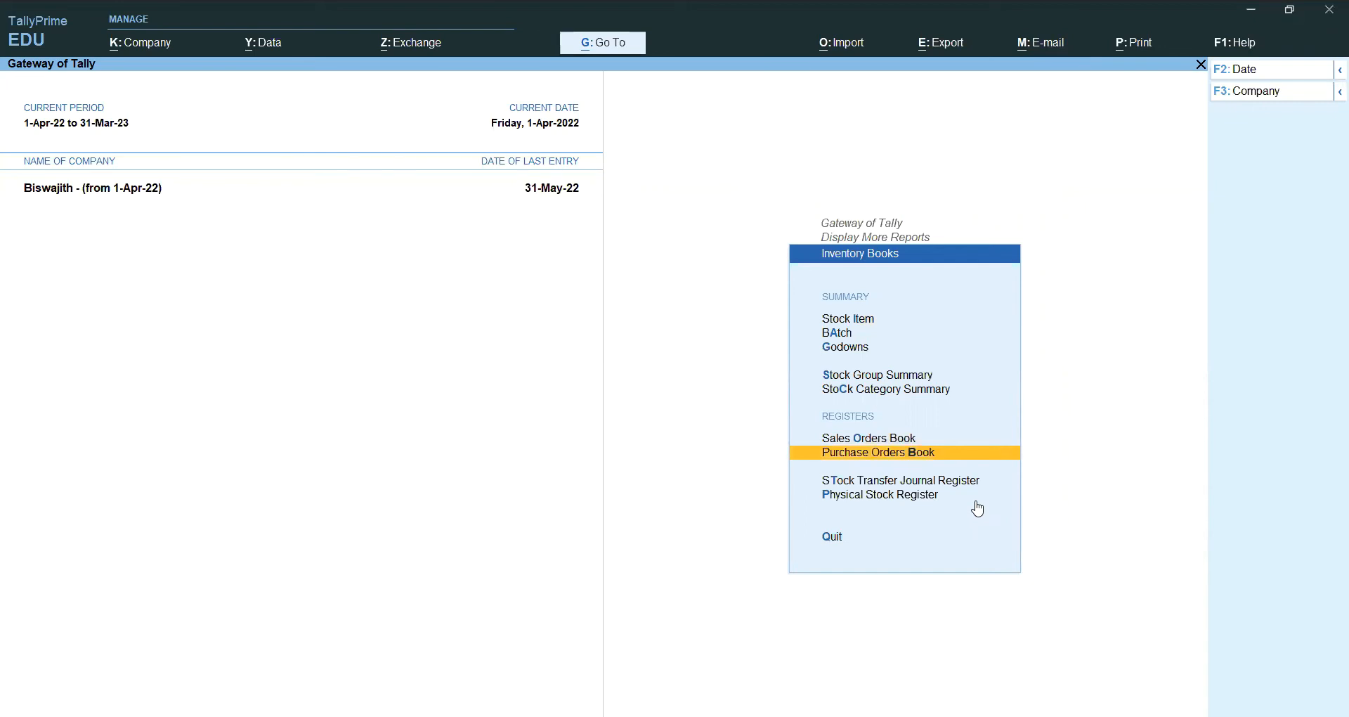
key(Return)
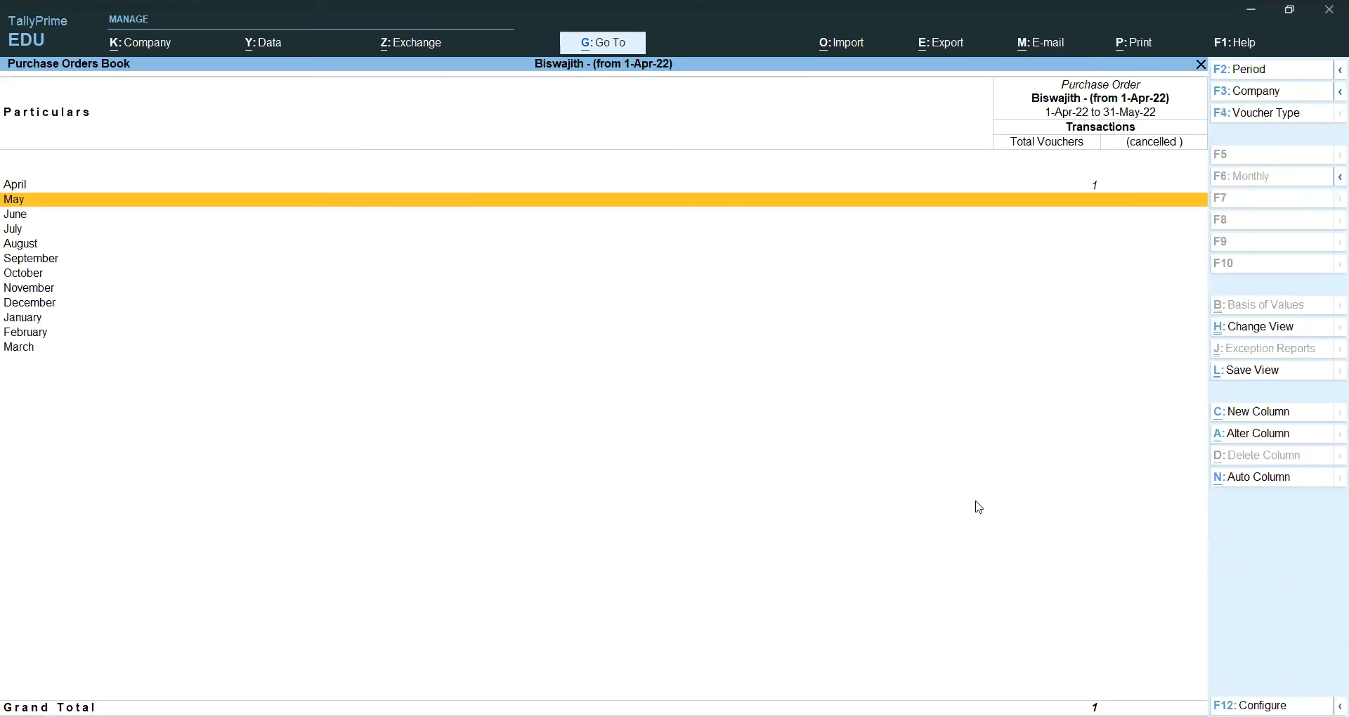
key(Up)
key(Return)
key(Return)
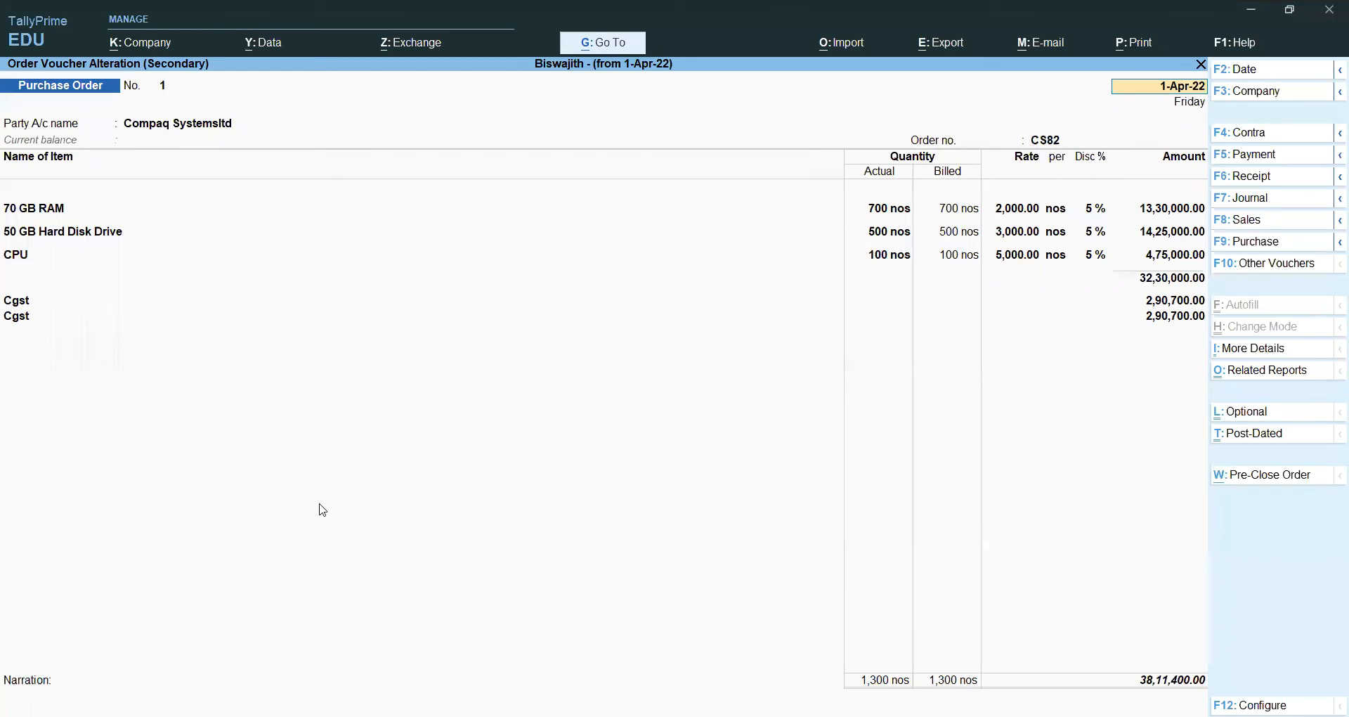
click(627, 452)
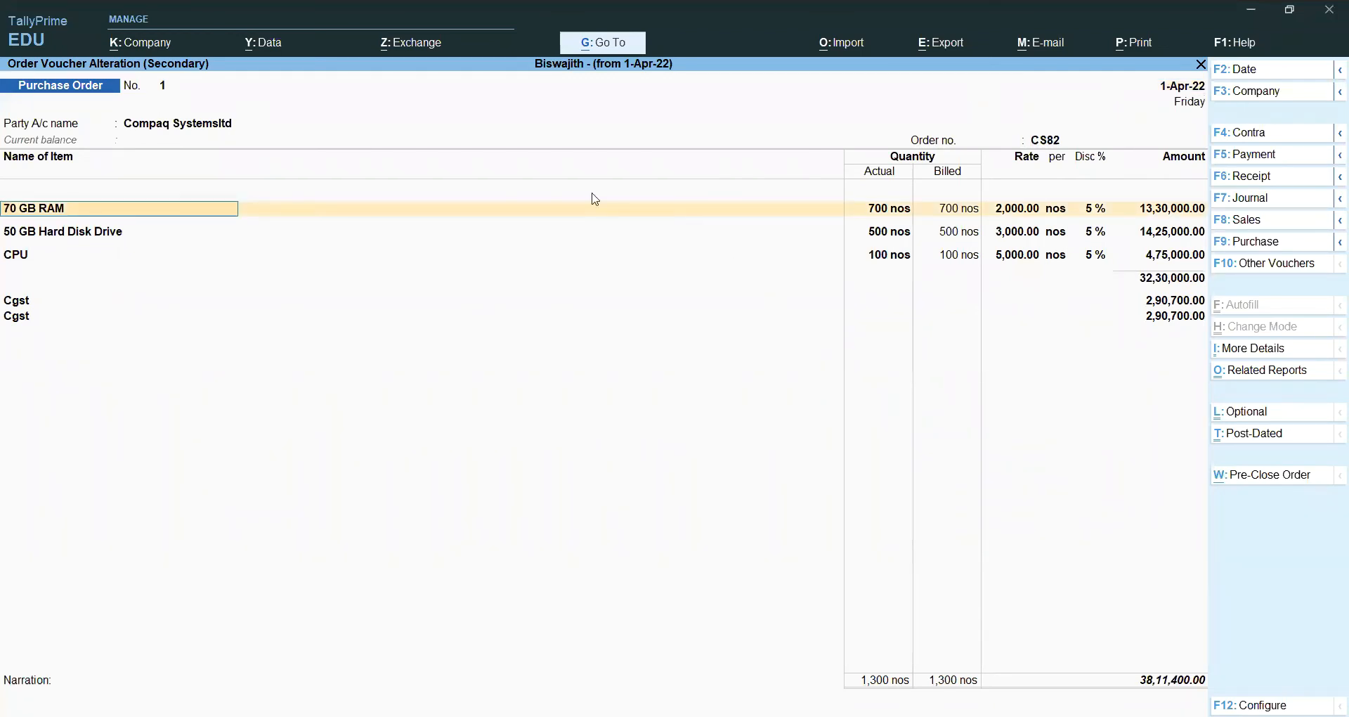
click(1031, 51)
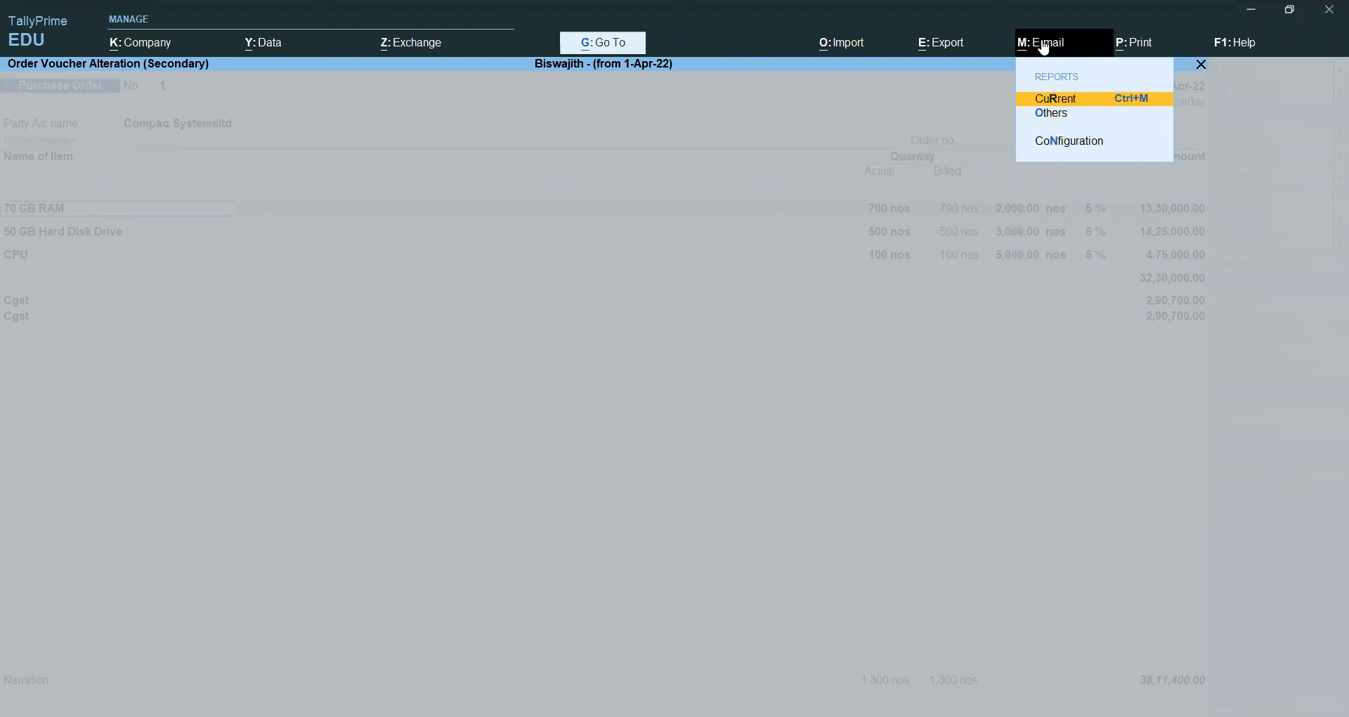
Step: E-mail the current order, creating a new sender profile with the sender's Gmail address
click(1071, 105)
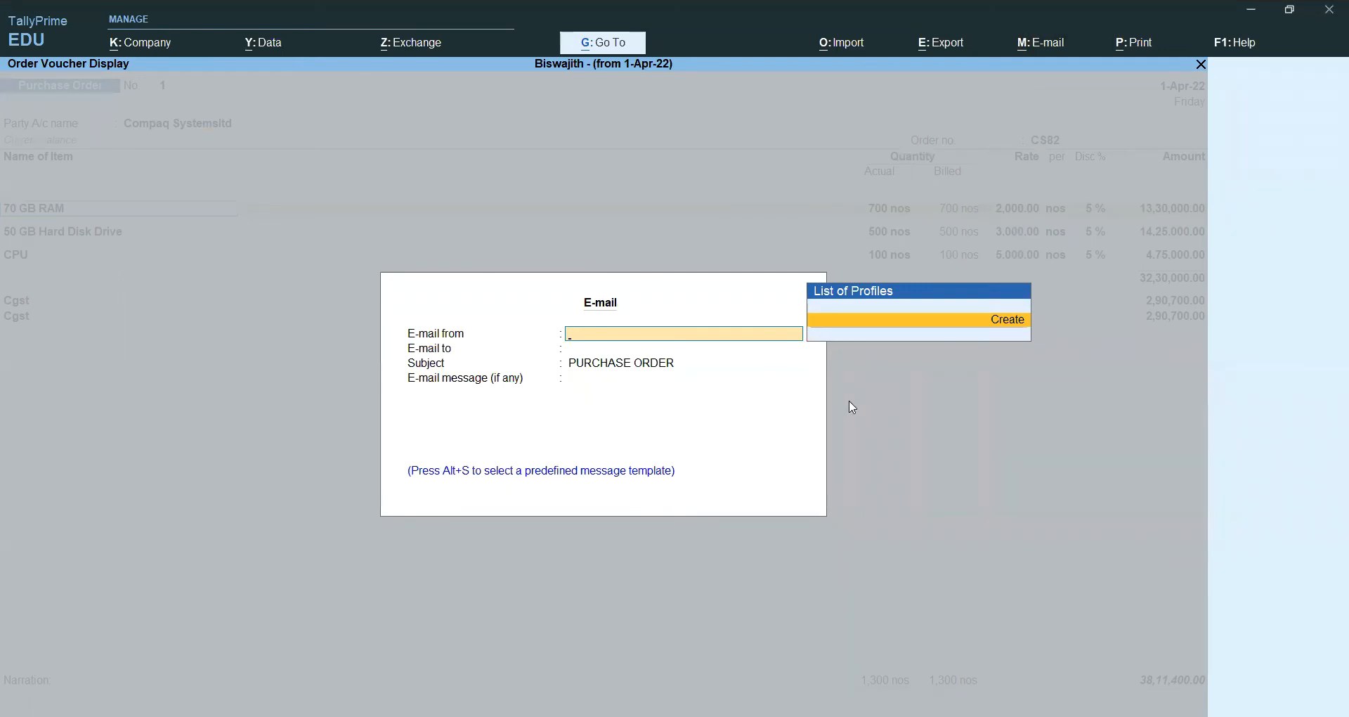
key(BackSpace)
text(r)
key(Return)
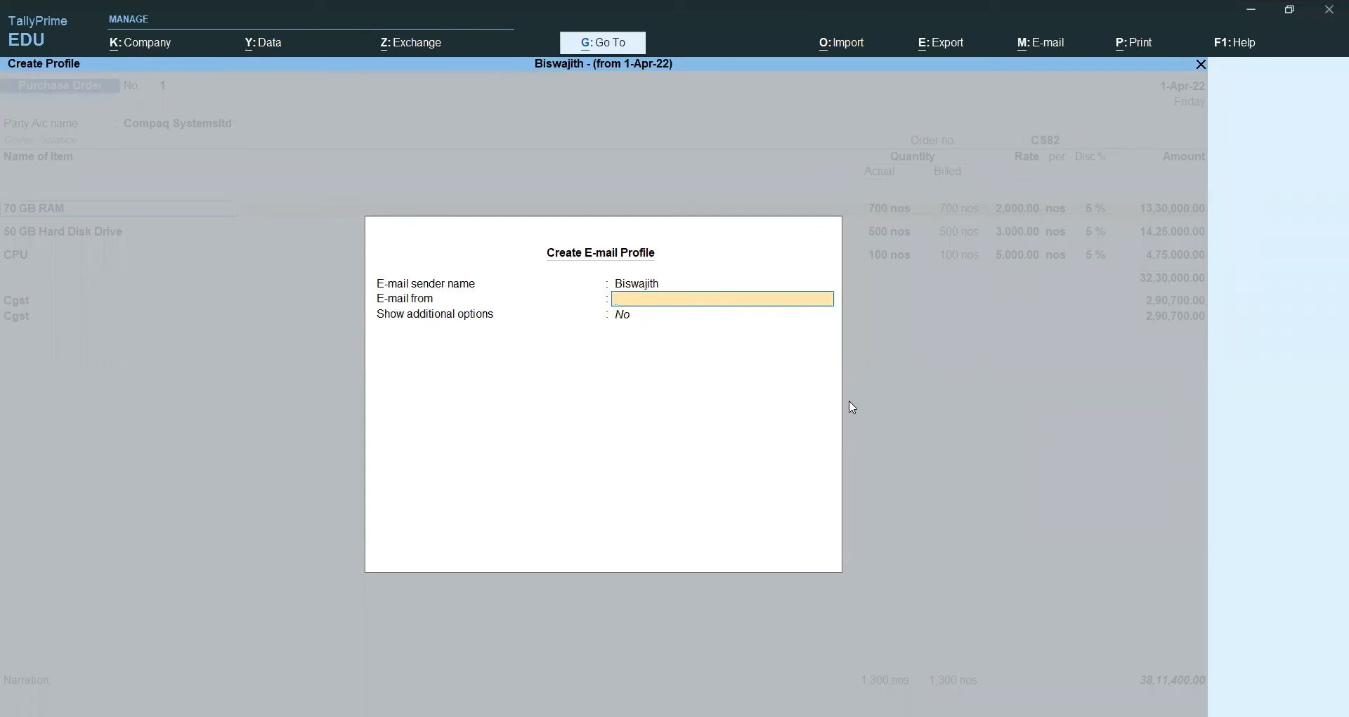
key(Return)
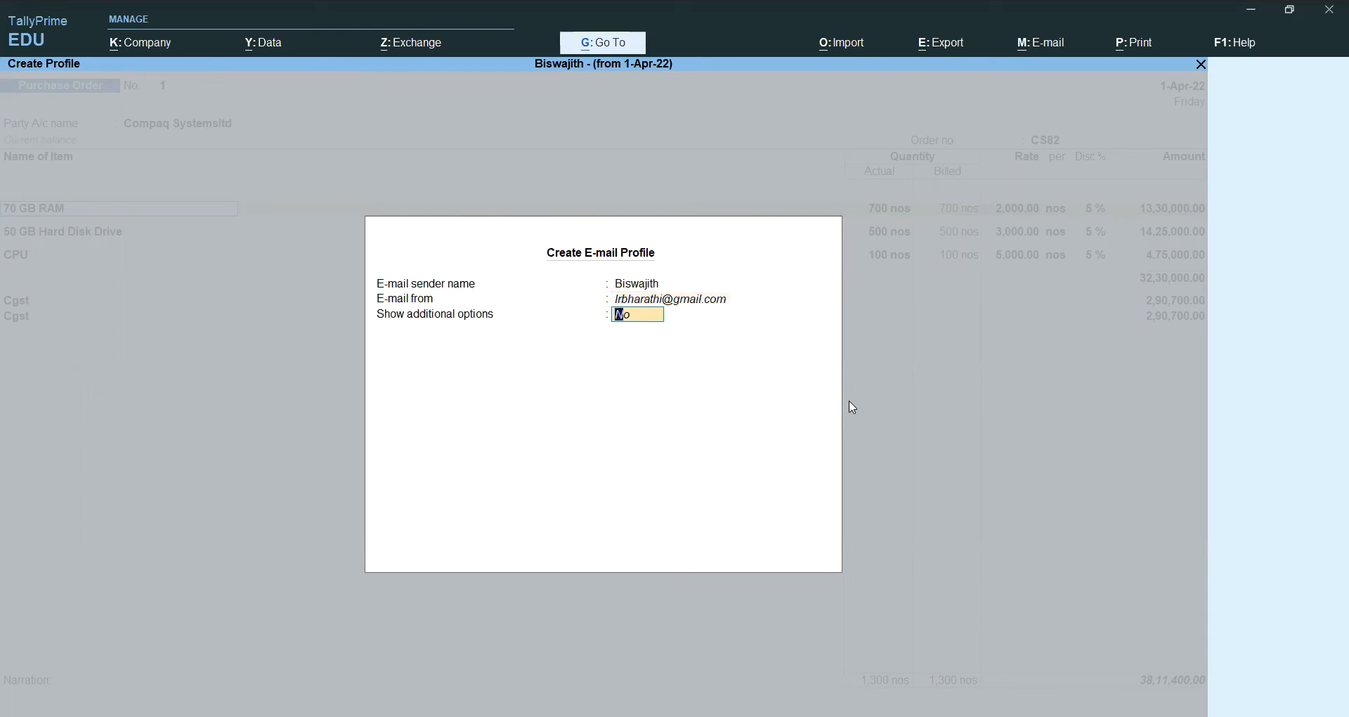
key(Return)
key(Return)
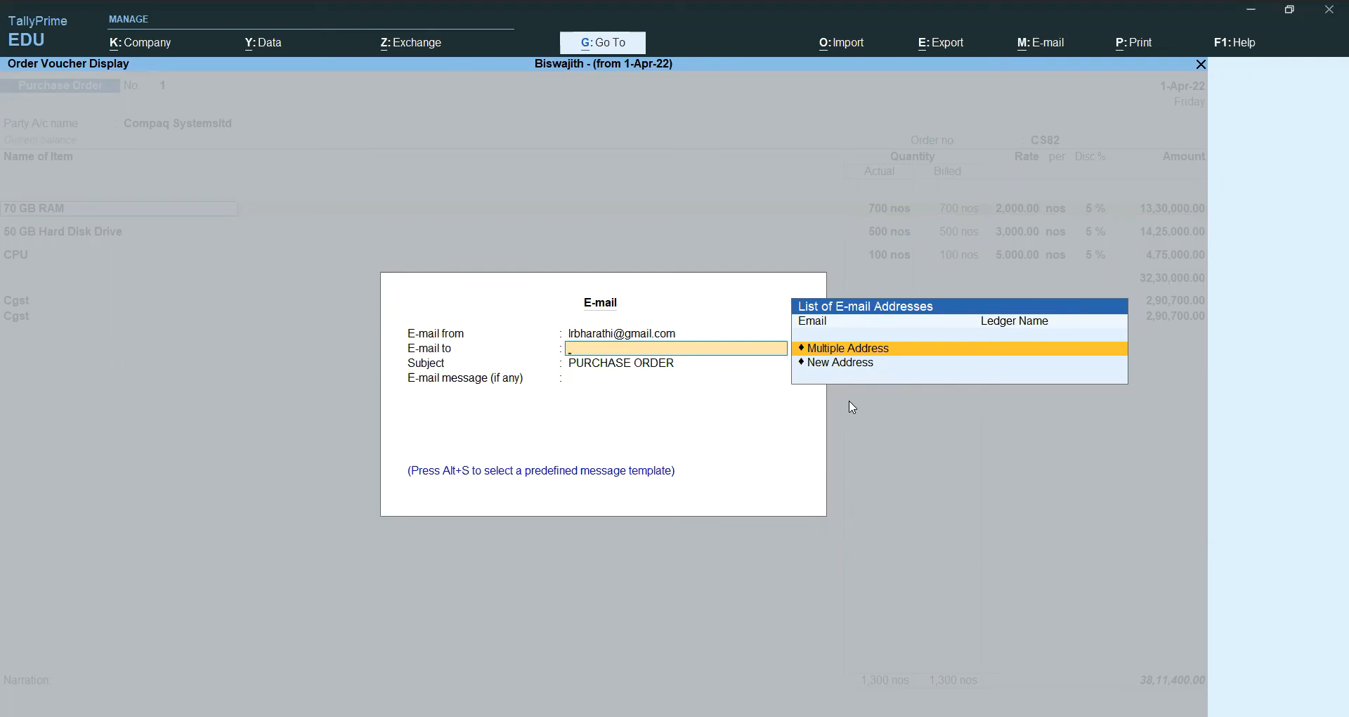
Step: Enter a new recipient's Gmail address for the purchase order e-mail
key(Down)
key(Return)
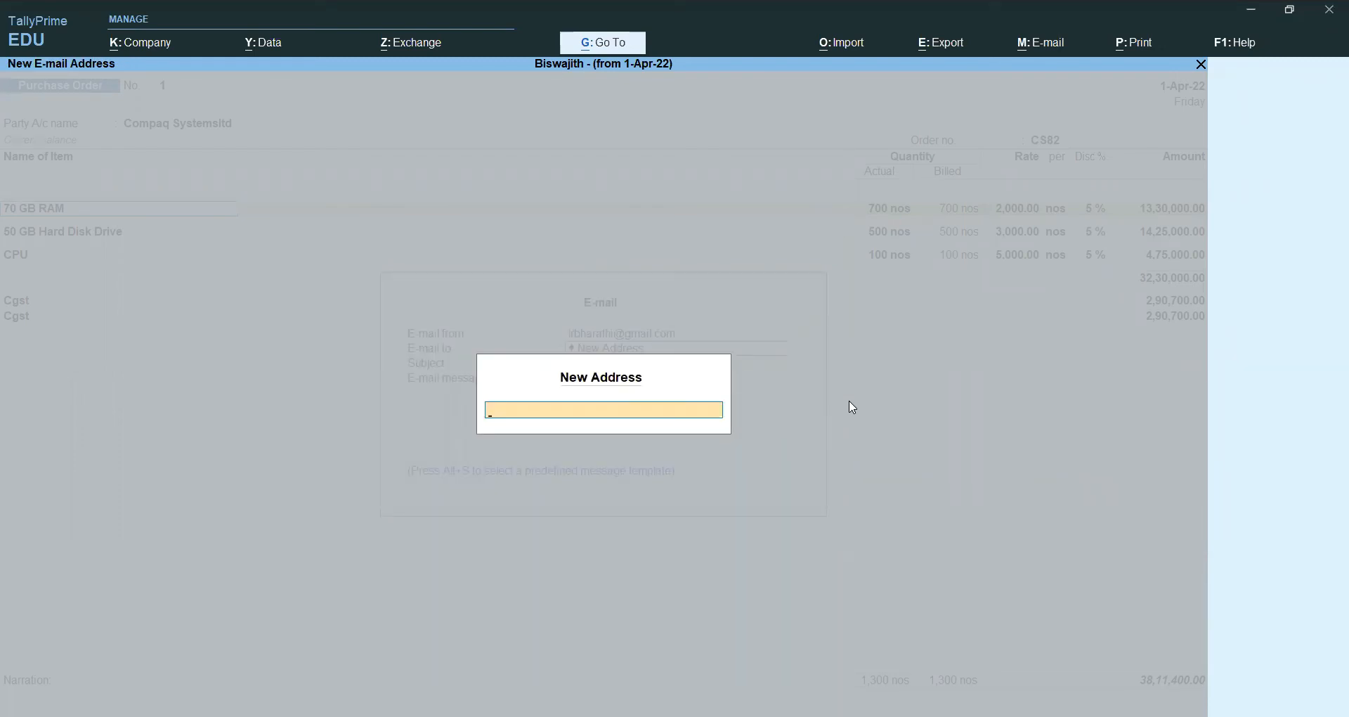
key(Return)
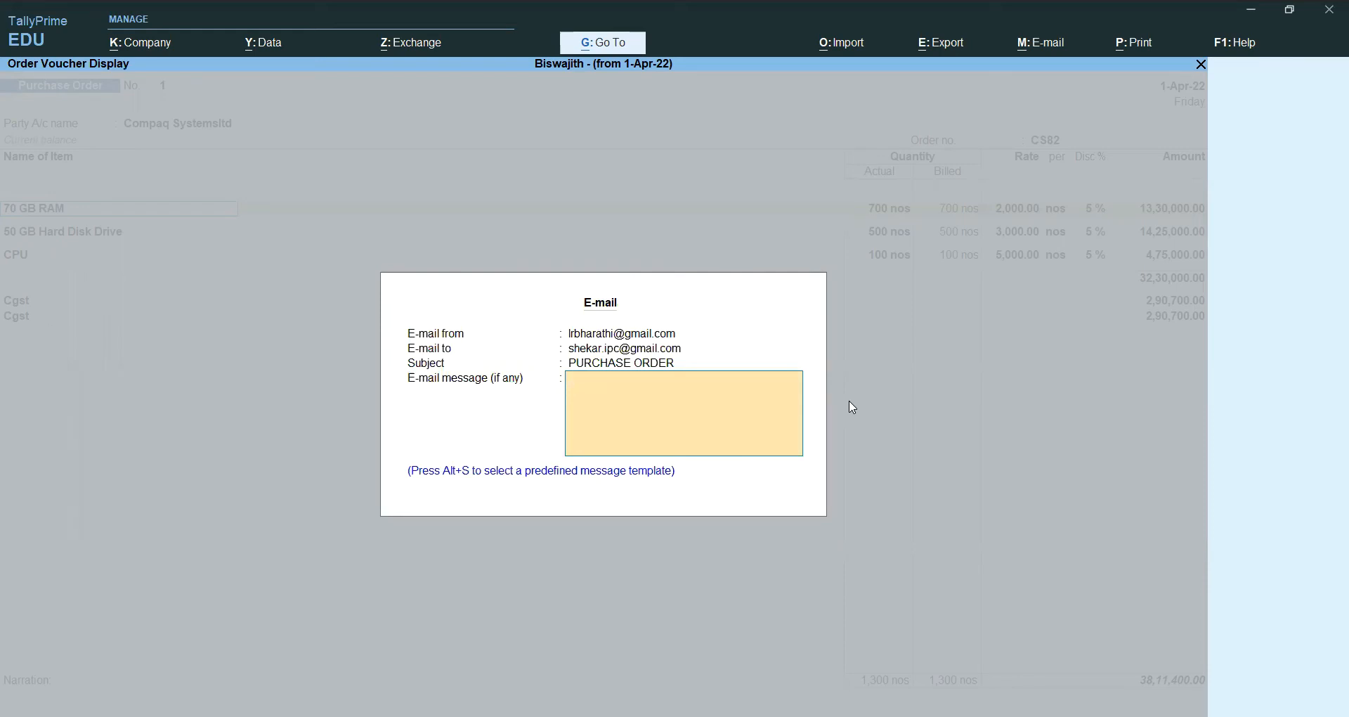
Step: Write a message asking the supplier to check the purchase order and deliver the material in time
text(am sending purchaseorder,pls che)
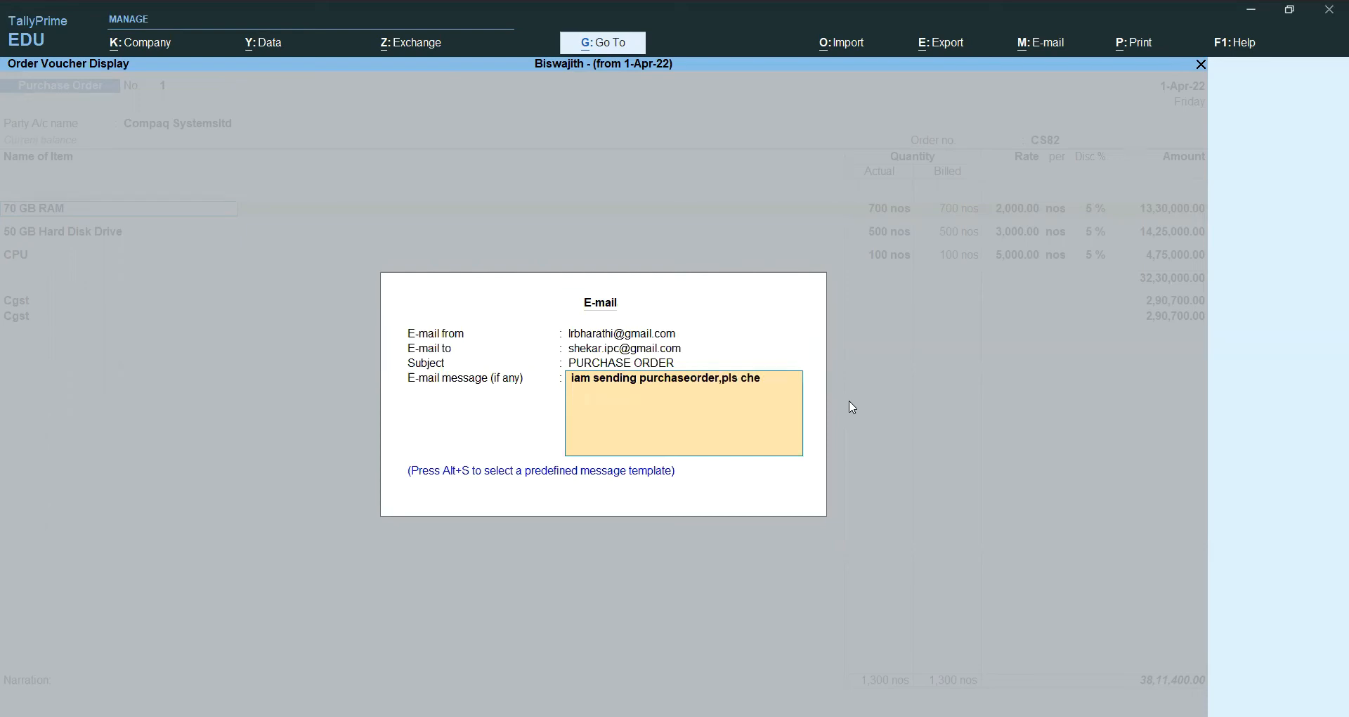
text(ck &)
text( de)
text(livery the)
text( mater)
text(ial with in)
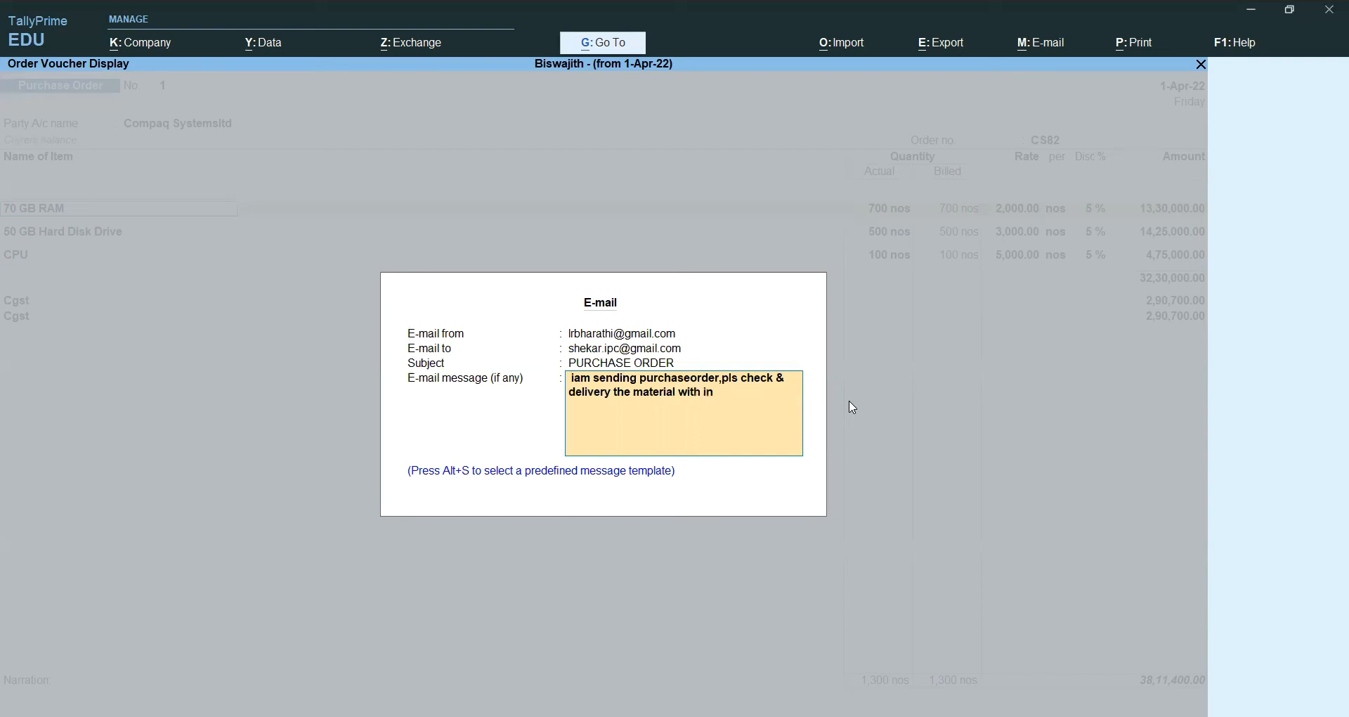
text( a time)
key(Return)
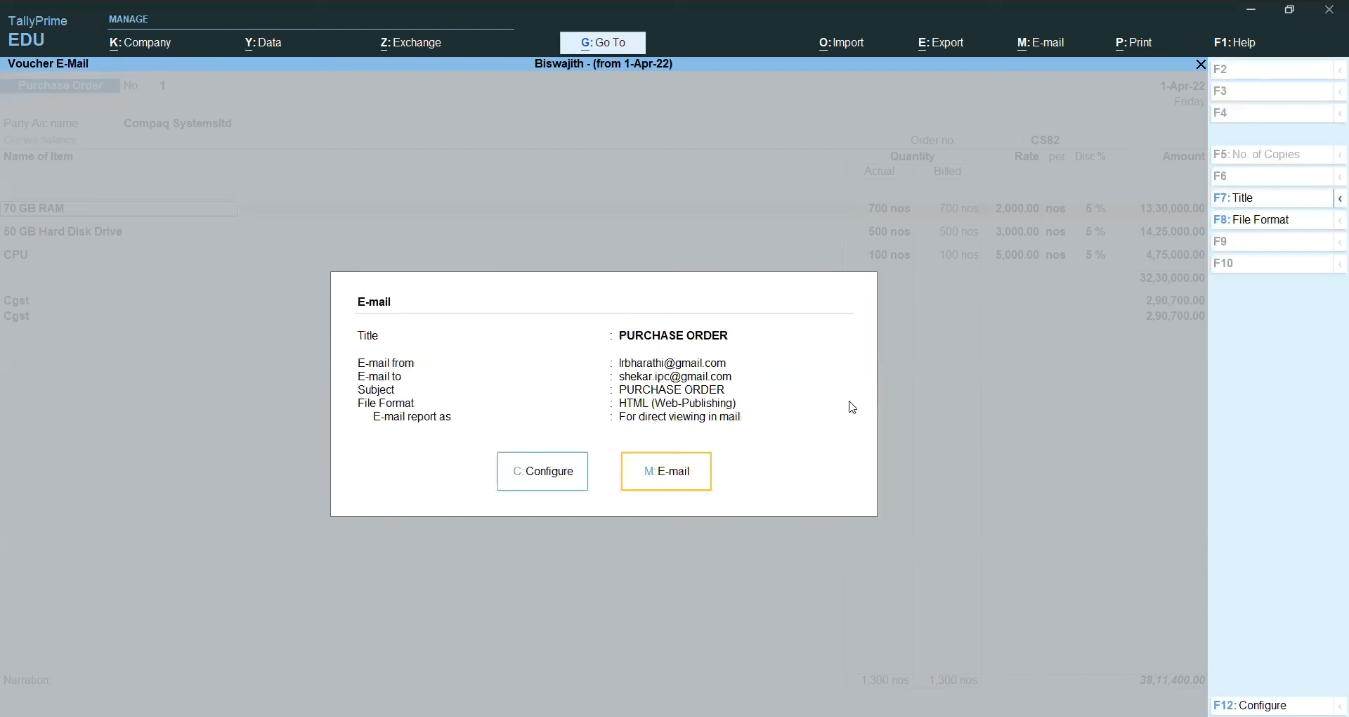
Step: Try sending with the e-mail account password, dismiss the failure warning, then cancel a second e-mail attempt
click(671, 478)
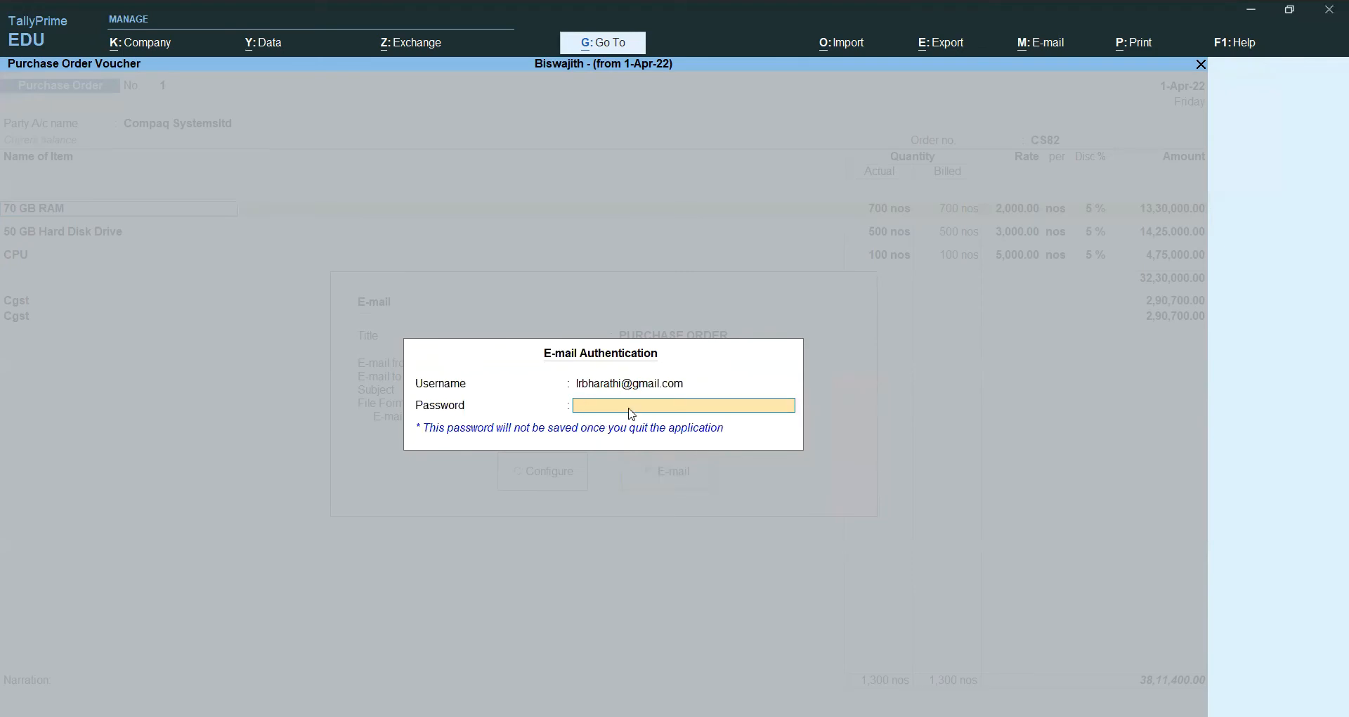
text(****)
key(Return)
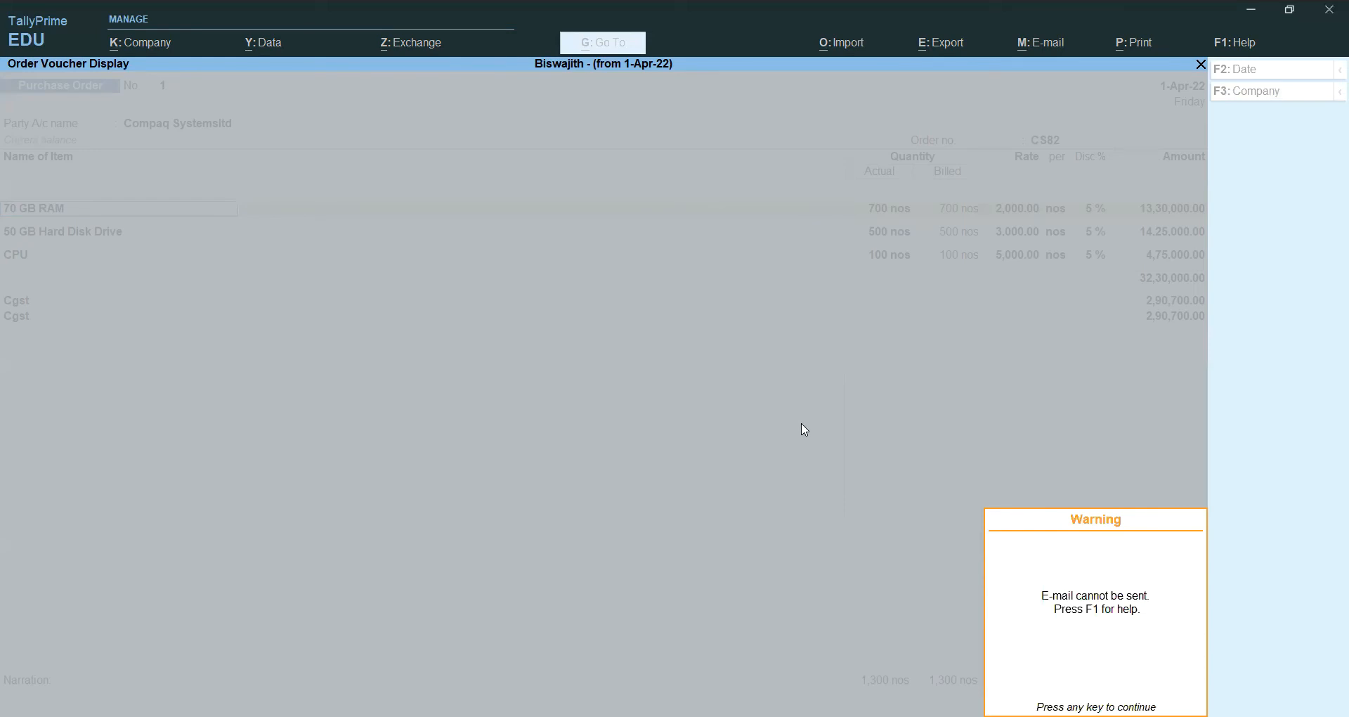
key(Return)
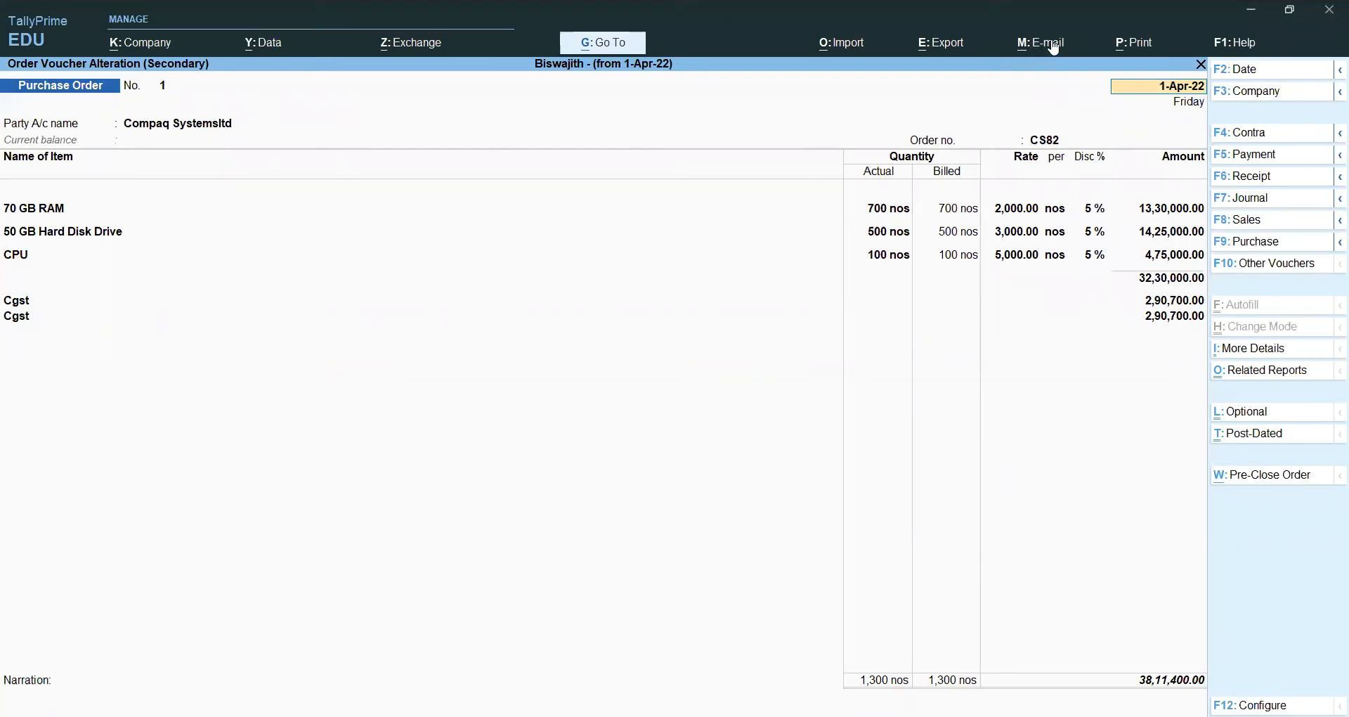
click(1030, 47)
click(1055, 101)
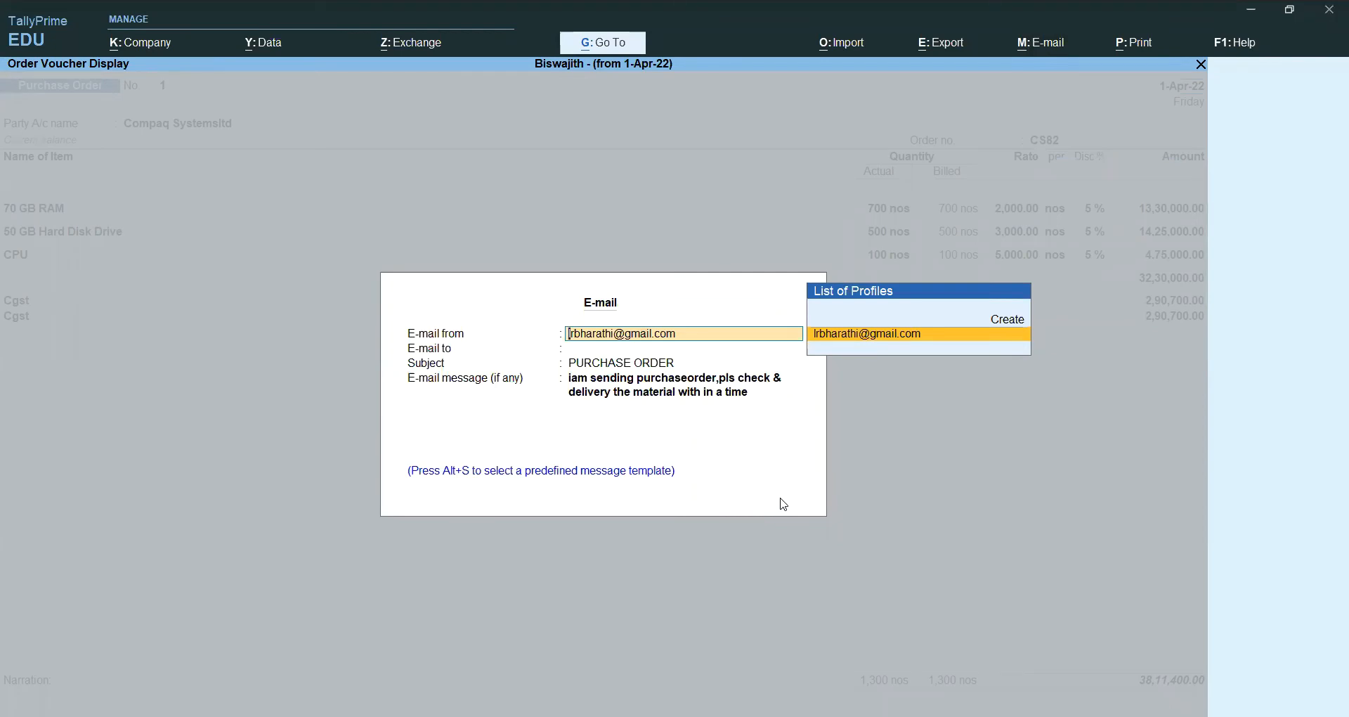
key(Escape)
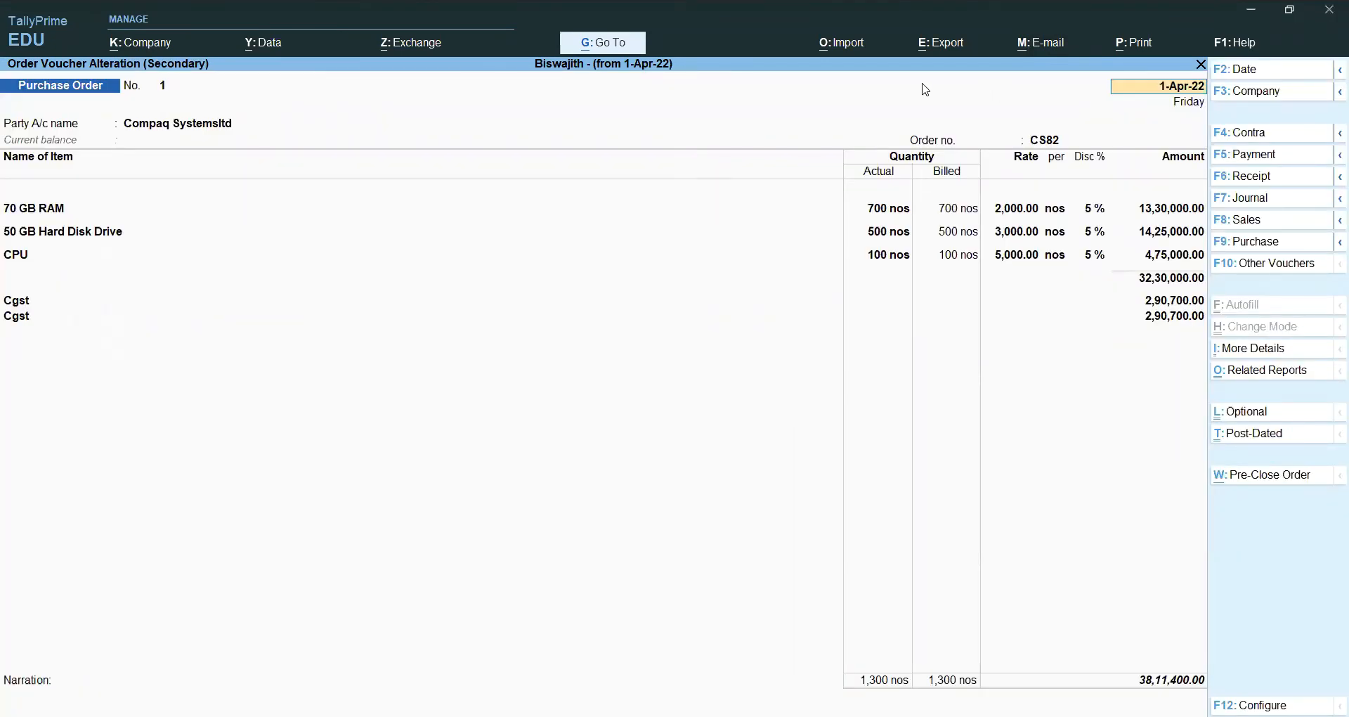
Step: Export the current order to Excel as Order Voucher.xlsx after checking configuration, overwriting the existing file
click(949, 46)
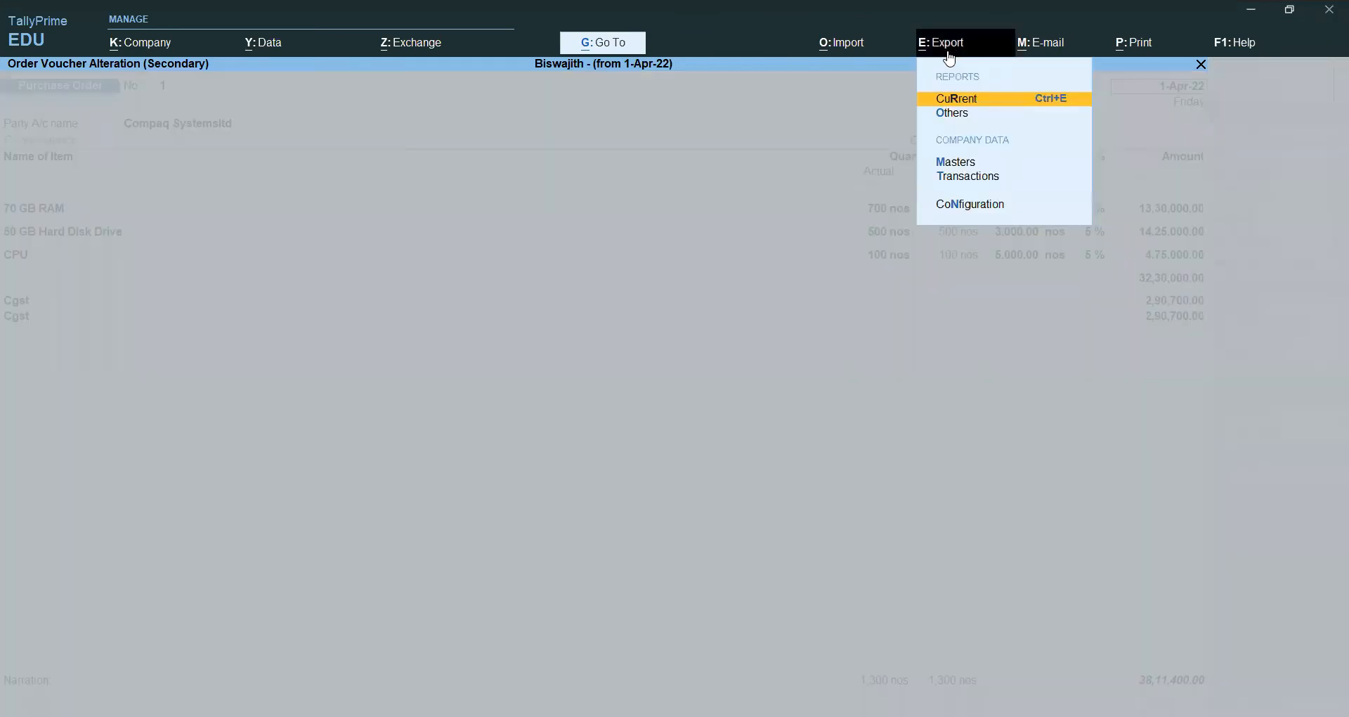
click(960, 99)
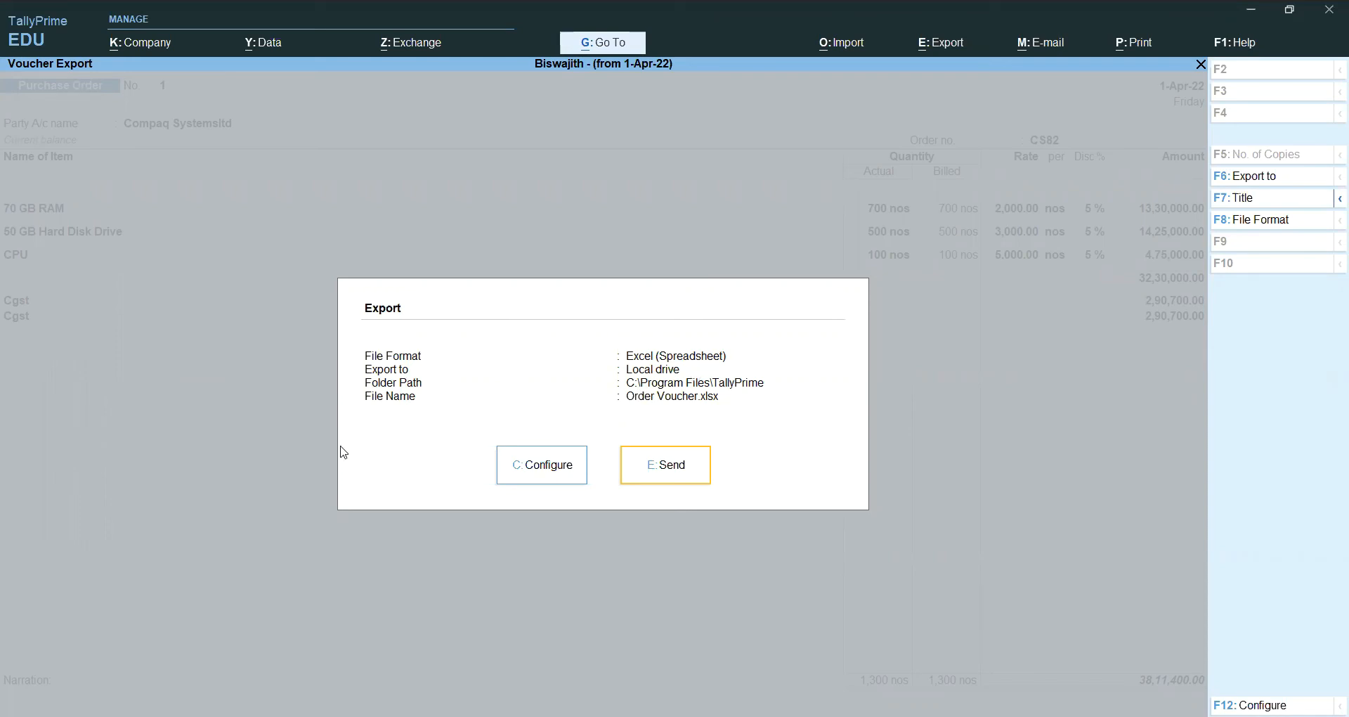
click(562, 480)
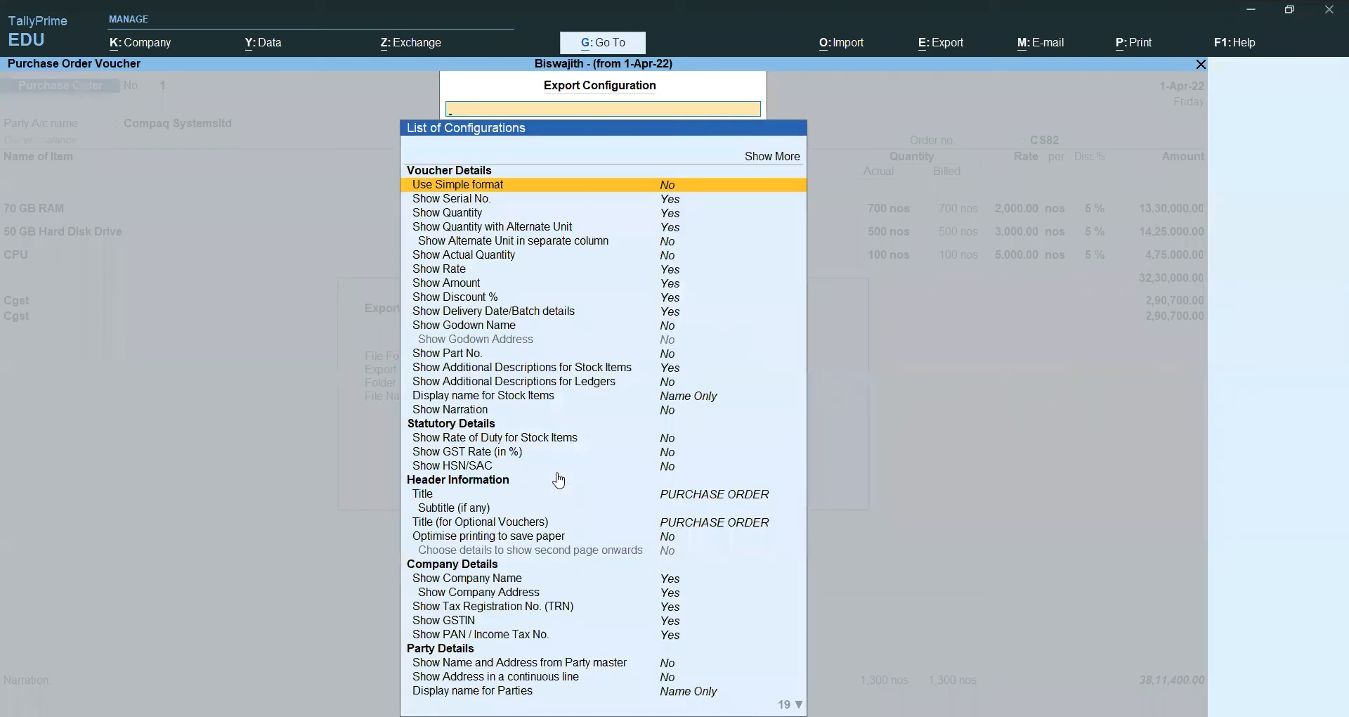
key(Down)
key(Down)
key(Down)
key(Down)
key(Down)
key(Down)
key(Down)
key(Down)
key(Down)
key(Down)
key(Down)
key(Down)
key(Down)
key(Down)
key(Down)
key(Down)
key(Down)
key(Down)
key(Down)
key(Down)
key(Down)
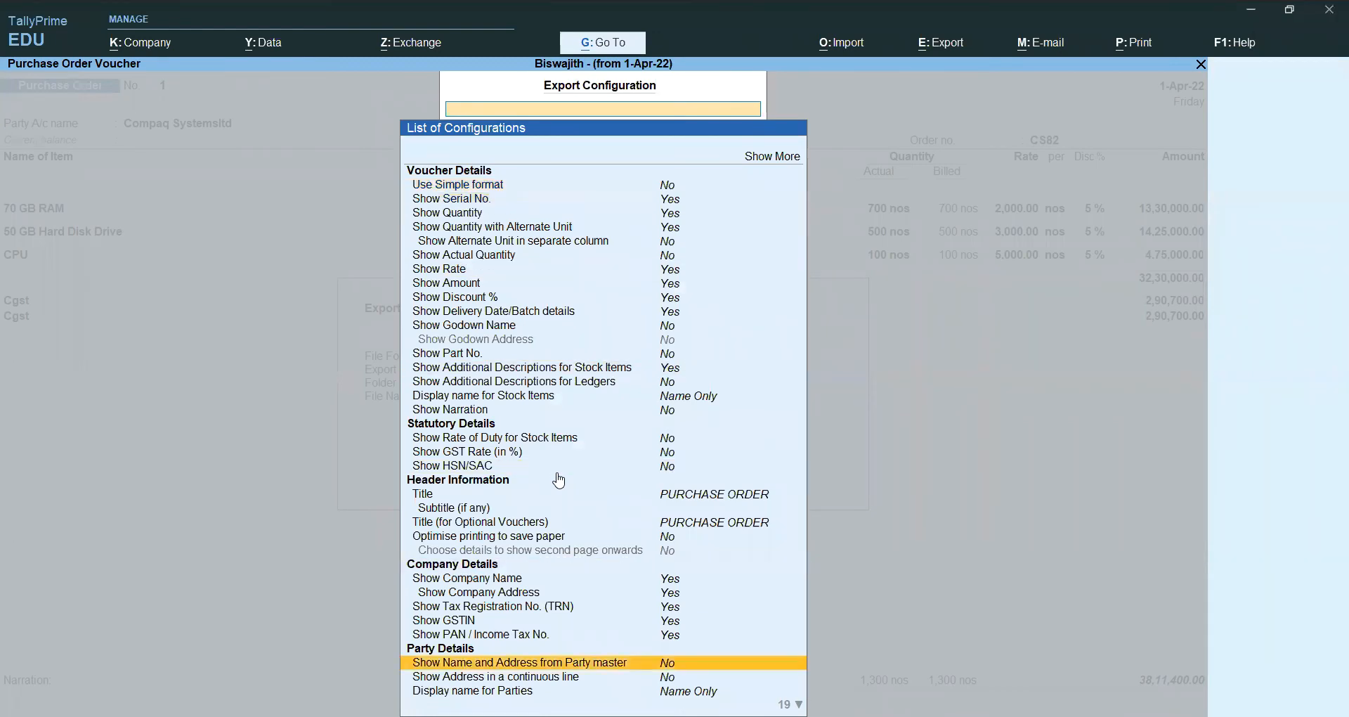
key(Up)
key(Up)
key(Up)
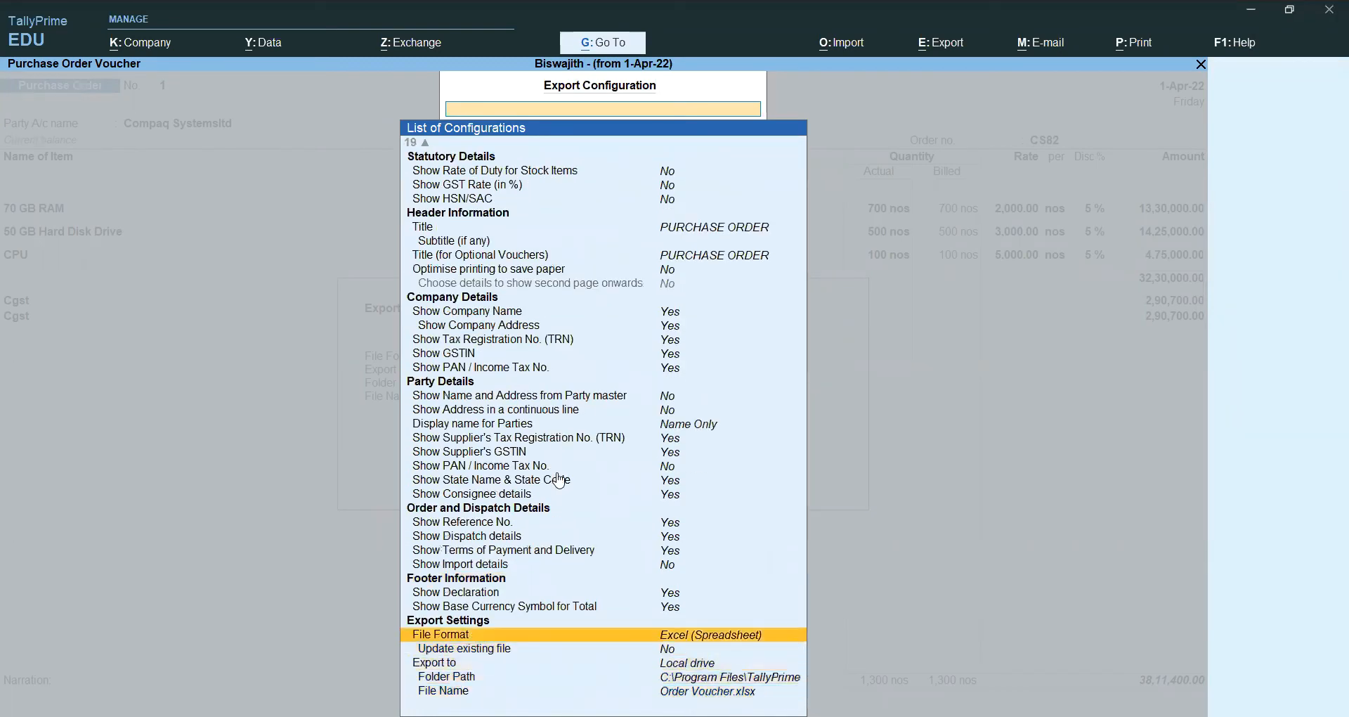
key(Down)
key(Up)
key(Escape)
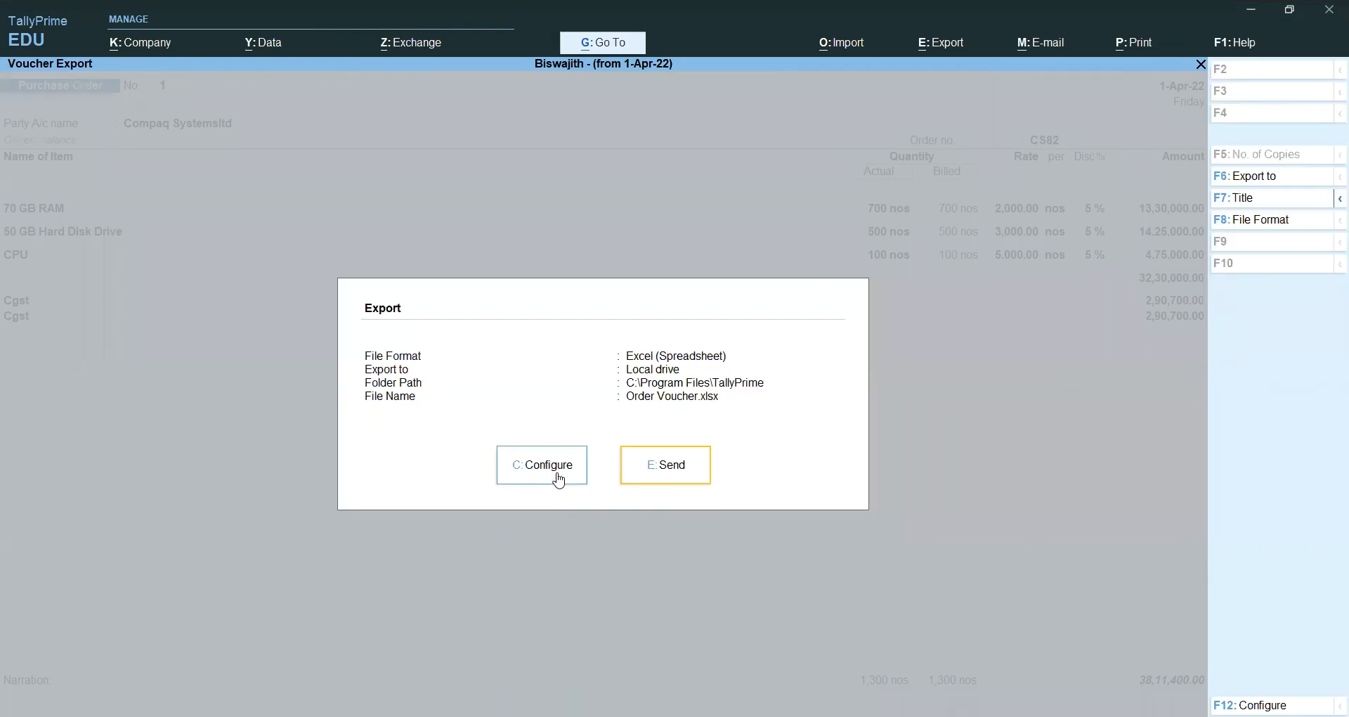
click(681, 475)
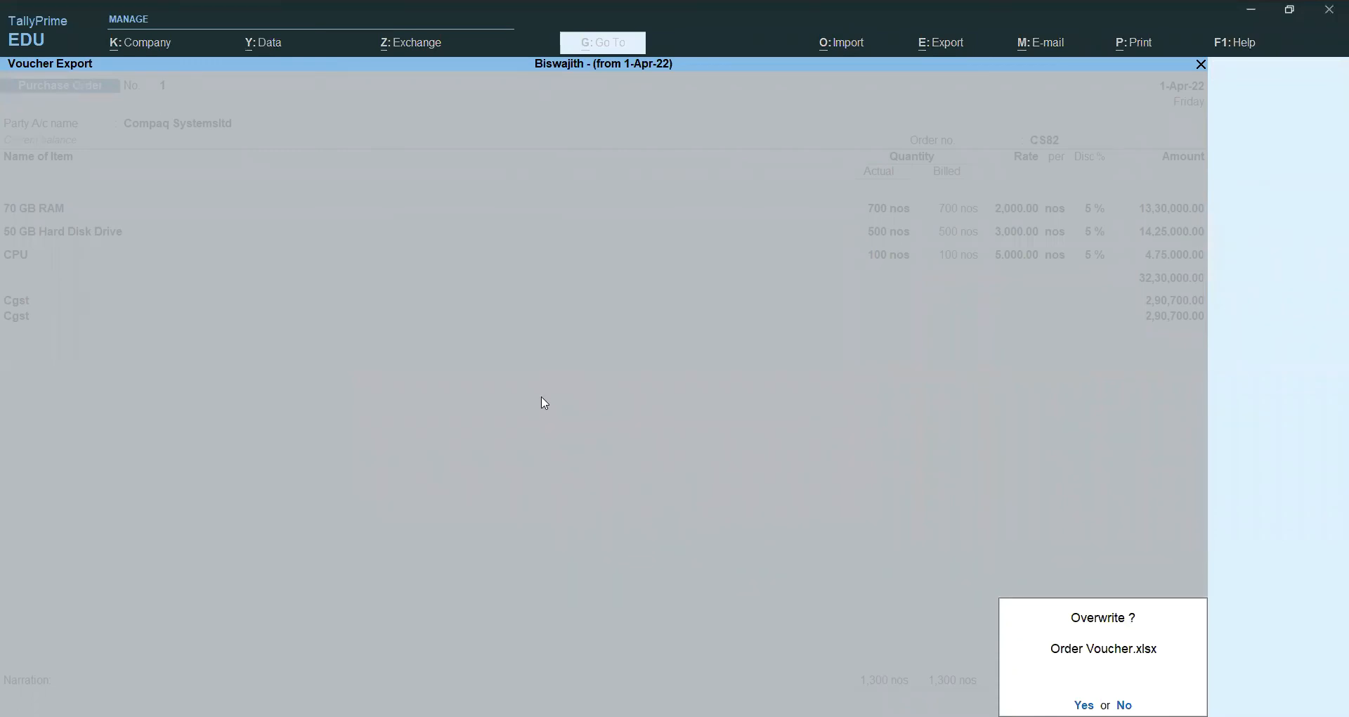
key(y)
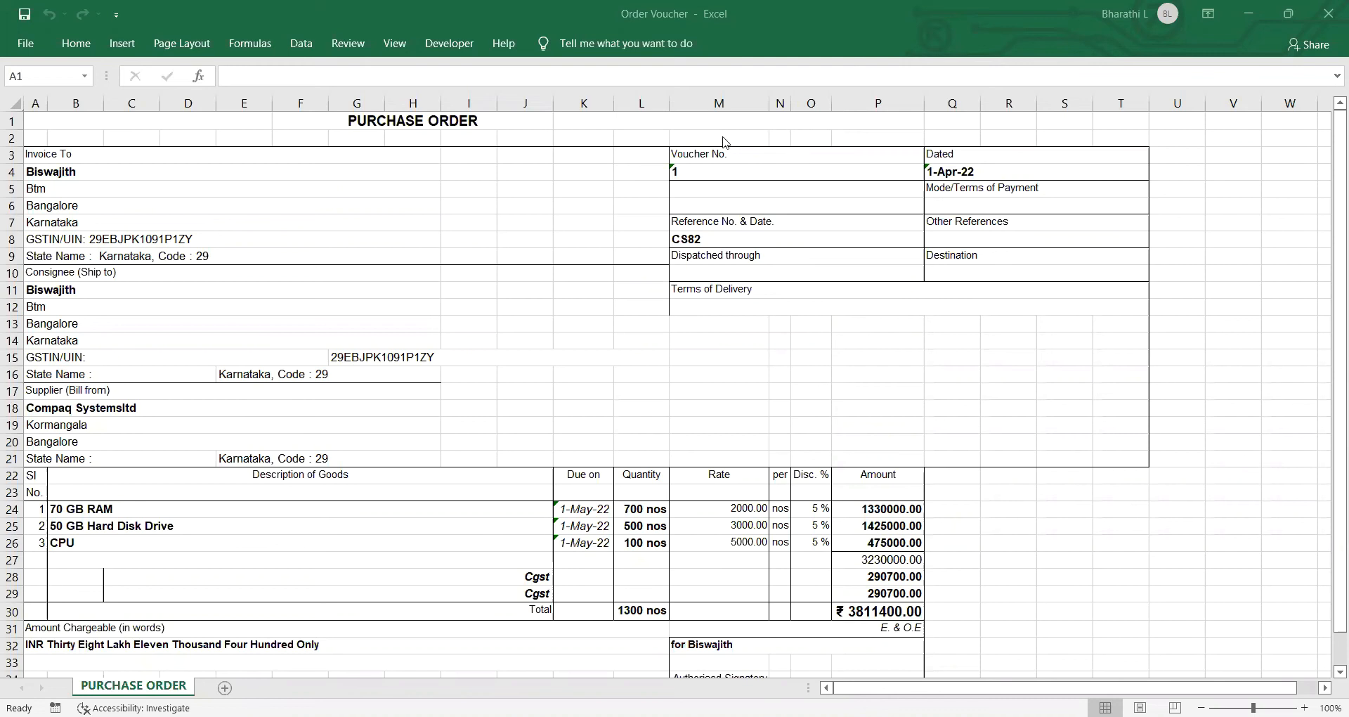
Step: Save the exported Order Voucher workbook from Excel's File menu
click(27, 42)
click(69, 255)
click(69, 255)
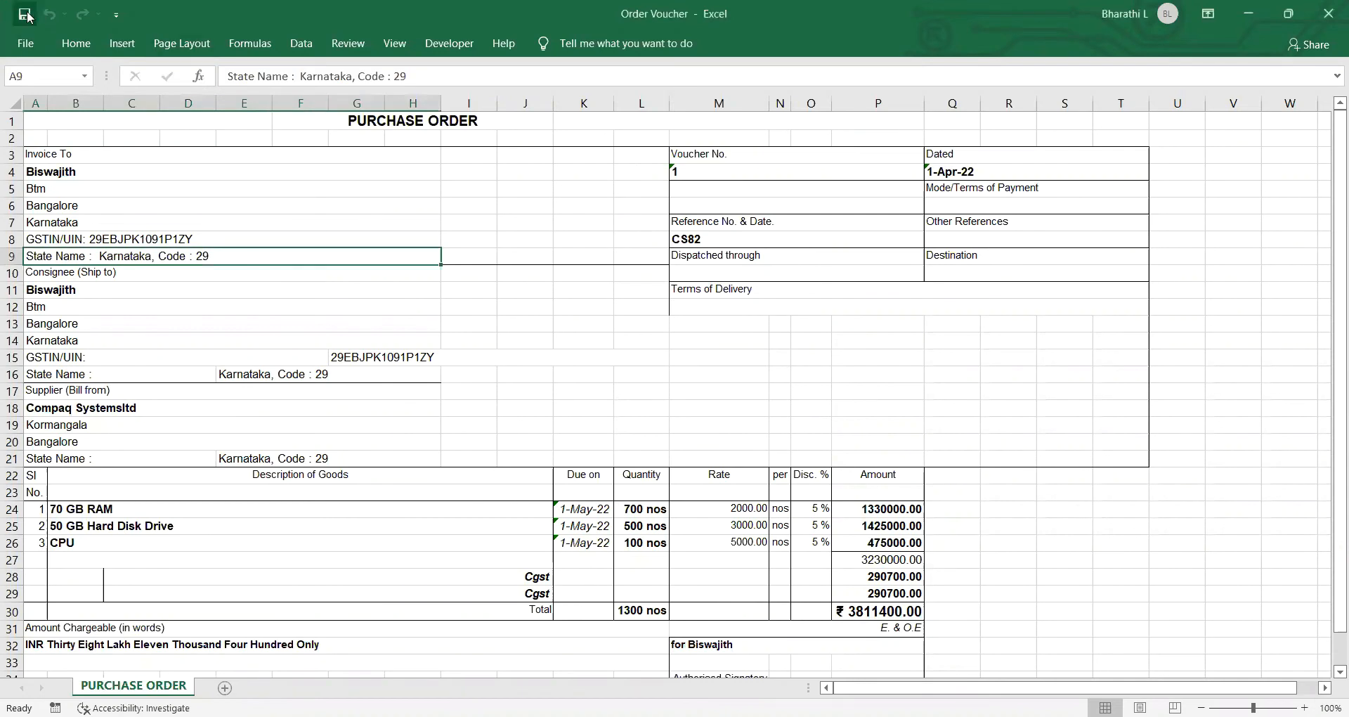
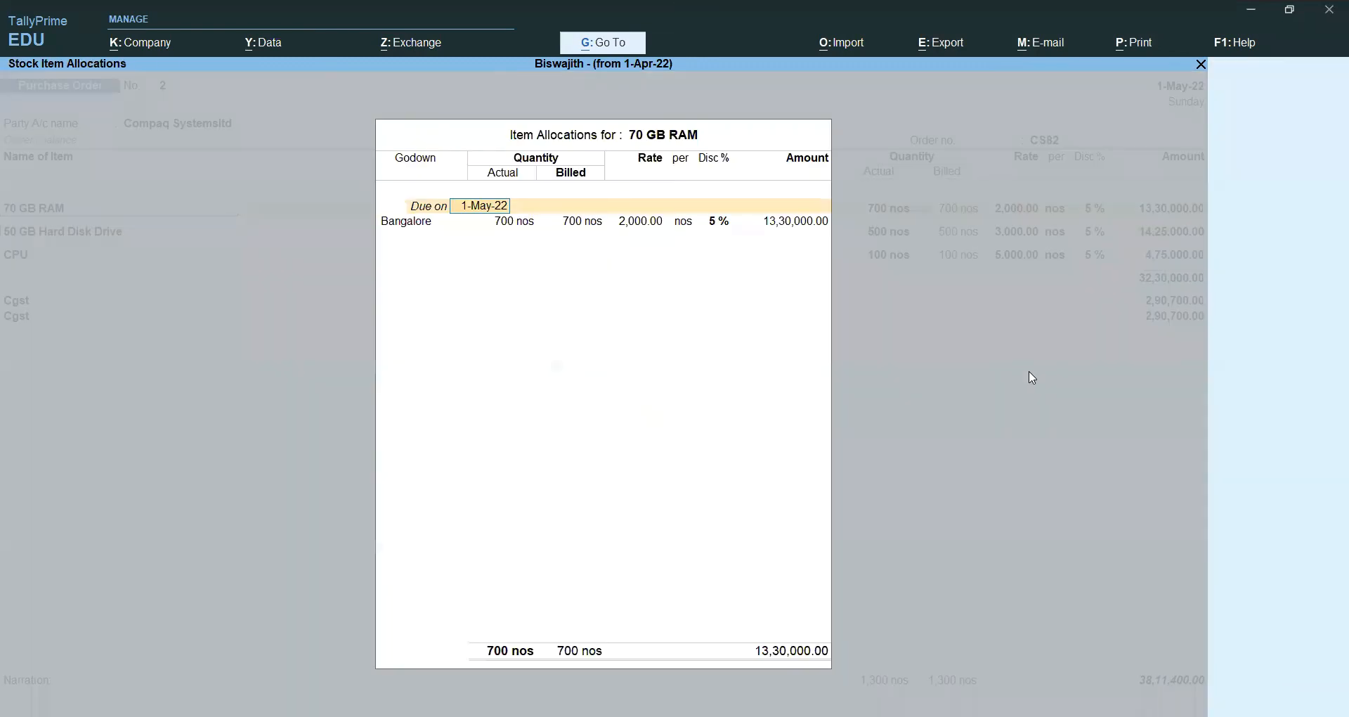
Step: Finish the 70 GB RAM allocation so purchase voucher 17 shows for alteration
key(Escape)
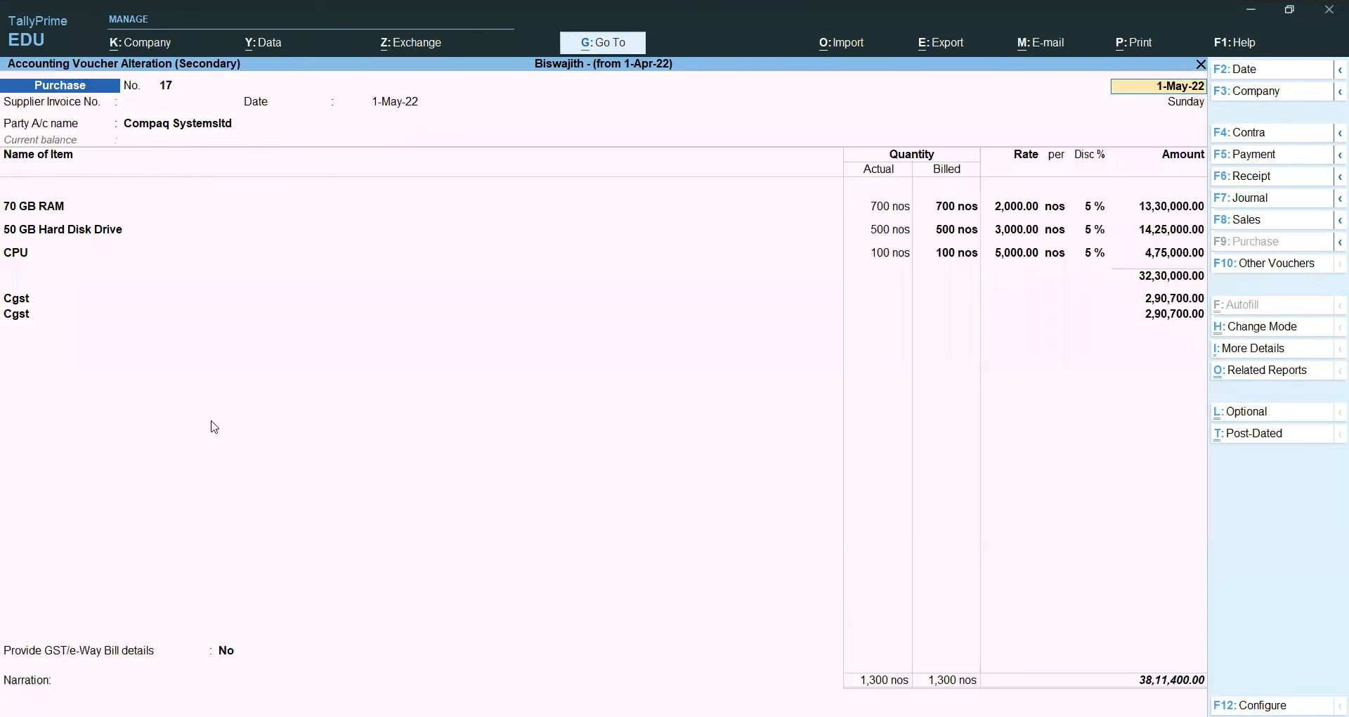
Step: Enter CS82 as the supplier invoice number on purchase voucher 17
key(Return)
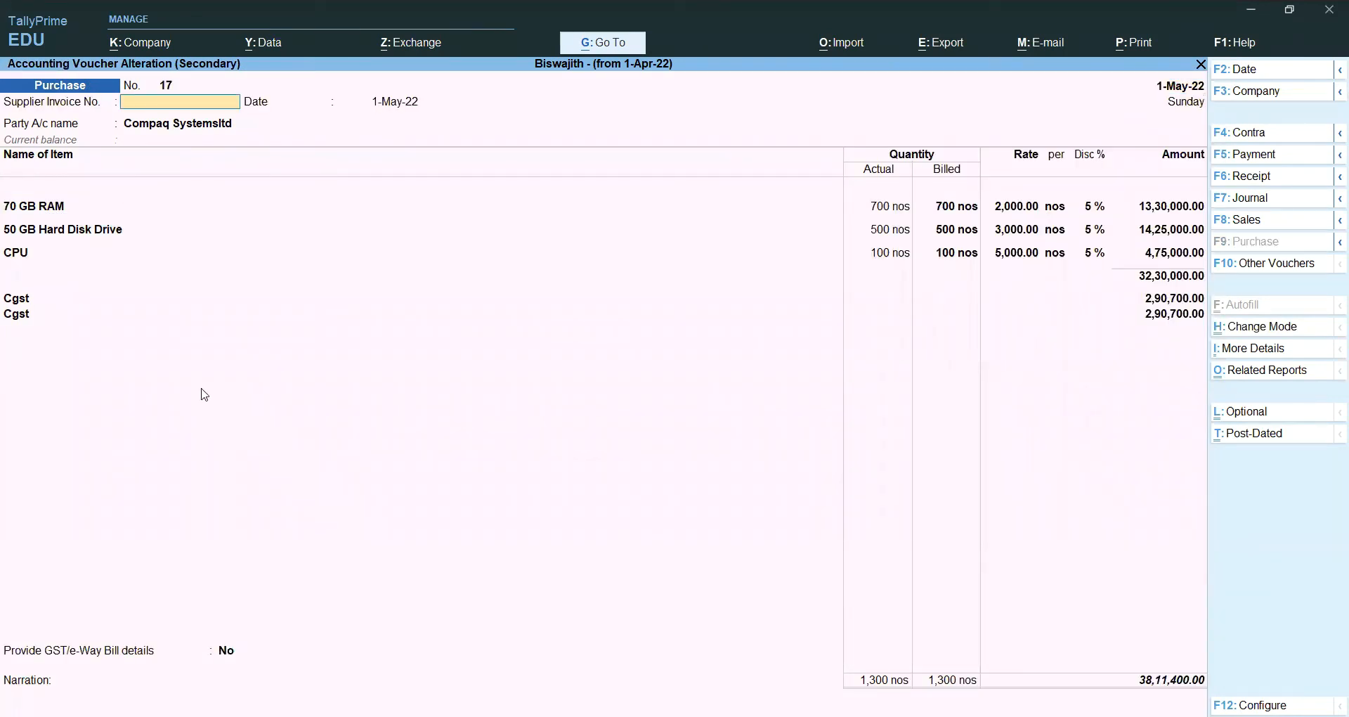
key(alt+Tab)
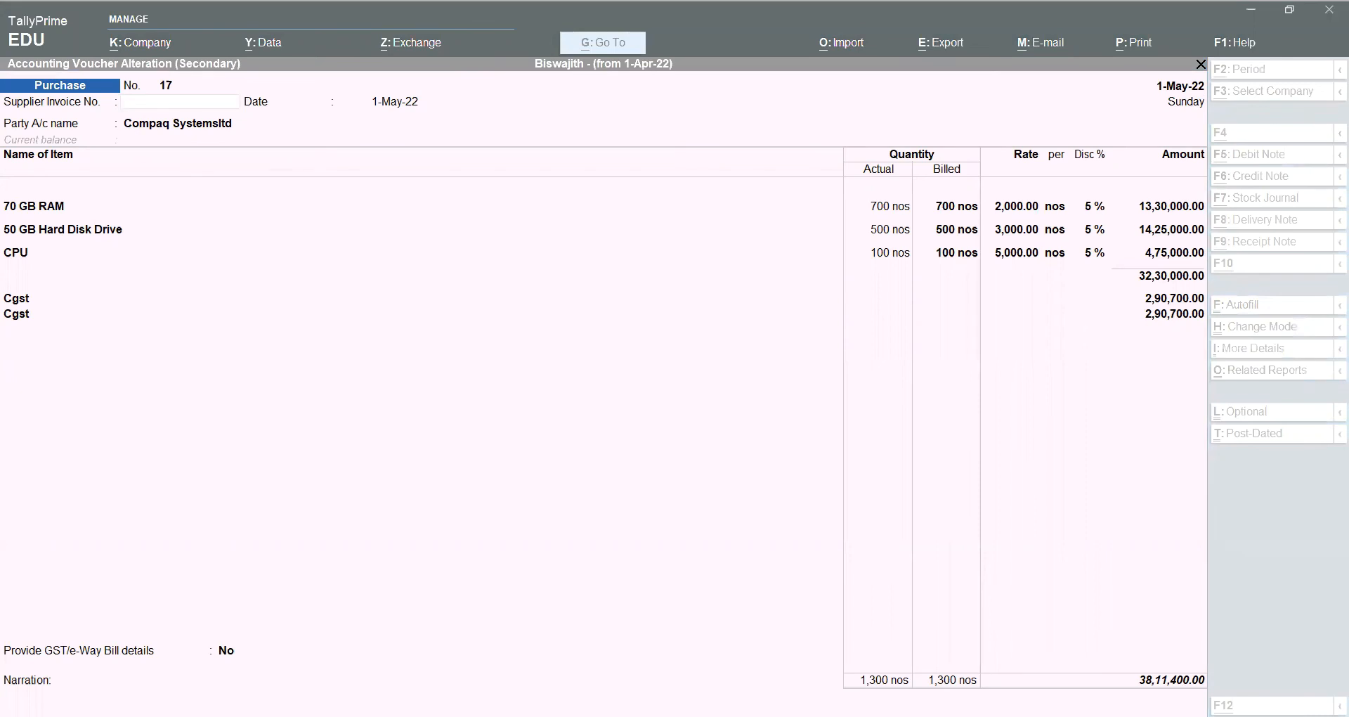
click(696, 535)
text(CS)
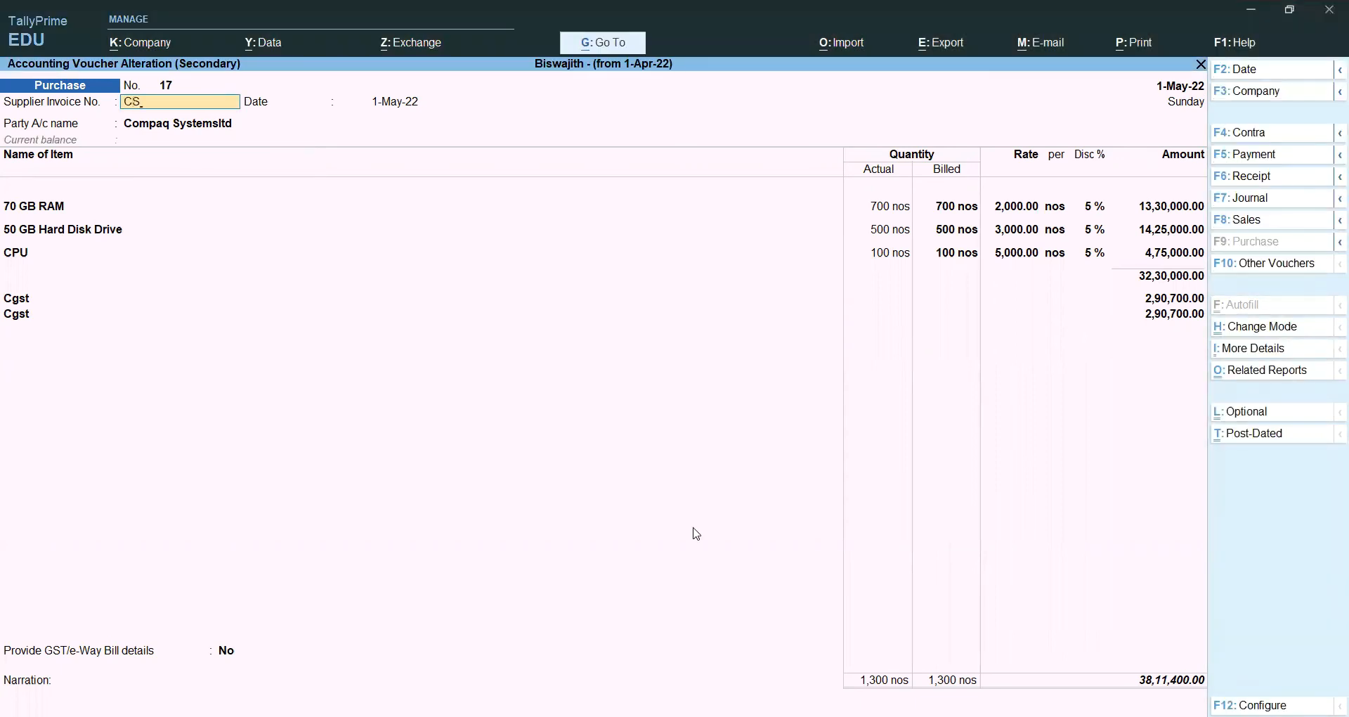
text(8)
key(Return)
key(Return)
key(Return)
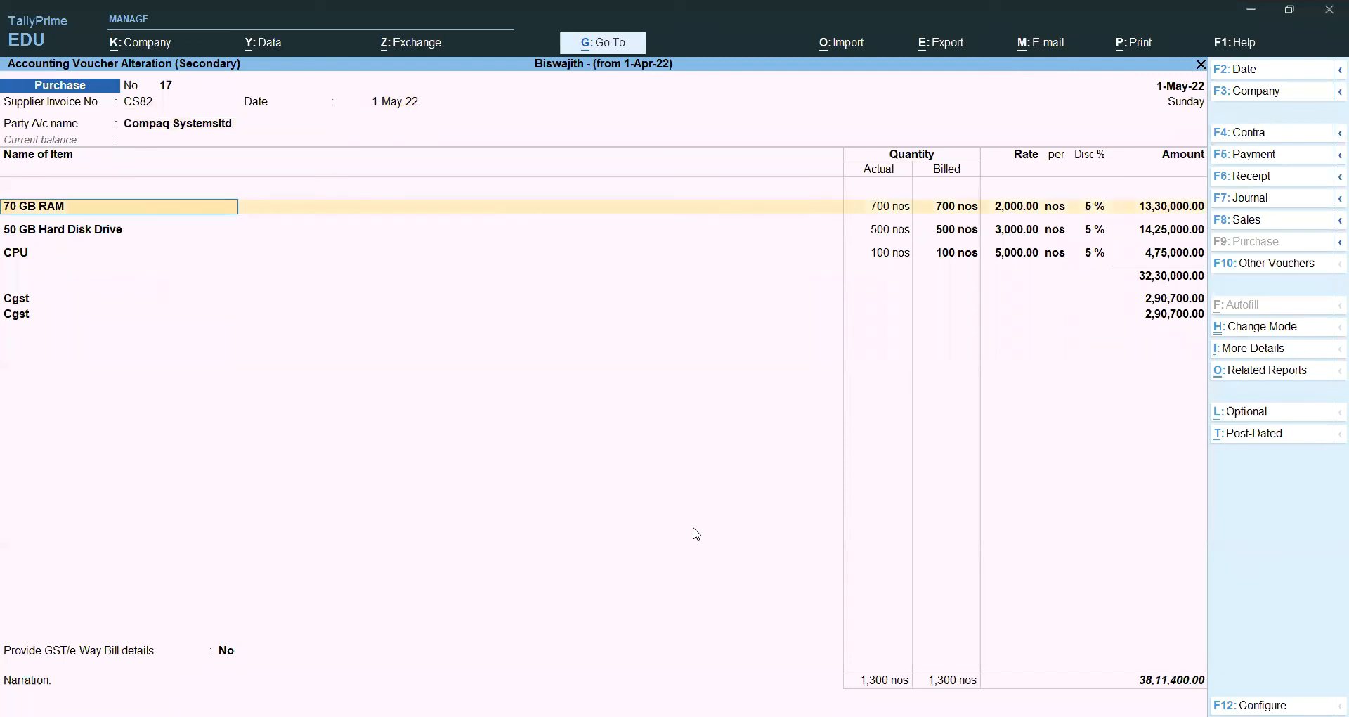
Step: Allocate 70 GB RAM against CS82 at 600 nos actual and rate 2,500 (16,62,500.00)
key(Return)
key(Return)
key(Return)
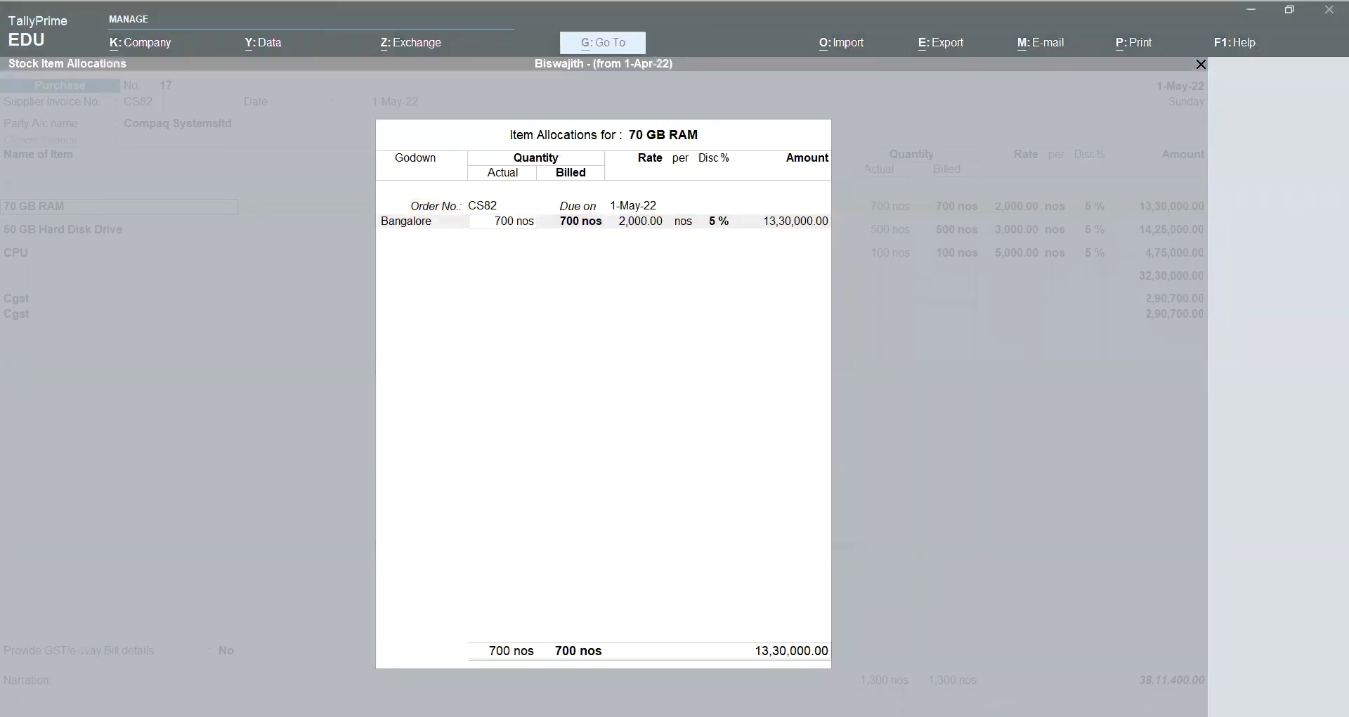
text(600)
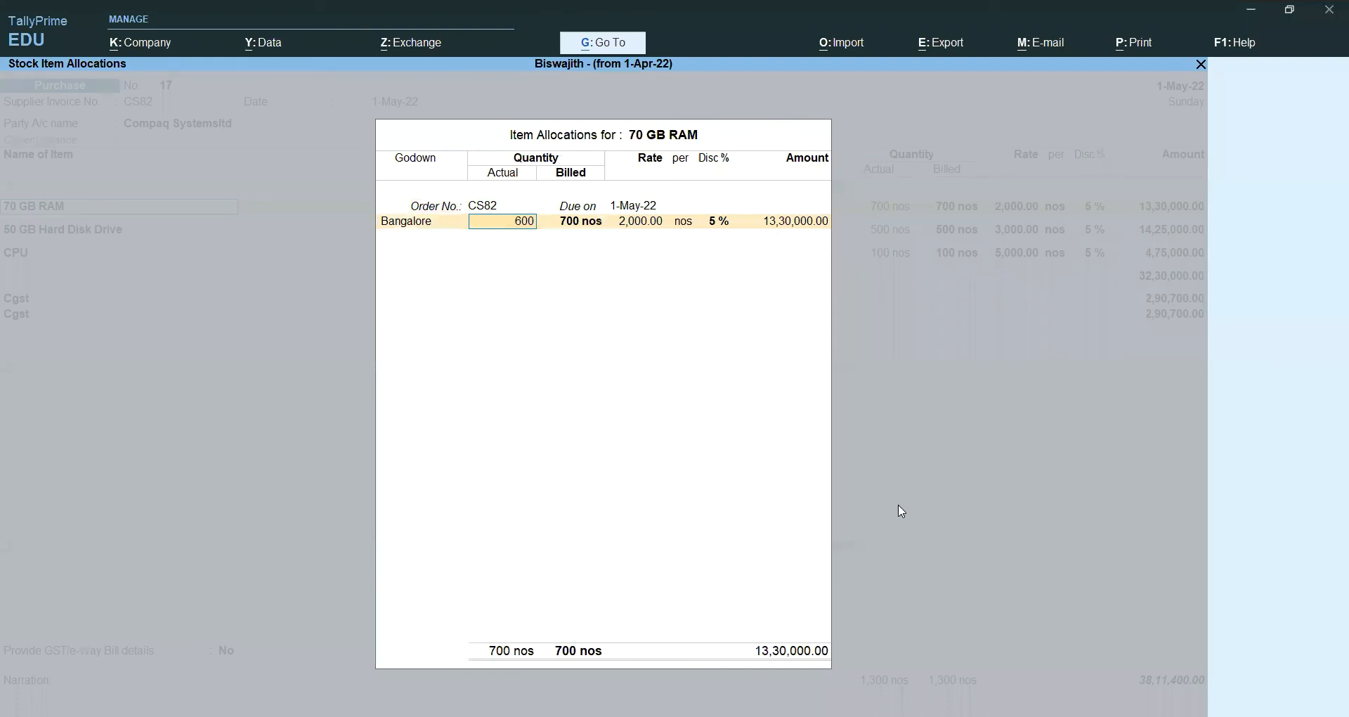
key(Return)
text(25)
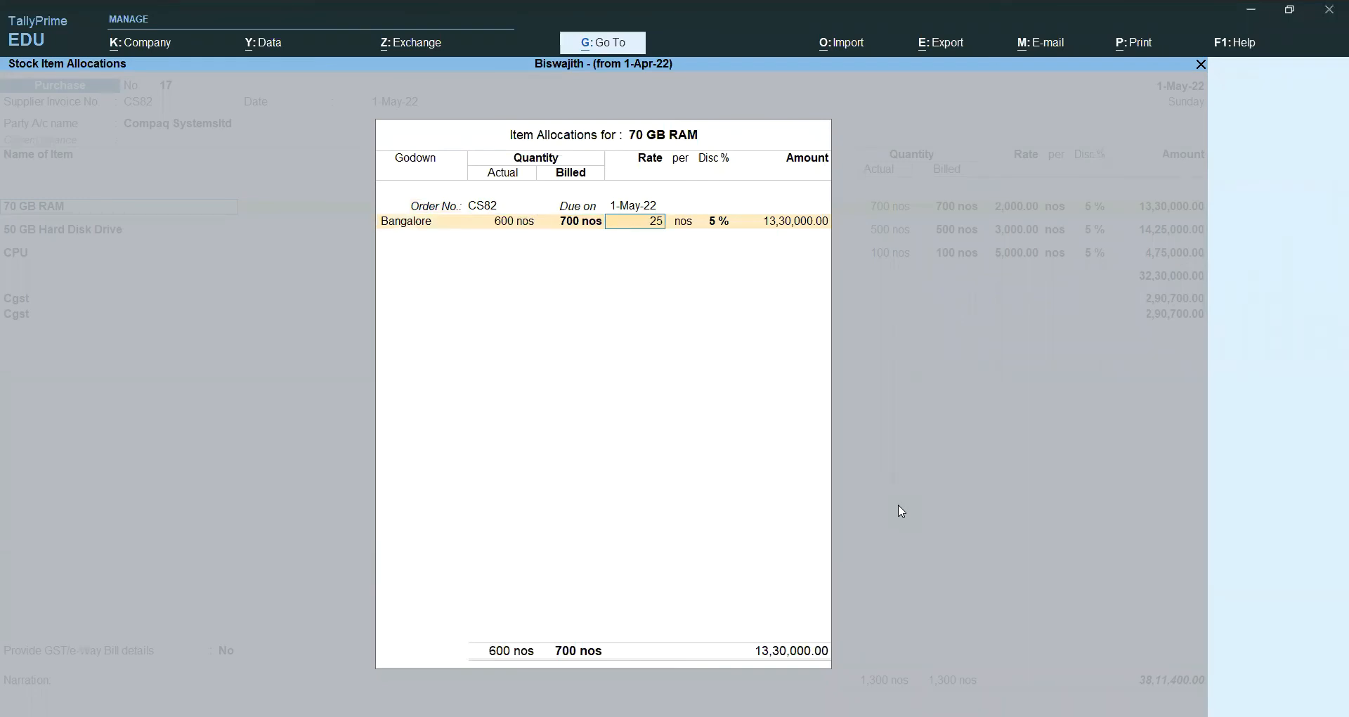
text(00)
key(Return)
key(Return)
key(Return)
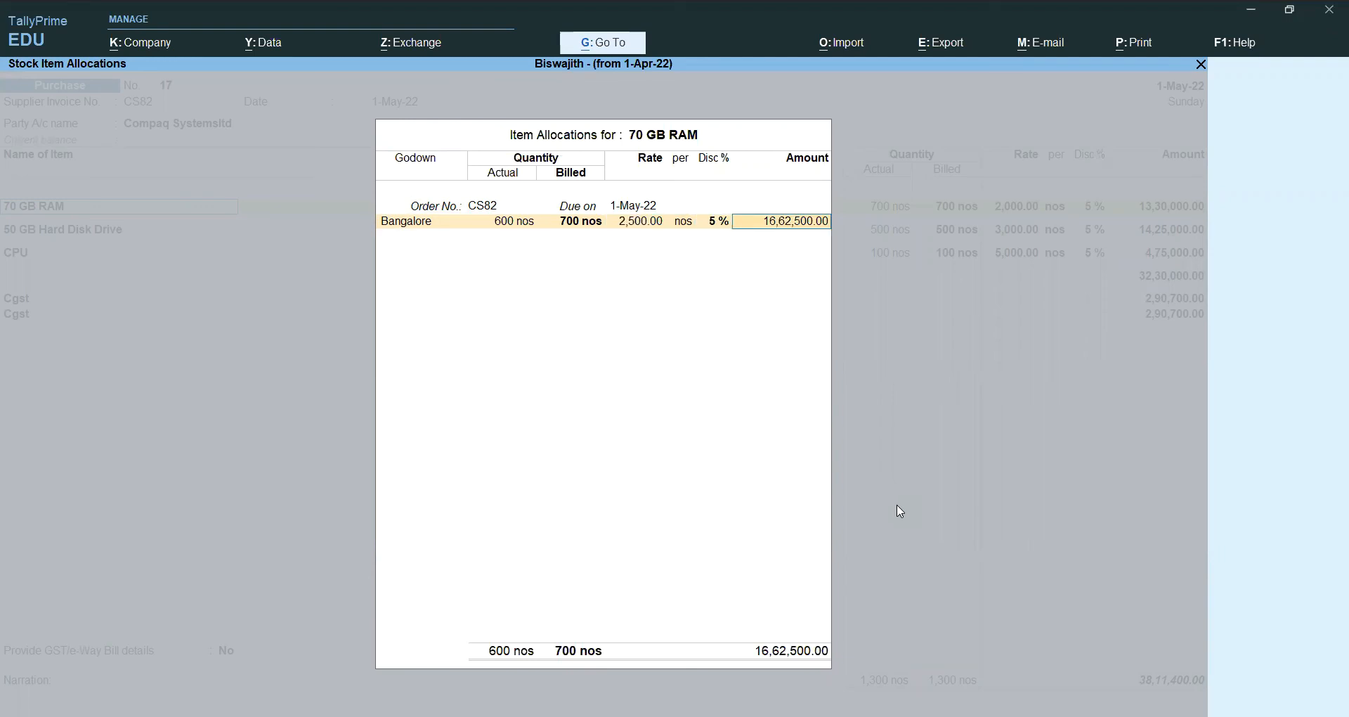
key(Return)
key(Return)
key(Return)
key(Return)
key(Return)
key(Return)
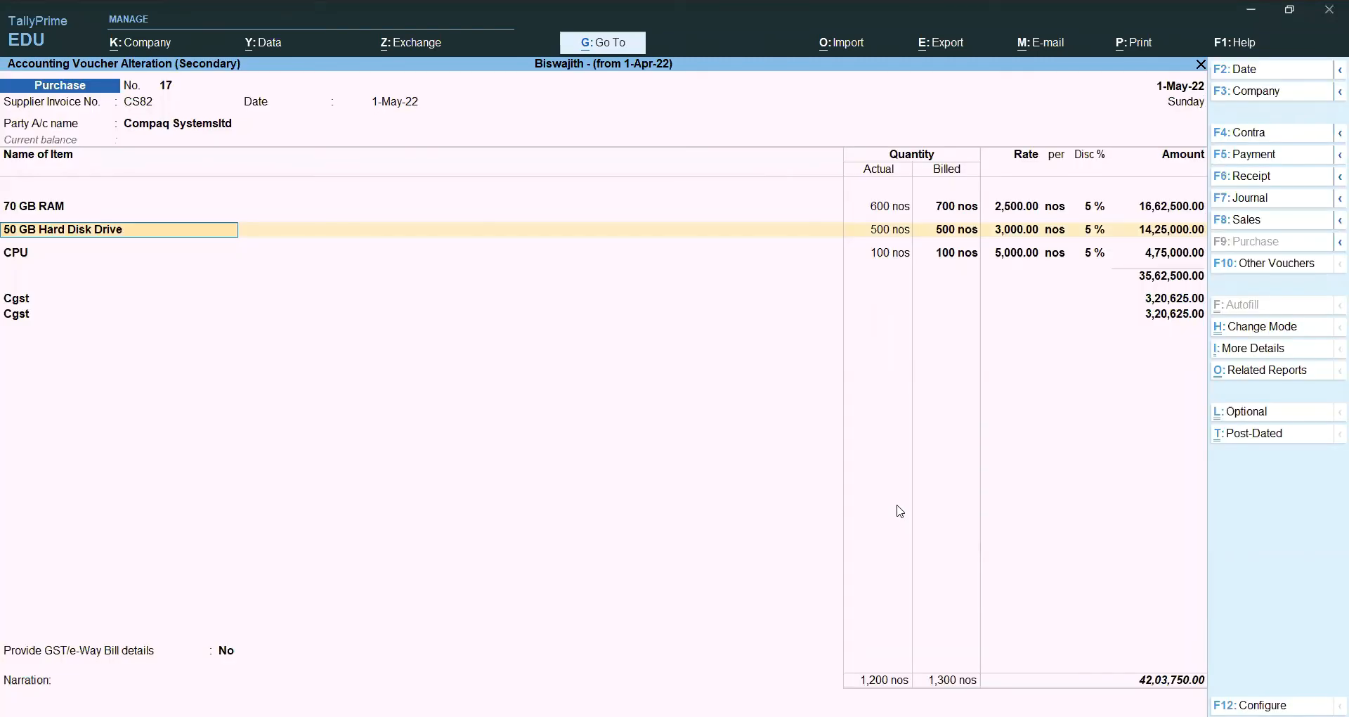
Step: Allocate 50 GB Hard Disk Drive against CS82 at 450 nos actual and billed, 12,82,500.00
key(Return)
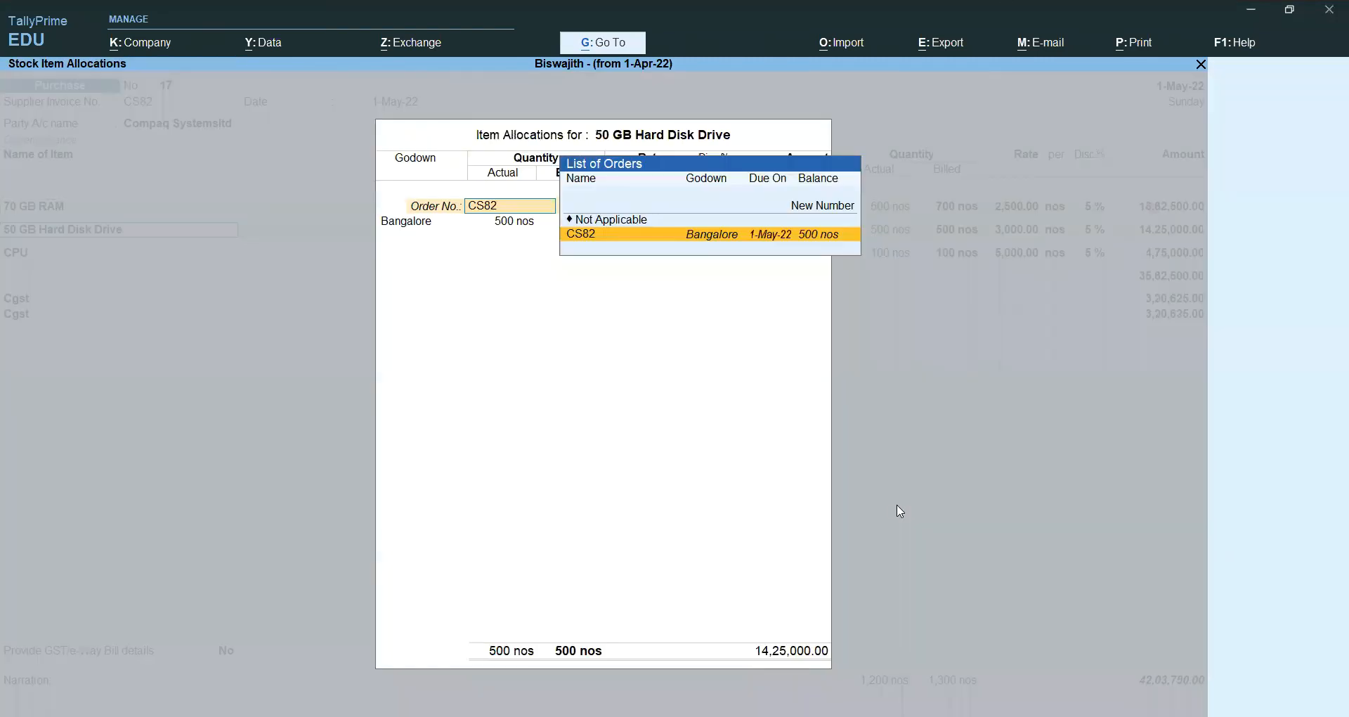
key(Return)
key(Return)
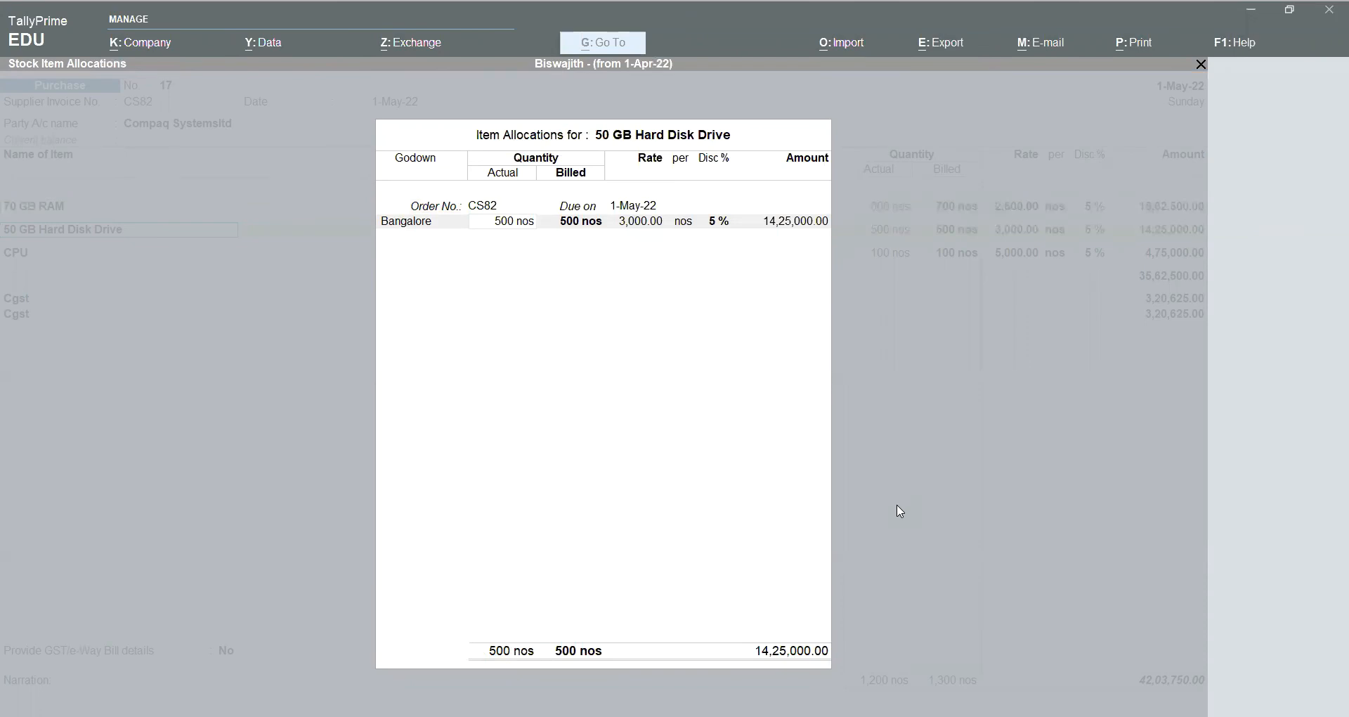
click(1139, 280)
click(975, 381)
text(450)
key(Return)
key(Return)
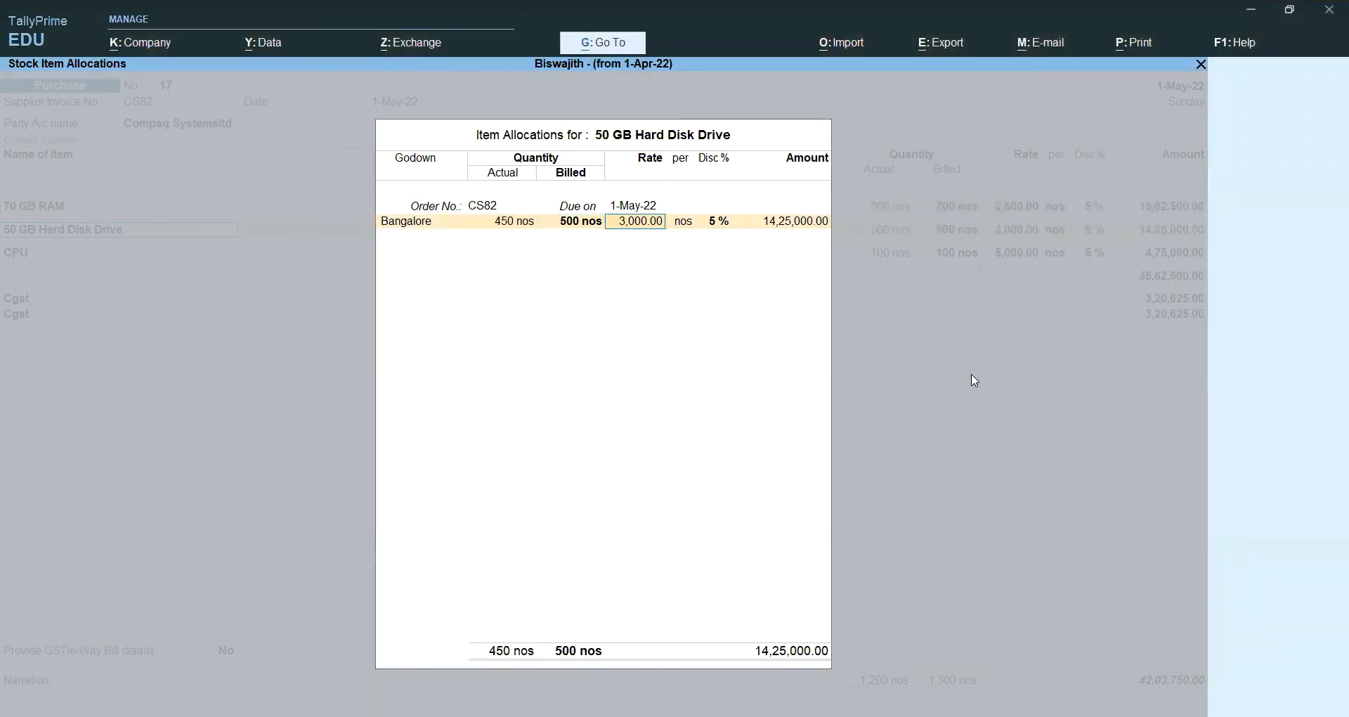
key(BackSpace)
text(450)
key(Return)
key(alt+Tab)
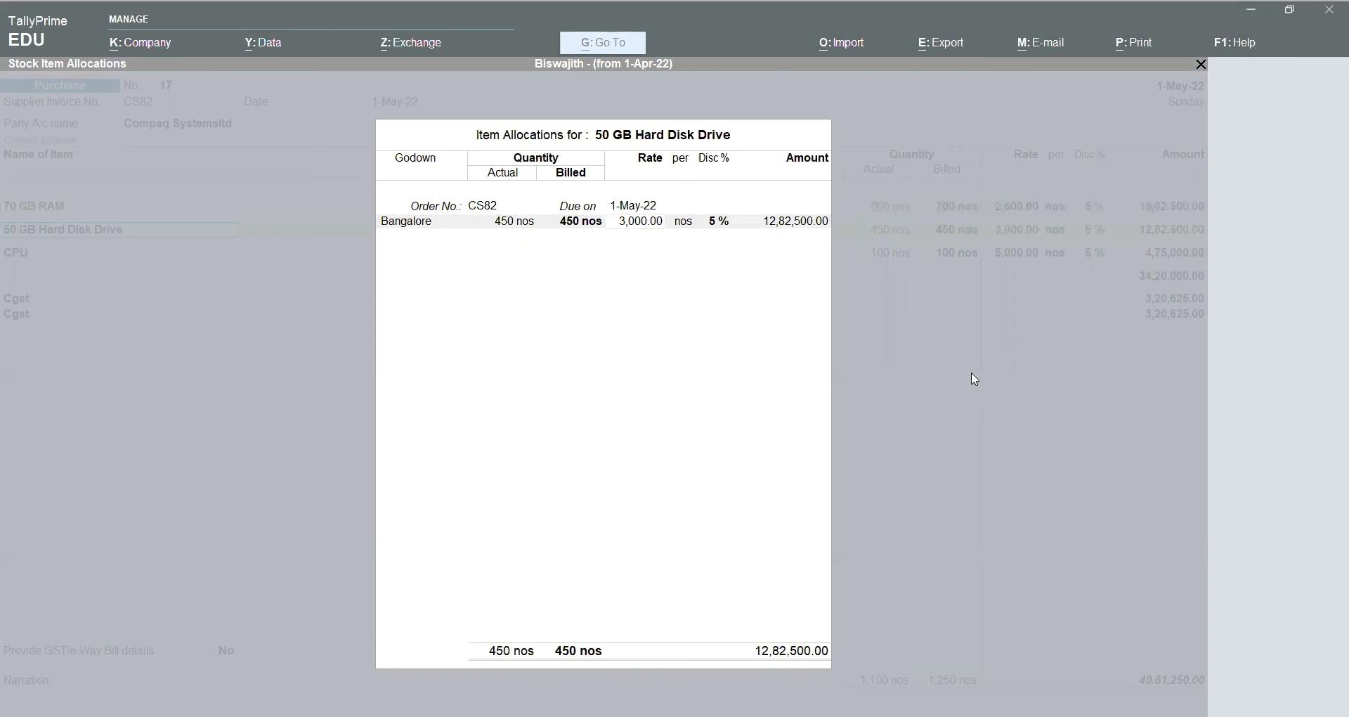
click(974, 380)
key(Return)
key(Return)
key(Return)
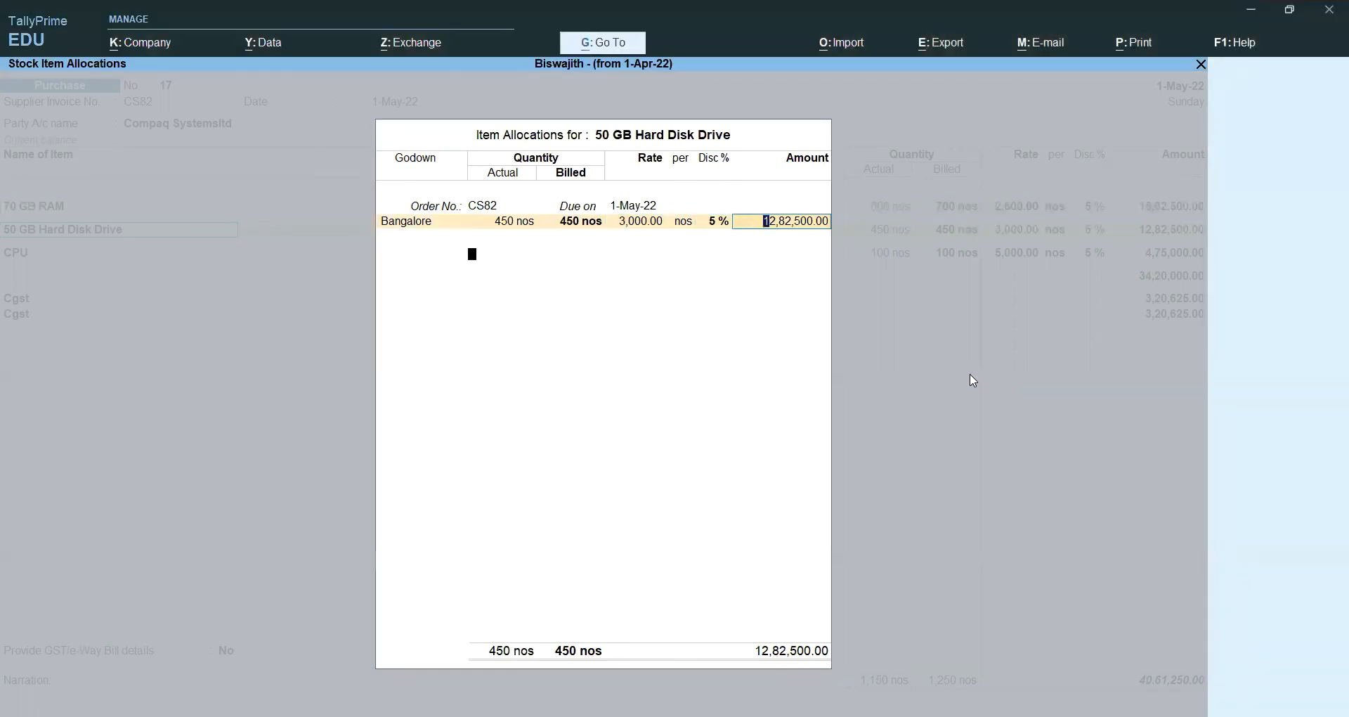
key(Return)
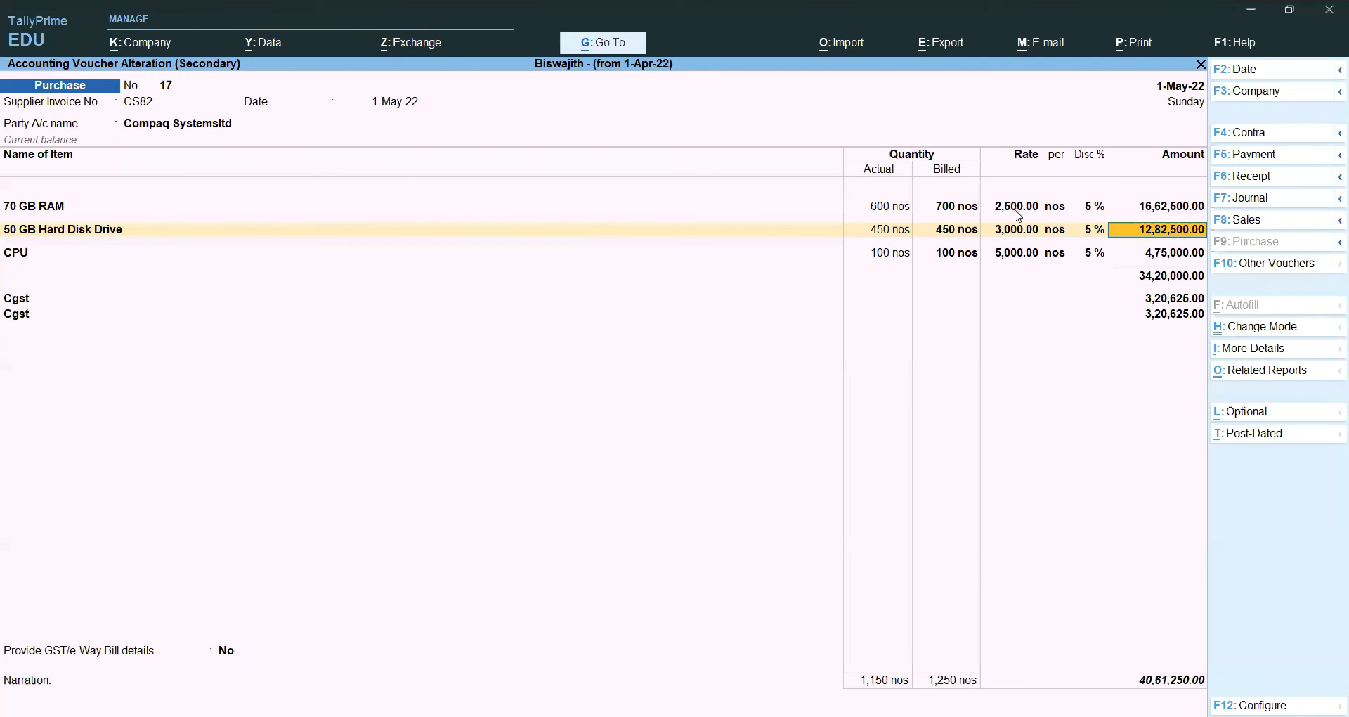
Step: Set 70 GB RAM to 600 nos billed at rate 2,000, making the voucher total 34,19,050.00
click(1016, 209)
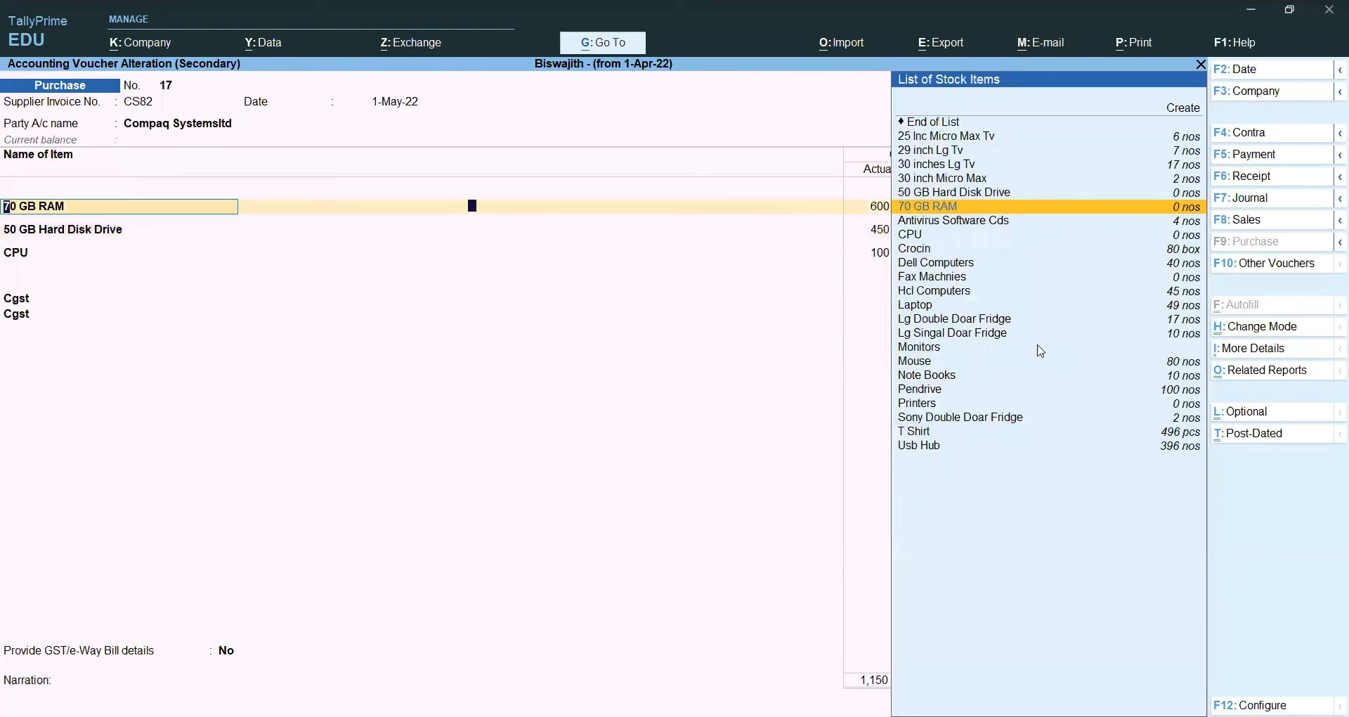
key(Return)
key(Return)
key(Return)
key(BackSpace)
text(600)
key(Return)
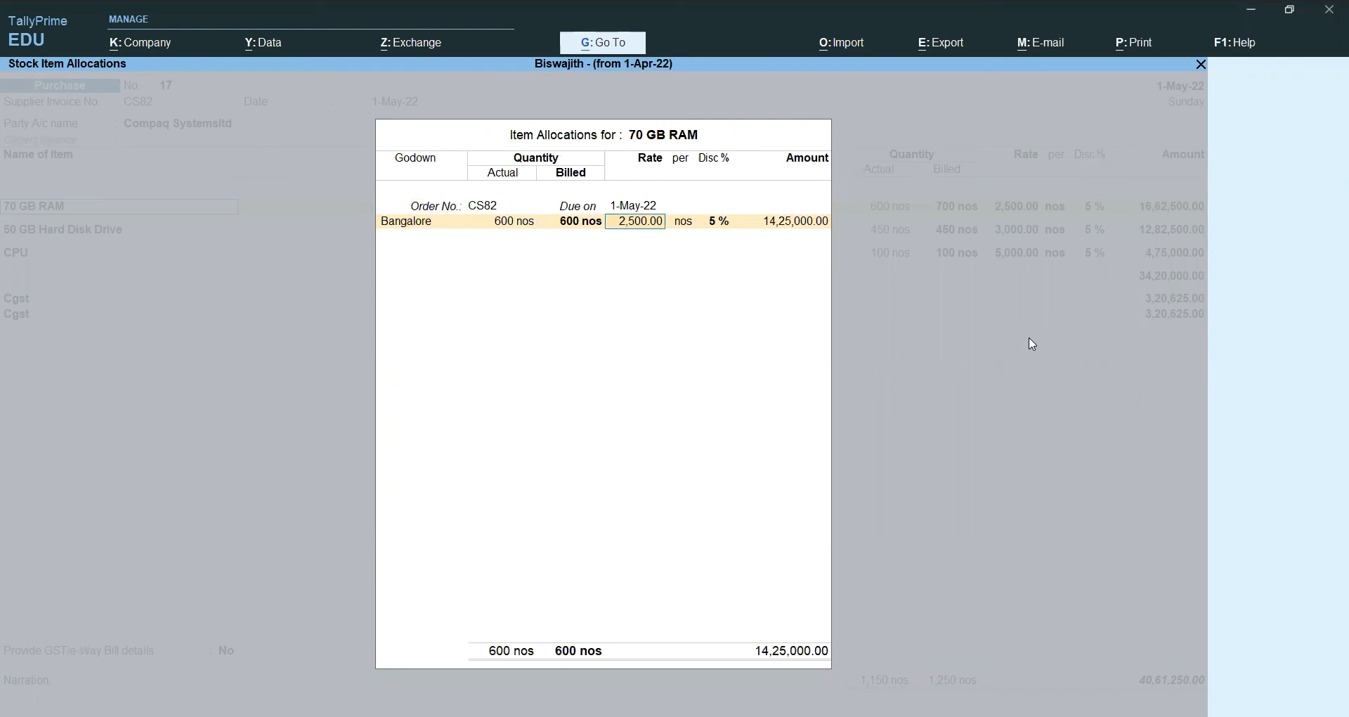
text(2000)
key(Return)
key(Return)
key(Return)
key(Return)
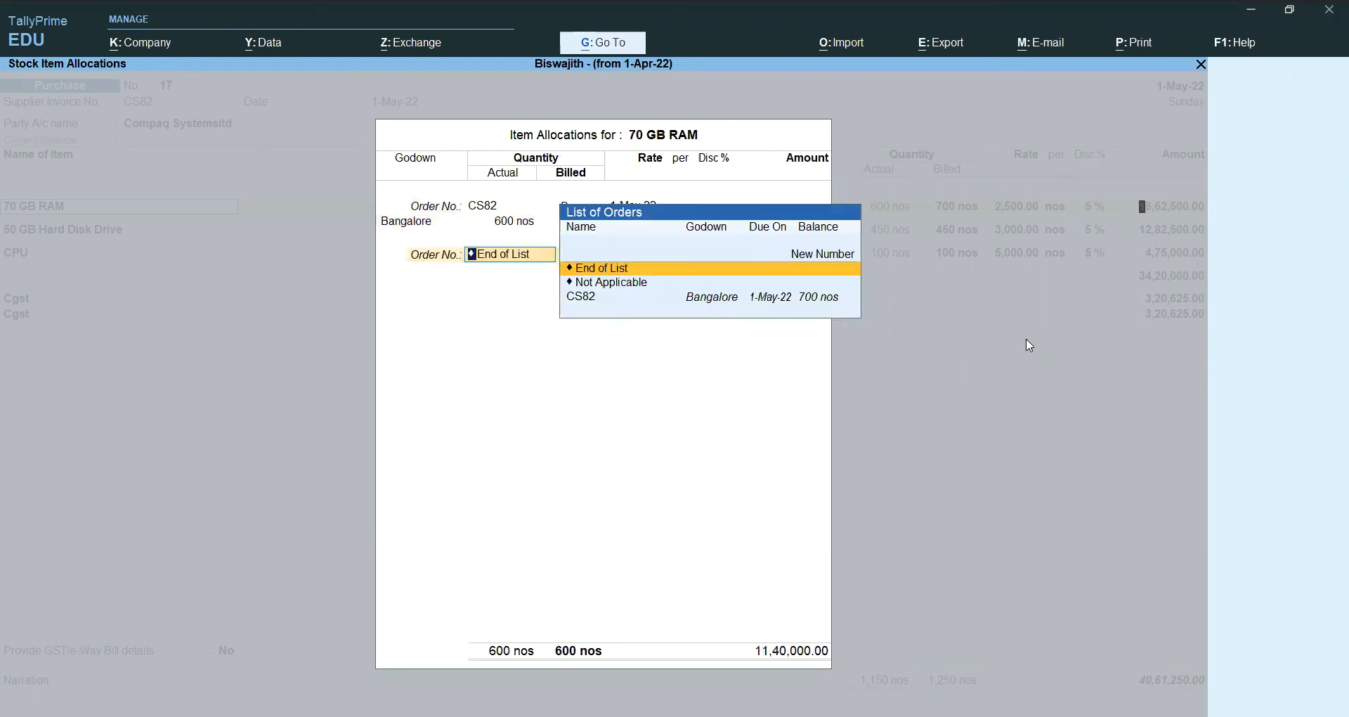
key(Return)
key(Return)
key(Return)
key(Return)
key(Return)
key(Return)
key(Return)
key(Return)
key(Return)
key(Return)
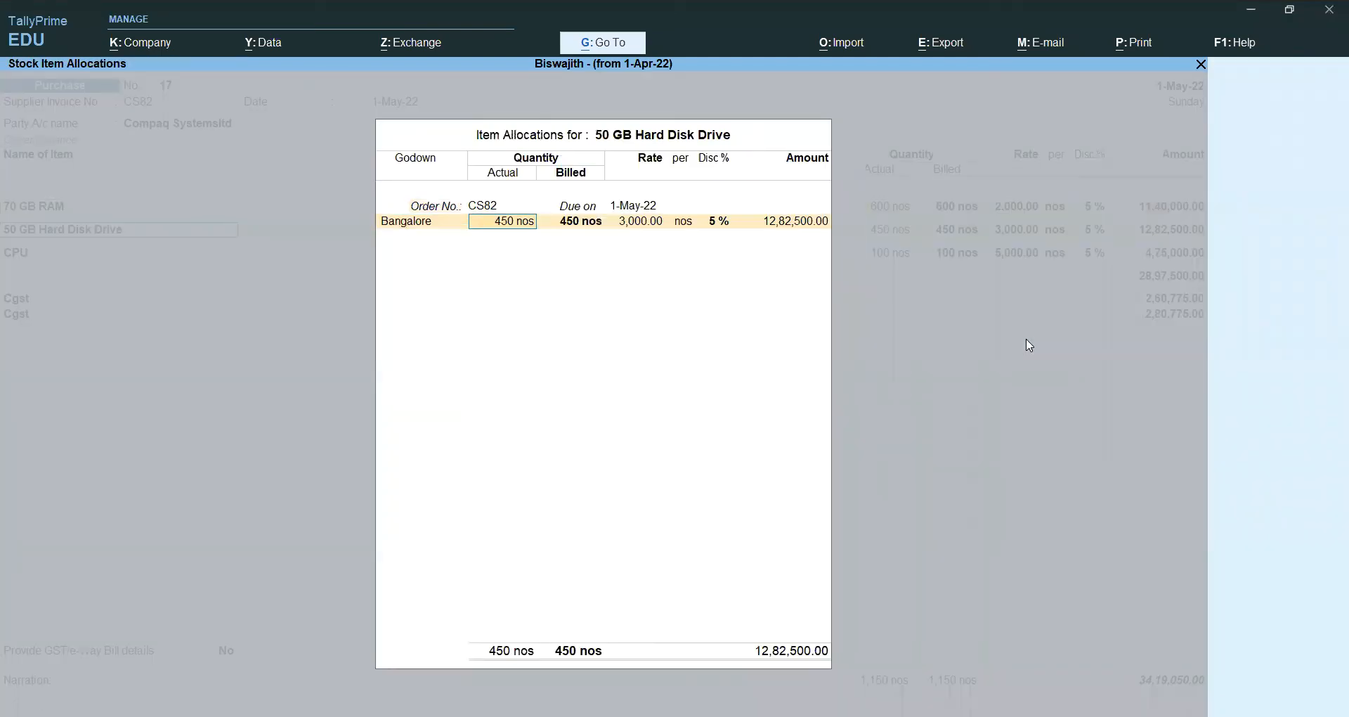
key(Return)
key(Return)
key(Return)
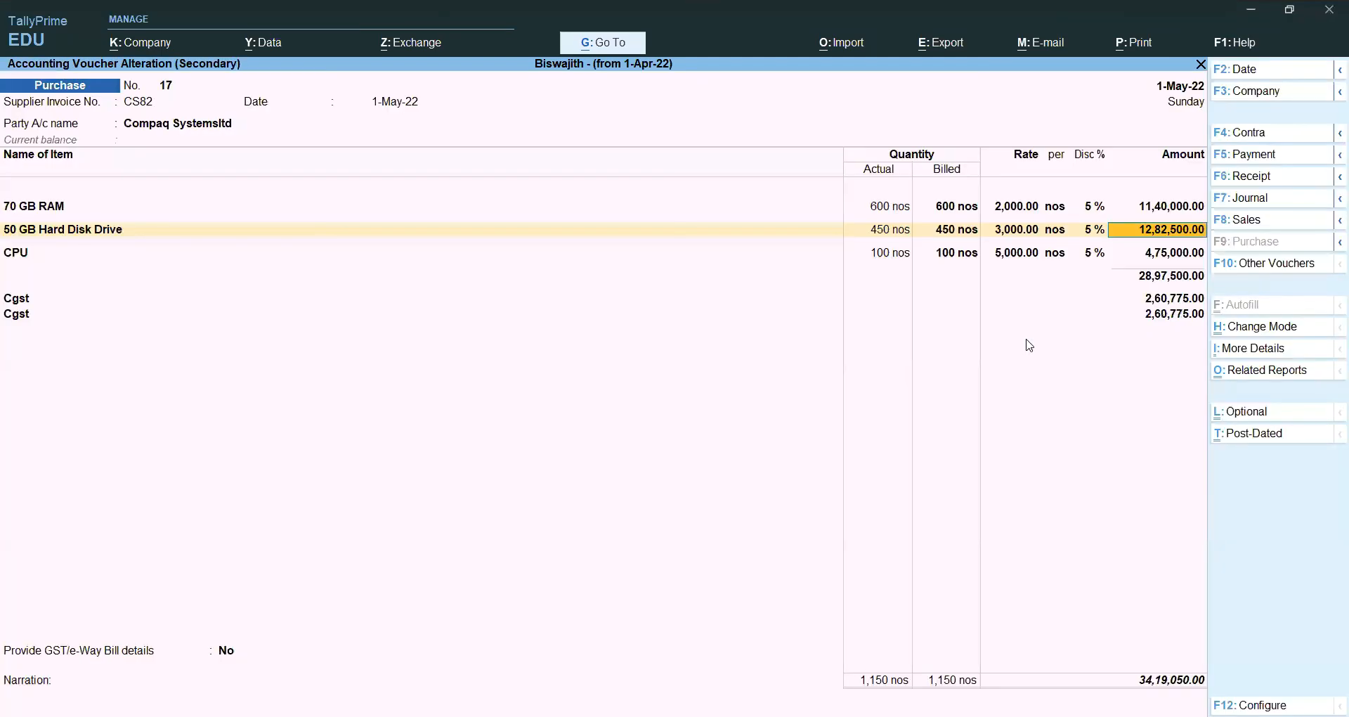
key(Return)
key(Return)
key(Return)
Step: Pass the CPU and CGST lines, keep New Ref CS82, and dismiss the tax warning
key(Return)
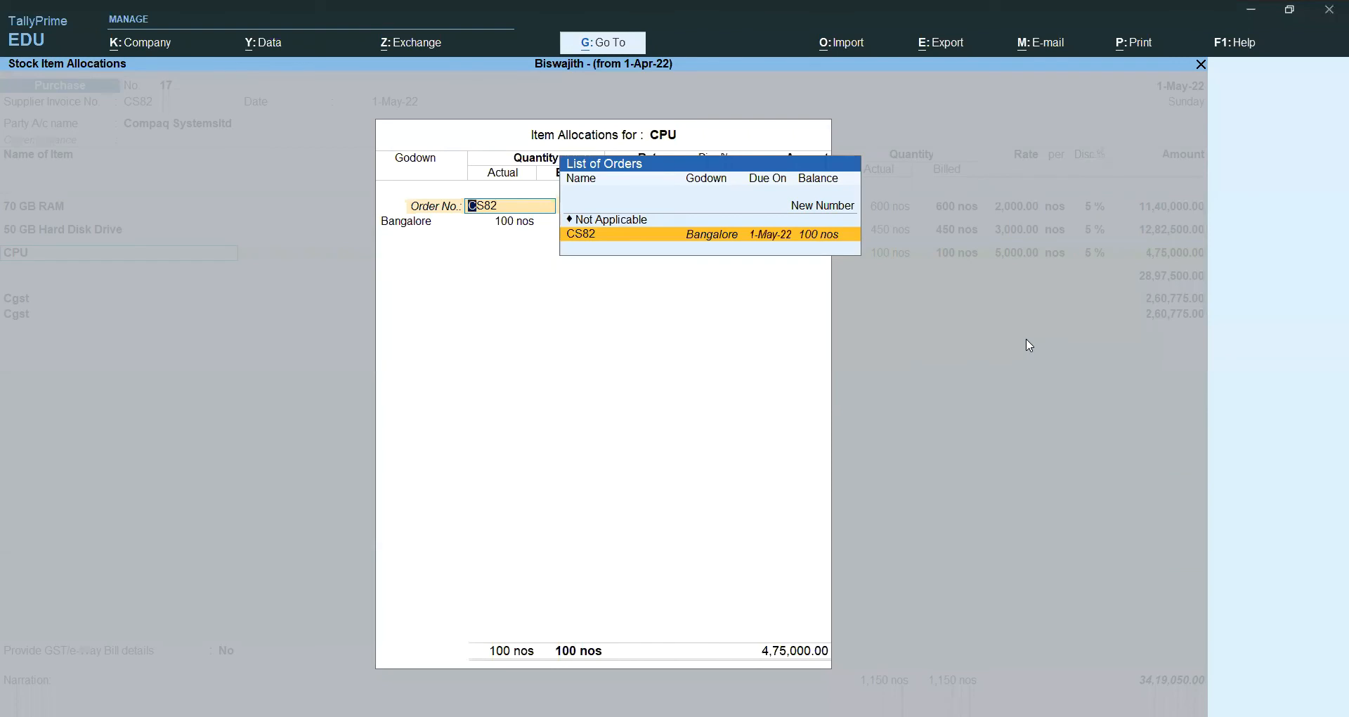
key(Return)
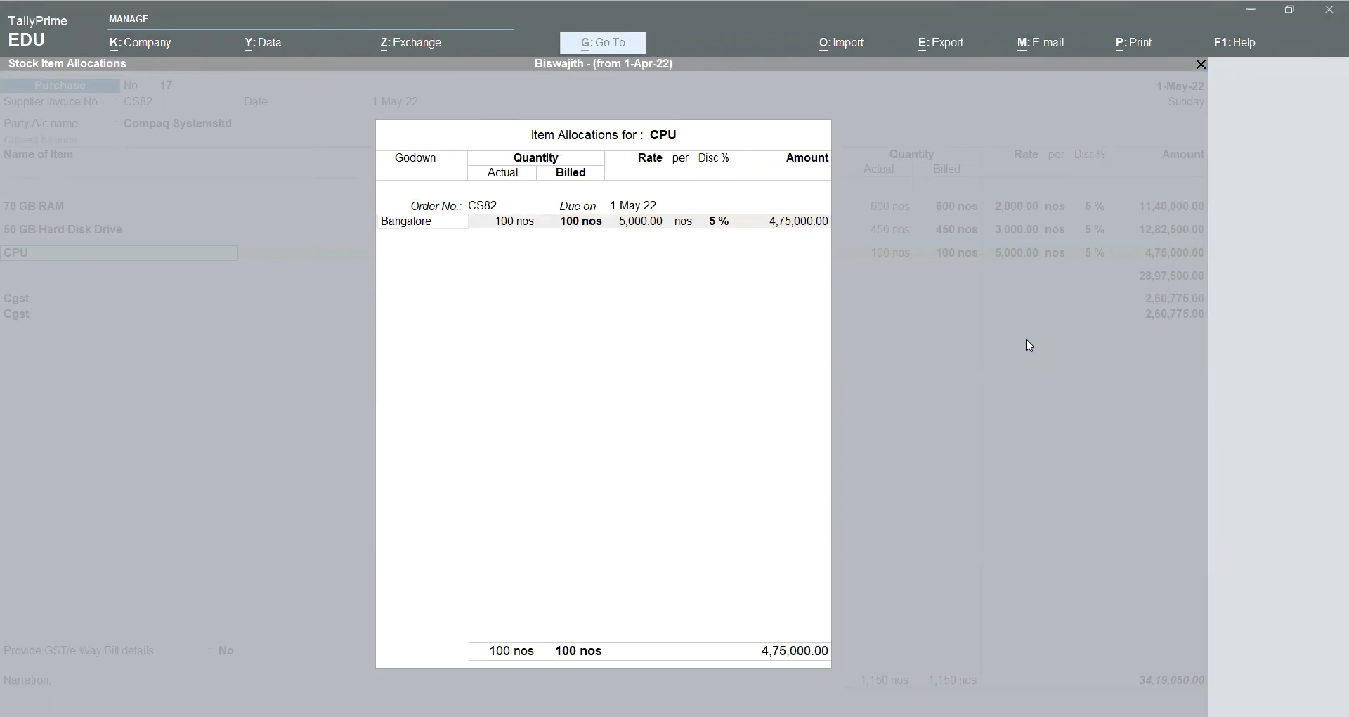
key(Return)
key(Return)
key(Return)
key(Return)
key(Return)
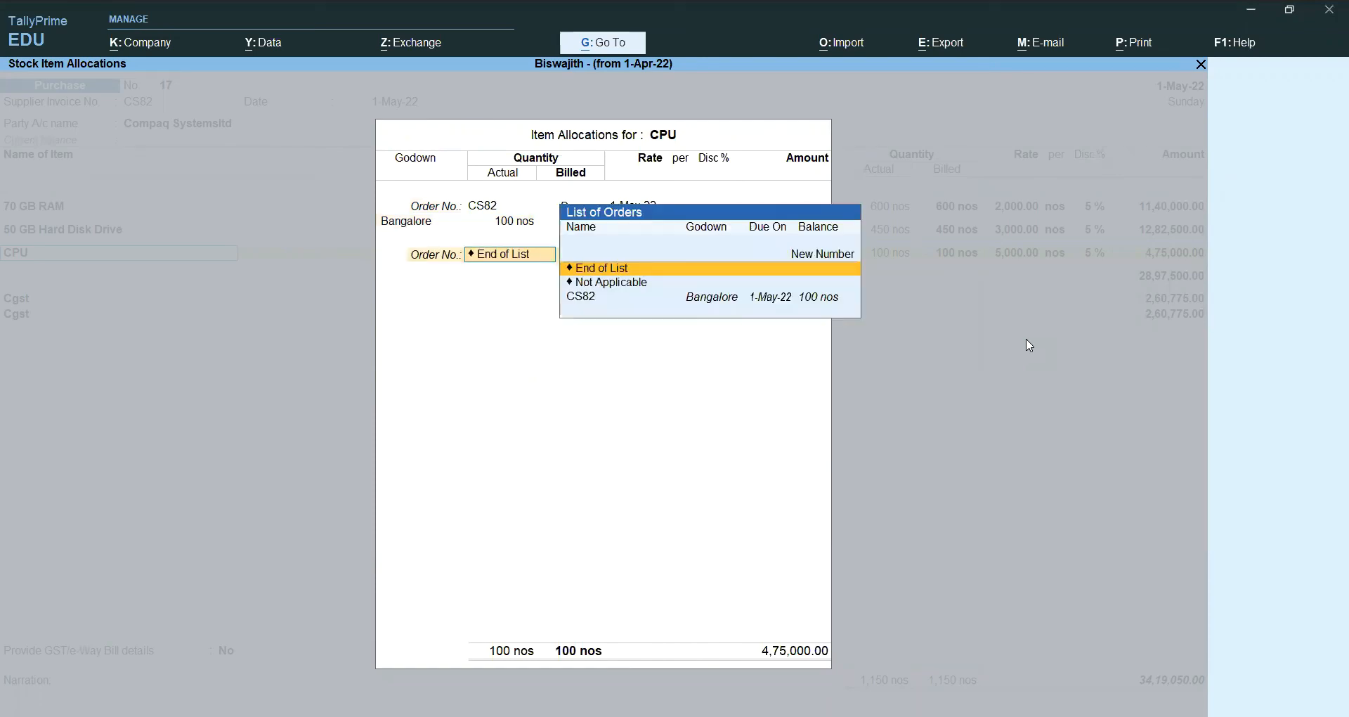
key(Return)
key(Return)
key(Return)
key(Return)
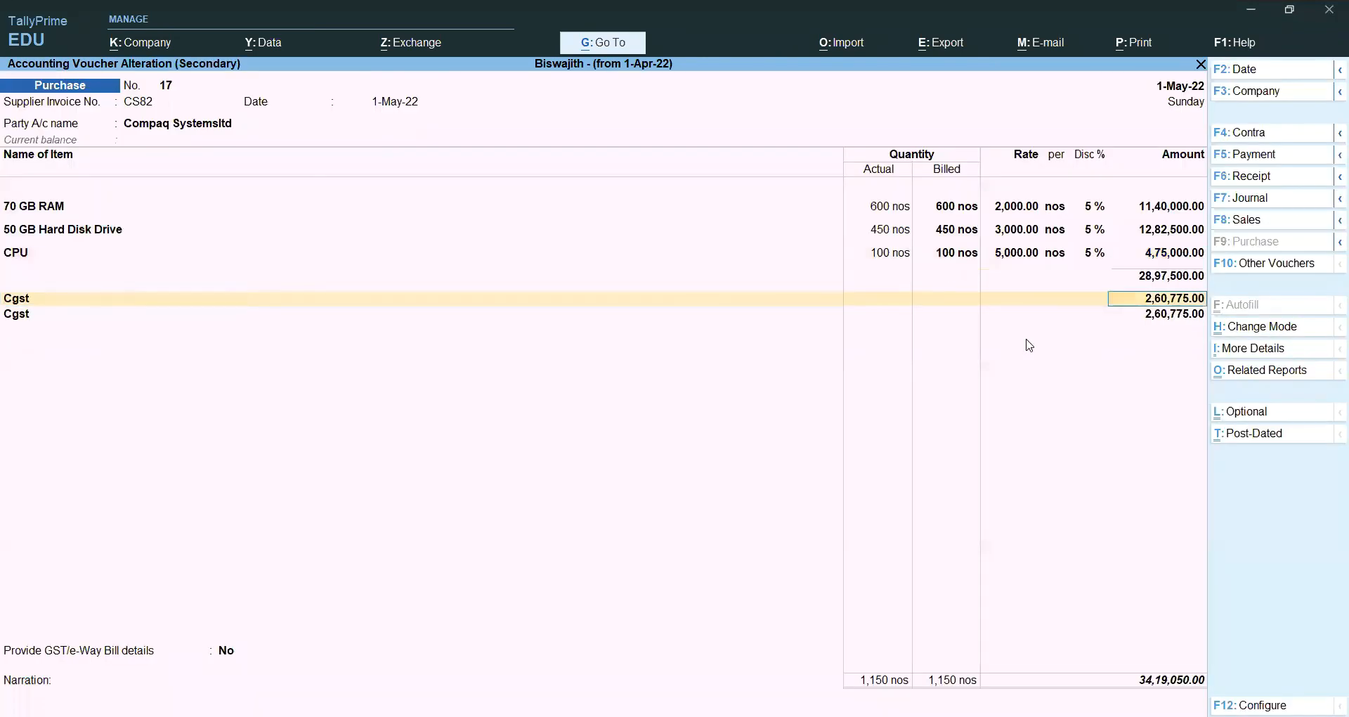
key(Return)
key(Return)
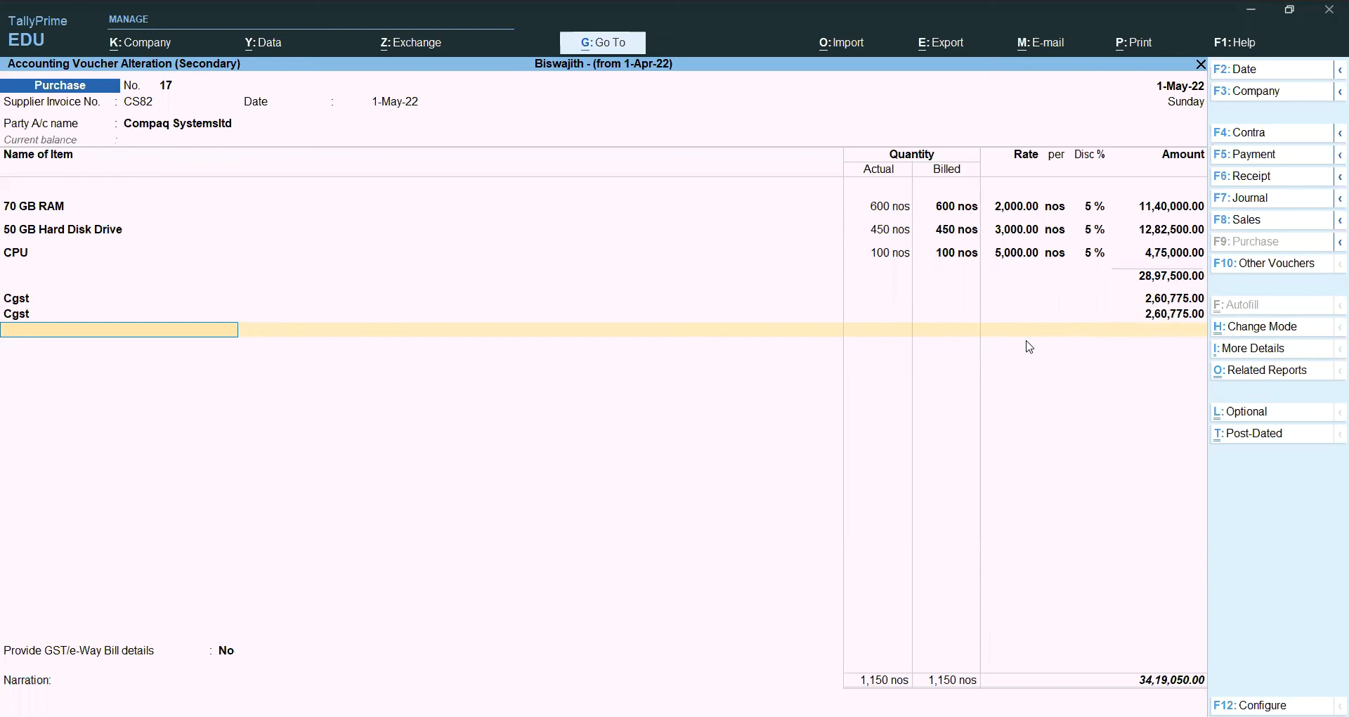
key(Return)
key(Return)
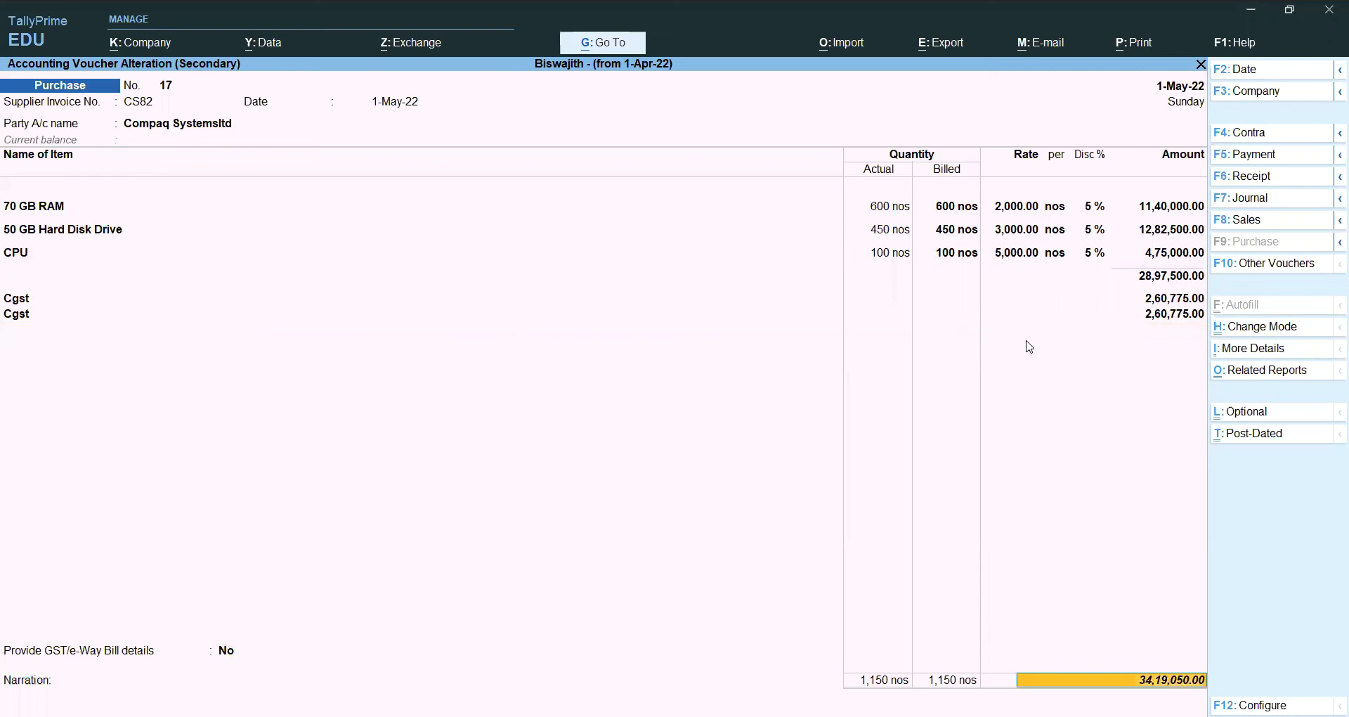
key(Return)
key(Return)
key(Return)
key(Return)
key(Return)
key(Return)
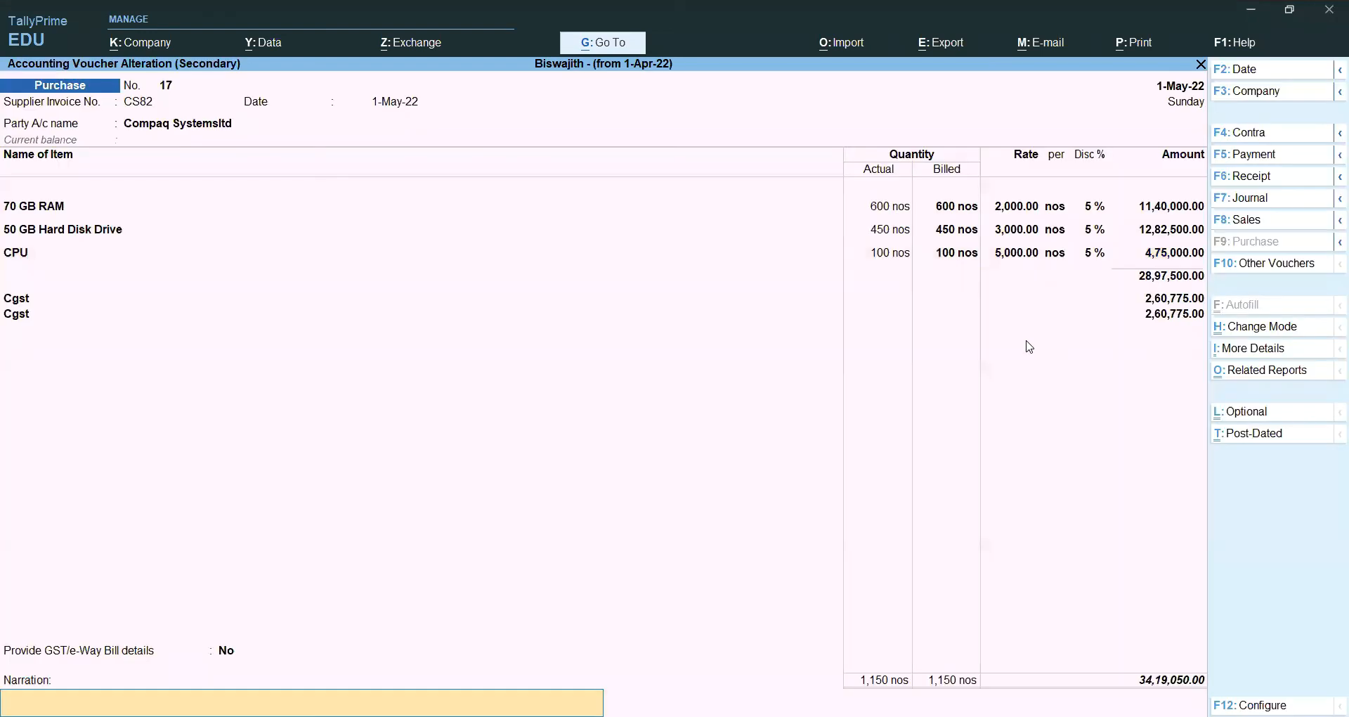
key(Return)
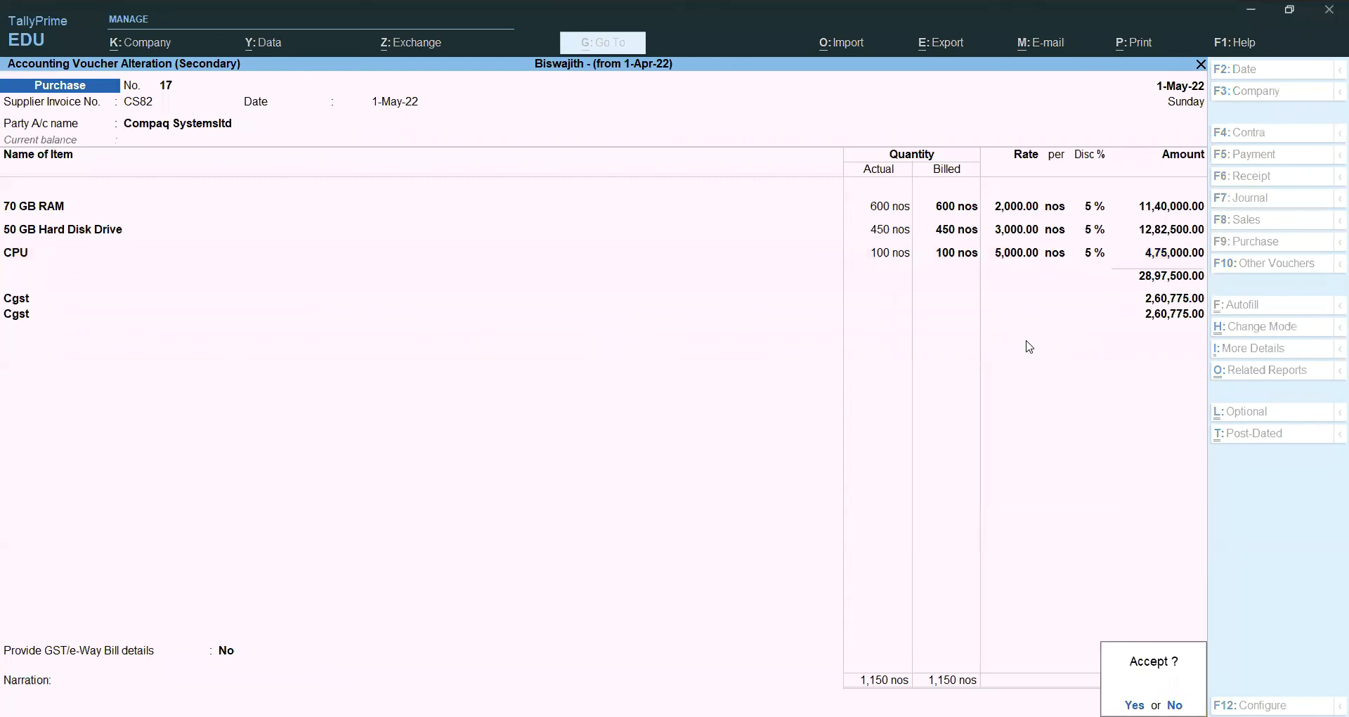
key(Return)
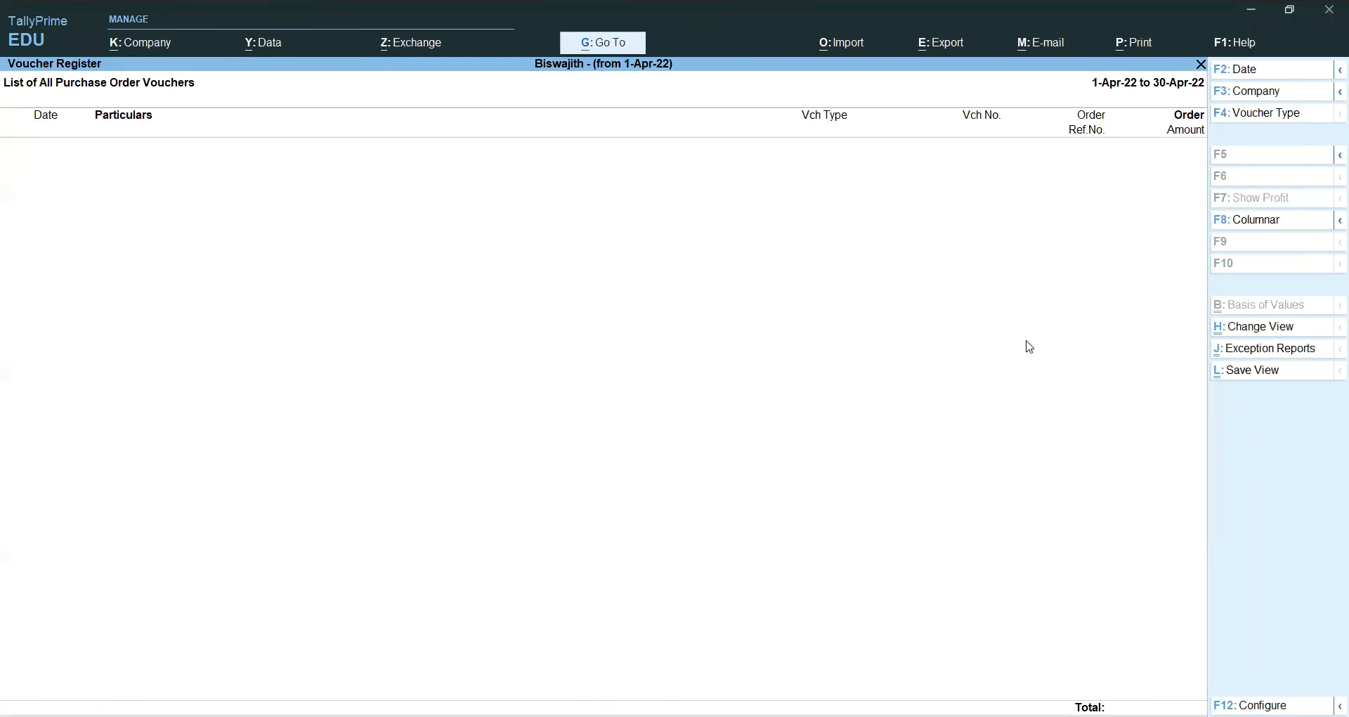
Step: Leave the voucher register, view the empty Purchase Orders Book, and return to Inventory Books
key(Escape)
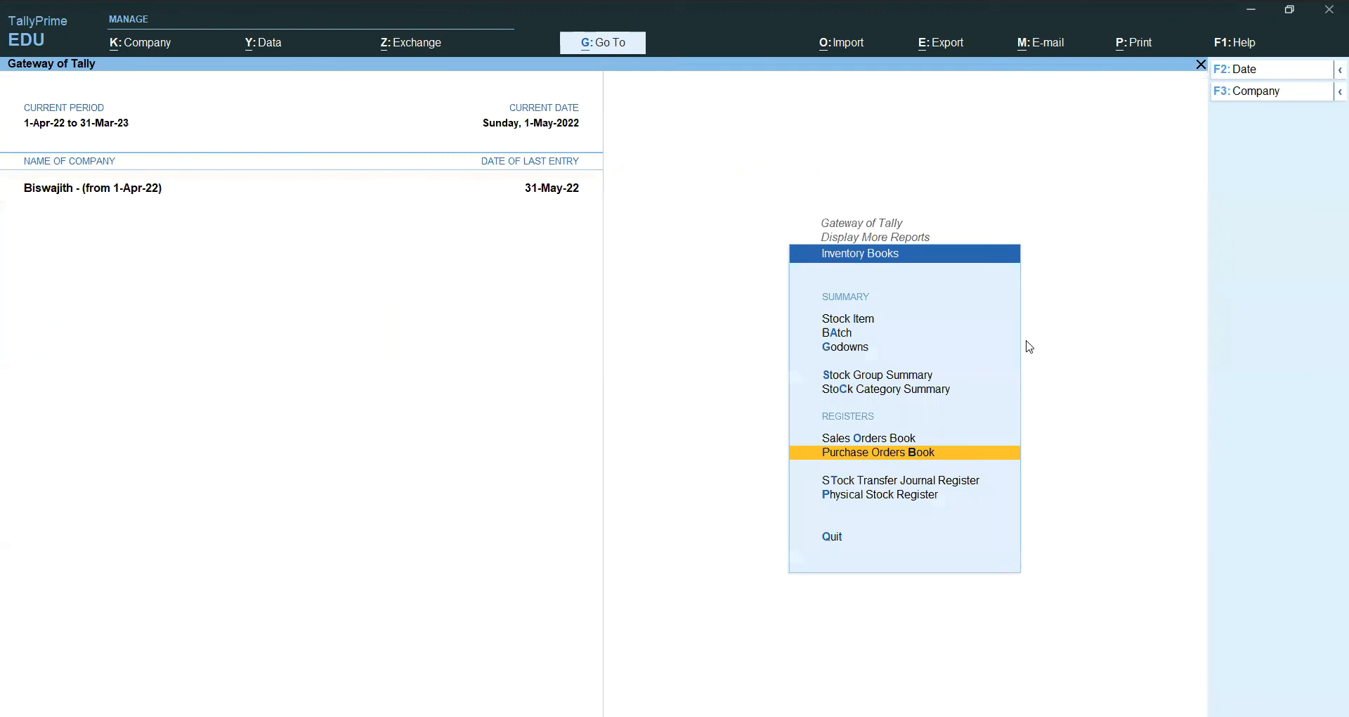
key(Return)
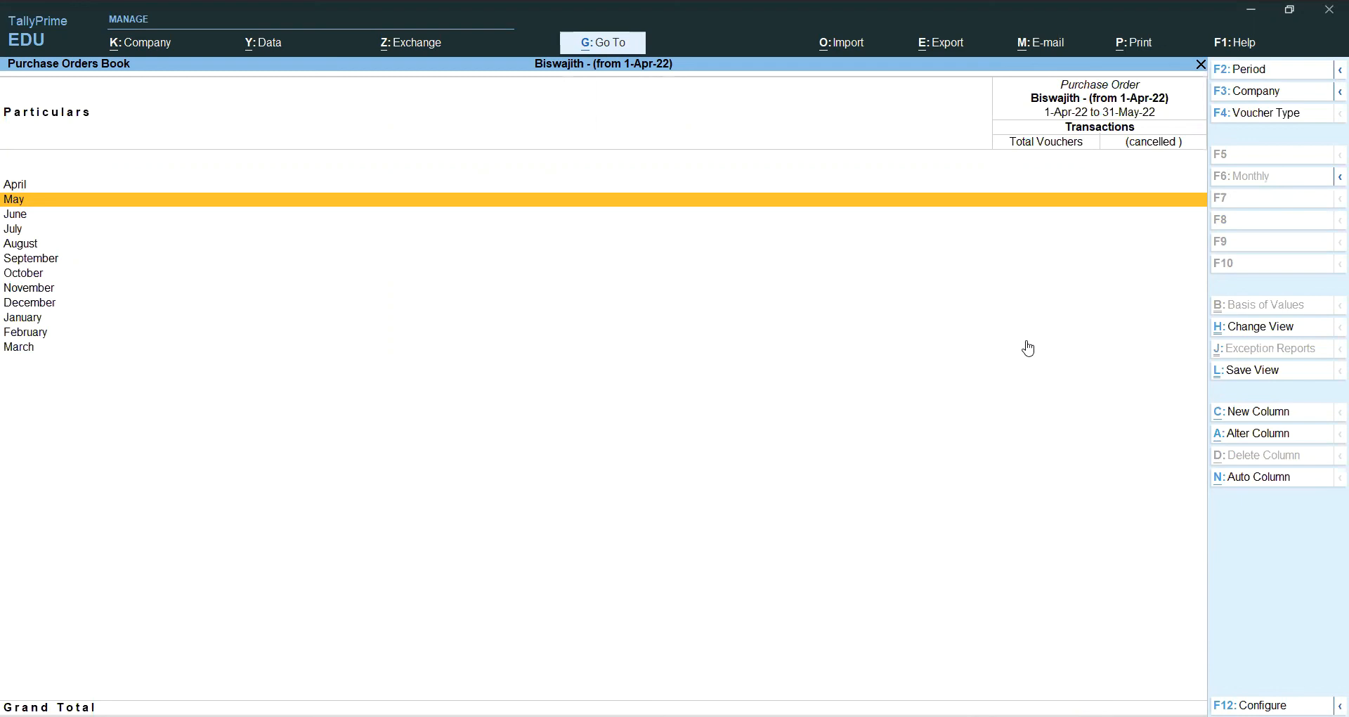
key(Escape)
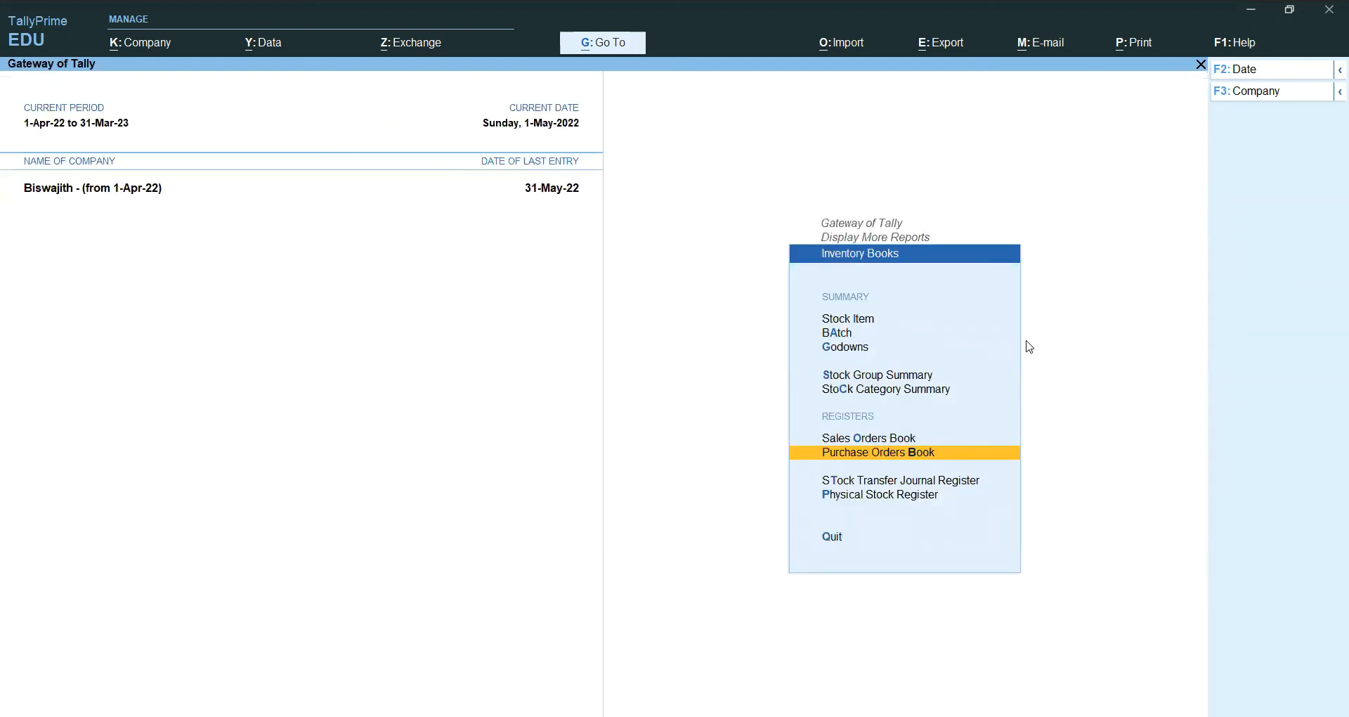
Step: Display the Sales Orders Book, showing one April order for 1-Apr-22 to 31-May-22
key(Up)
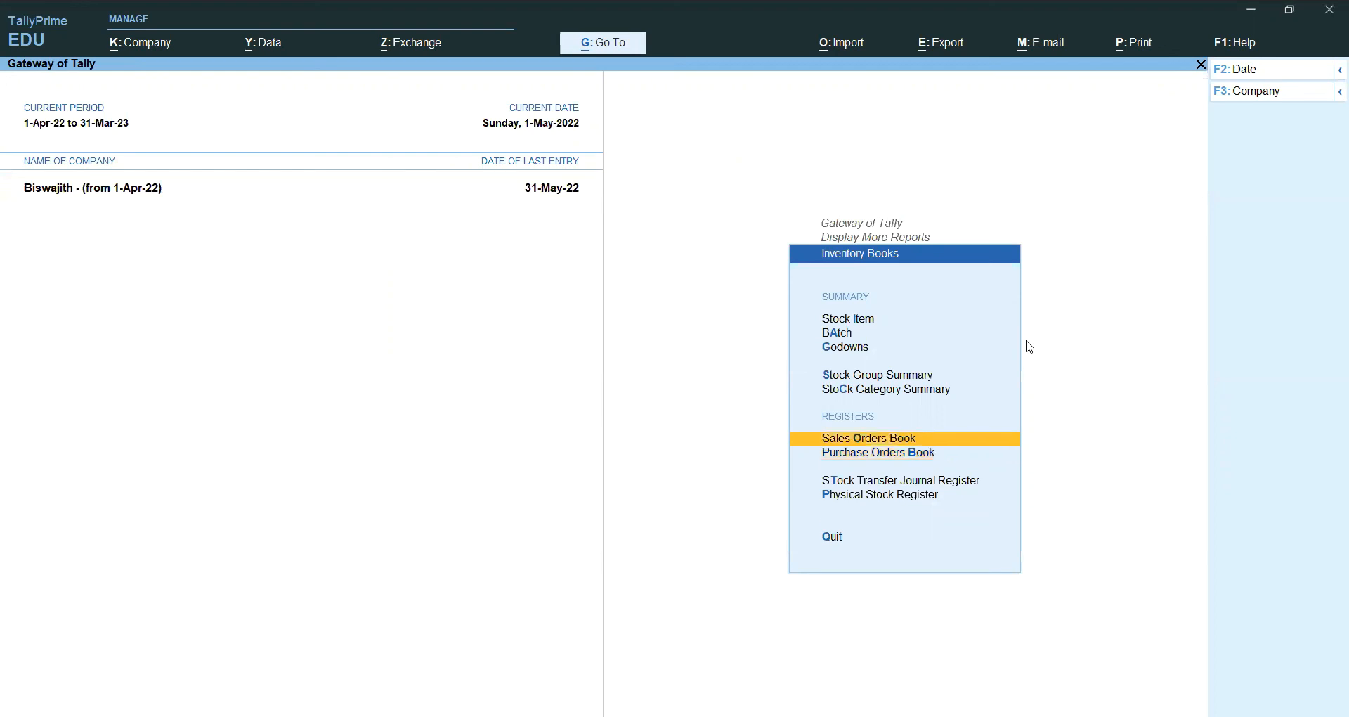
key(Escape)
key(Return)
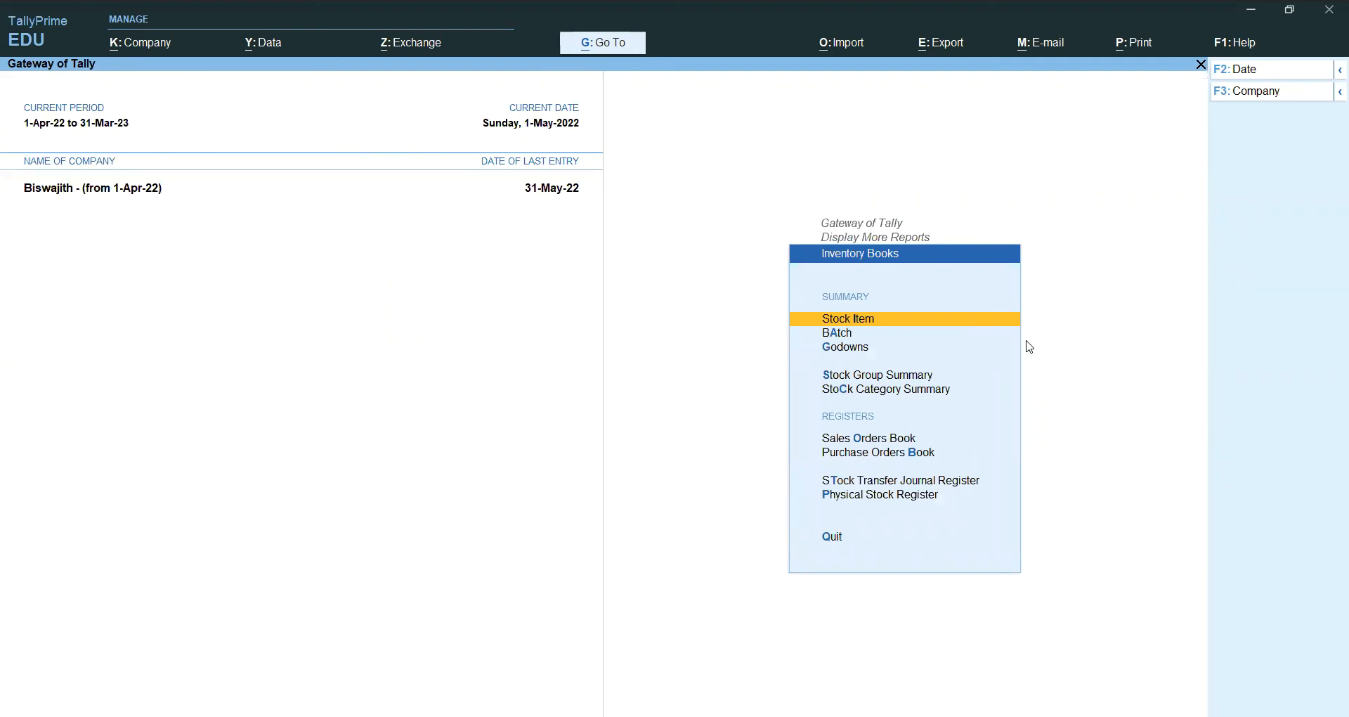
key(Down)
key(Down)
key(Down)
key(Down)
key(Down)
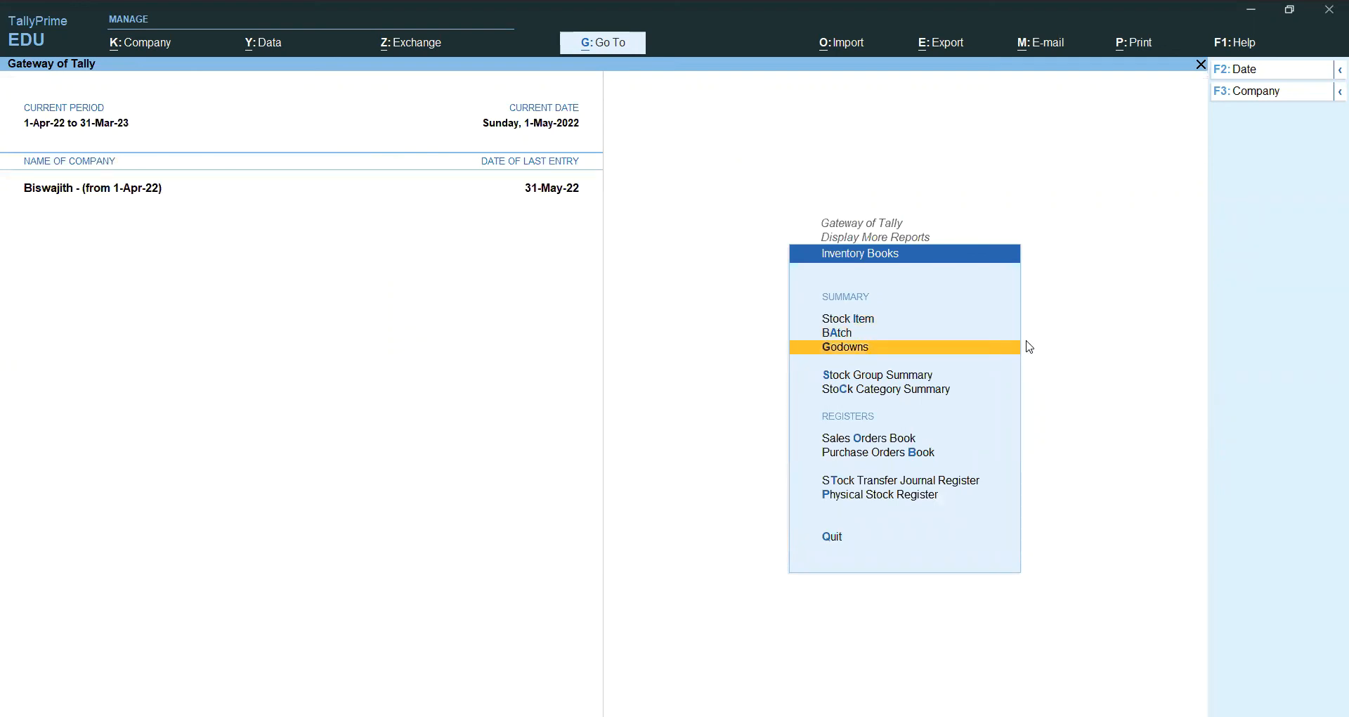
key(Return)
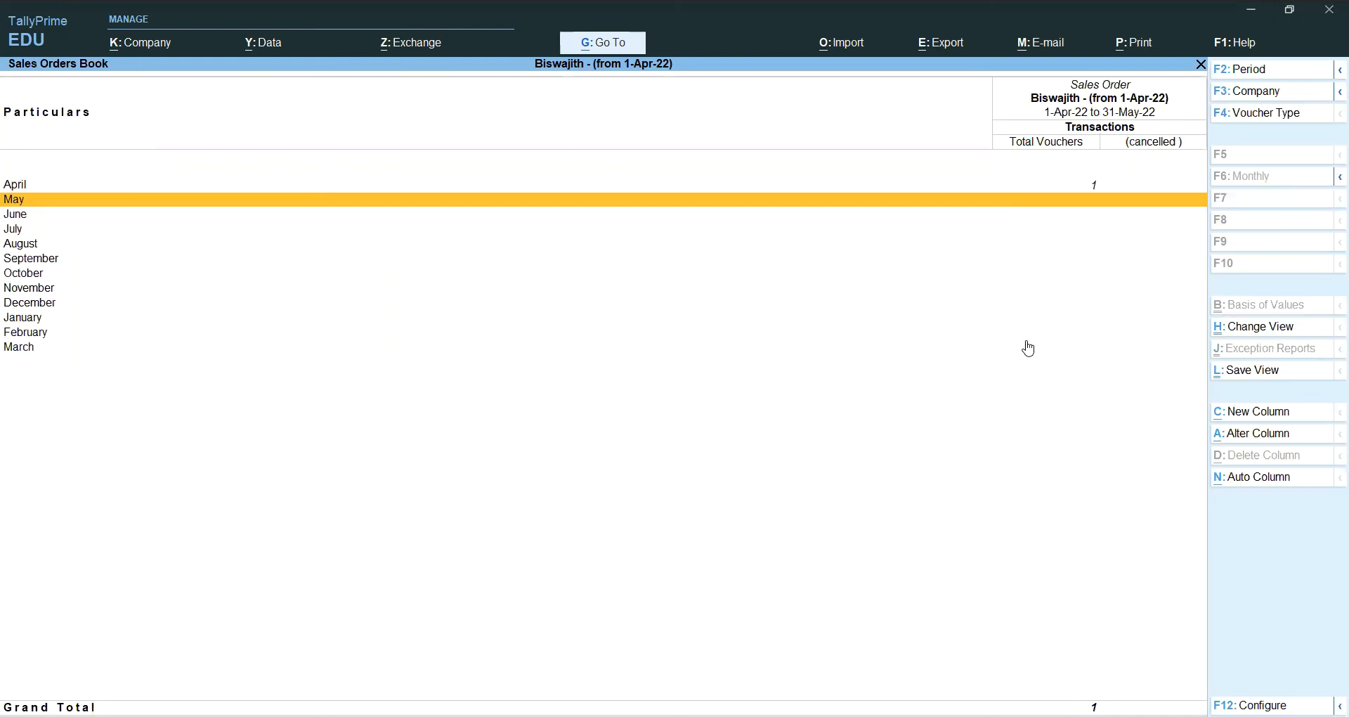
Step: Redate the Modern Computers sales order to 1-5-2022 and convert it with F8
key(Return)
key(Return)
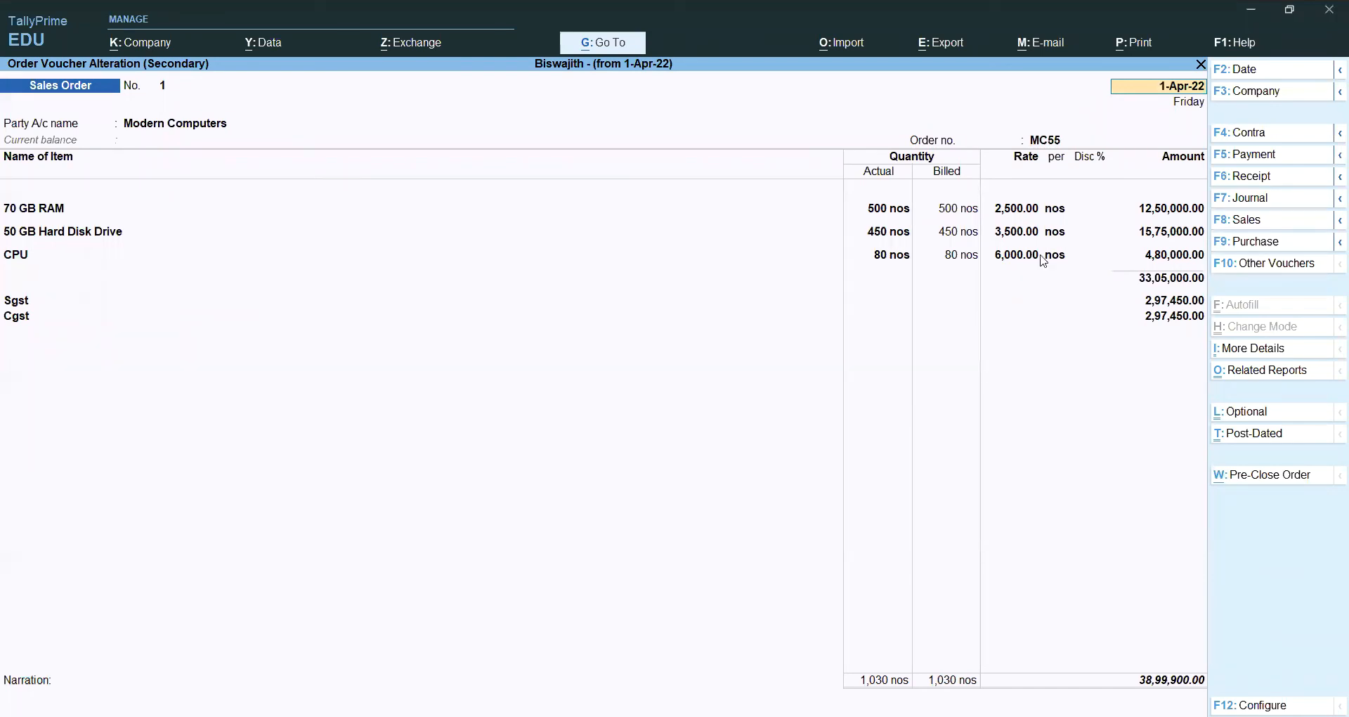
key(F2)
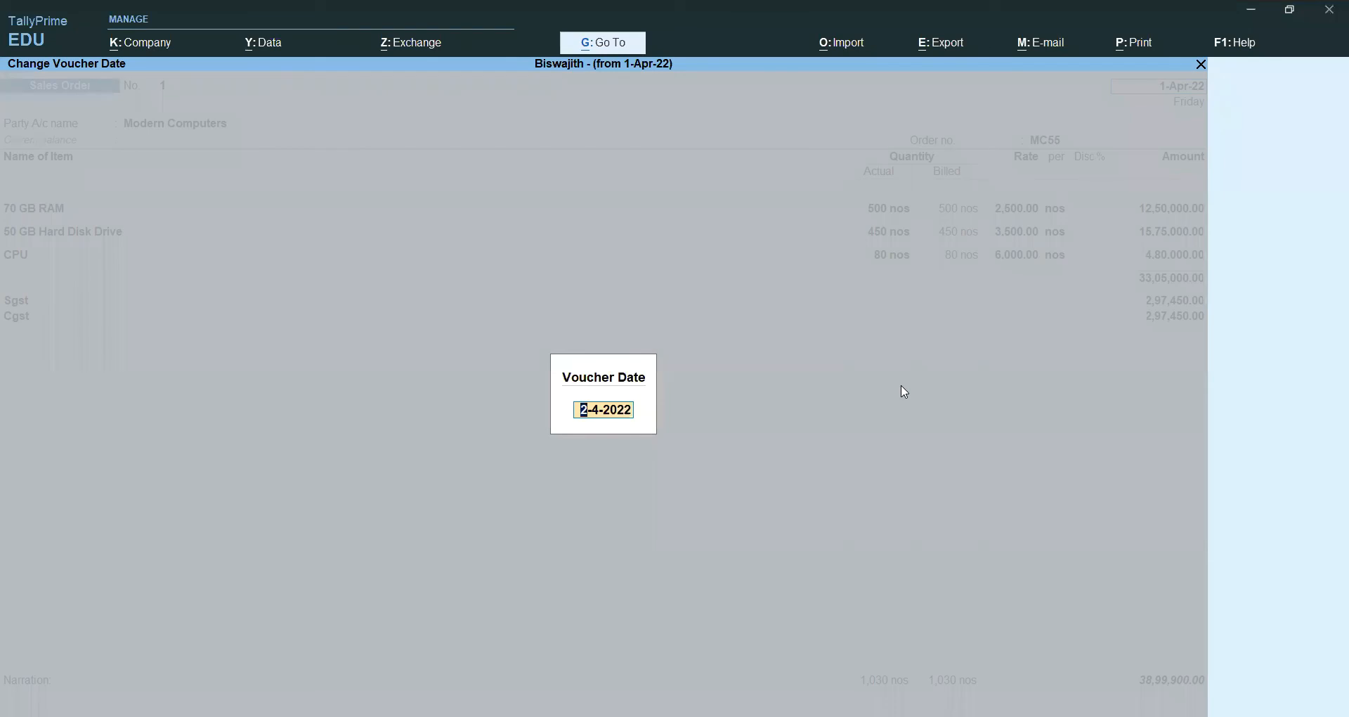
text(1-5-2022)
key(Return)
key(Return)
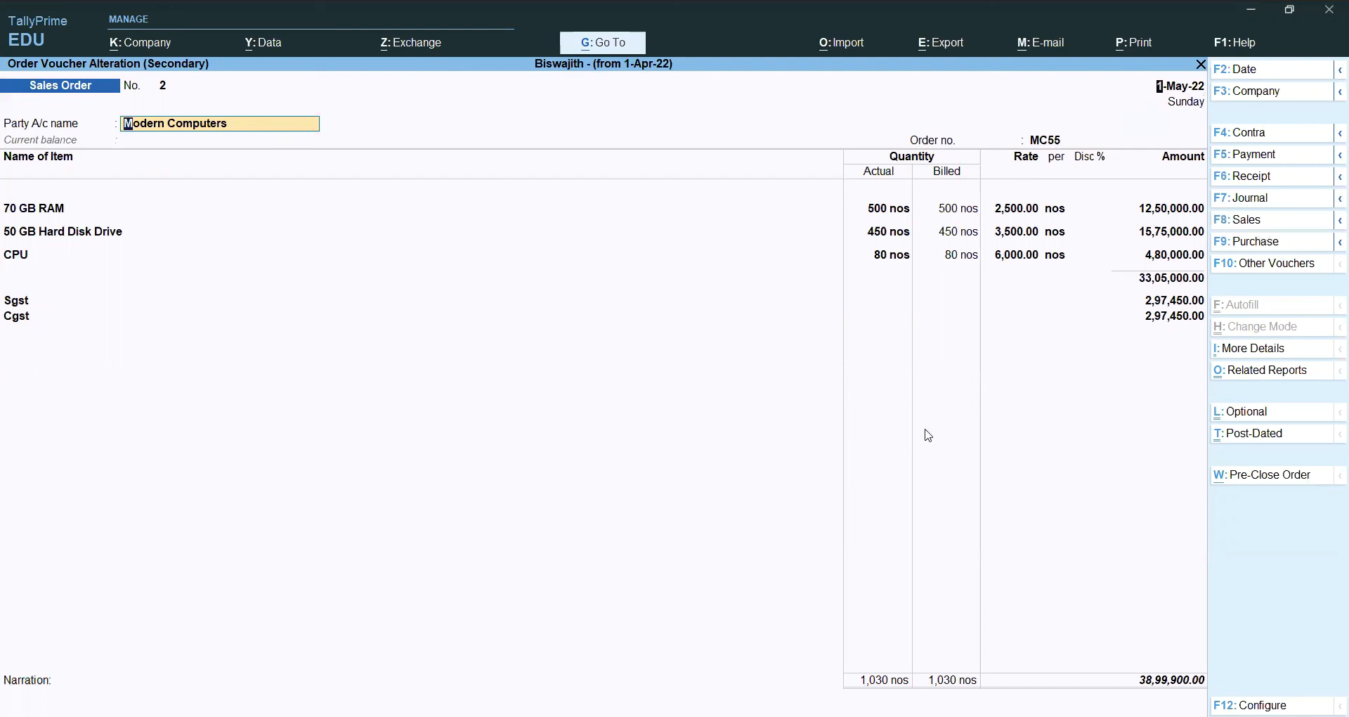
key(F8)
Step: Open the 70 GB RAM stock allocation in sales voucher 19 and pick order MC55
key(Return)
key(Return)
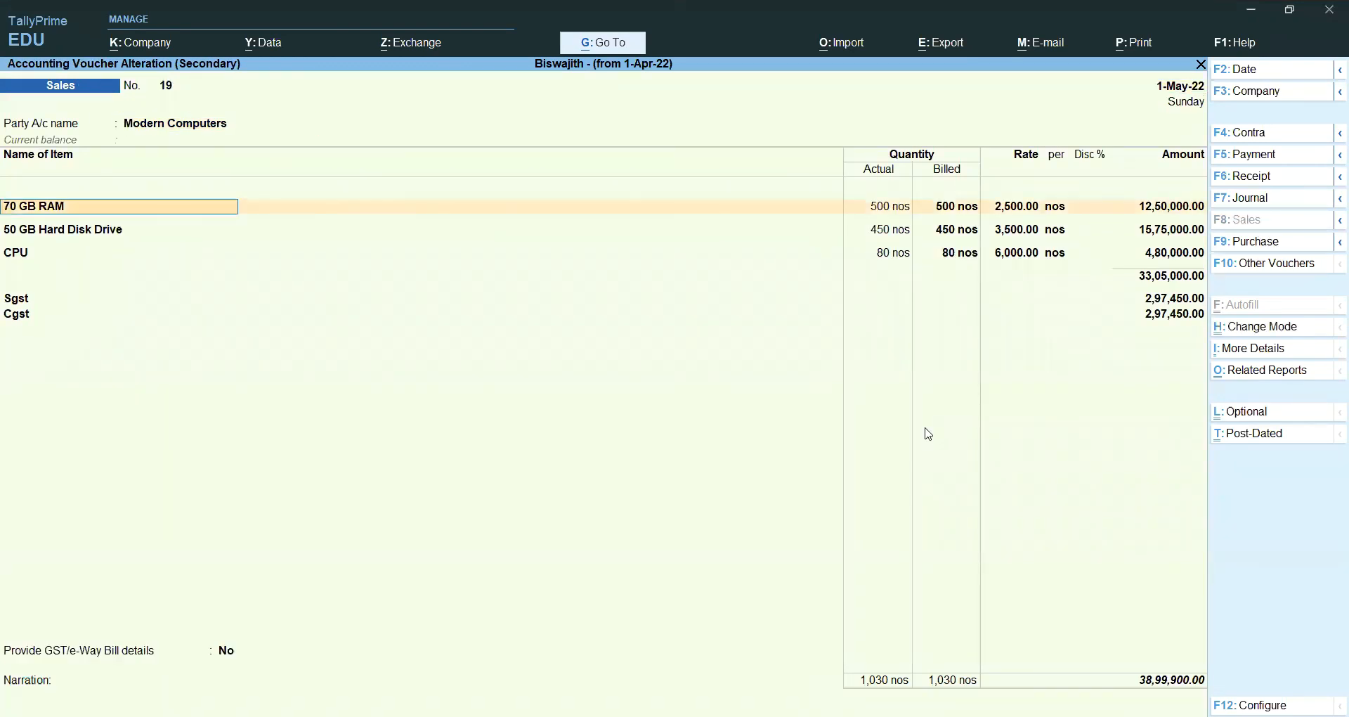
key(Return)
key(Return)
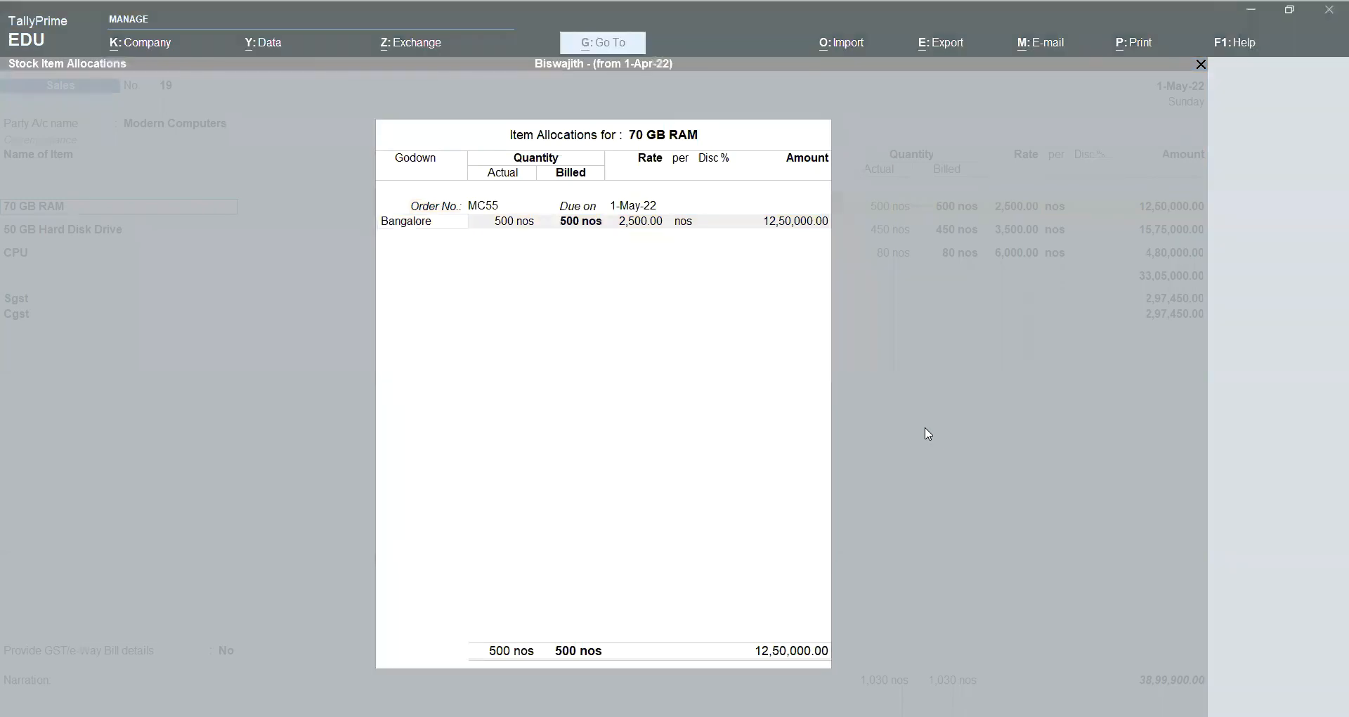
click(553, 279)
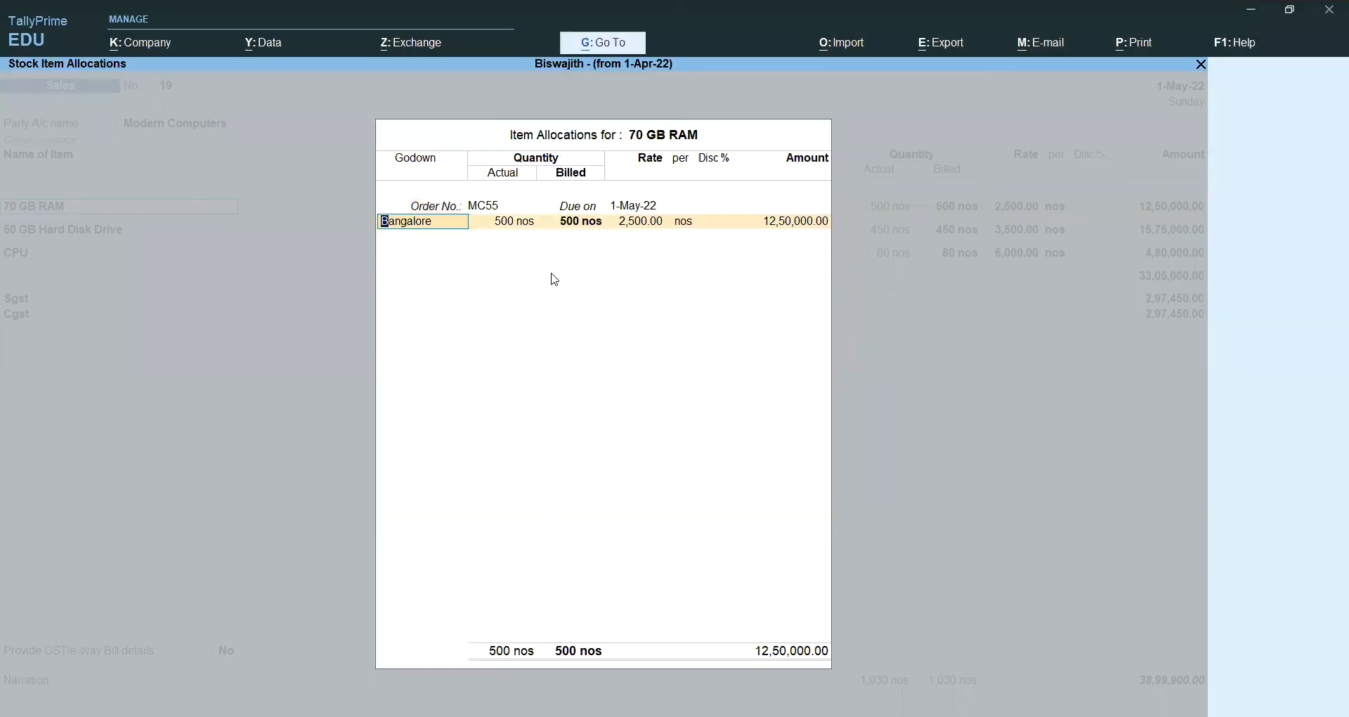
key(BackSpace)
key(Escape)
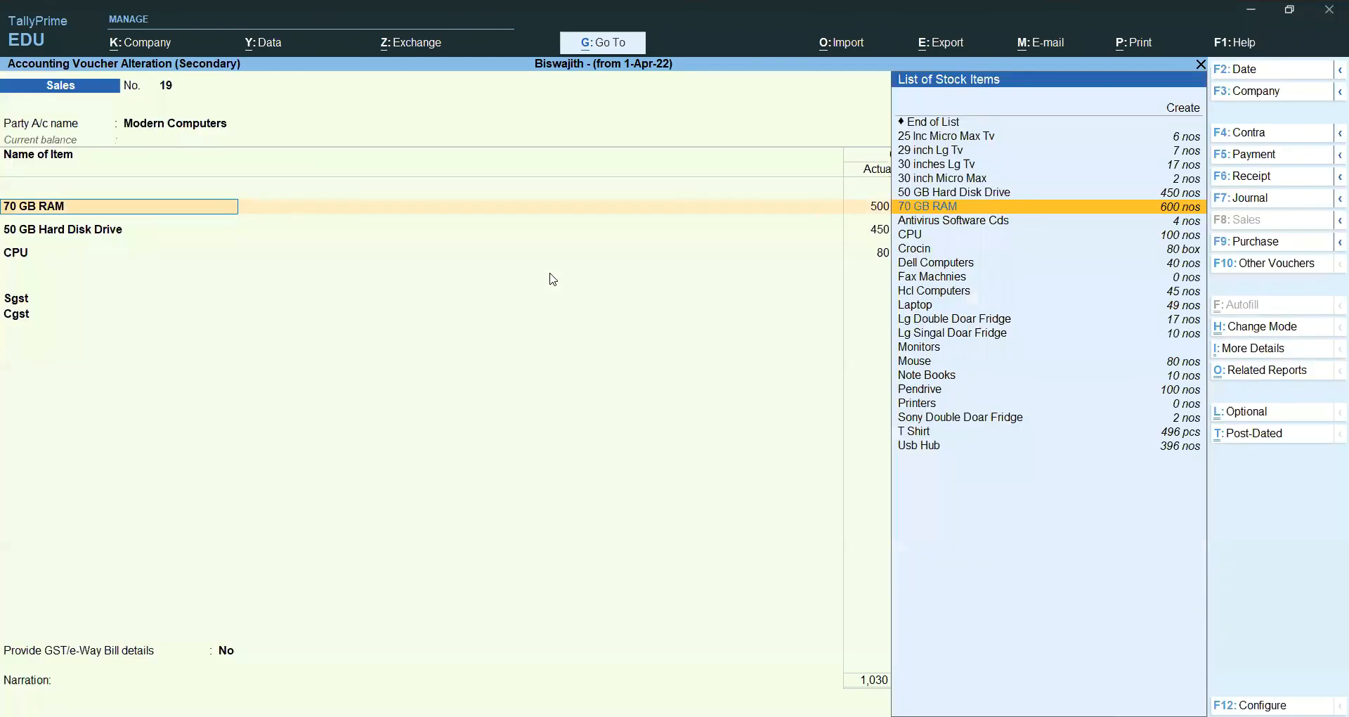
key(Return)
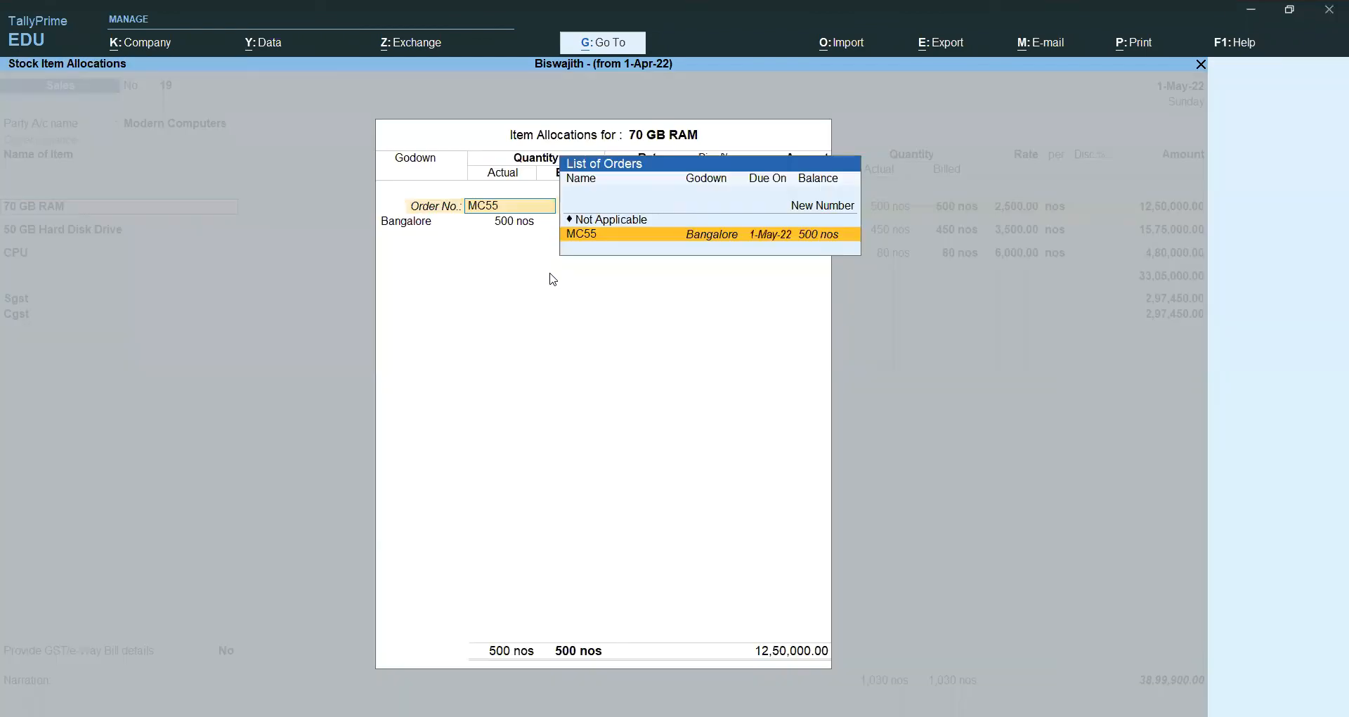
key(Return)
key(Return)
key(Return)
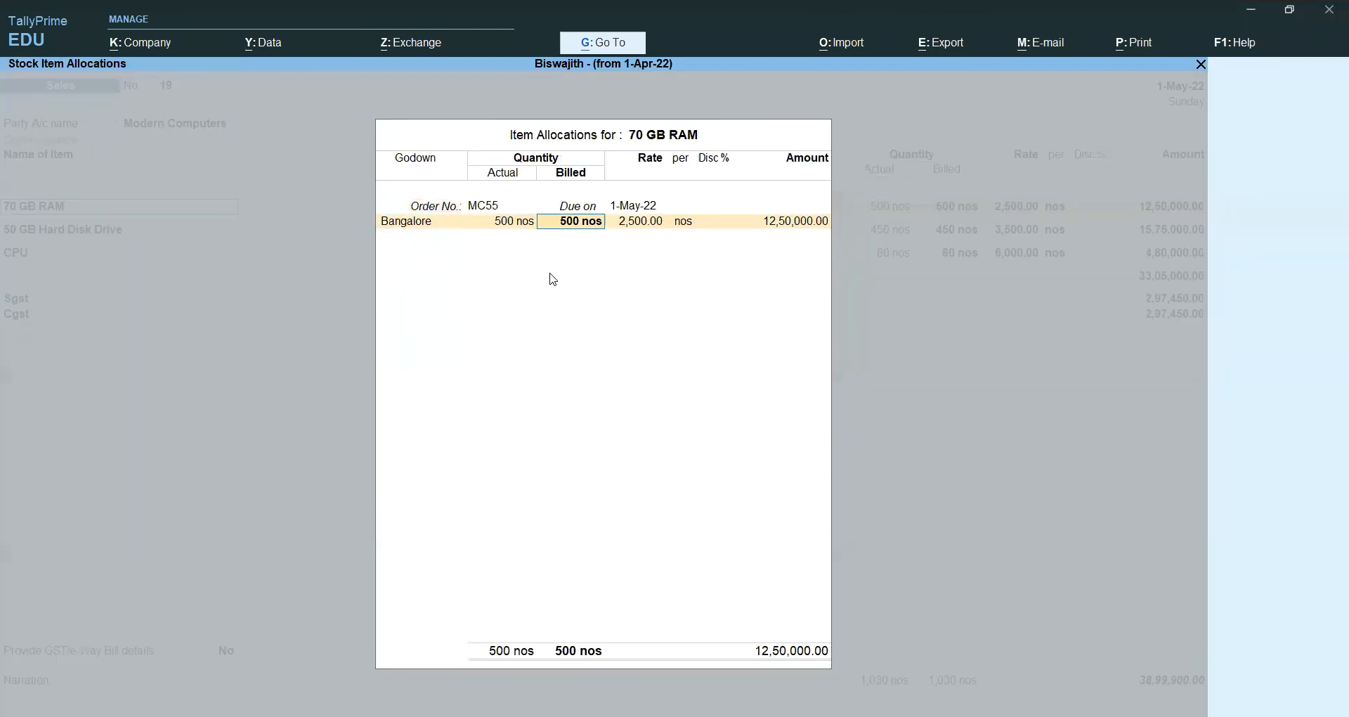
Step: Enter 450 nos actual and billed for 70 GB RAM, giving 11,25,000.00
key(alt+Tab)
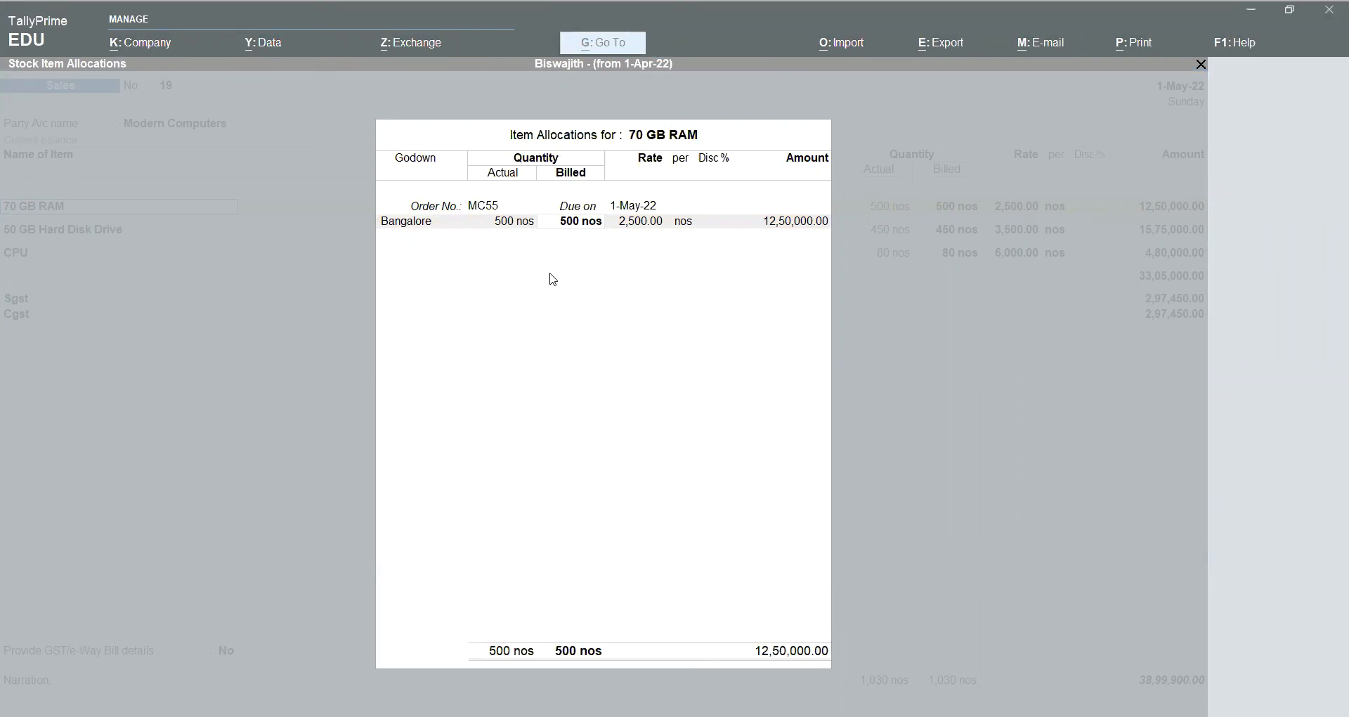
click(572, 456)
key(BackSpace)
text(450)
key(Return)
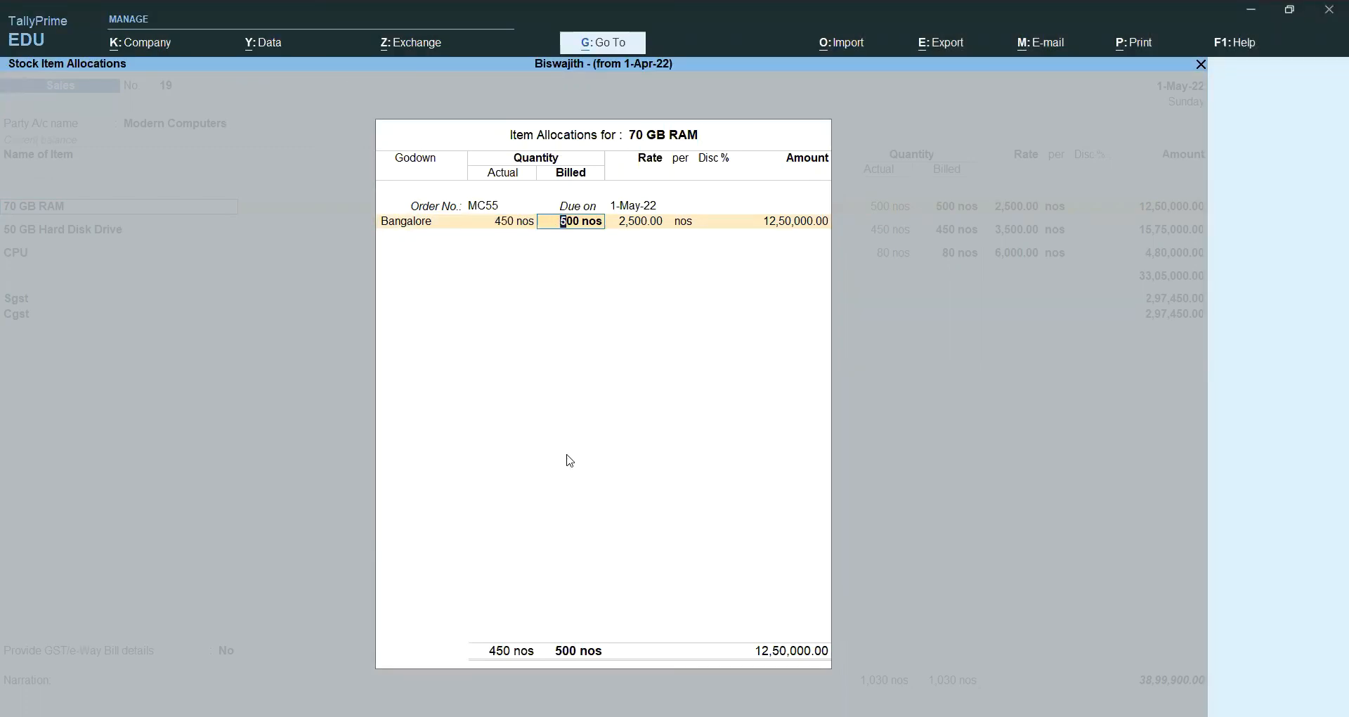
text(450)
key(Return)
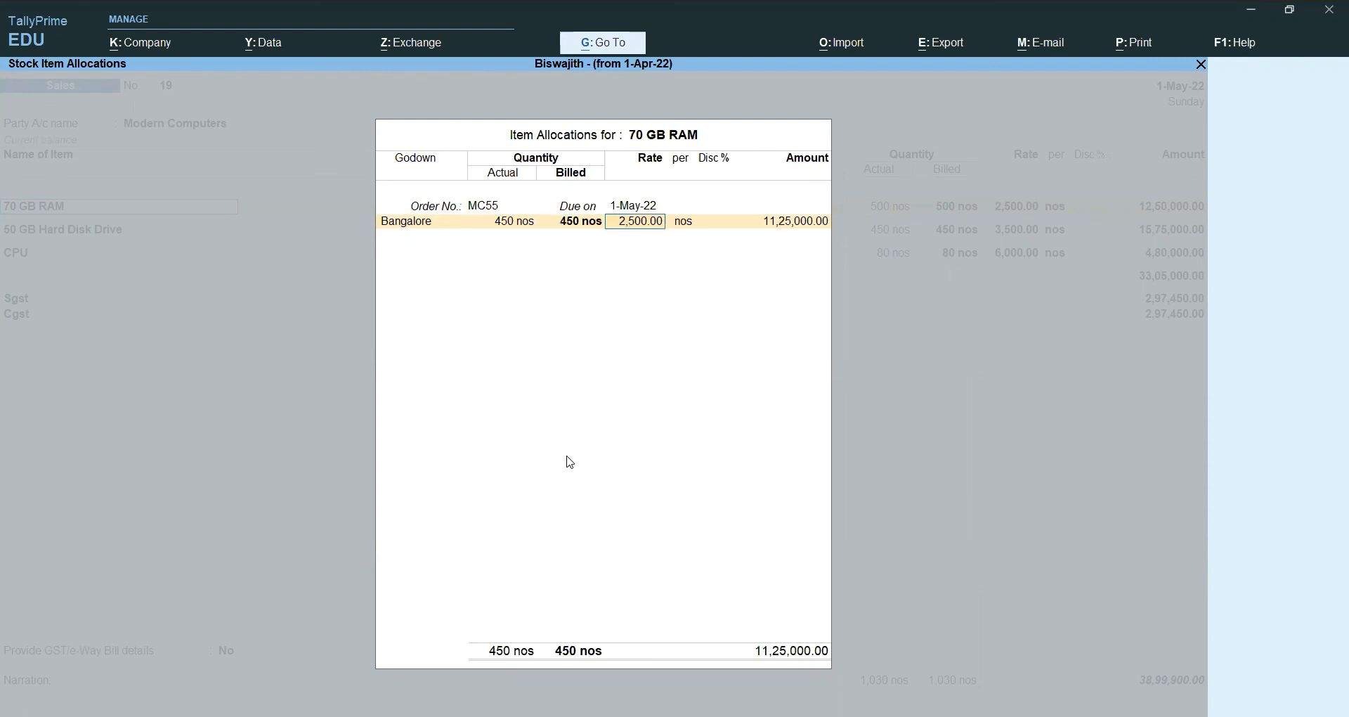
key(ctrl+a)
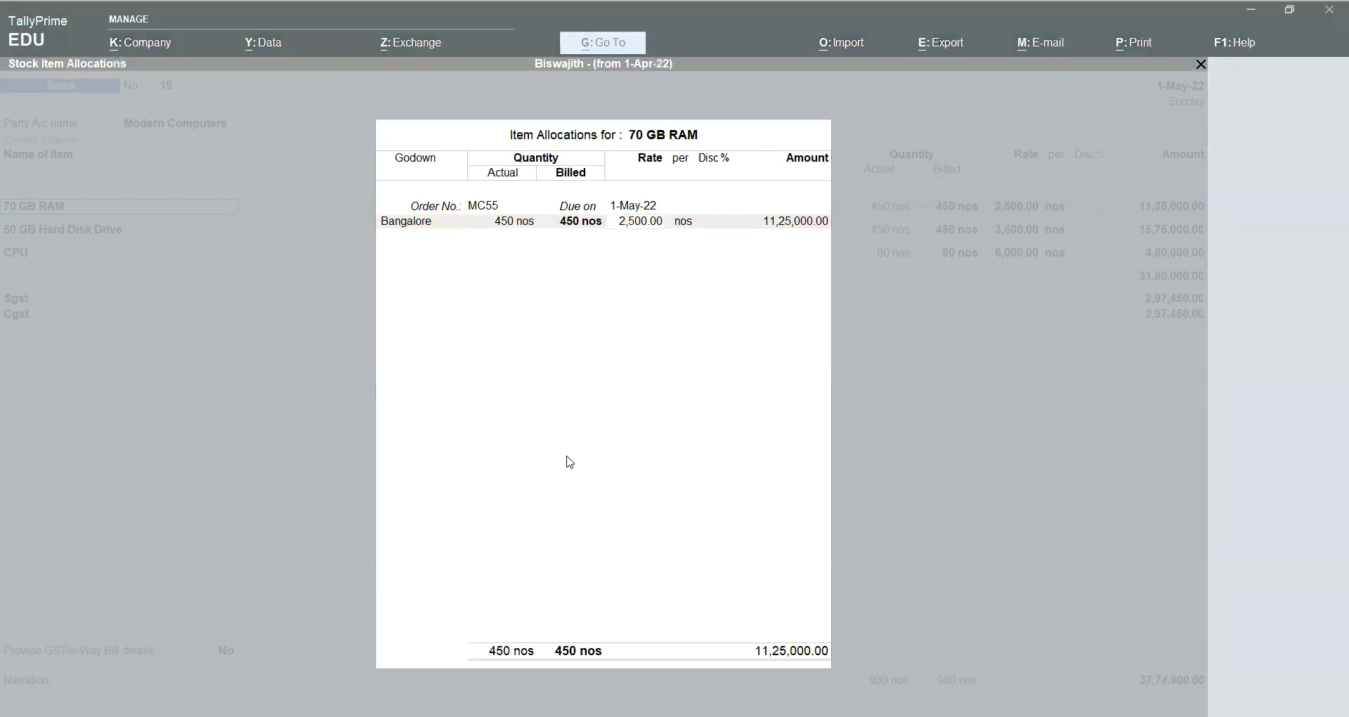
key(Return)
key(Return)
key(Return)
key(Return)
key(Return)
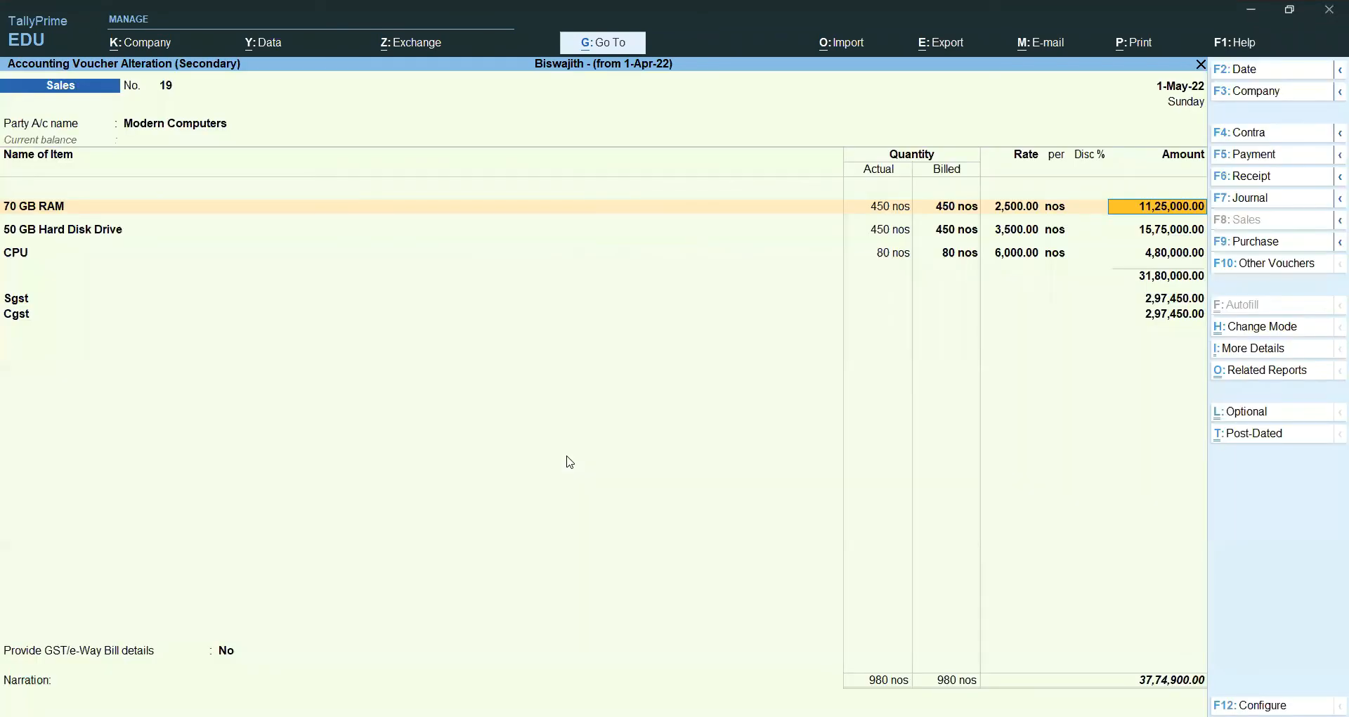
key(Return)
key(Return)
key(Return)
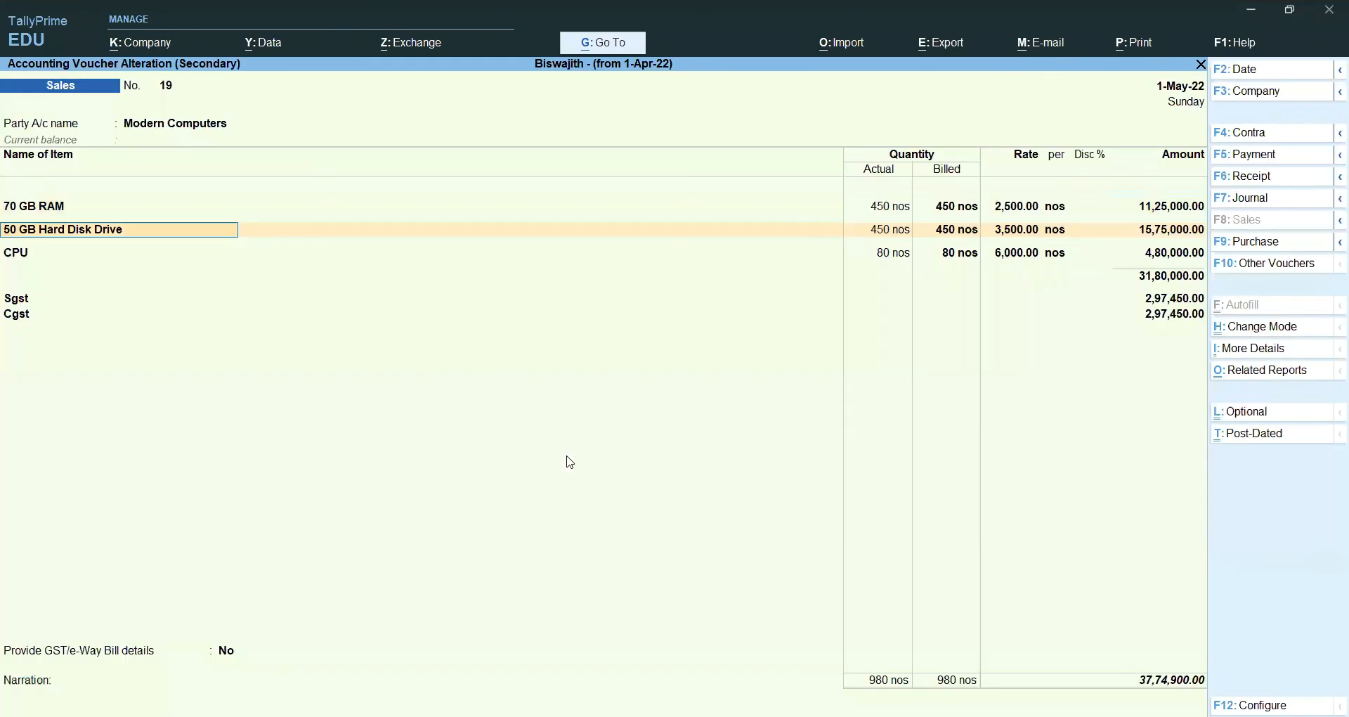
Step: Change the 50 GB Hard Disk Drive actual and billed quantities from 450 to 400 nos (14,00,000.00)
key(alt+Tab)
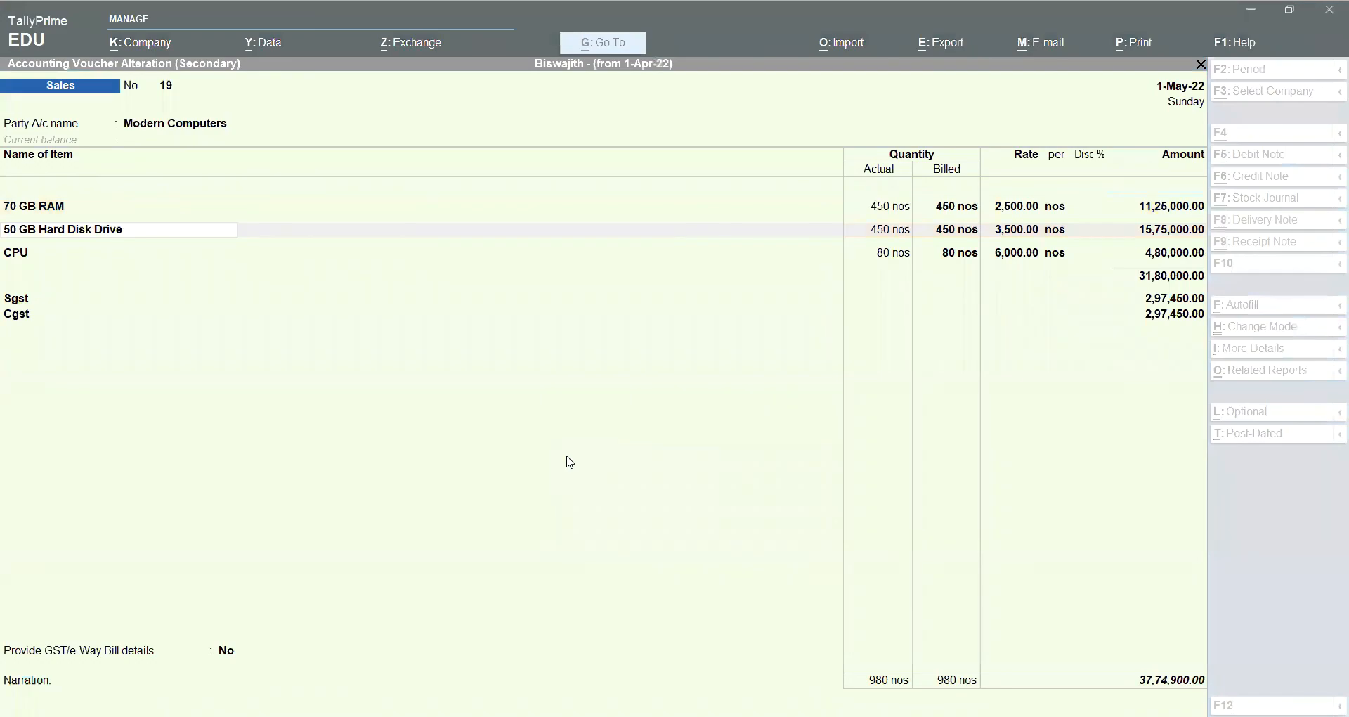
key(Return)
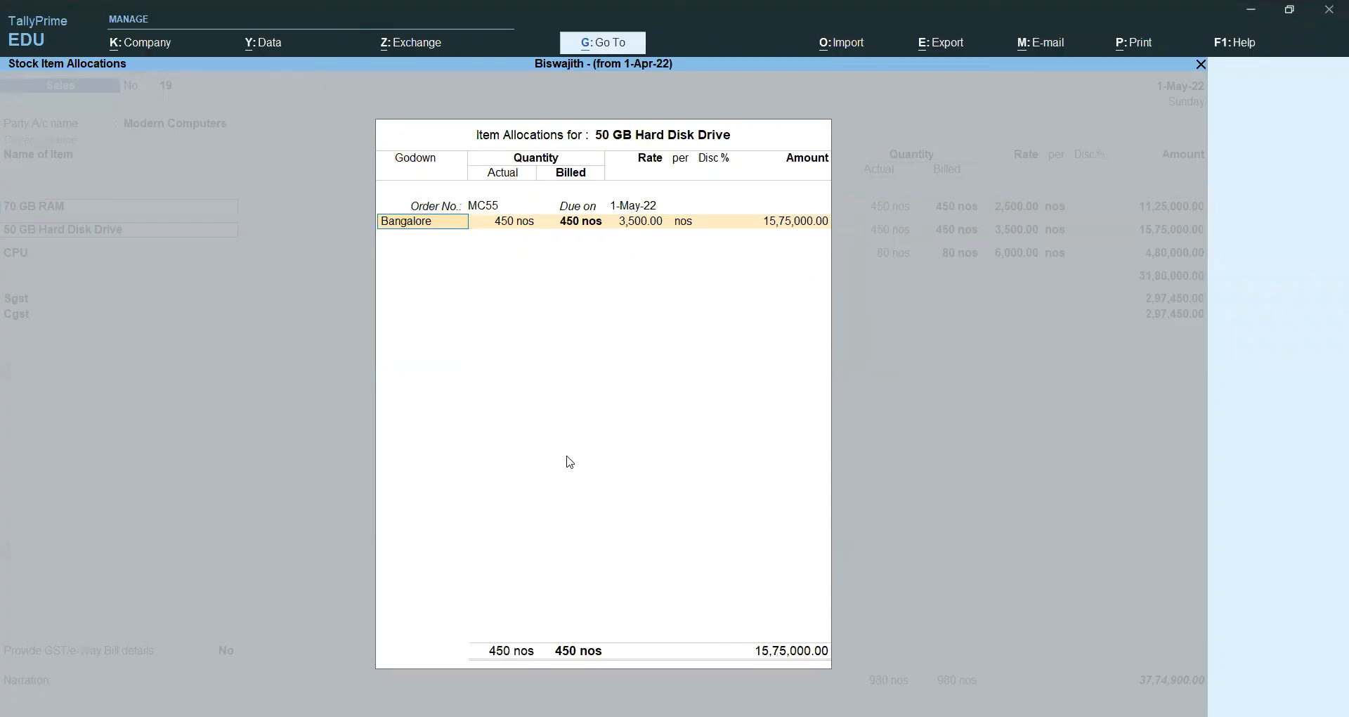
key(BackSpace)
text(400)
key(Return)
key(BackSpace)
text(400)
key(Return)
key(Return)
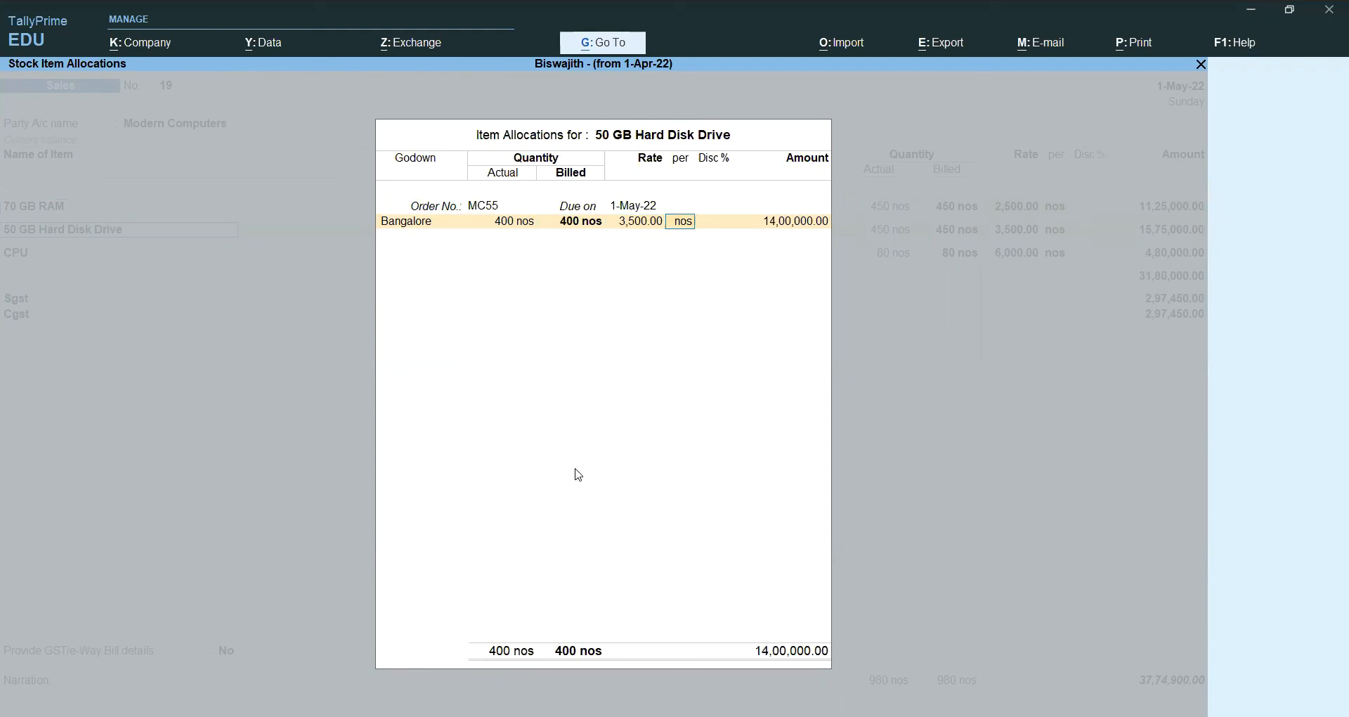
key(ctrl+a)
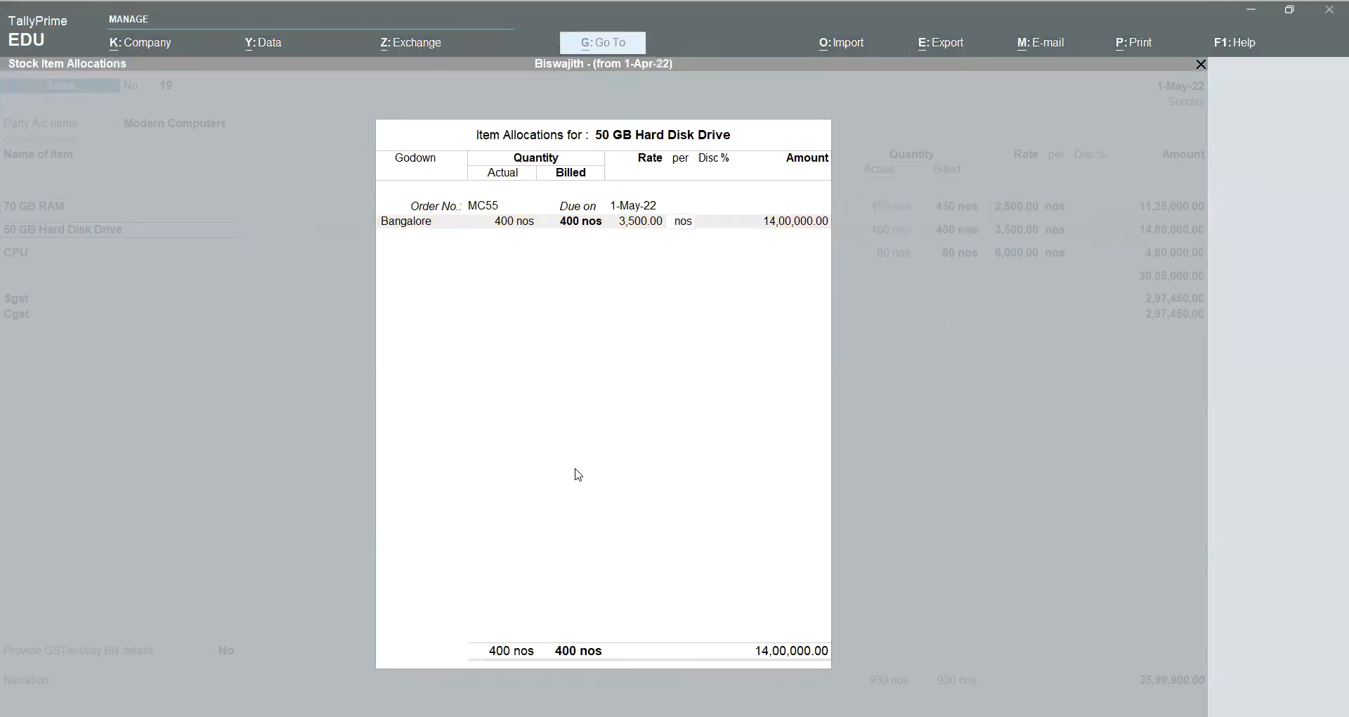
key(Return)
key(Return)
key(Return)
key(Return)
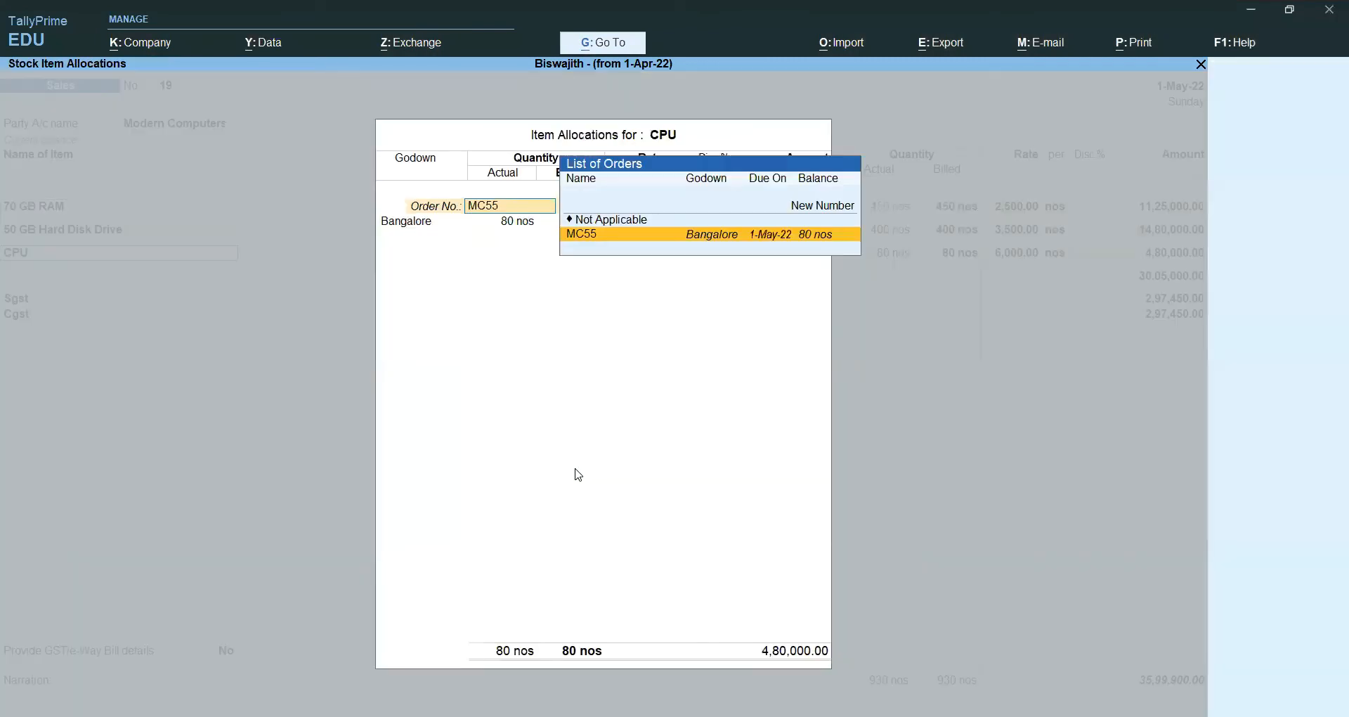
Step: Set CPU's actual and billed quantities to 60 nos against order MC55, amounting to 3,60,000.00
key(Return)
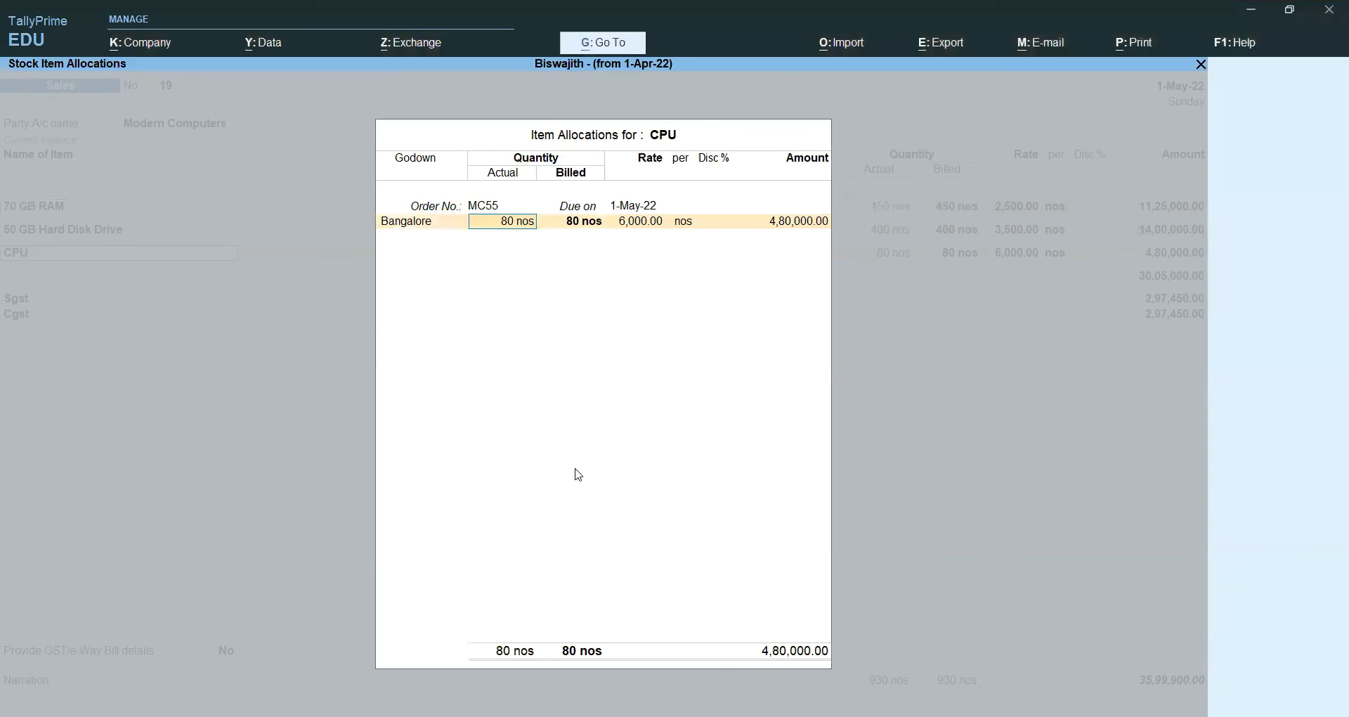
text(60)
key(Return)
key(Return)
key(Return)
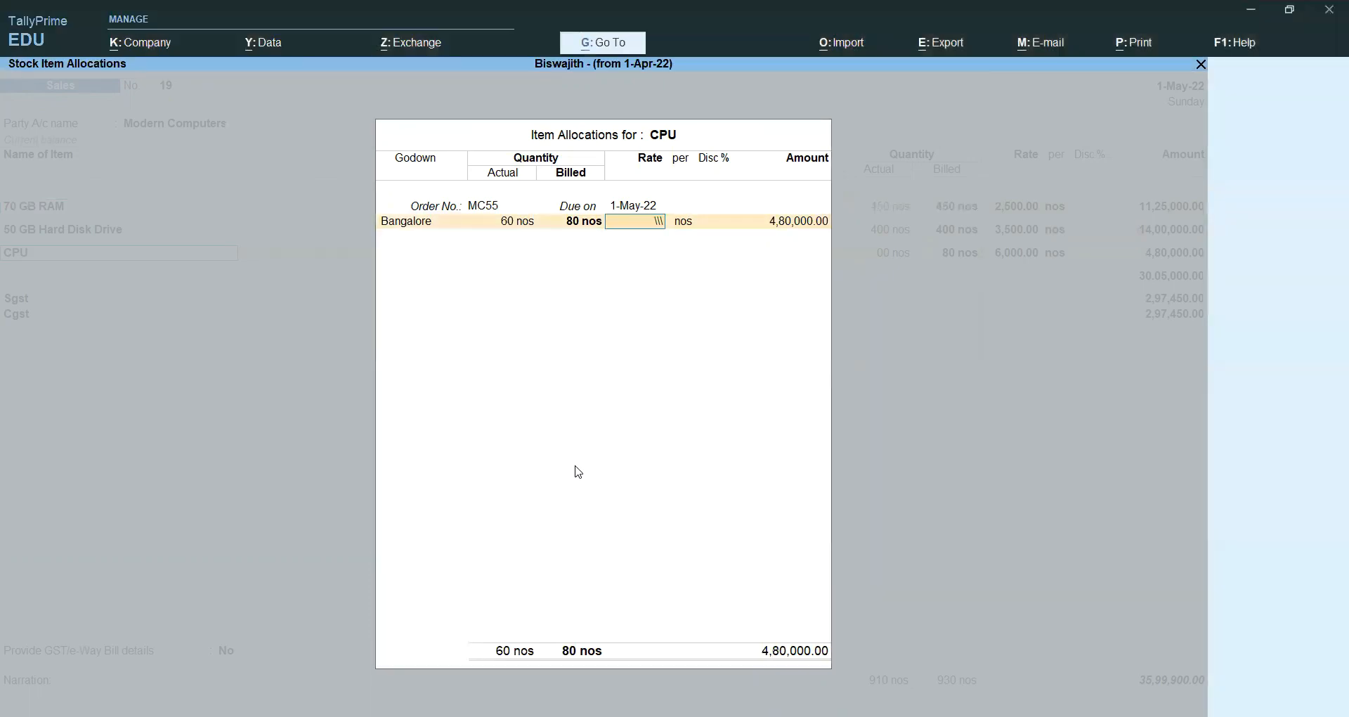
key(BackSpace)
key(BackSpace)
text(60)
key(Return)
key(alt+Tab)
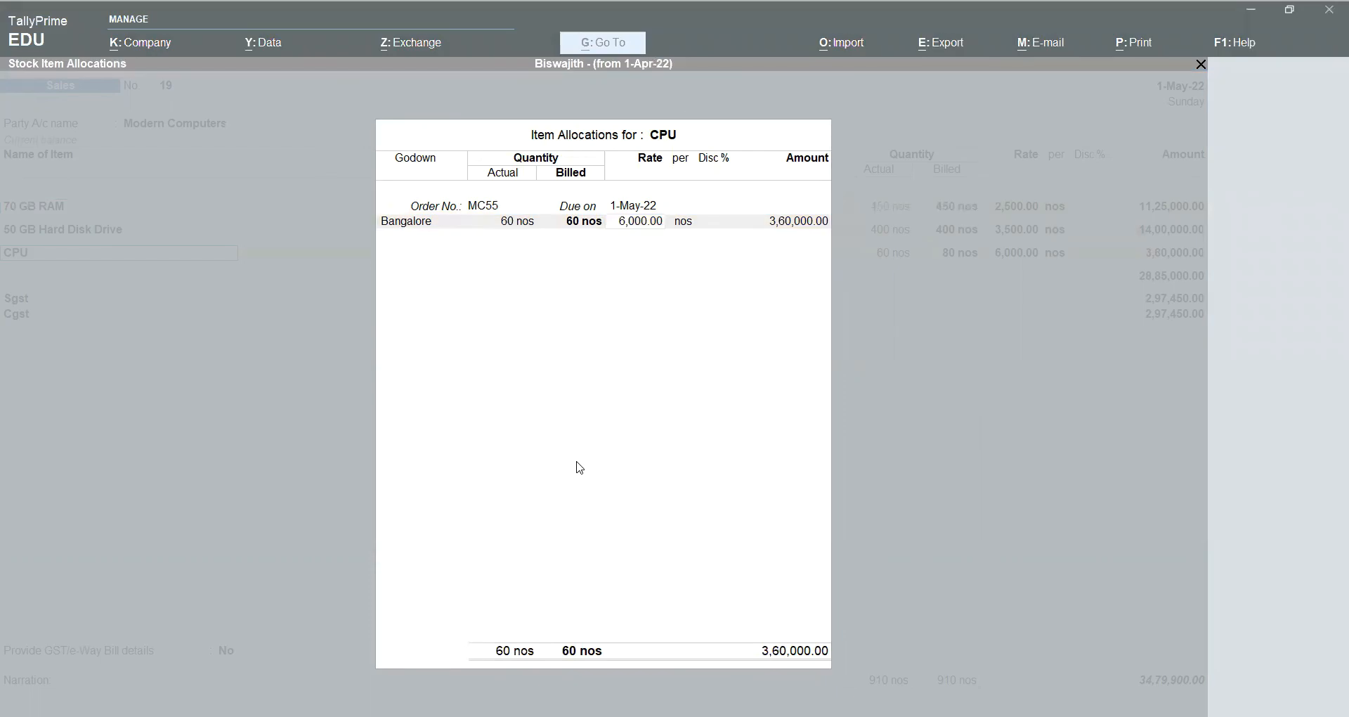
key(Return)
key(Return)
key(Return)
key(Return)
key(Return)
key(Return)
key(Return)
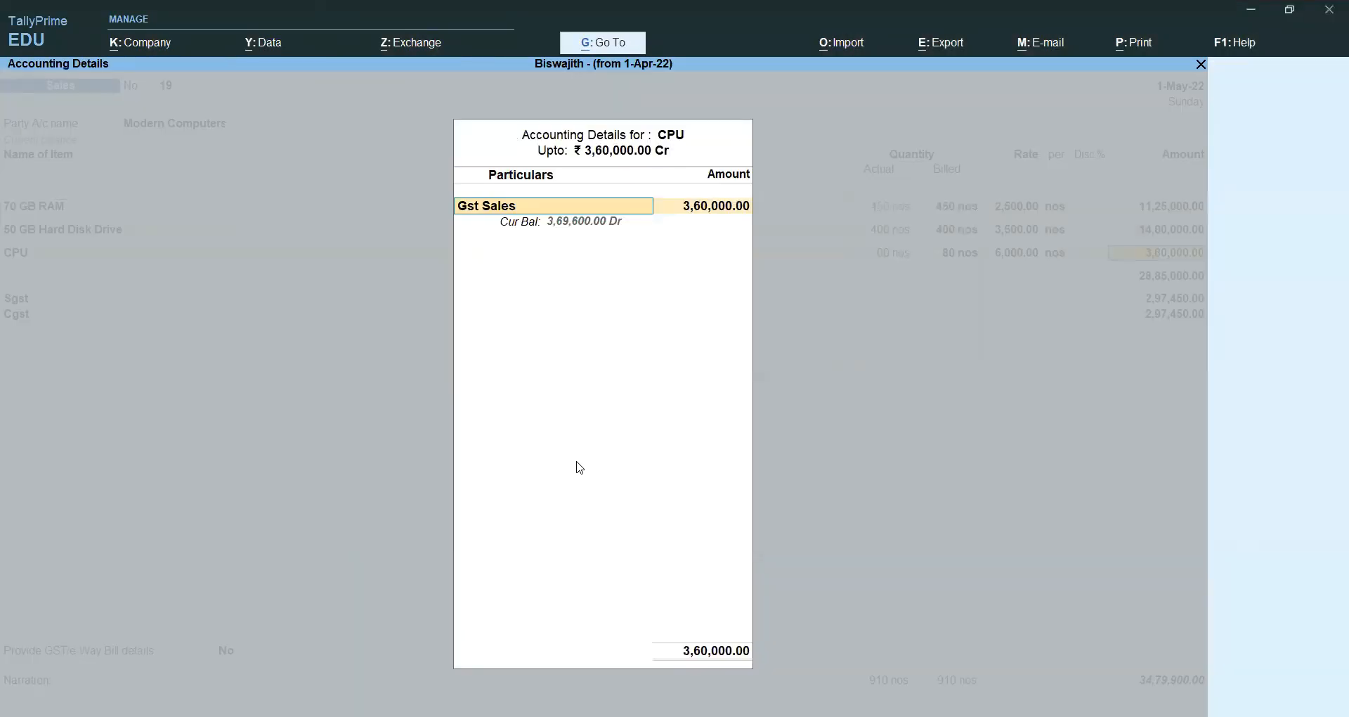
key(Return)
key(Return)
key(Return)
key(Return)
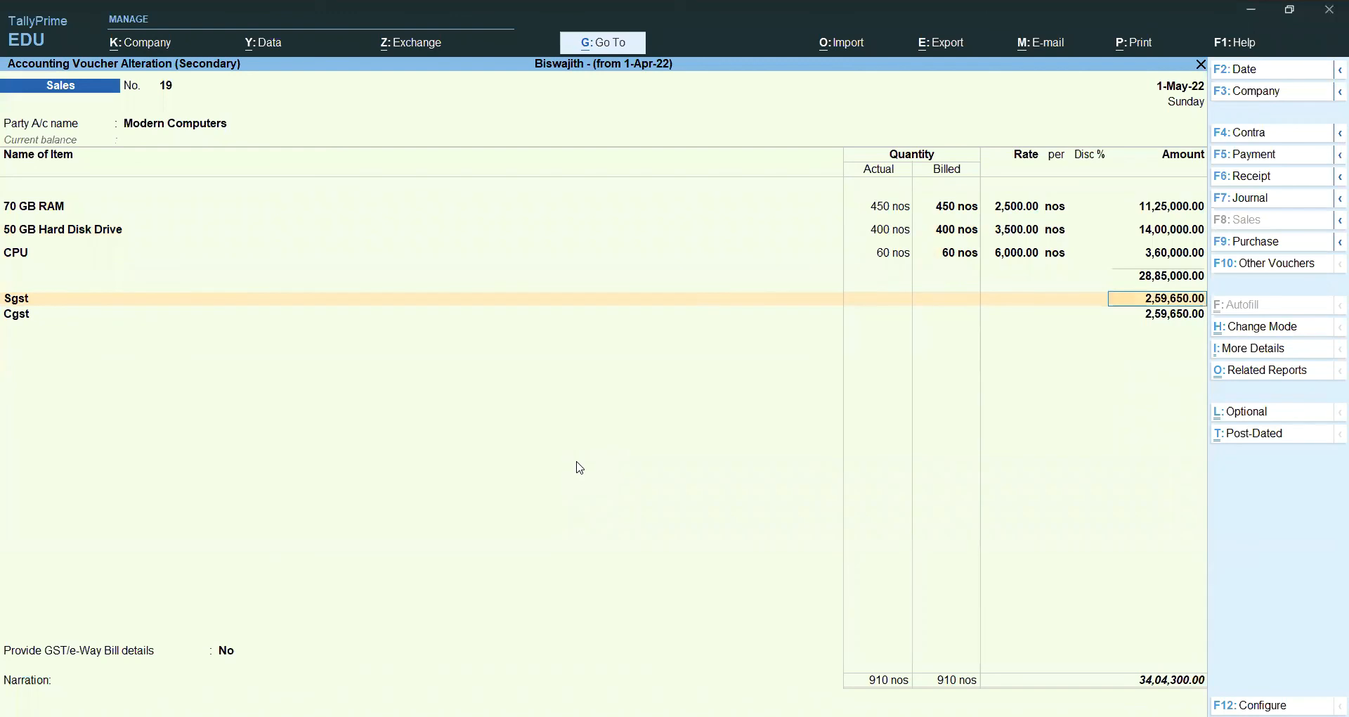
Step: Accept voucher 19 at 34,04,300.00 with GST/e-Way Bill details left as No, declining e-Way Bill generation
key(Return)
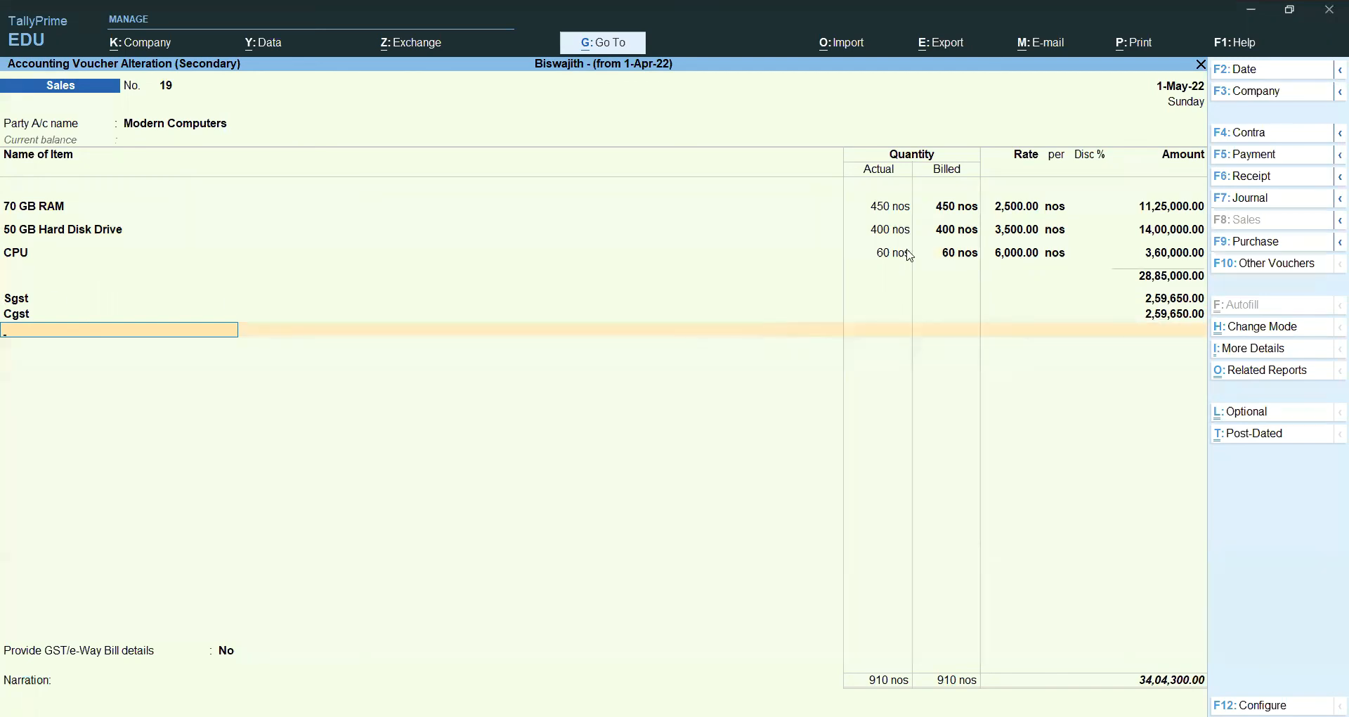
key(Return)
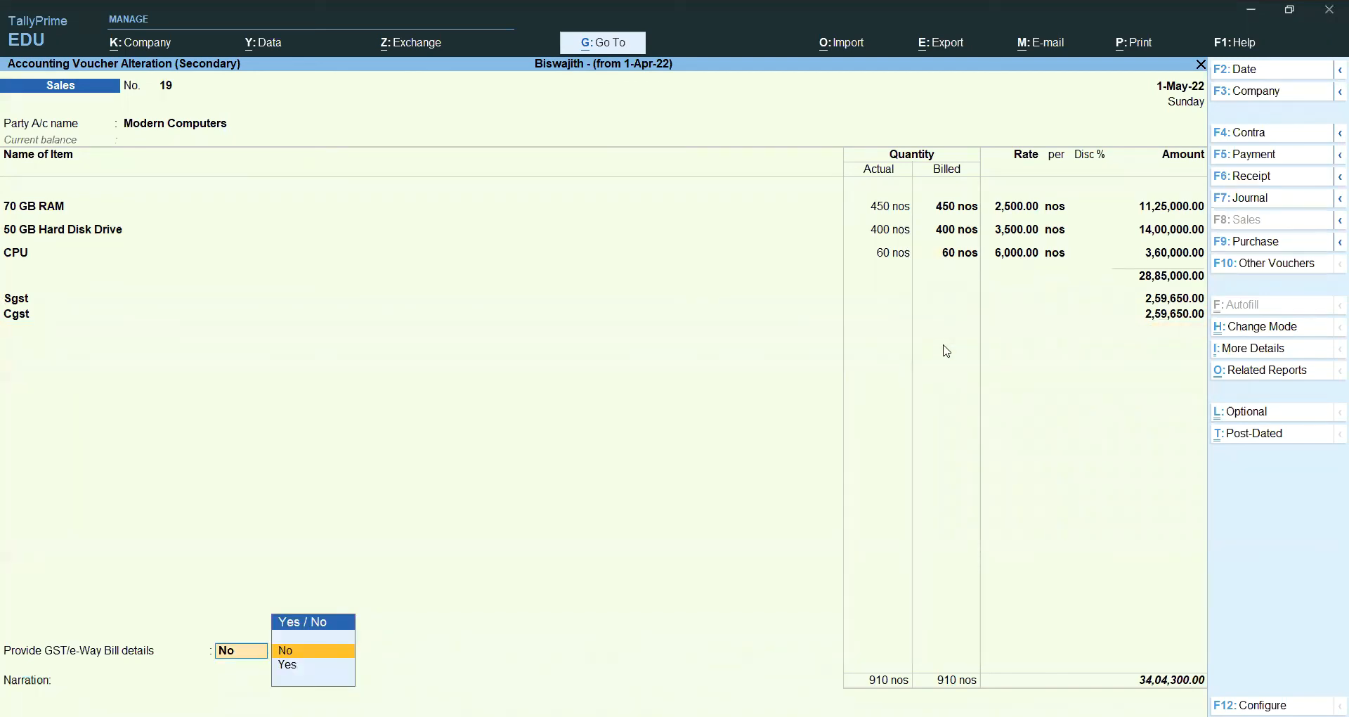
key(Return)
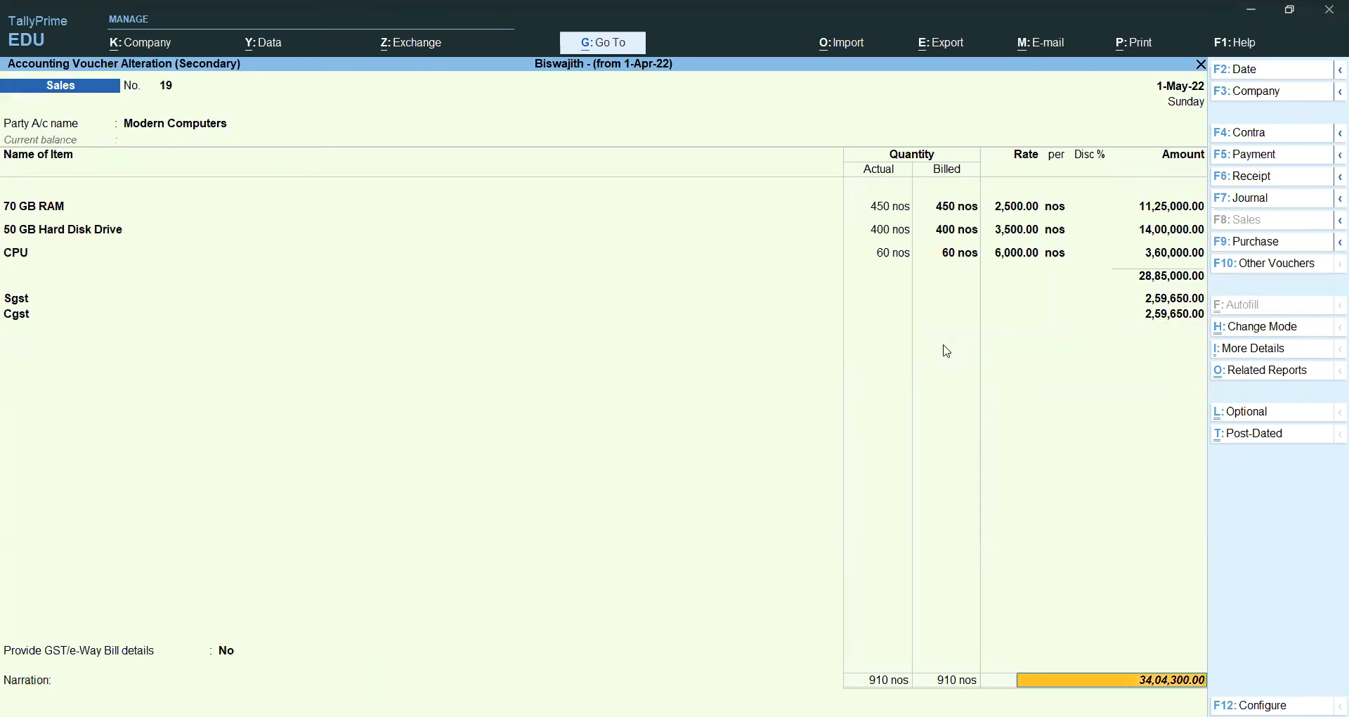
key(Return)
key(Return)
key(Return)
key(Return)
key(Return)
key(Return)
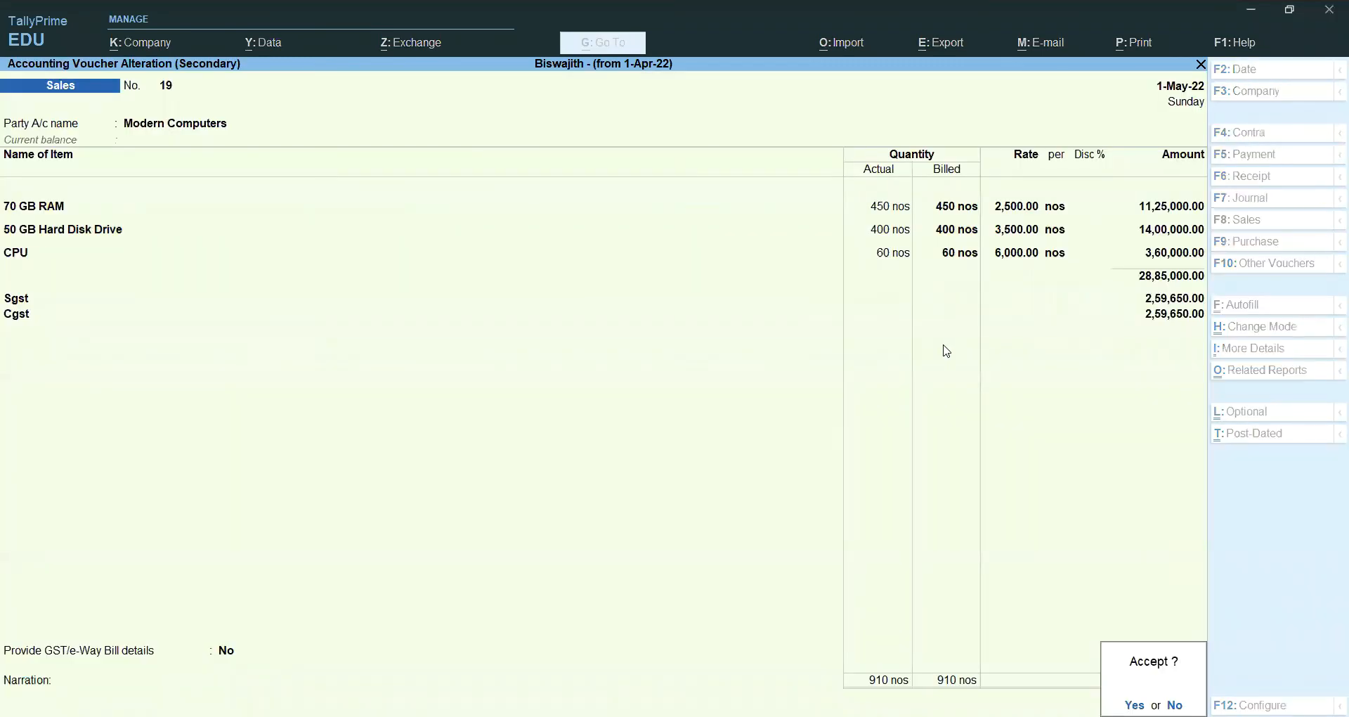
key(Return)
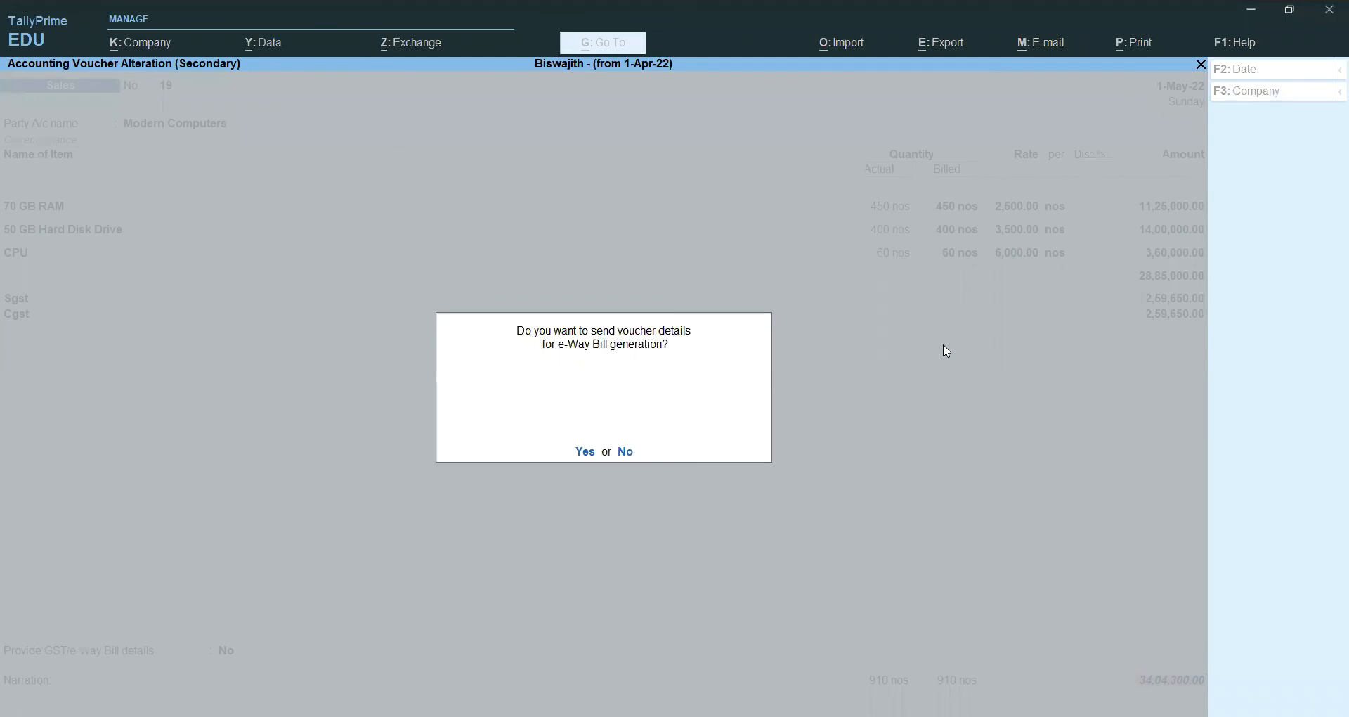
key(n)
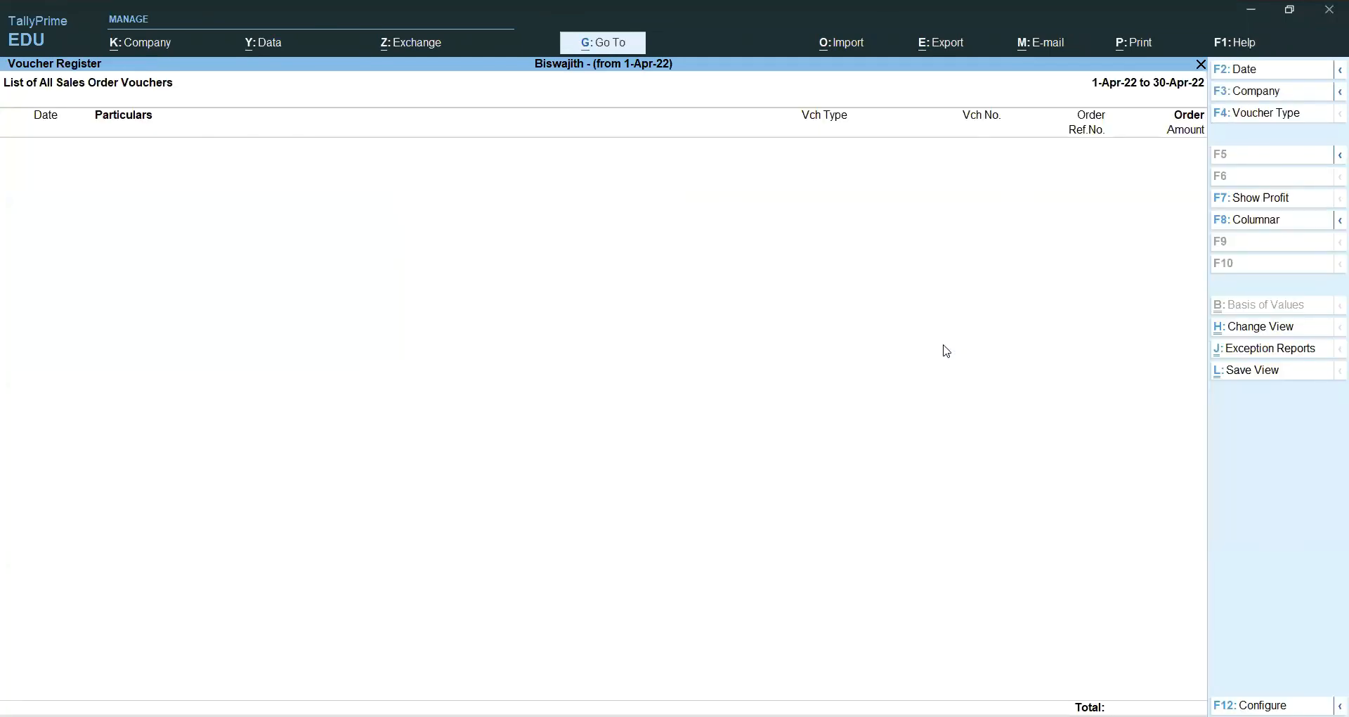
key(Escape)
Step: Show Purchase Order Outstandings for the stock item 50 GB Hard Disk Drive
key(Escape)
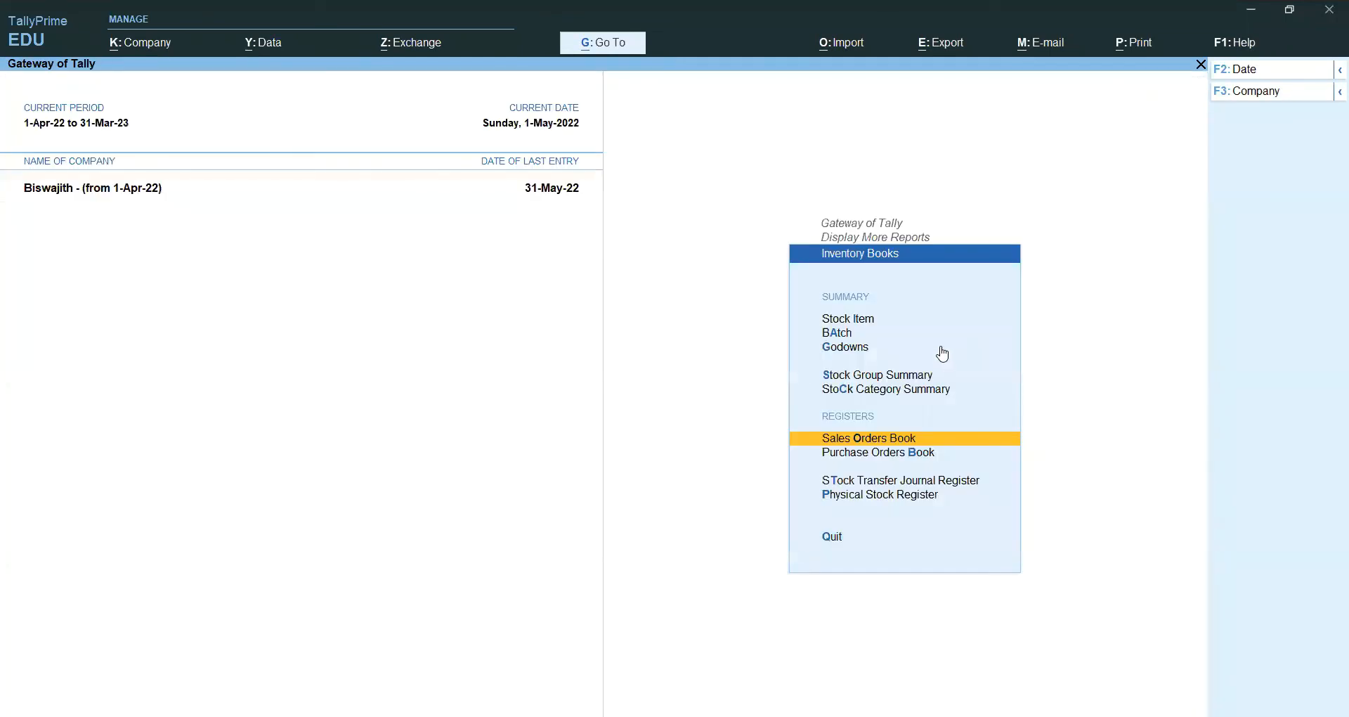
key(Return)
key(Escape)
key(Escape)
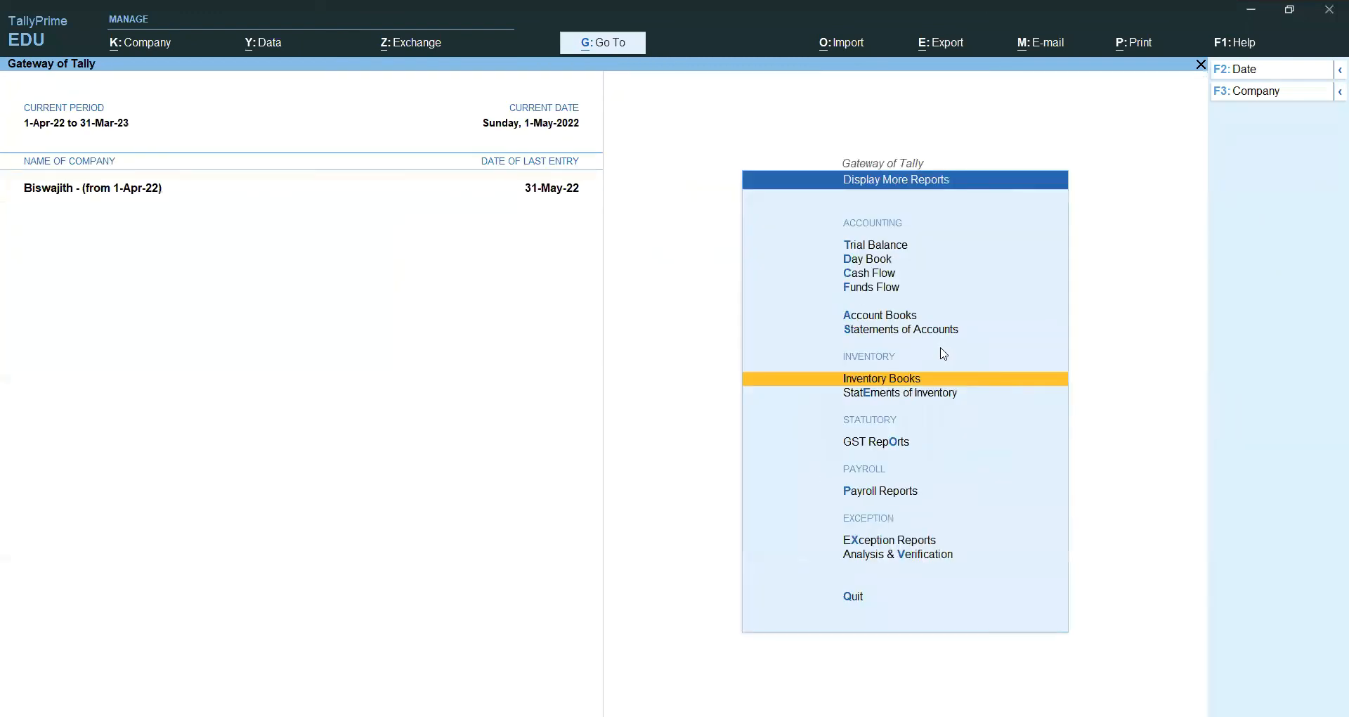
key(Down)
key(Return)
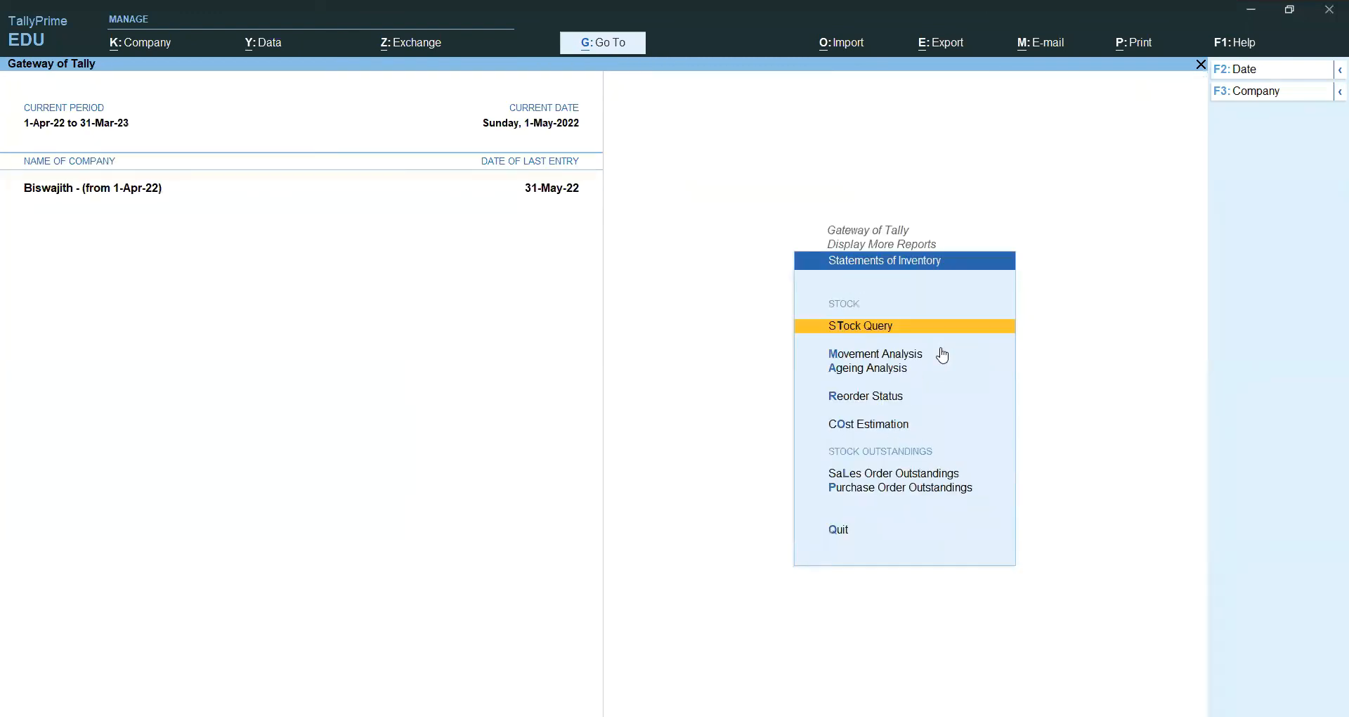
key(Down)
key(Down)
key(Down)
key(Down)
key(Down)
key(Down)
key(Return)
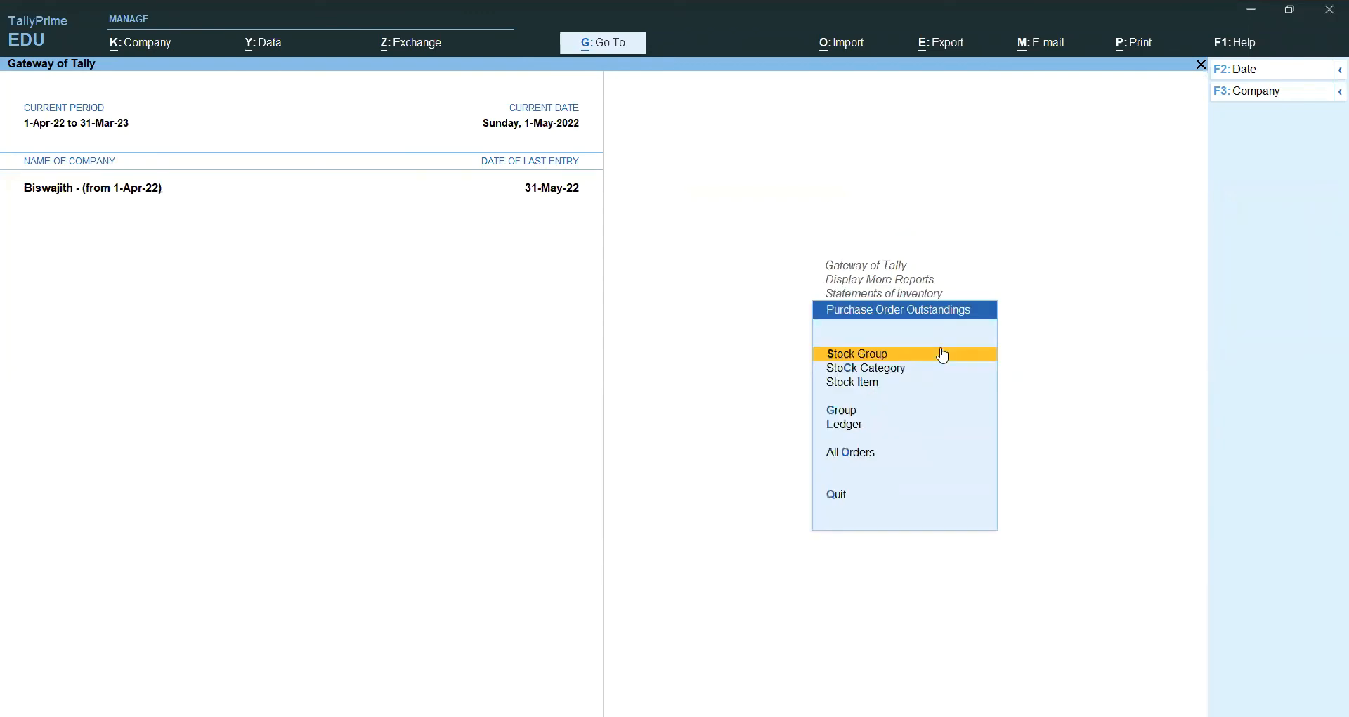
key(Down)
key(Down)
key(Return)
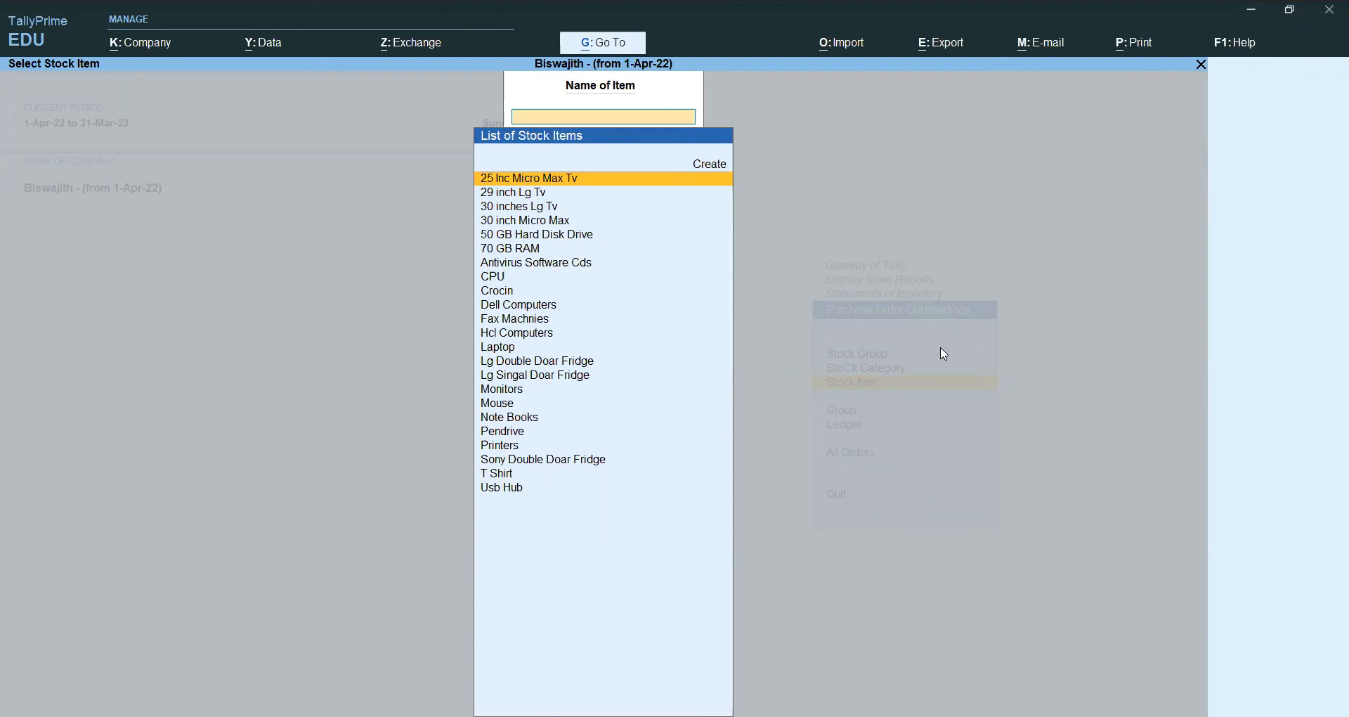
key(Down)
key(Down)
key(Down)
key(Down)
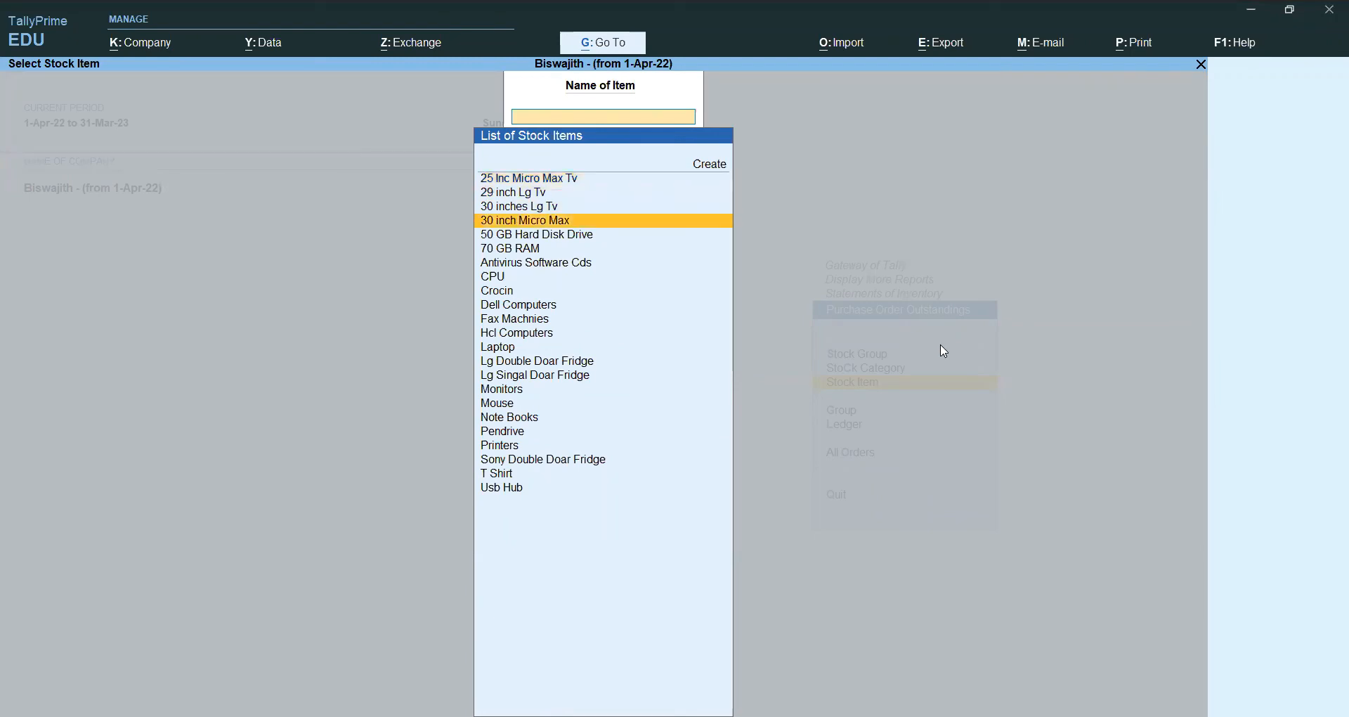
key(Return)
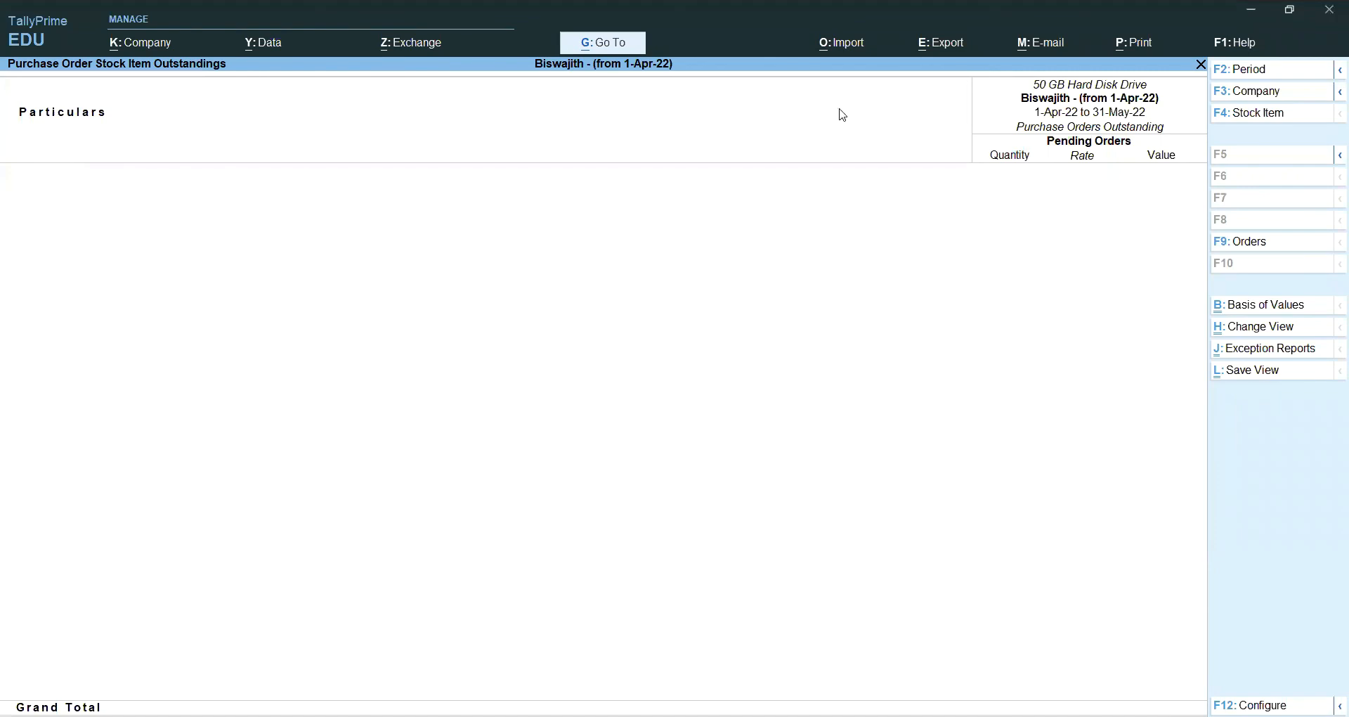
Step: Change the report period to 1-Apr-22 through 31-May-22
key(F2)
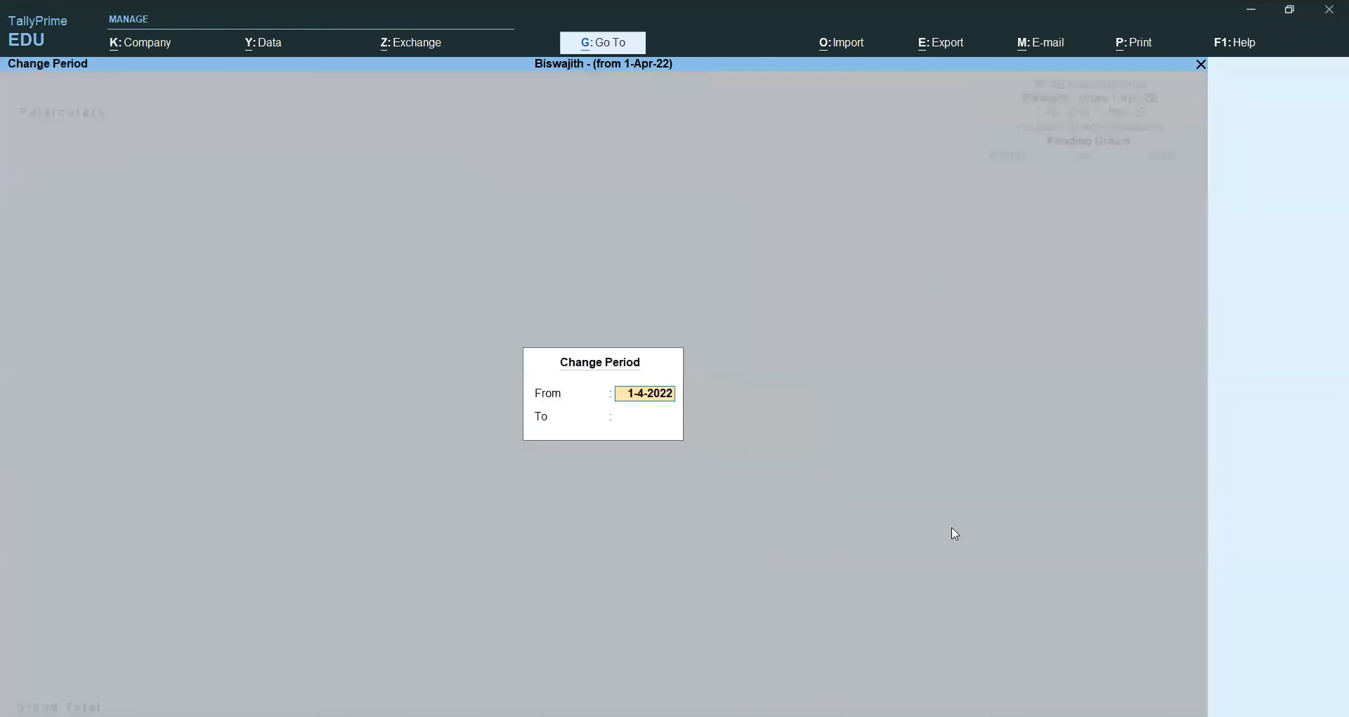
key(Return)
text(31)
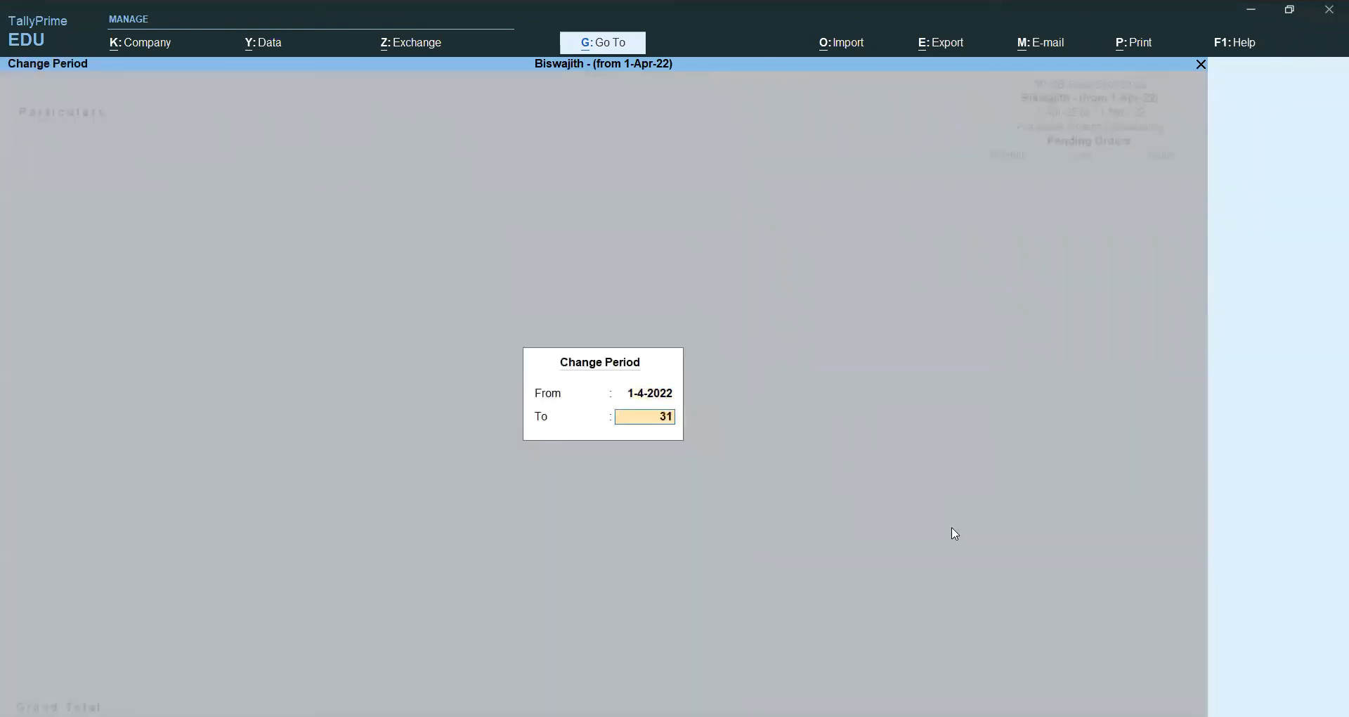
text(-5-)
key(Return)
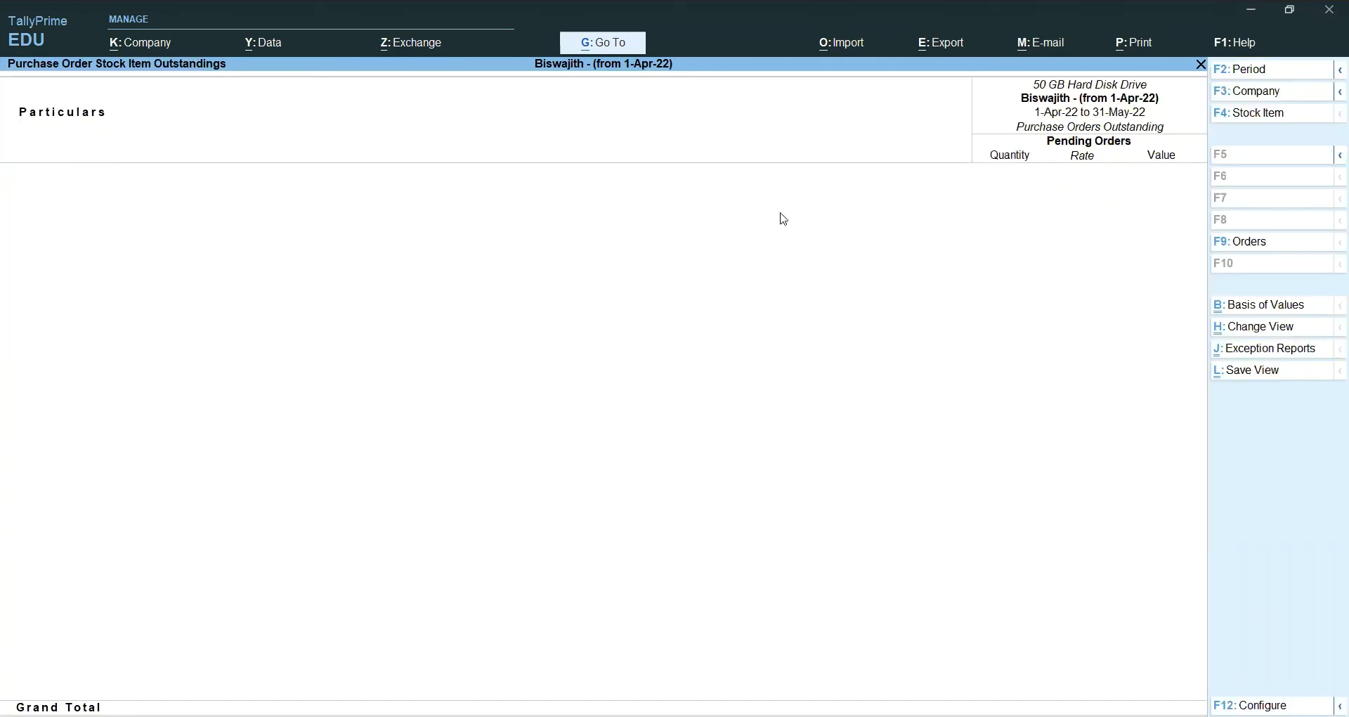
Step: Switch the outstandings report to ledger Compaq Systemsltd, showing no pending orders, then exit
key(F4)
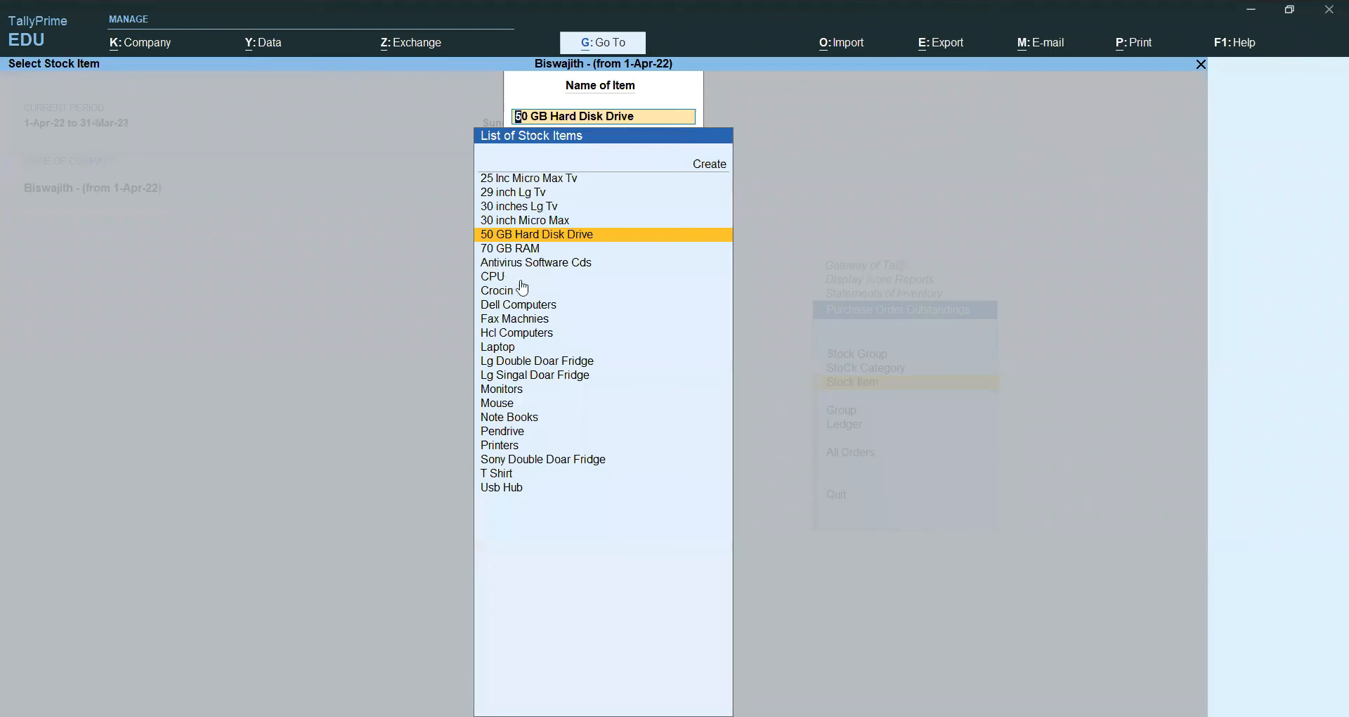
key(Escape)
key(l)
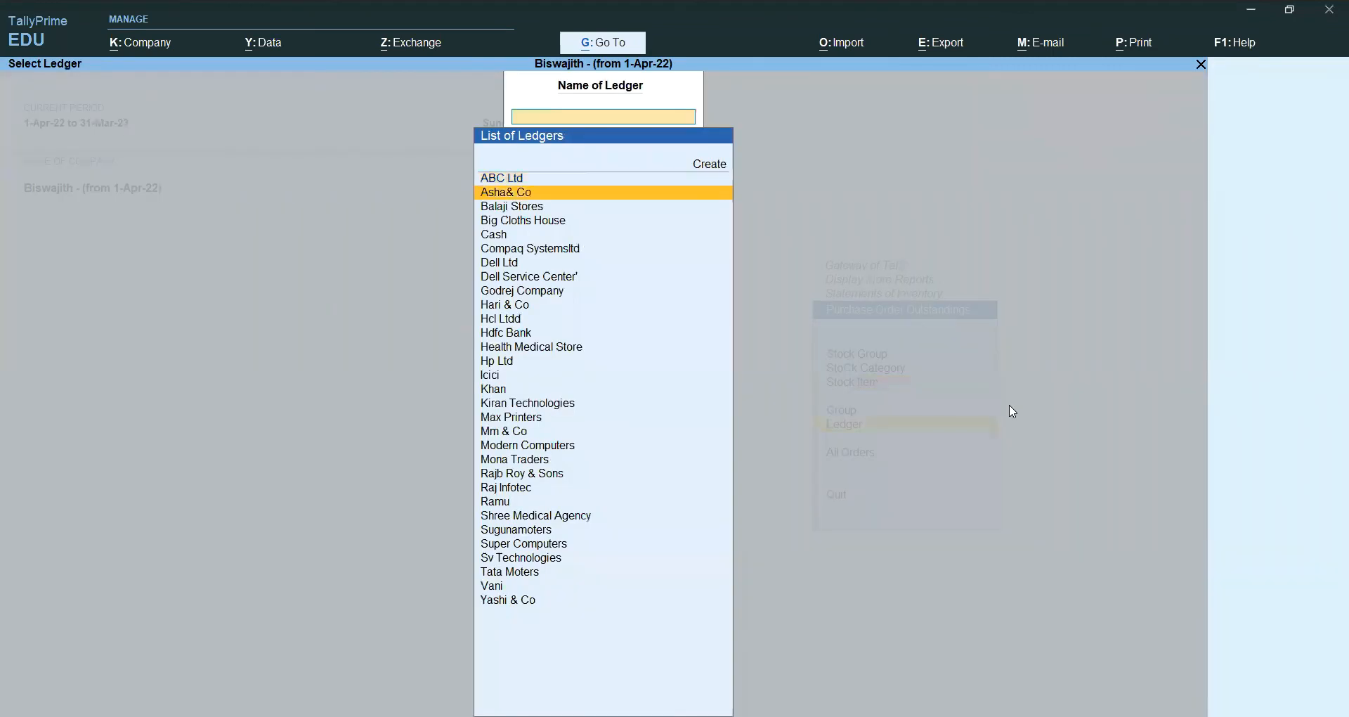
key(Up)
key(Up)
key(Up)
key(Up)
key(Up)
key(Up)
key(Up)
key(Up)
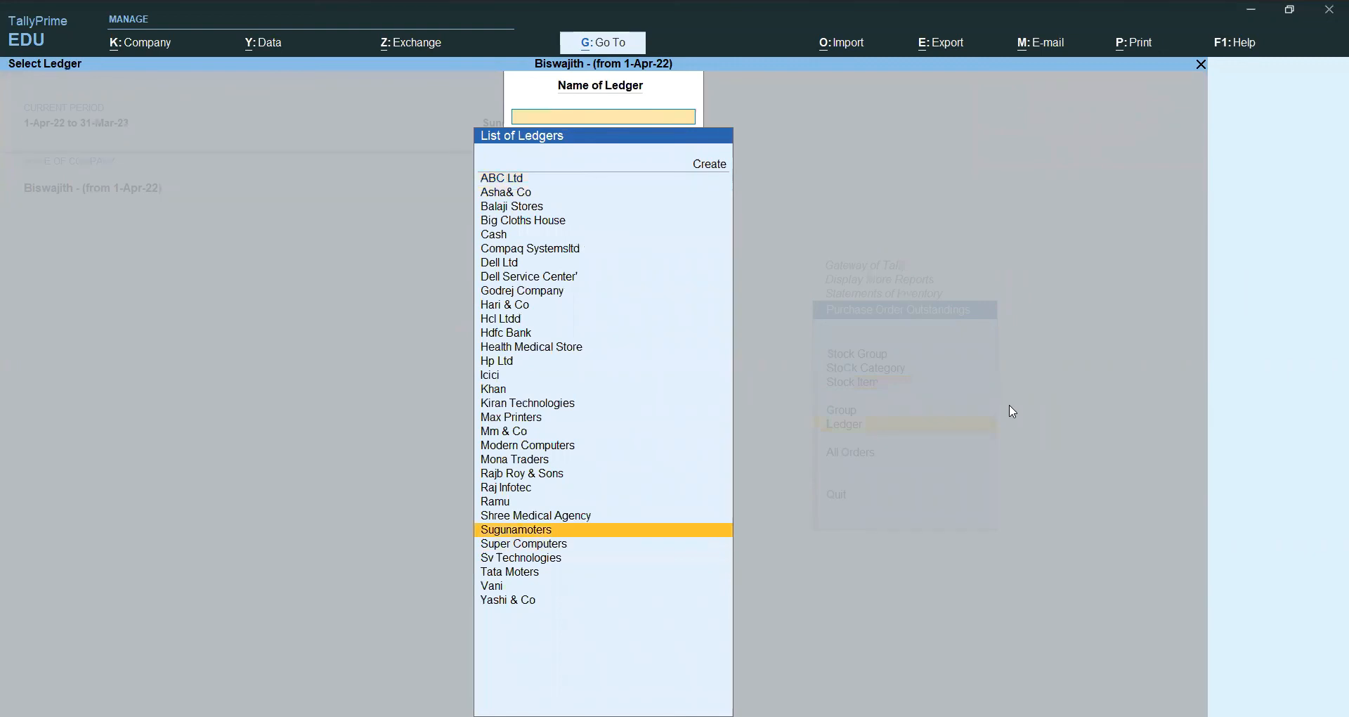
key(Up)
key(Up)
key(Up)
key(Up)
key(Up)
key(Up)
key(Up)
key(Up)
key(Up)
key(Up)
key(Up)
key(Up)
key(Up)
key(Up)
key(Up)
key(Up)
key(Up)
key(Up)
key(Up)
key(Up)
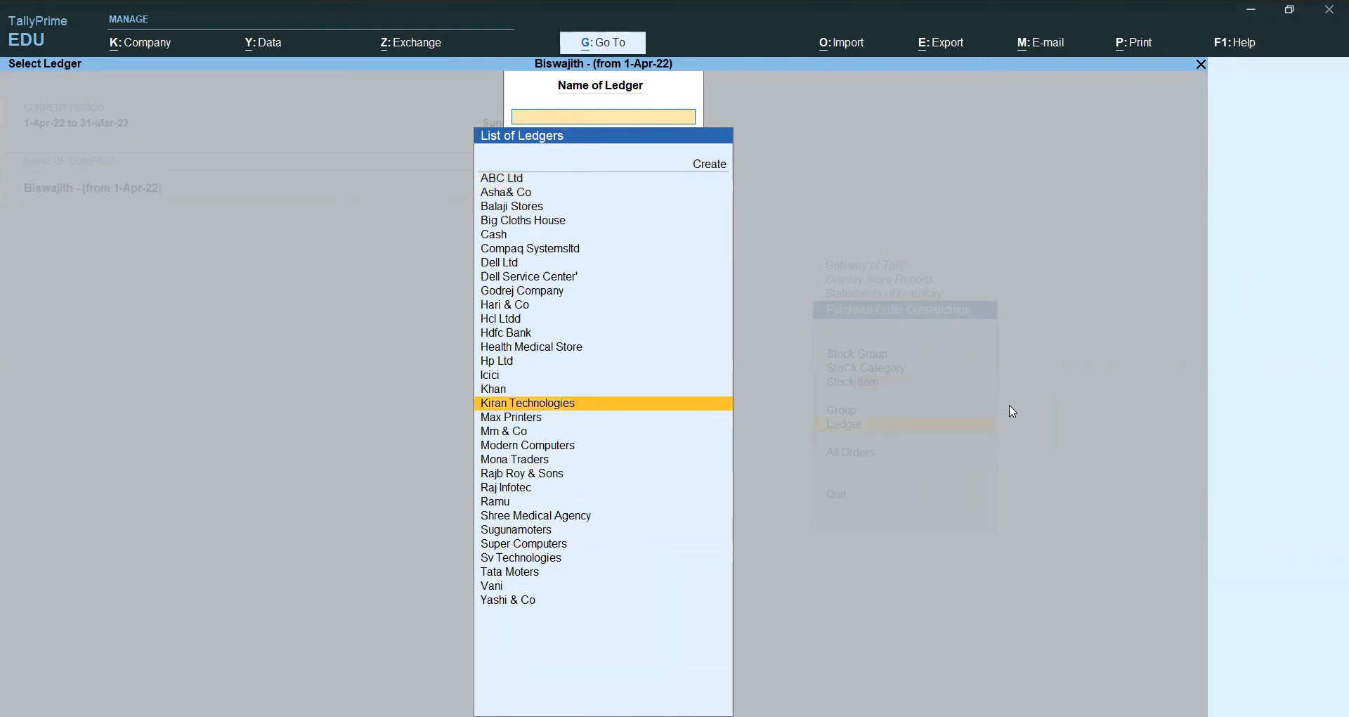
key(Return)
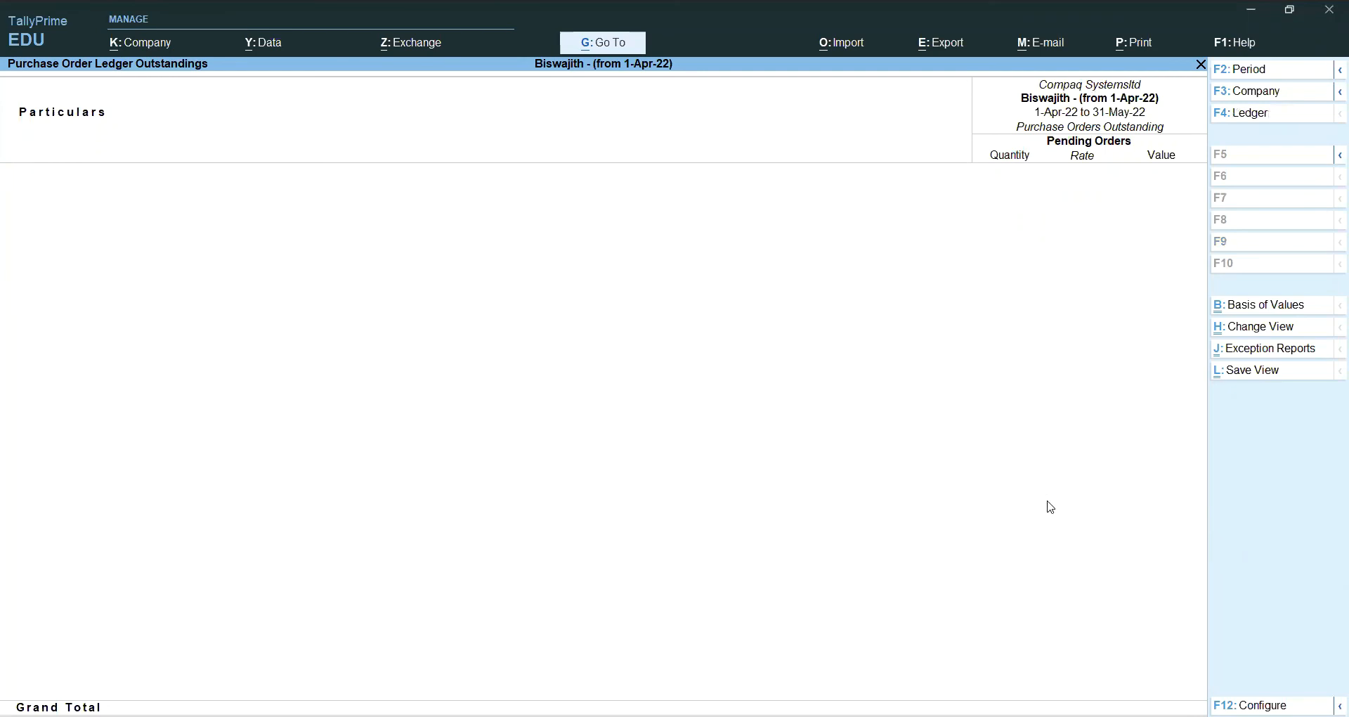
key(Escape)
key(Escape)
key(Escape)
key(Escape)
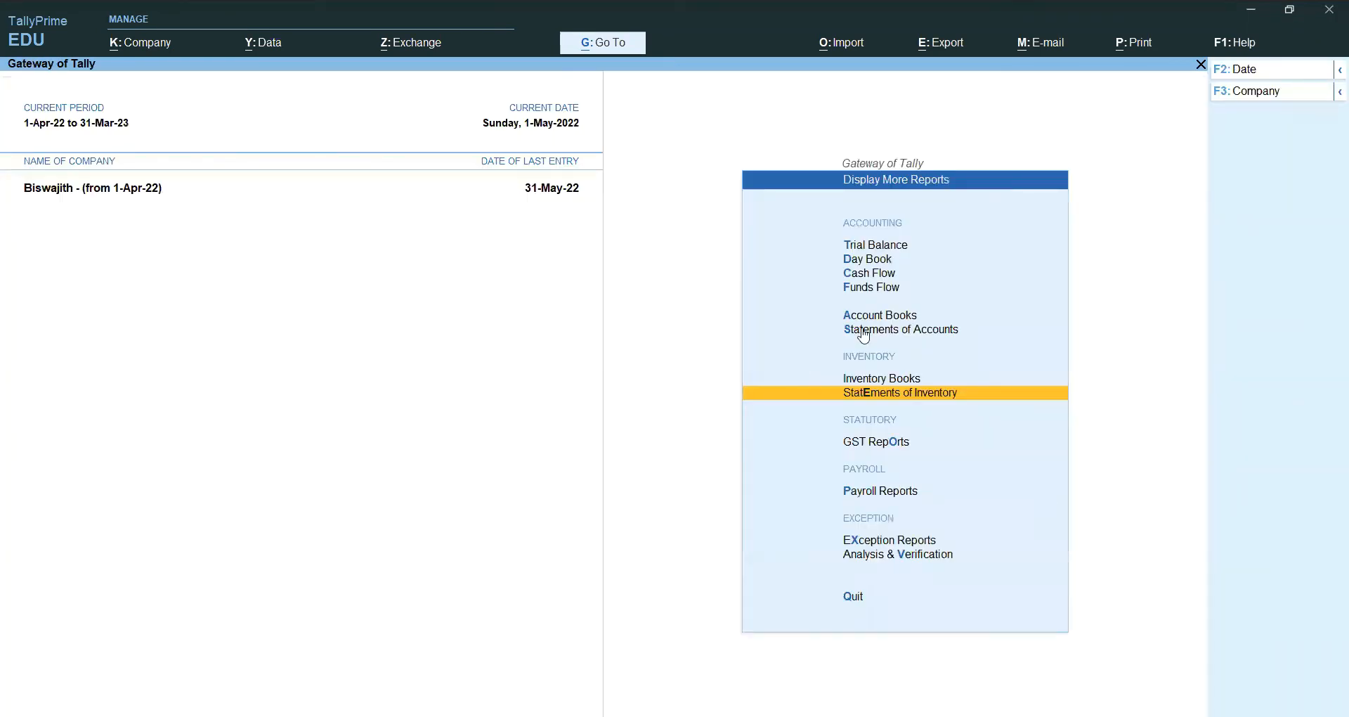
Step: List all May purchase vouchers from the Purchase Register under Account Books
key(Escape)
key(Escape)
key(Escape)
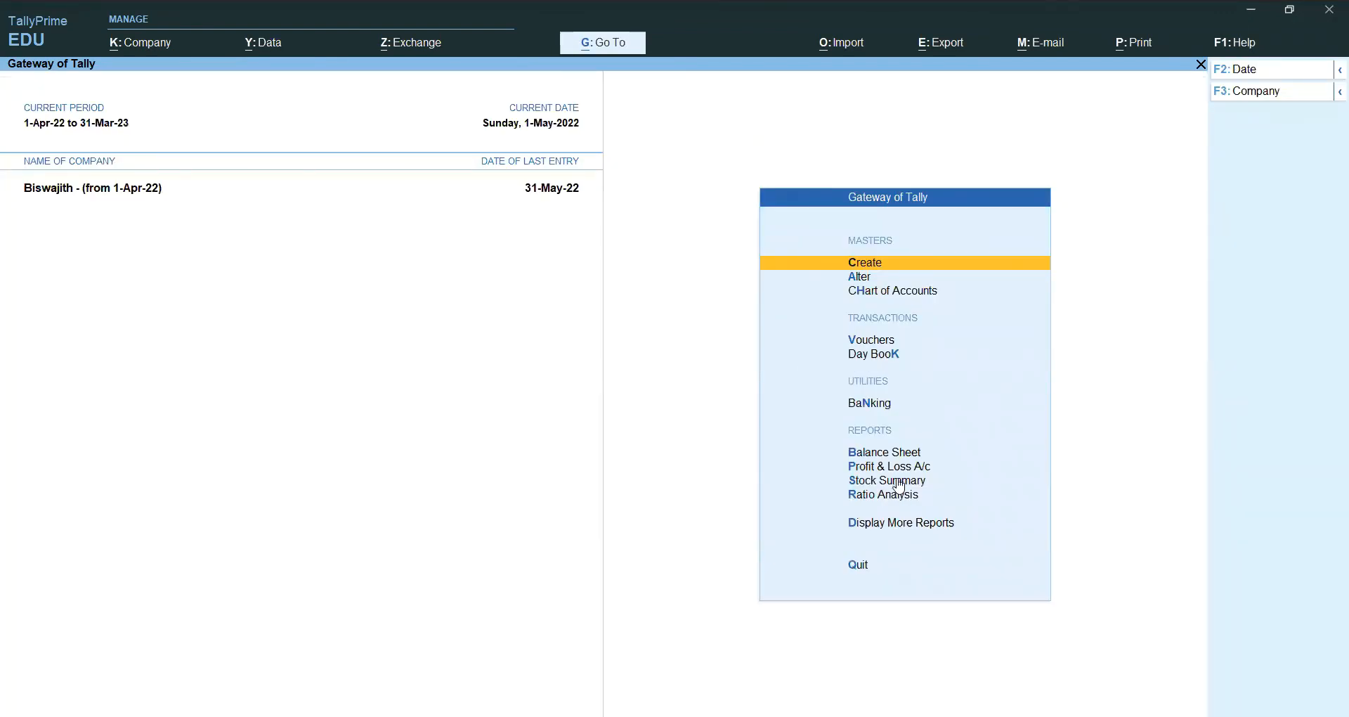
click(898, 532)
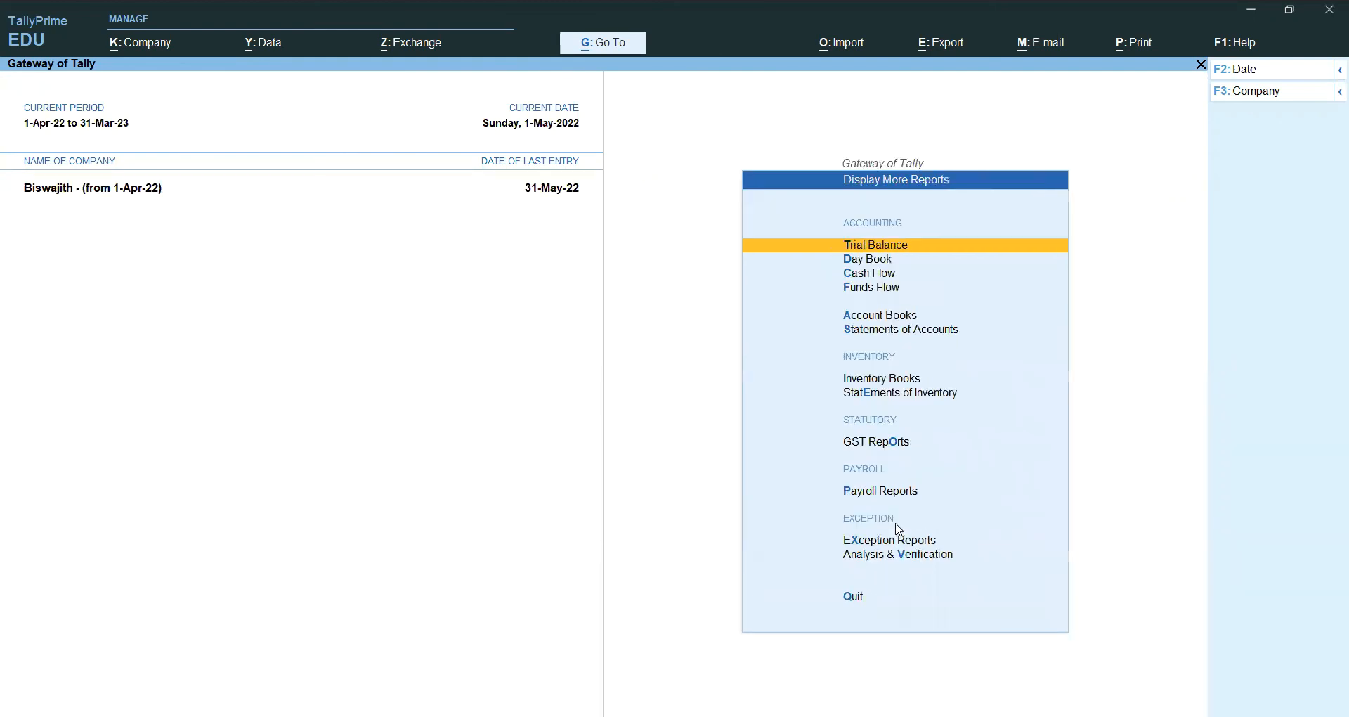
click(905, 321)
key(Down)
key(Down)
key(Down)
key(Down)
key(Down)
key(Down)
key(Down)
key(Down)
key(Return)
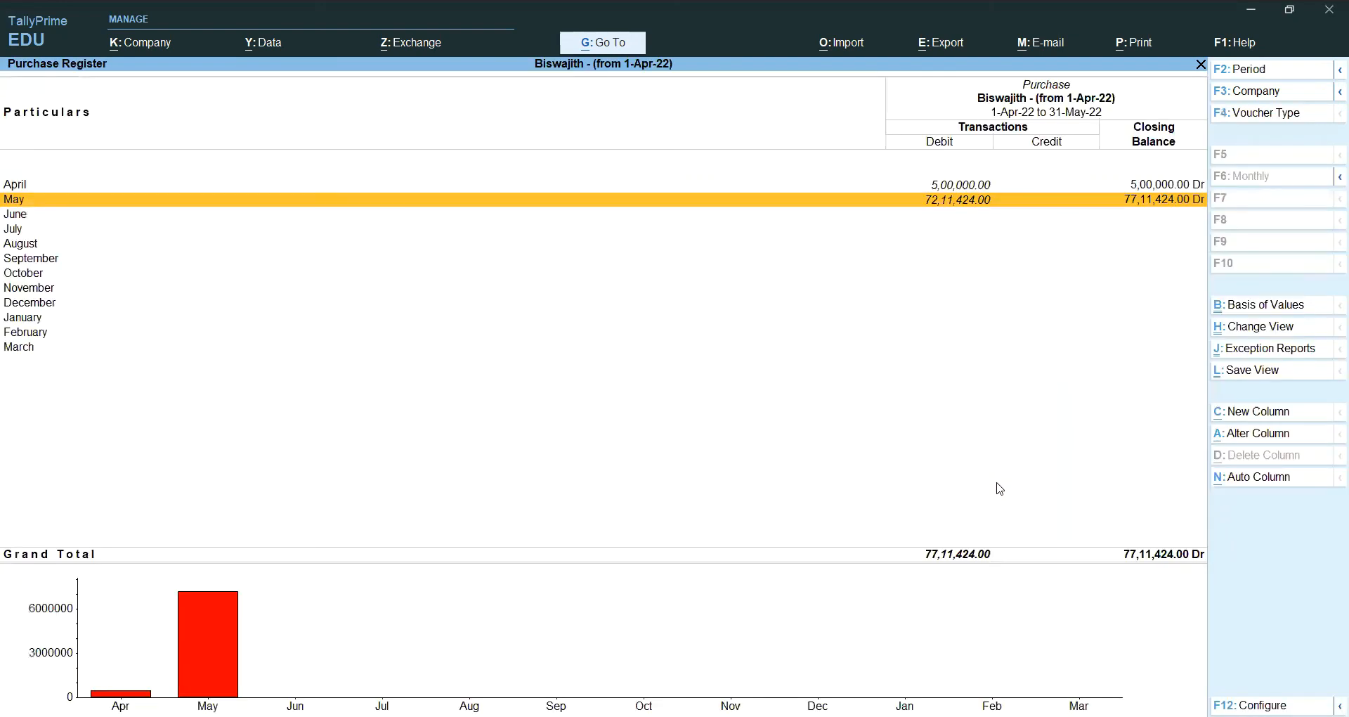
key(Return)
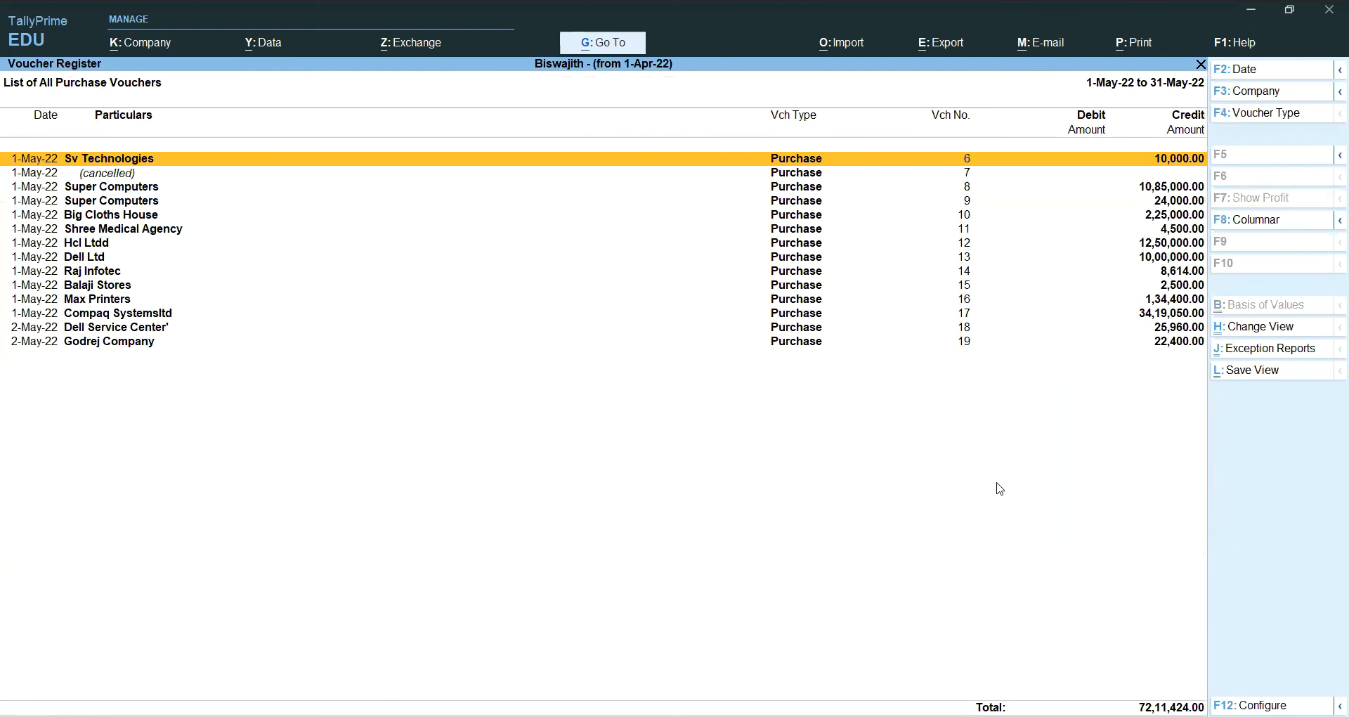
Step: View Compaq Systemsltd's purchase voucher 17 (34,19,050.00) and leave it unchanged
key(Down)
key(Down)
key(Down)
key(Down)
key(Down)
key(Down)
key(Down)
key(Down)
key(Down)
key(Down)
key(Down)
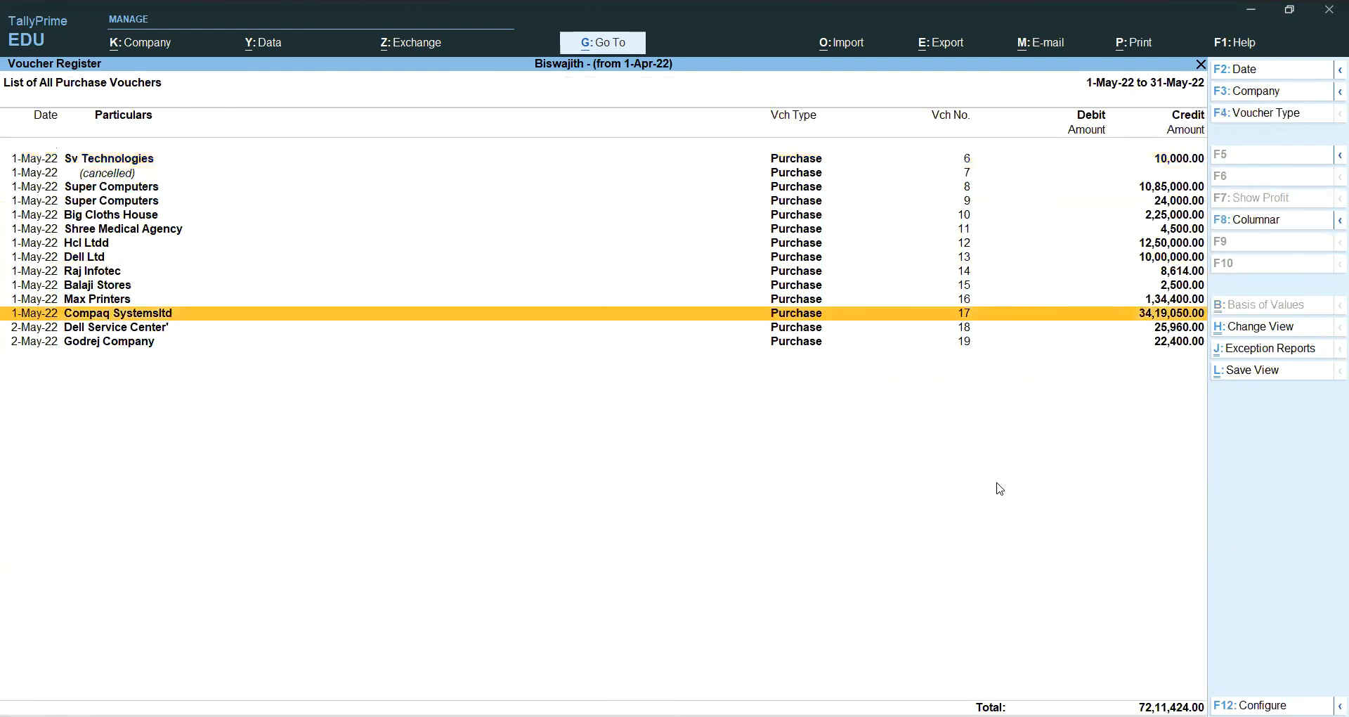
key(Return)
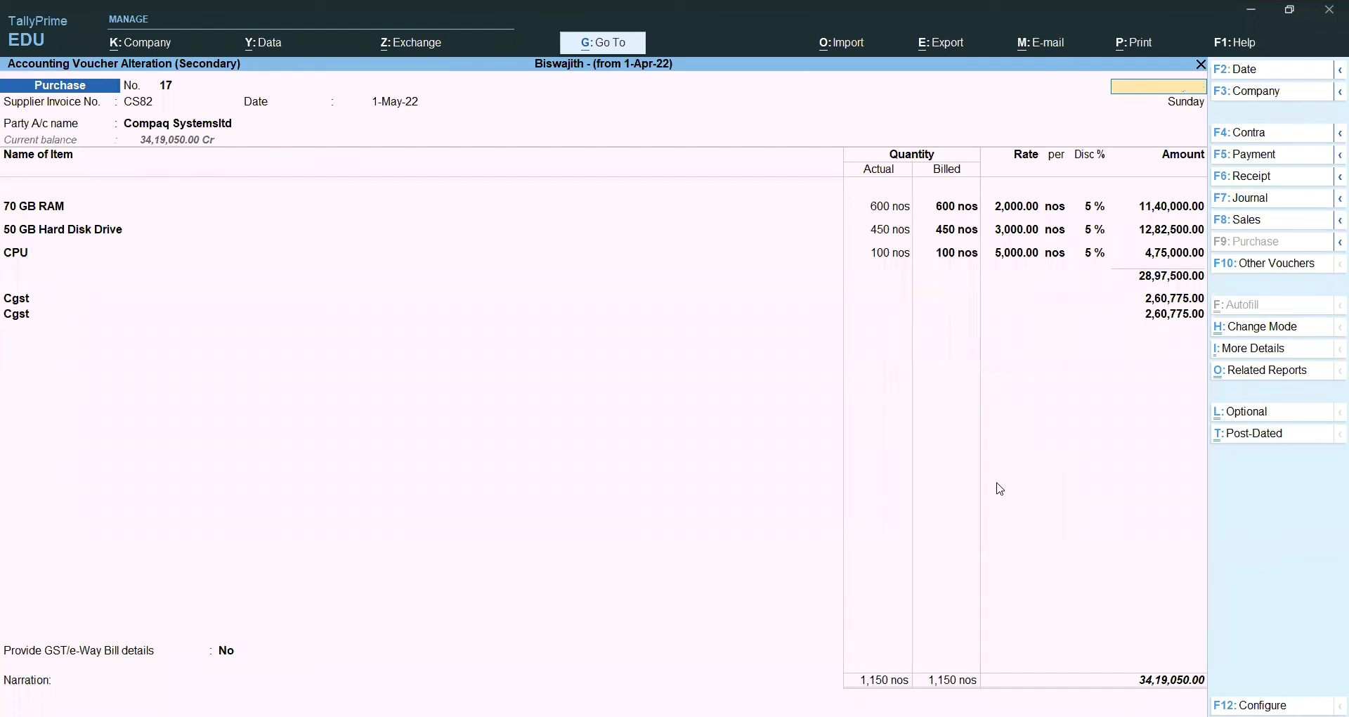
key(Escape)
key(y)
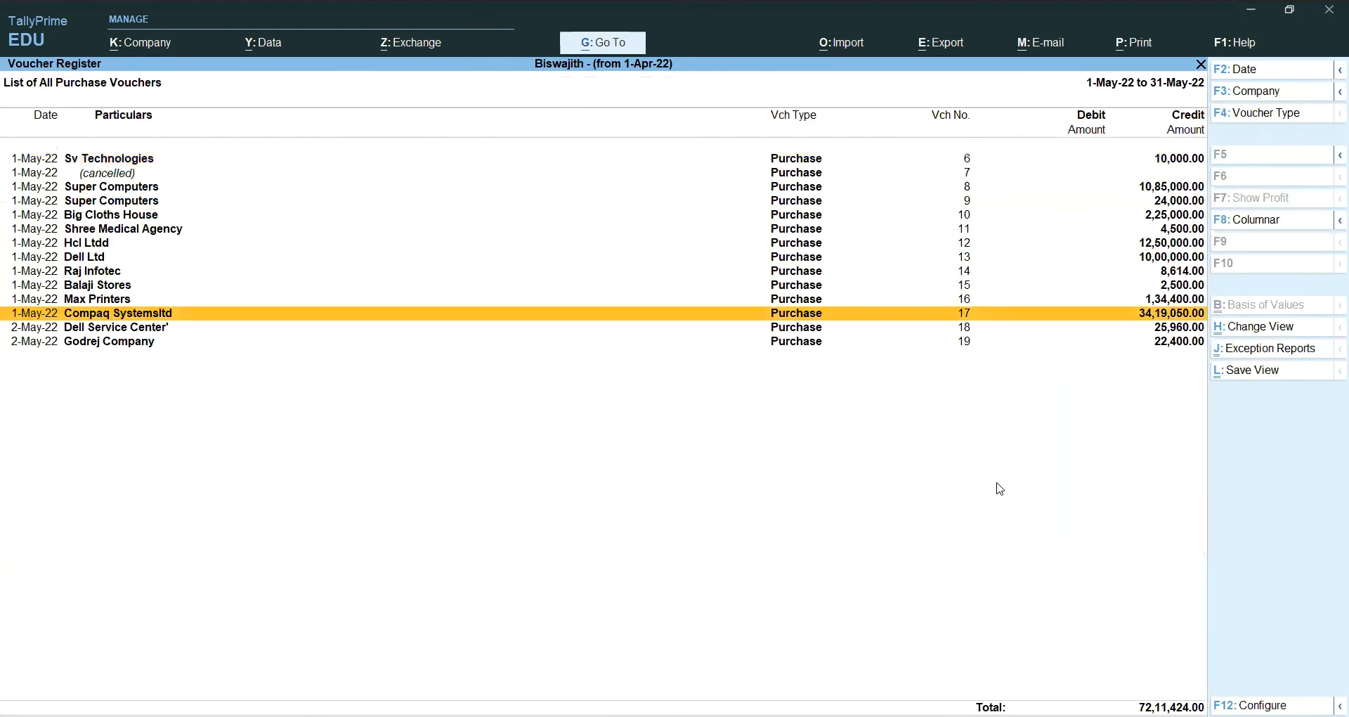
key(Escape)
key(Escape)
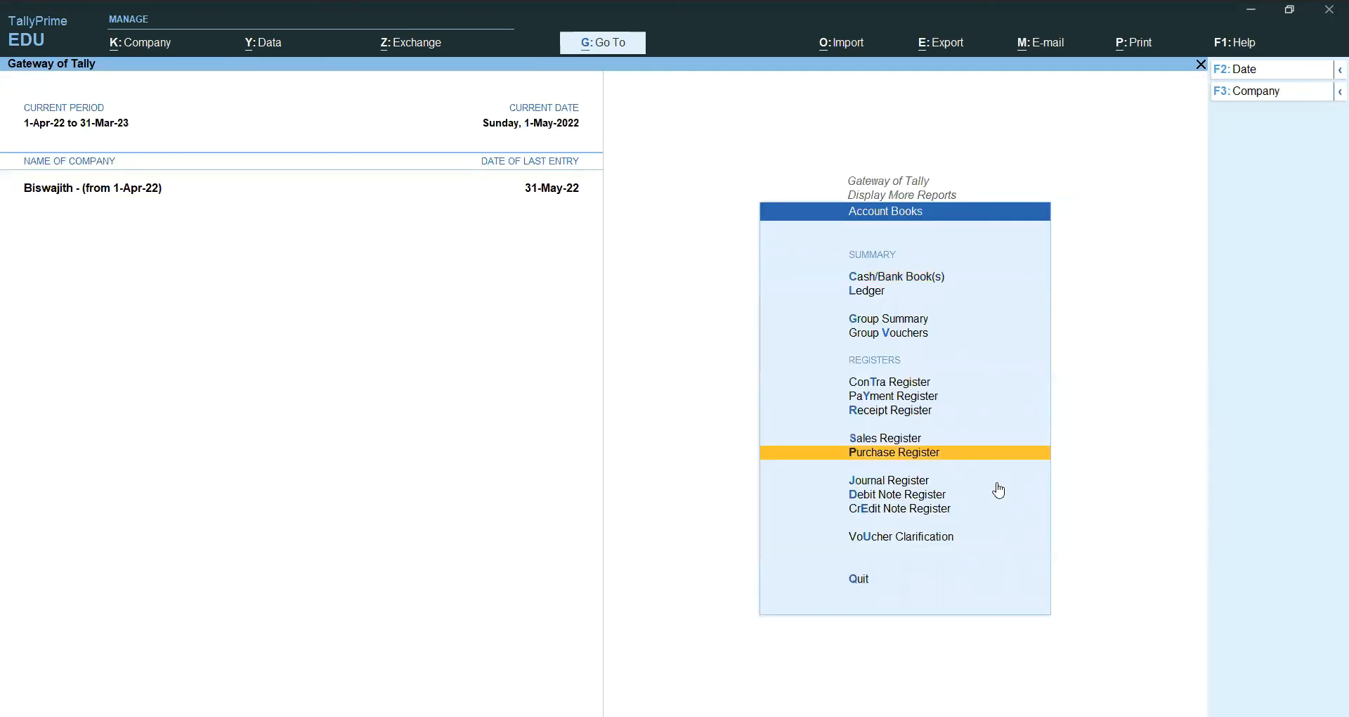
Step: Open Modern Computers' voucher 19 at 34,04,300.00 from the May sales register, closing without changes
key(s)
key(Down)
key(Up)
key(Return)
key(Down)
key(Down)
key(Down)
key(Down)
key(Down)
key(Down)
key(Down)
key(Down)
key(Down)
key(Down)
key(Down)
key(Down)
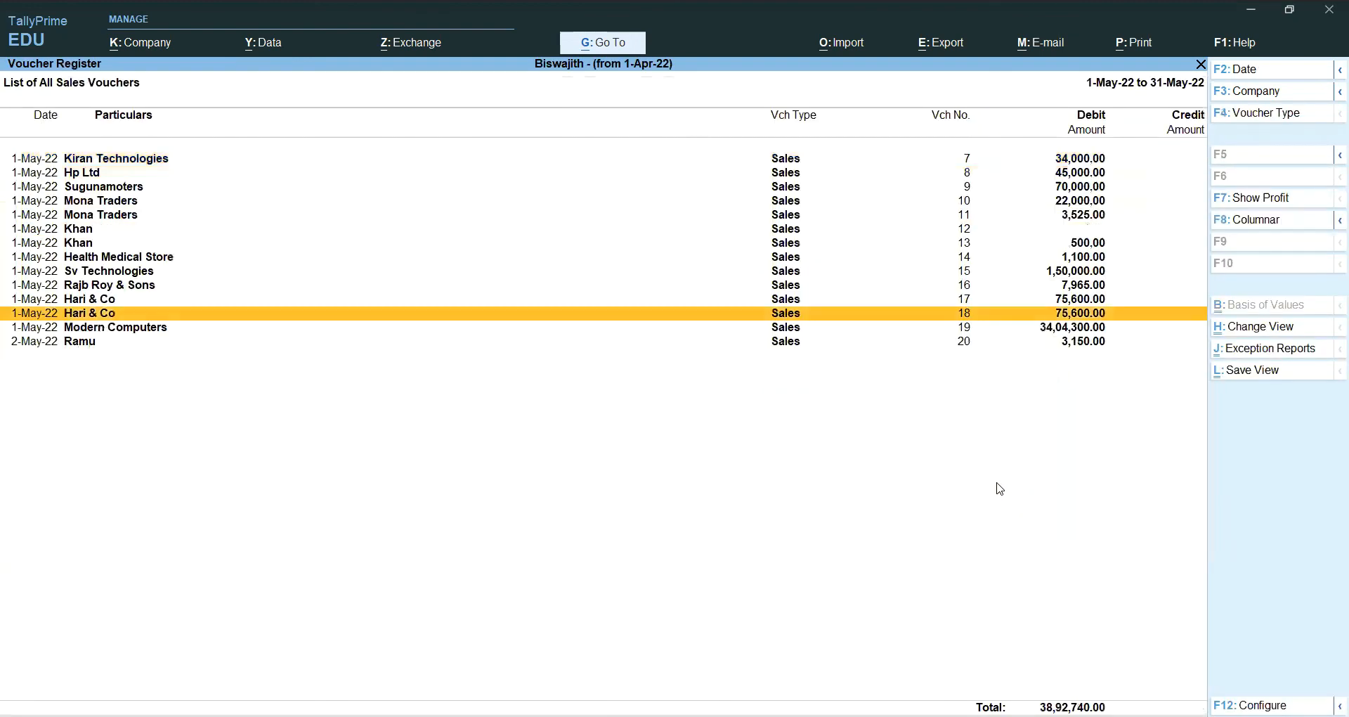
key(Return)
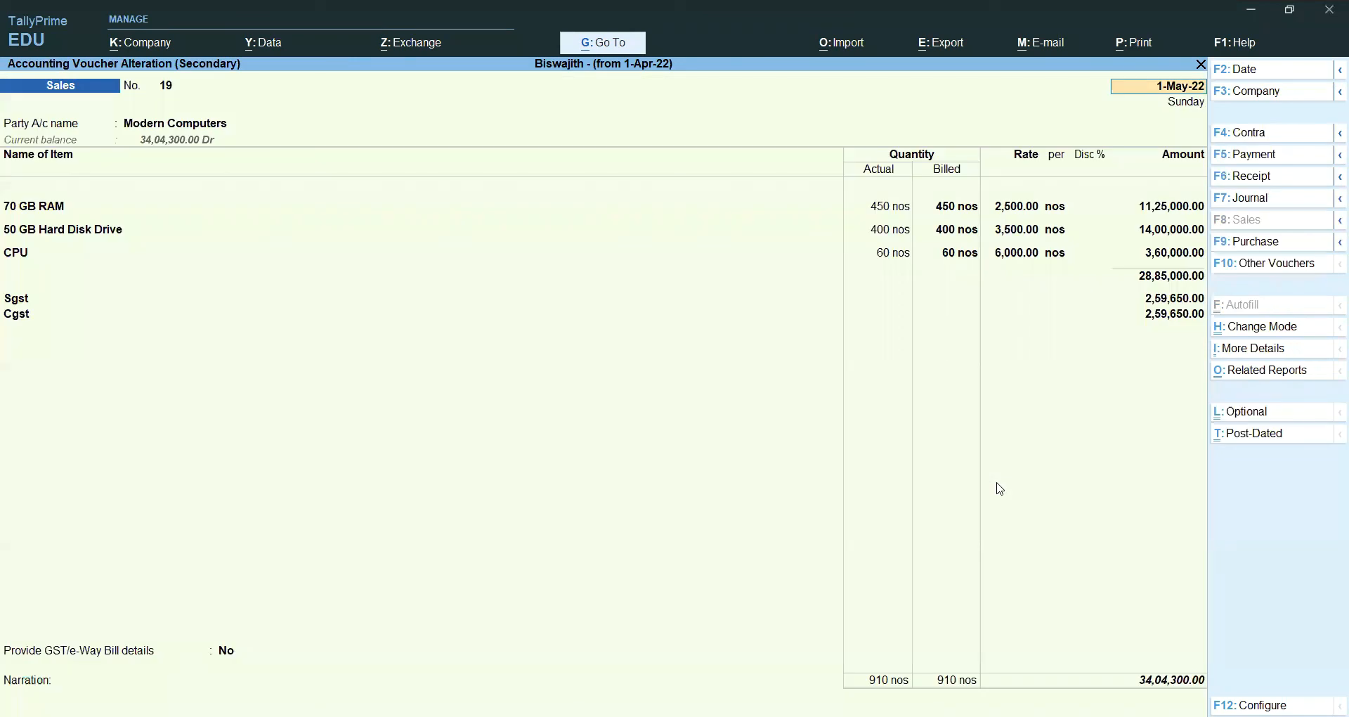
key(BackSpace)
key(Escape)
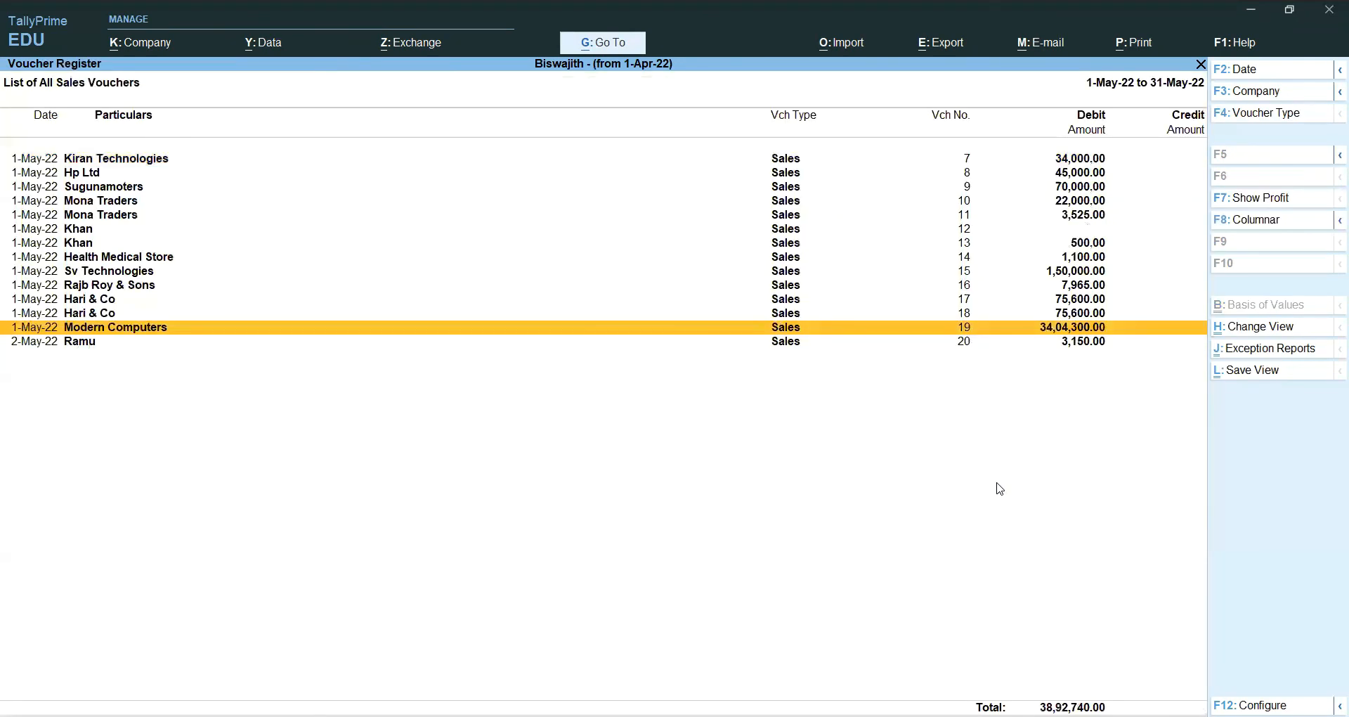
Step: Return to the Gateway of Tally, declining to quit the program
key(Escape)
key(Escape)
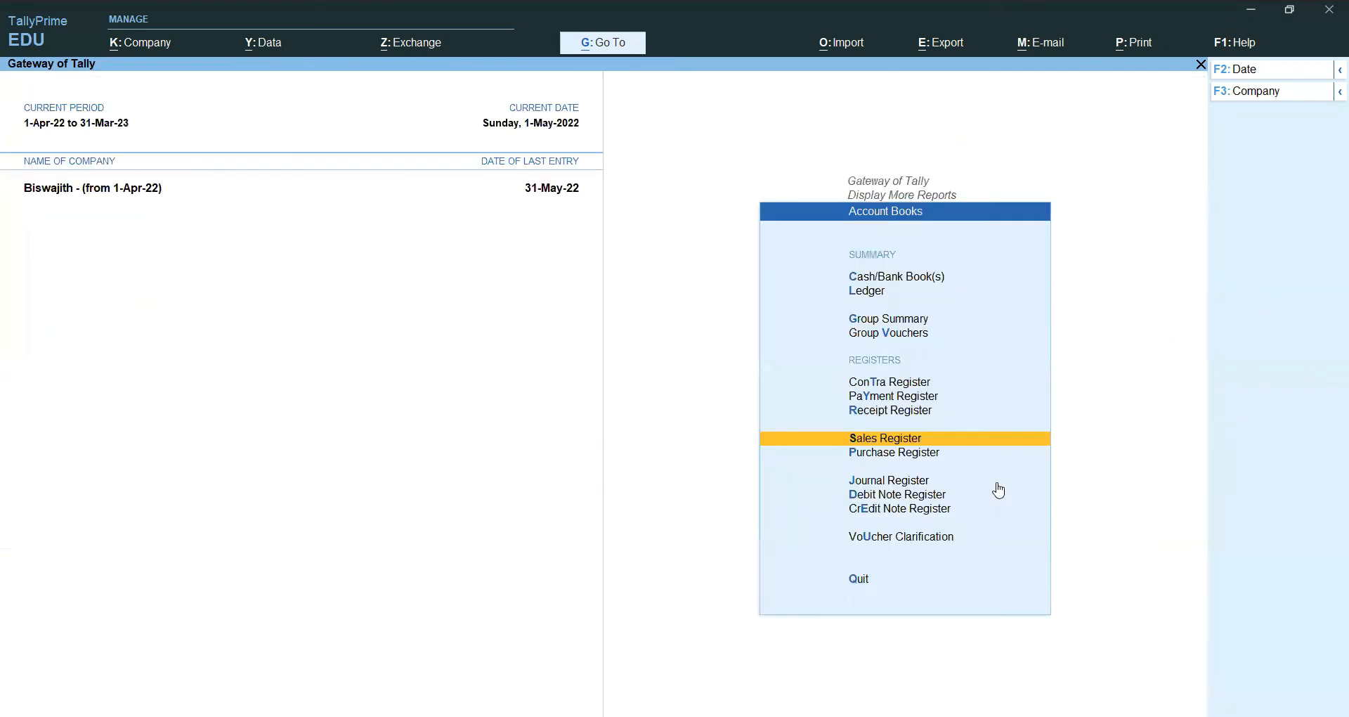
key(Escape)
key(Escape)
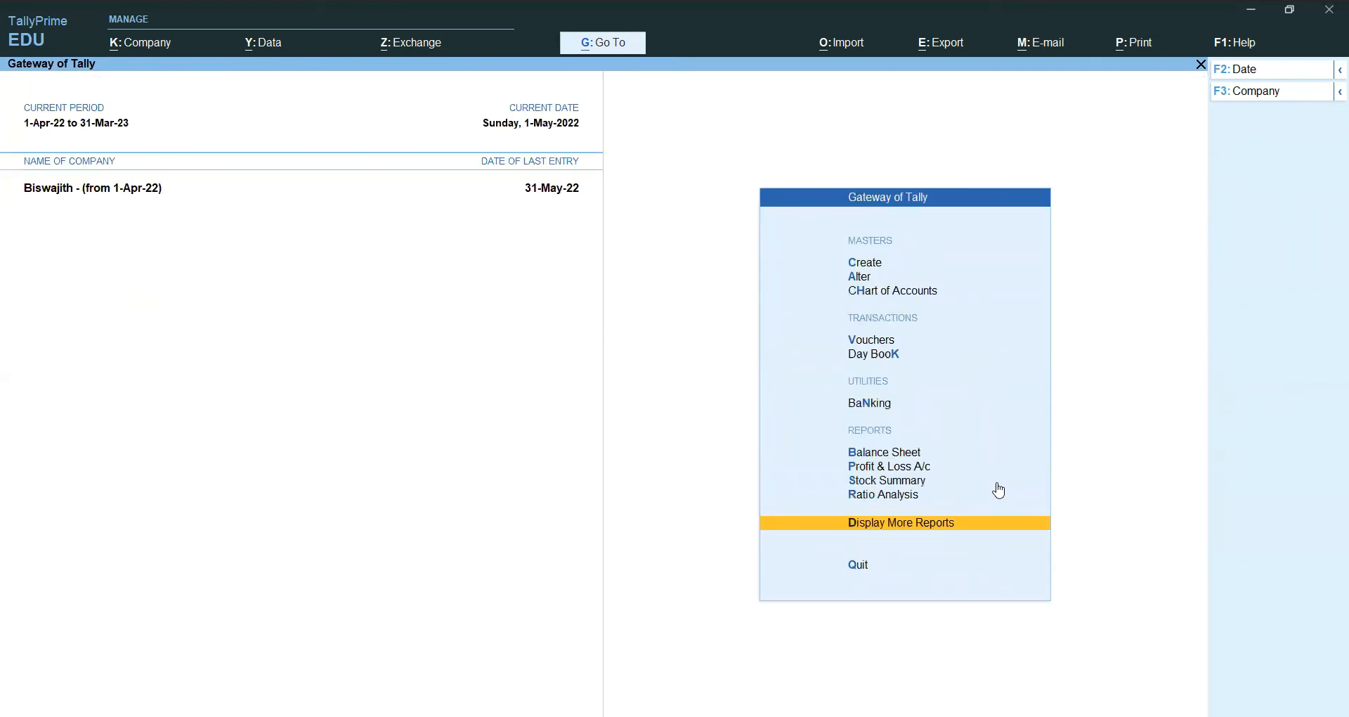
key(Escape)
key(n)
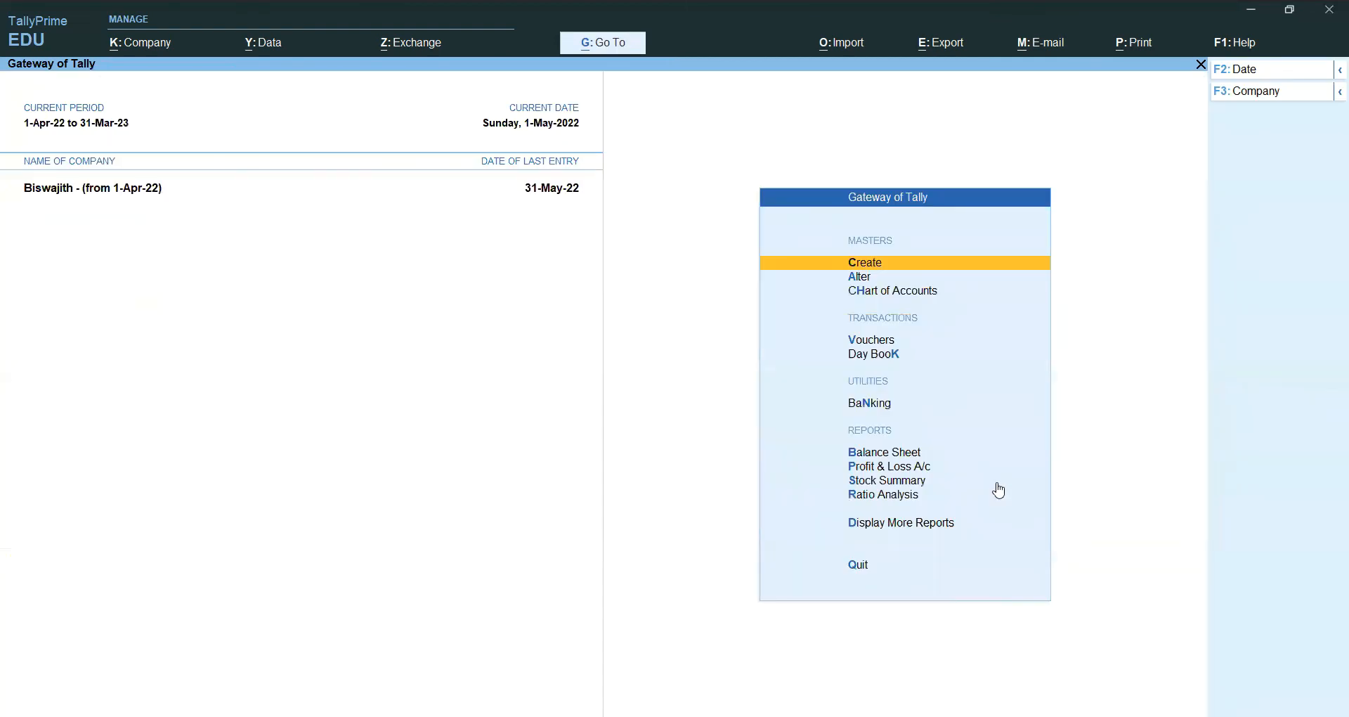